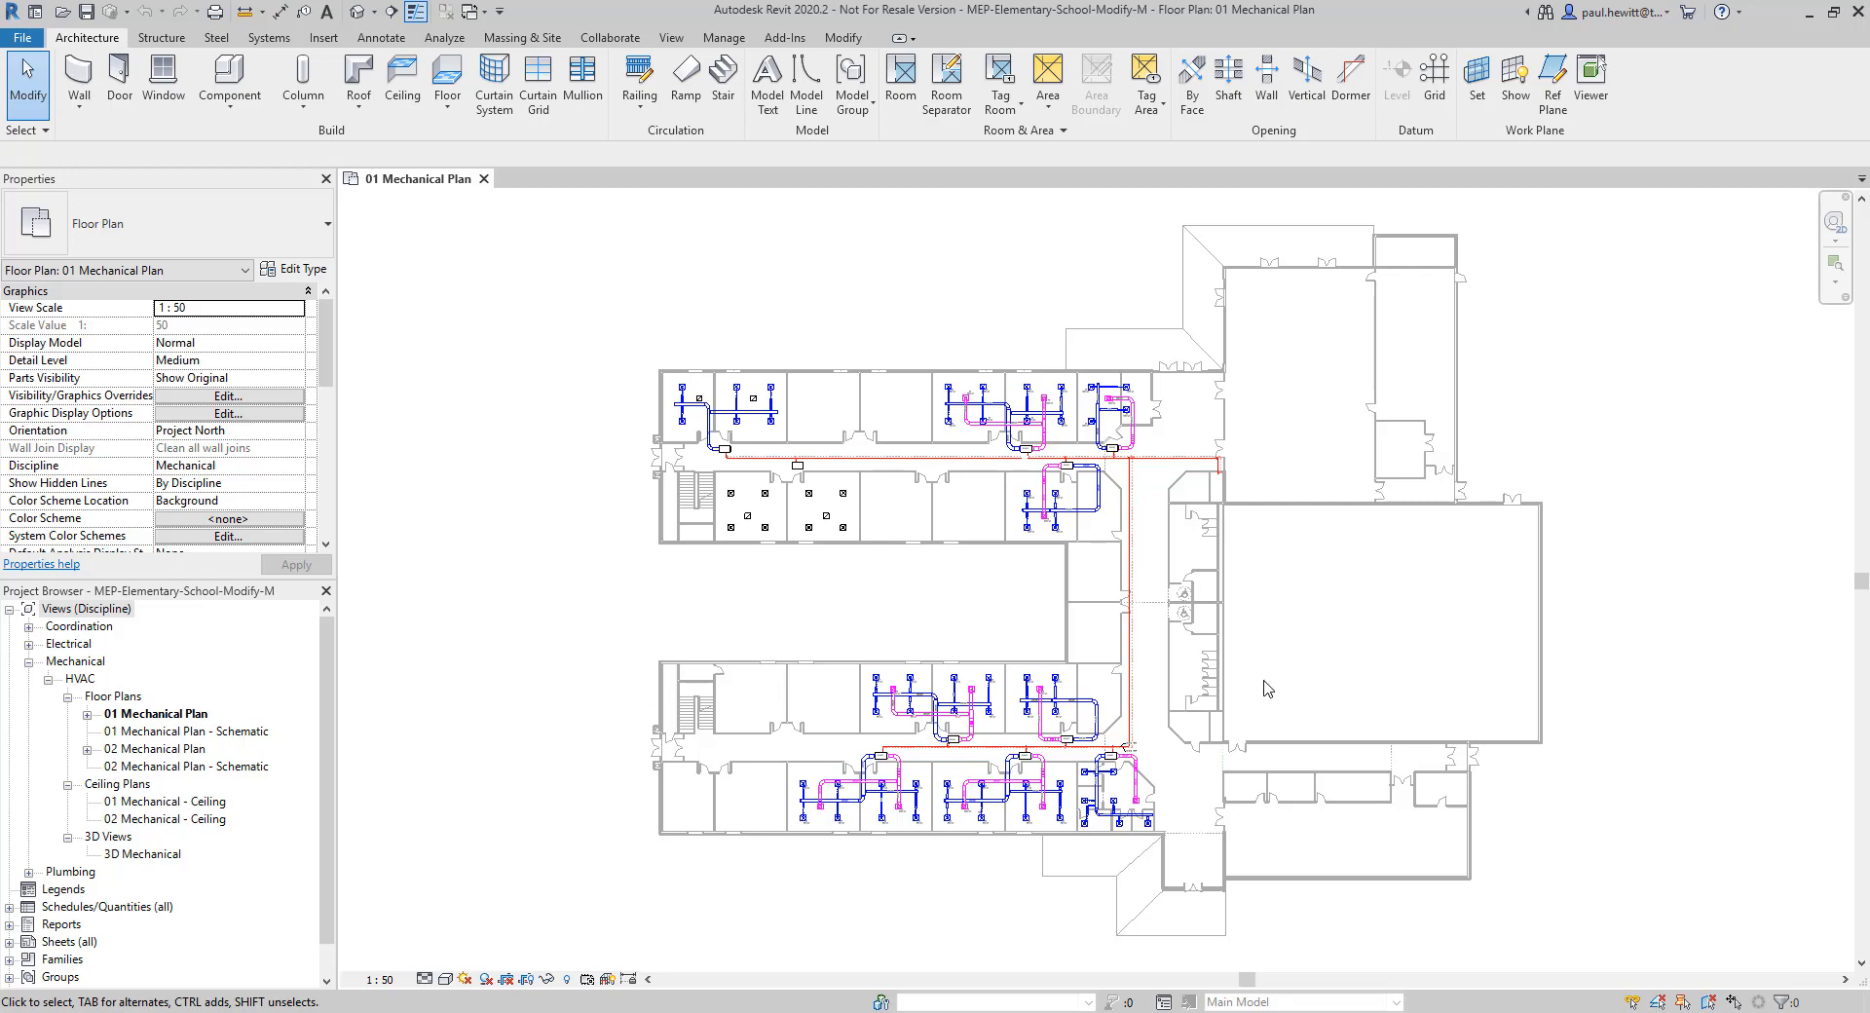
# Inspect the corridor hydronic piping, its gap near the upper AHU-1 and the run toward the two unconnected west-end units
pyautogui.scroll(5, 1101, 527)
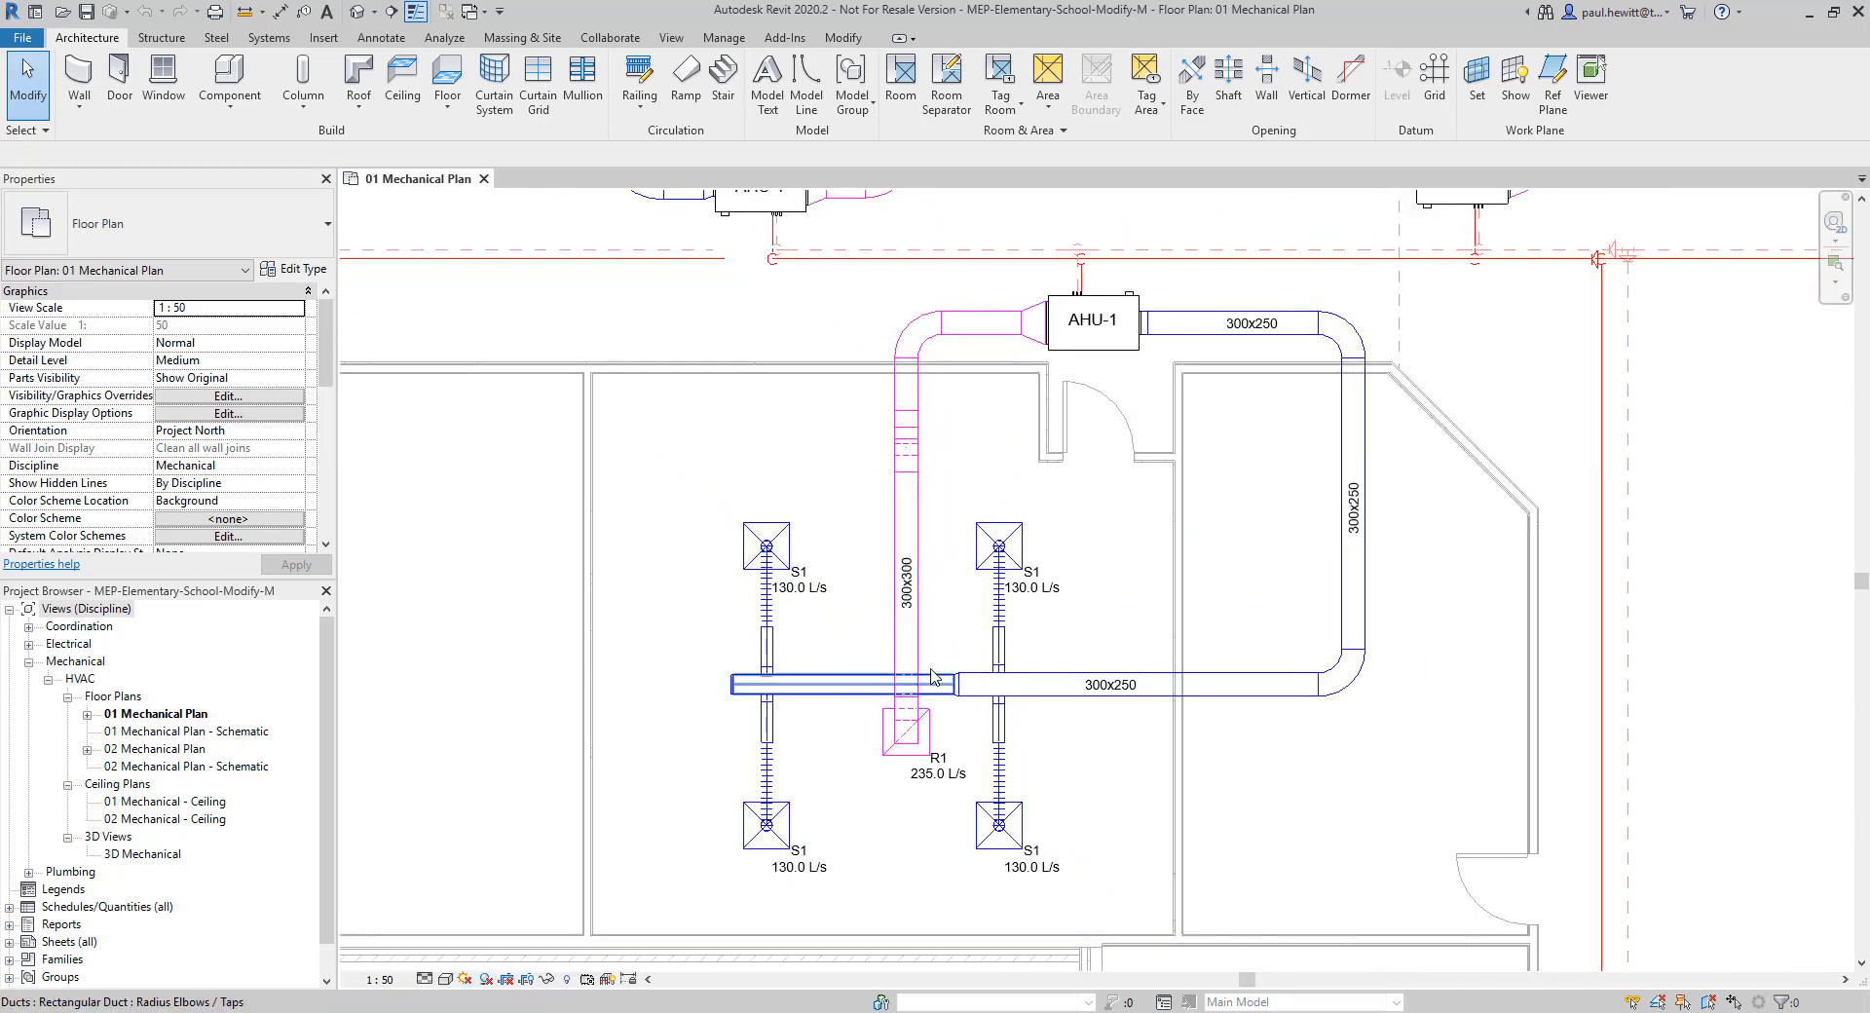
pyautogui.scroll(-4, 808, 476)
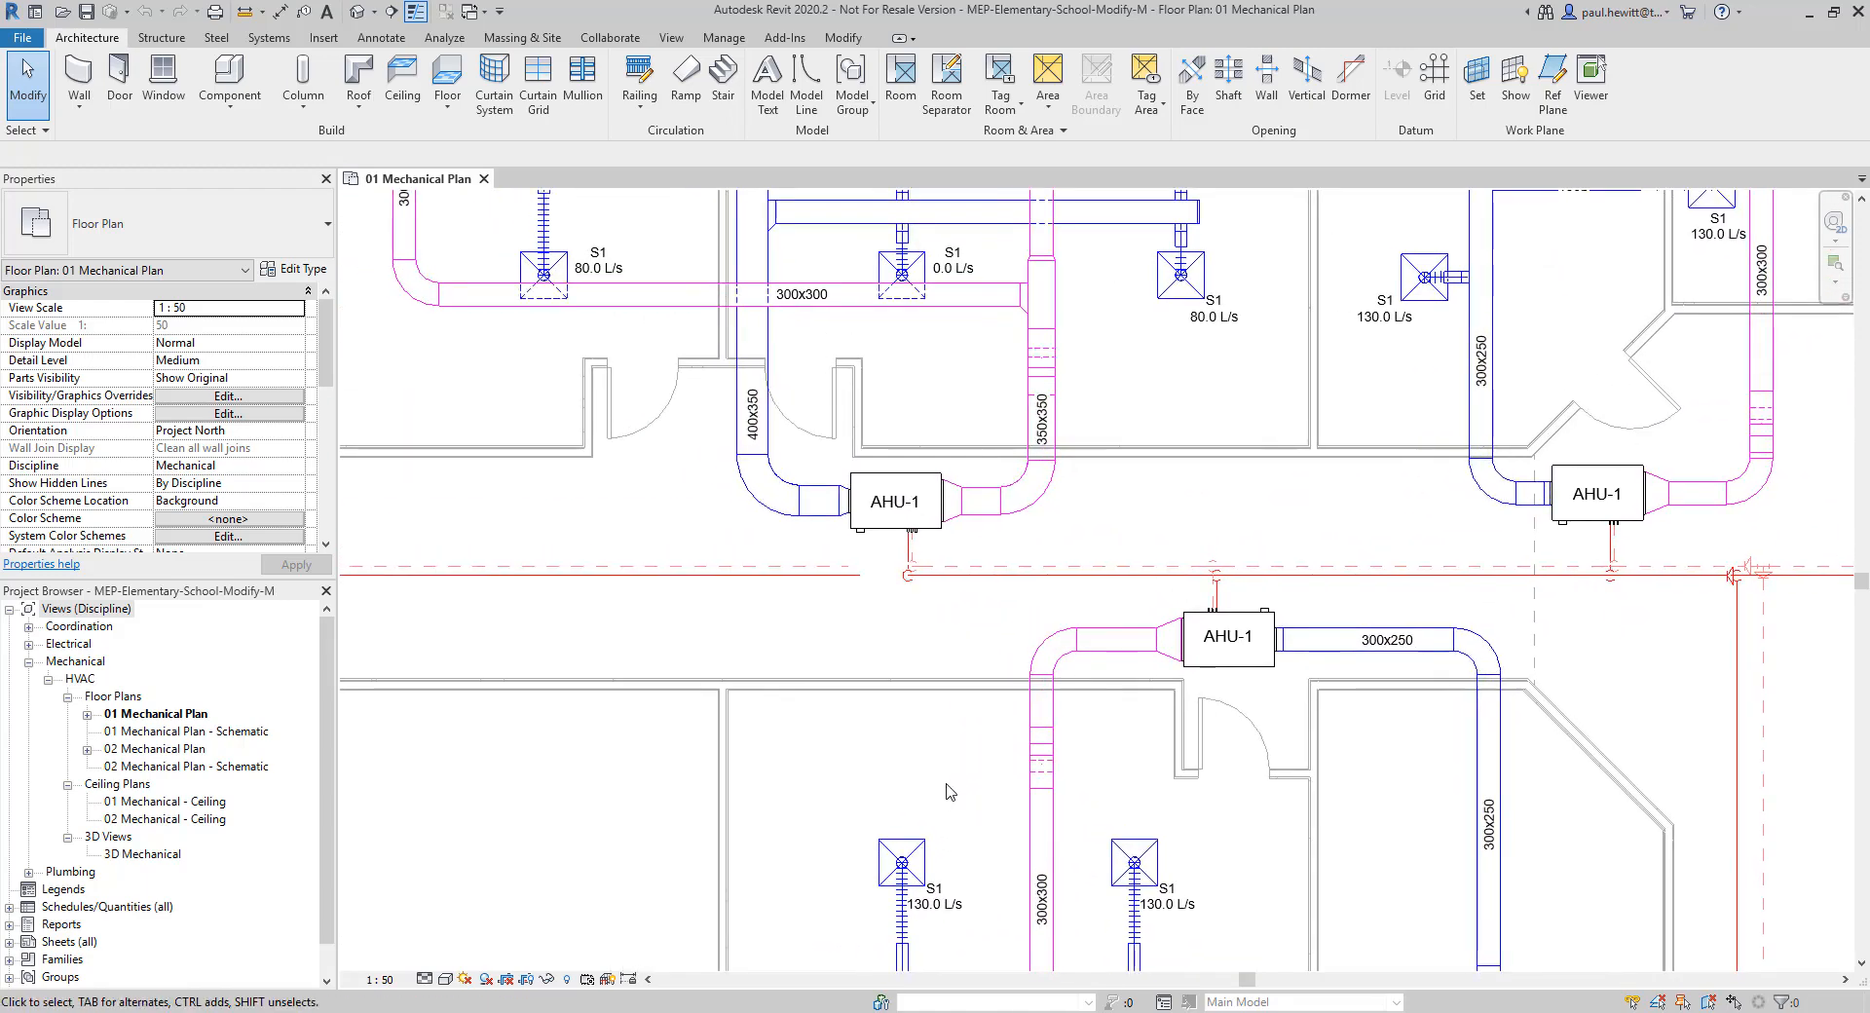
pyautogui.scroll(5, 890, 557)
pyautogui.scroll(3, 890, 557)
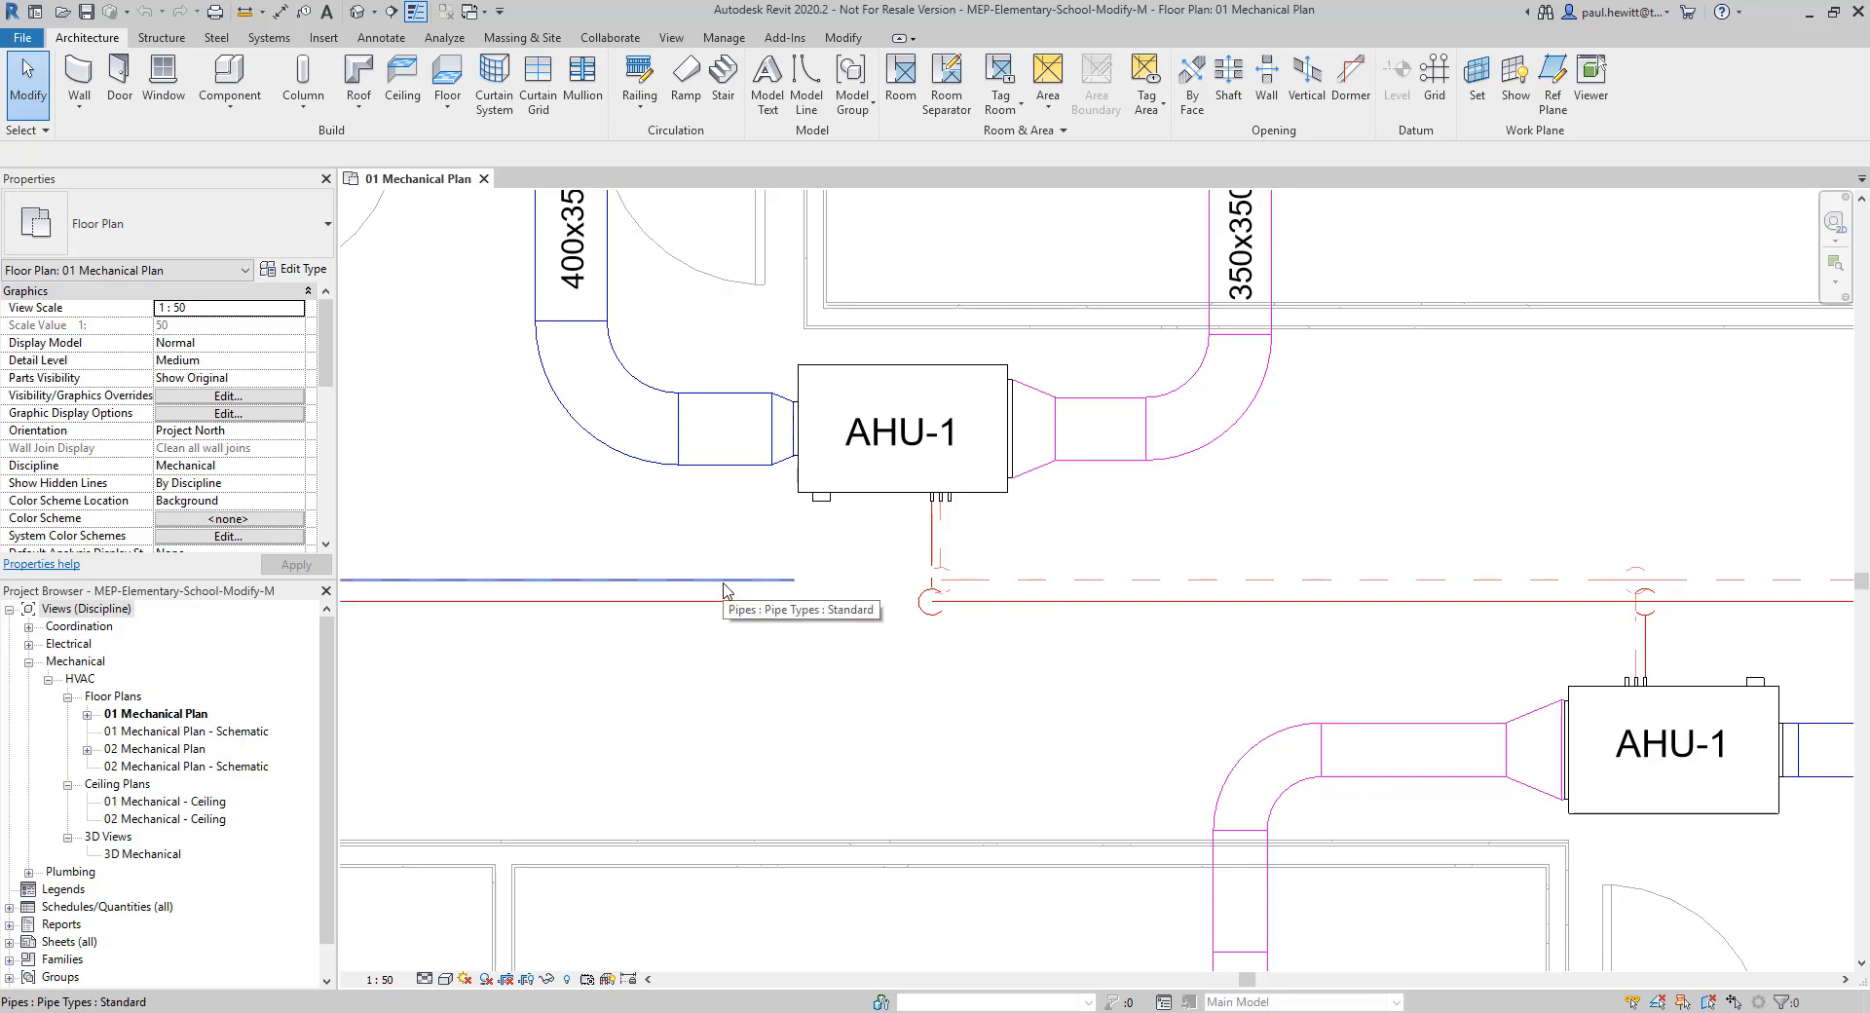
pyautogui.scroll(-7, 723, 588)
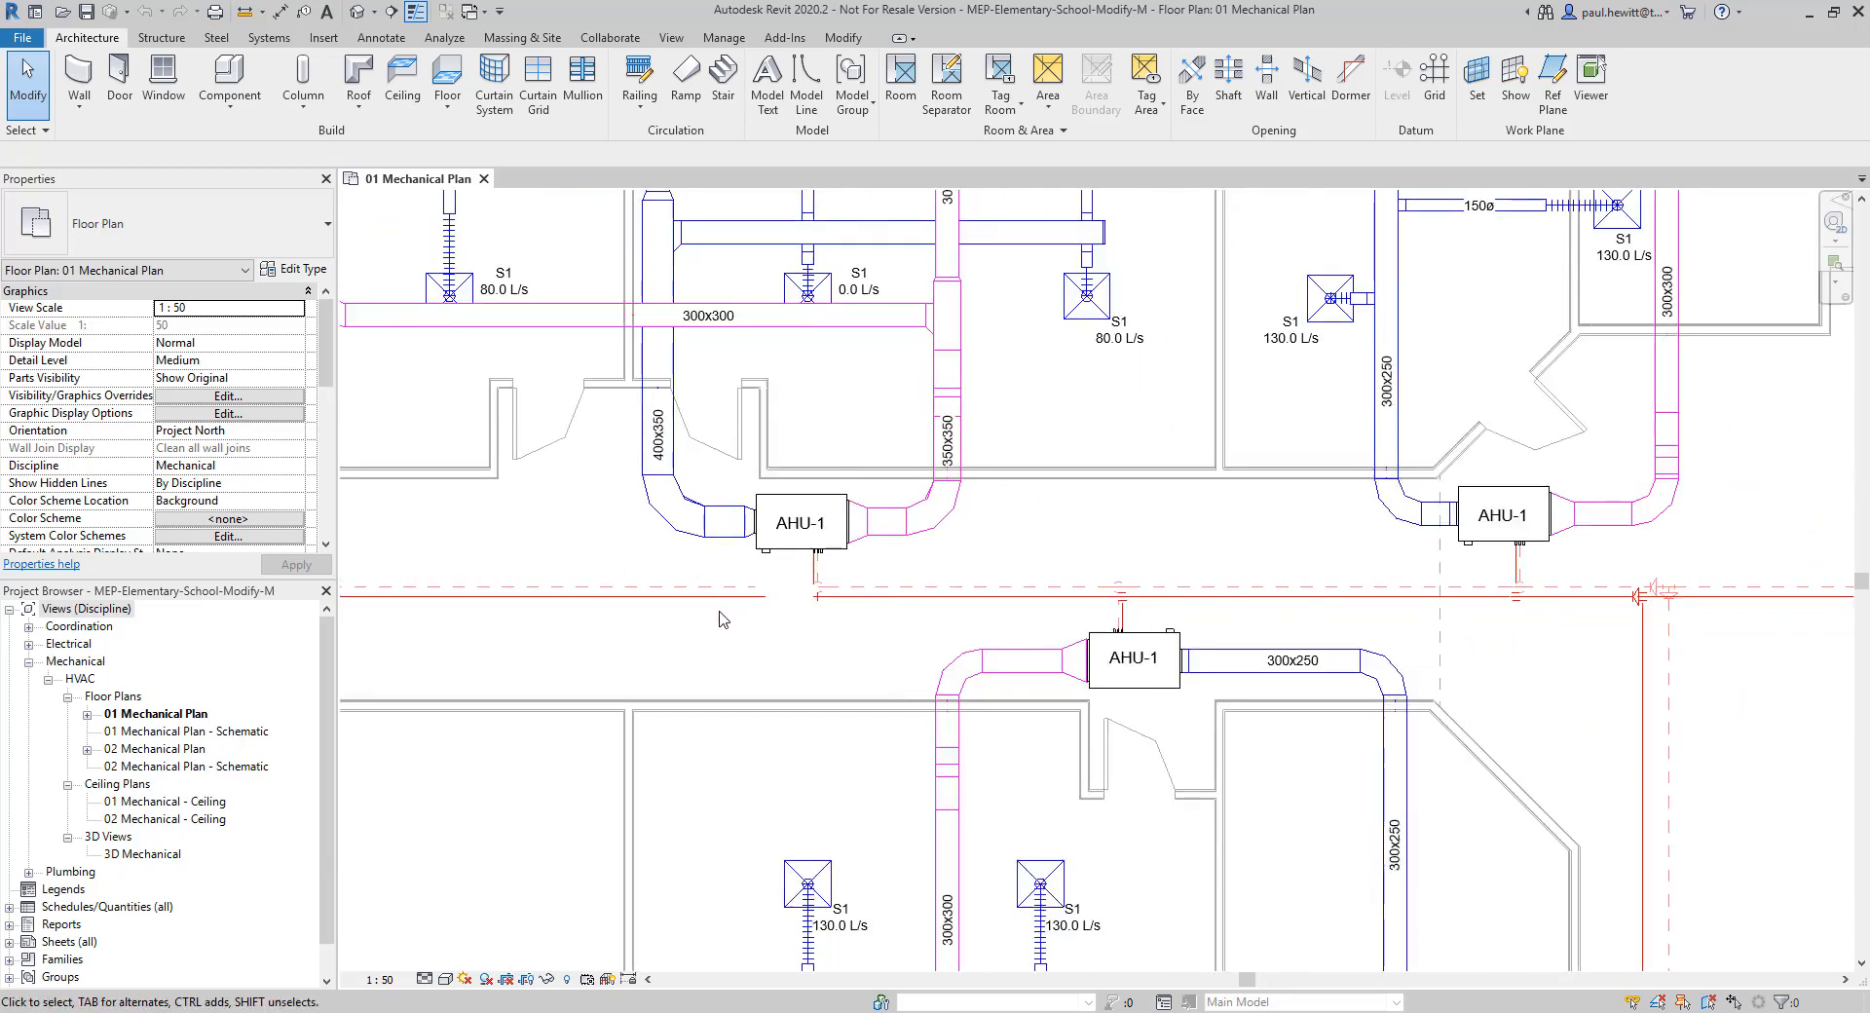
pyautogui.moveTo(765, 625); pyautogui.dragTo(1189, 638, button='middle')
pyautogui.scroll(-4, 1181, 643)
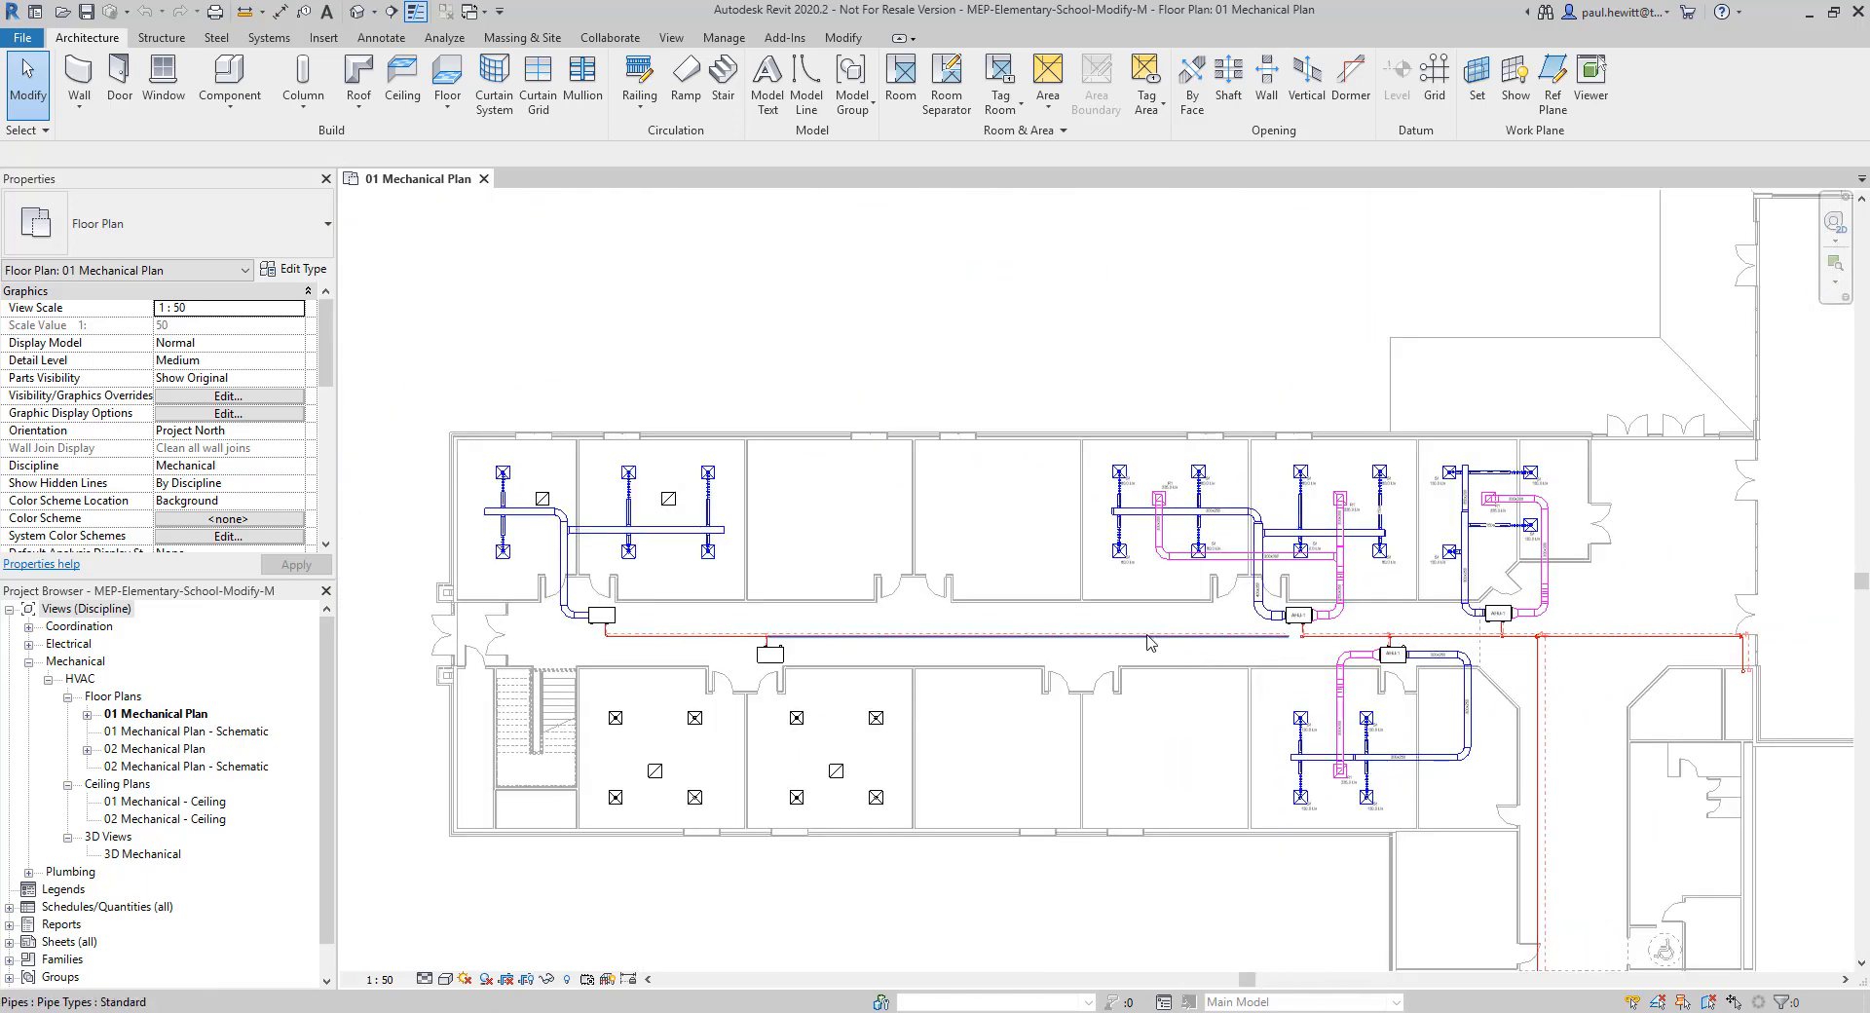
pyautogui.scroll(-1, 913, 666)
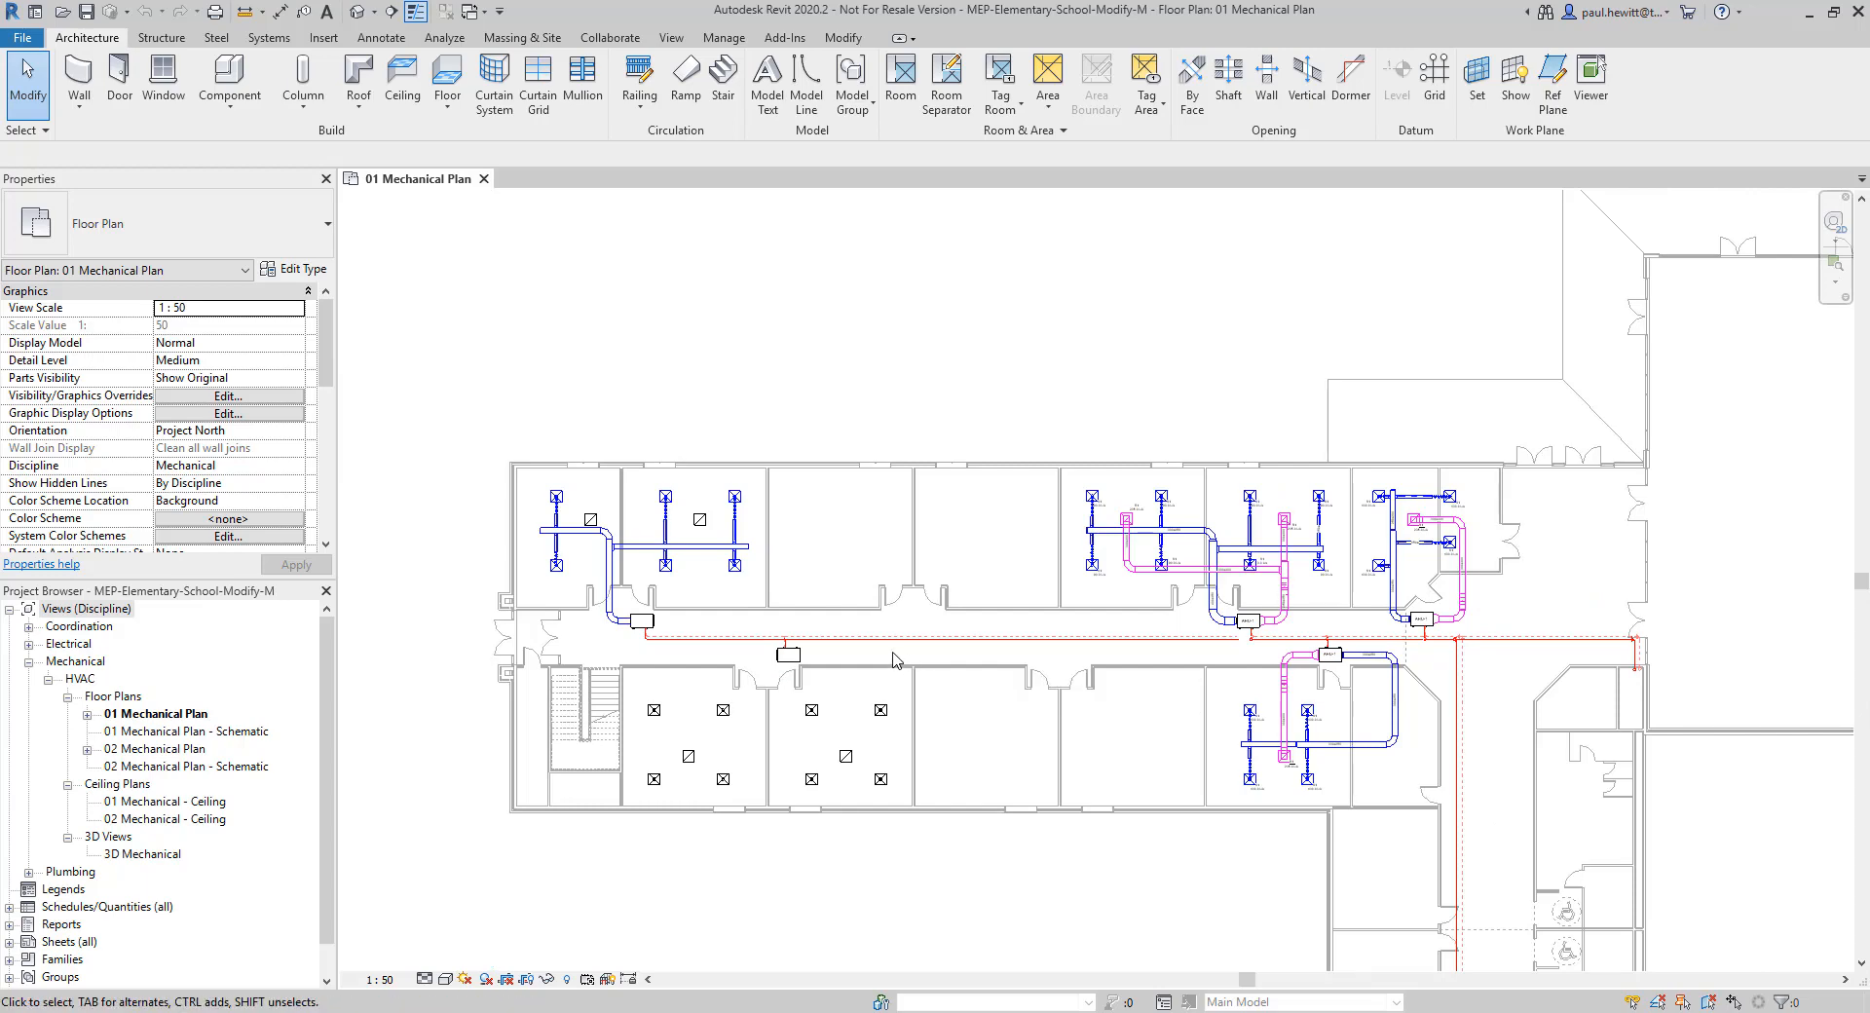
# Select the whole hydronic supply branch serving the two west-end air handling units and change its pipe type to Copper
pyautogui.scroll(3, 738, 654)
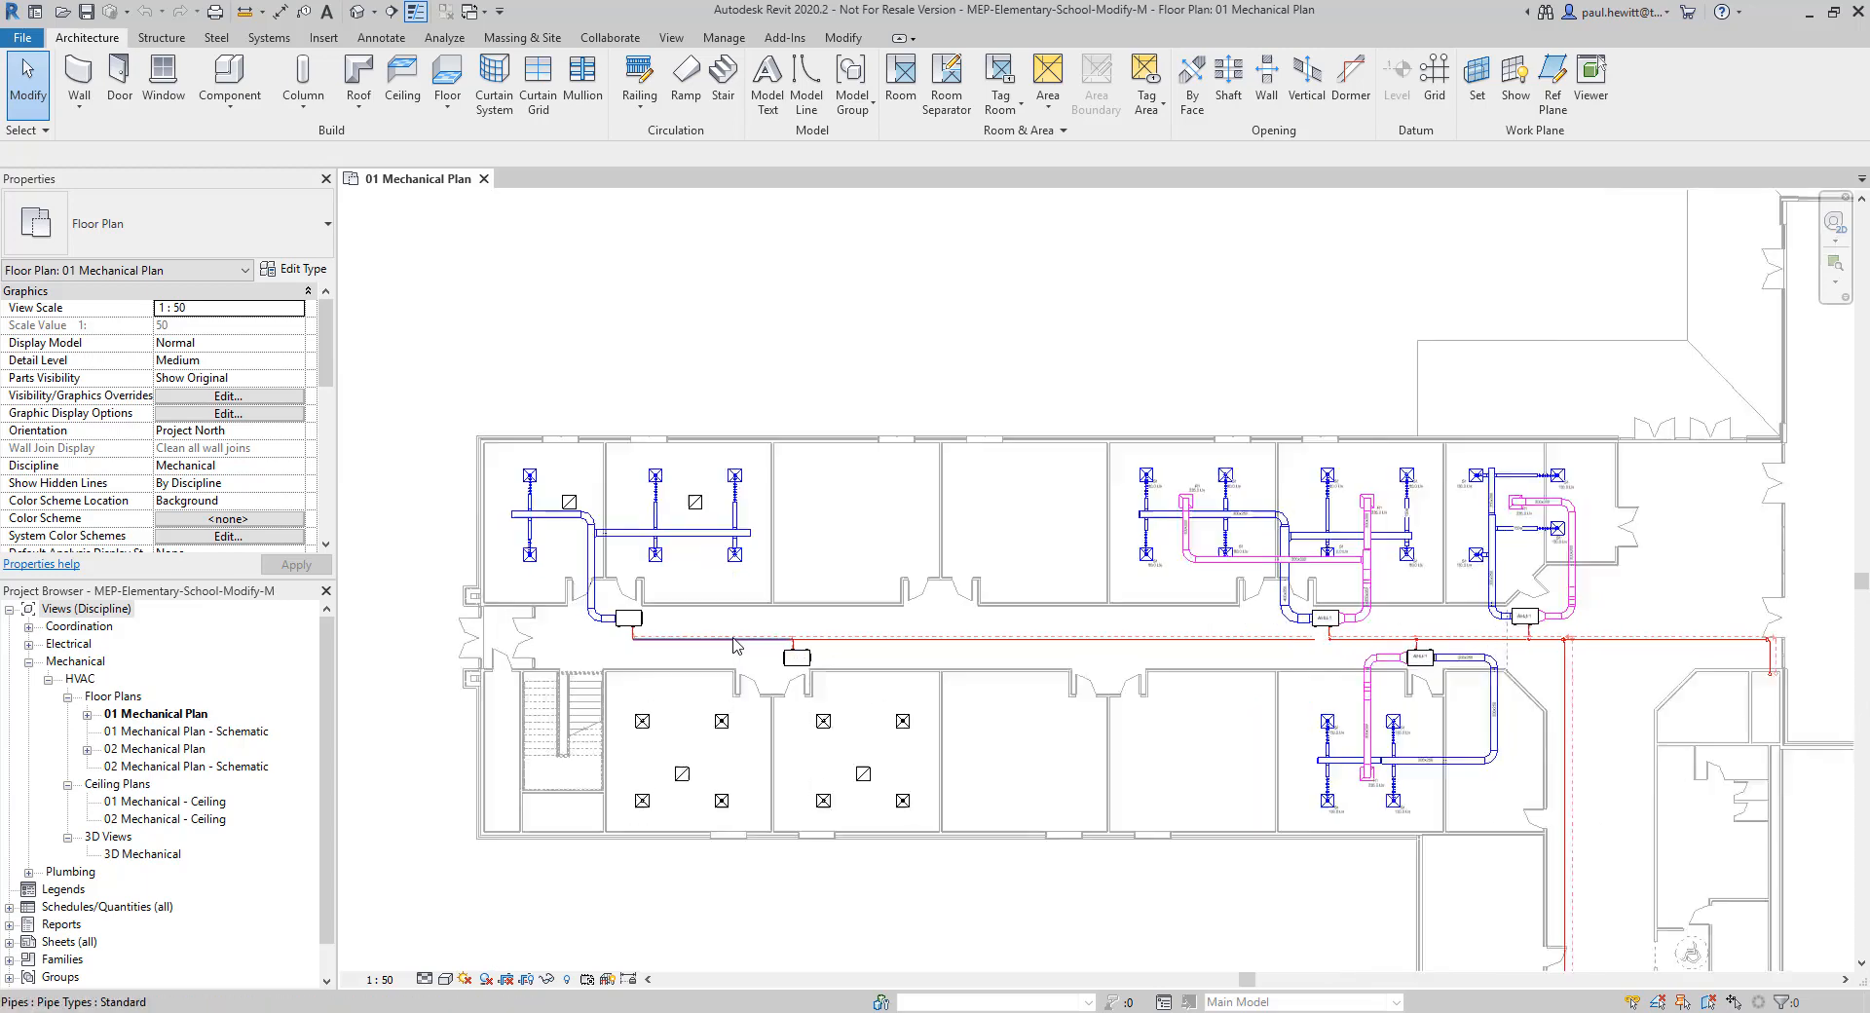
pyautogui.press('Tab')
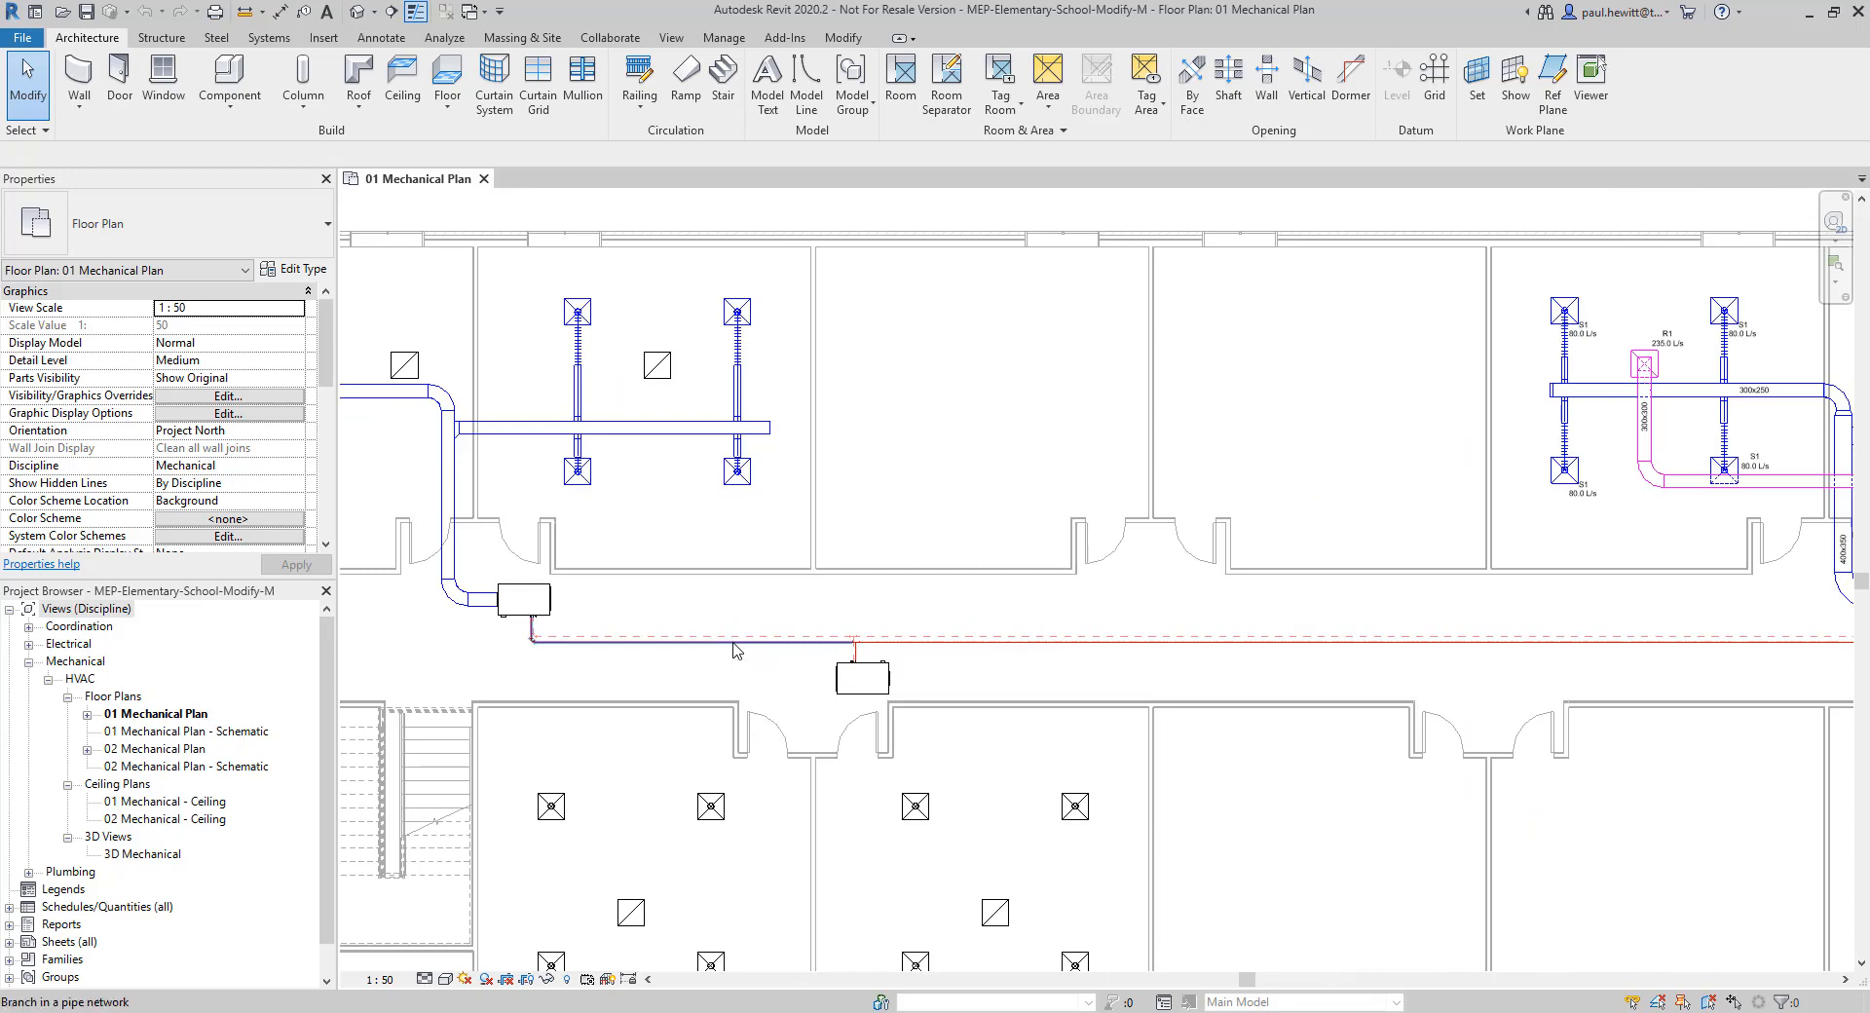
pyautogui.press('Tab')
pyautogui.press('Tab')
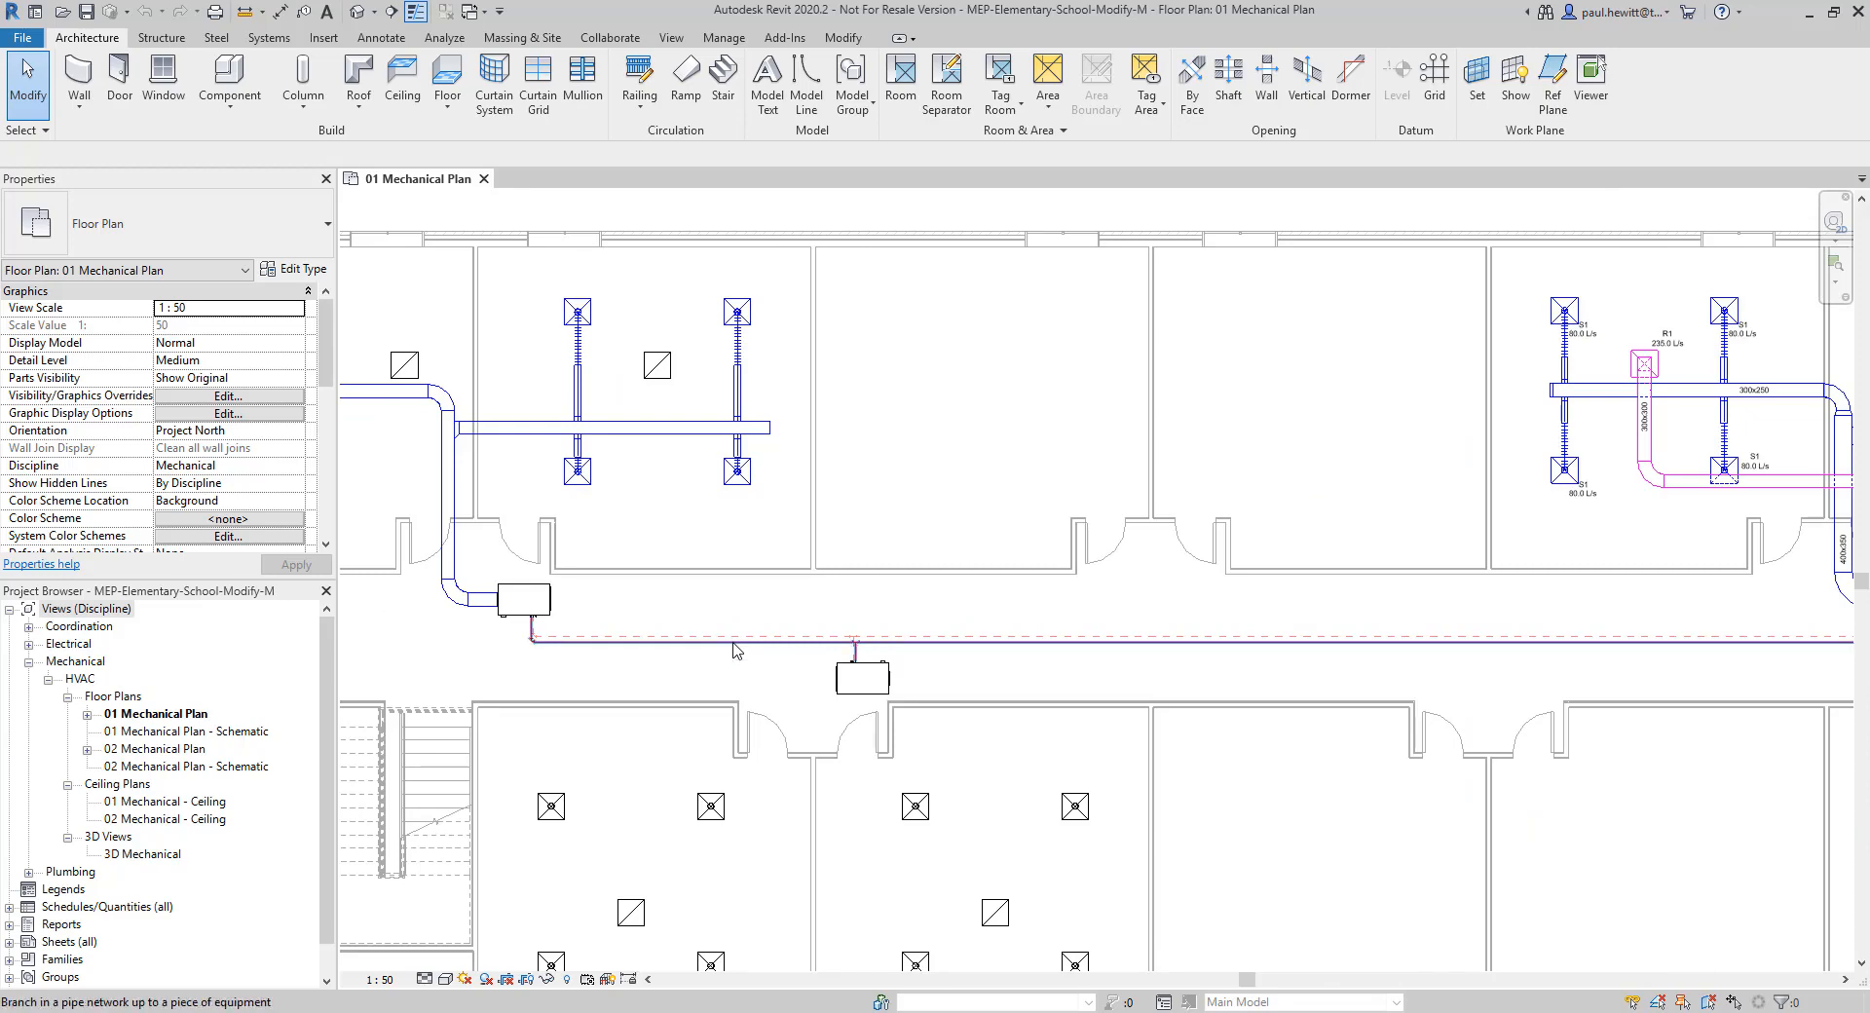
pyautogui.click(736, 650)
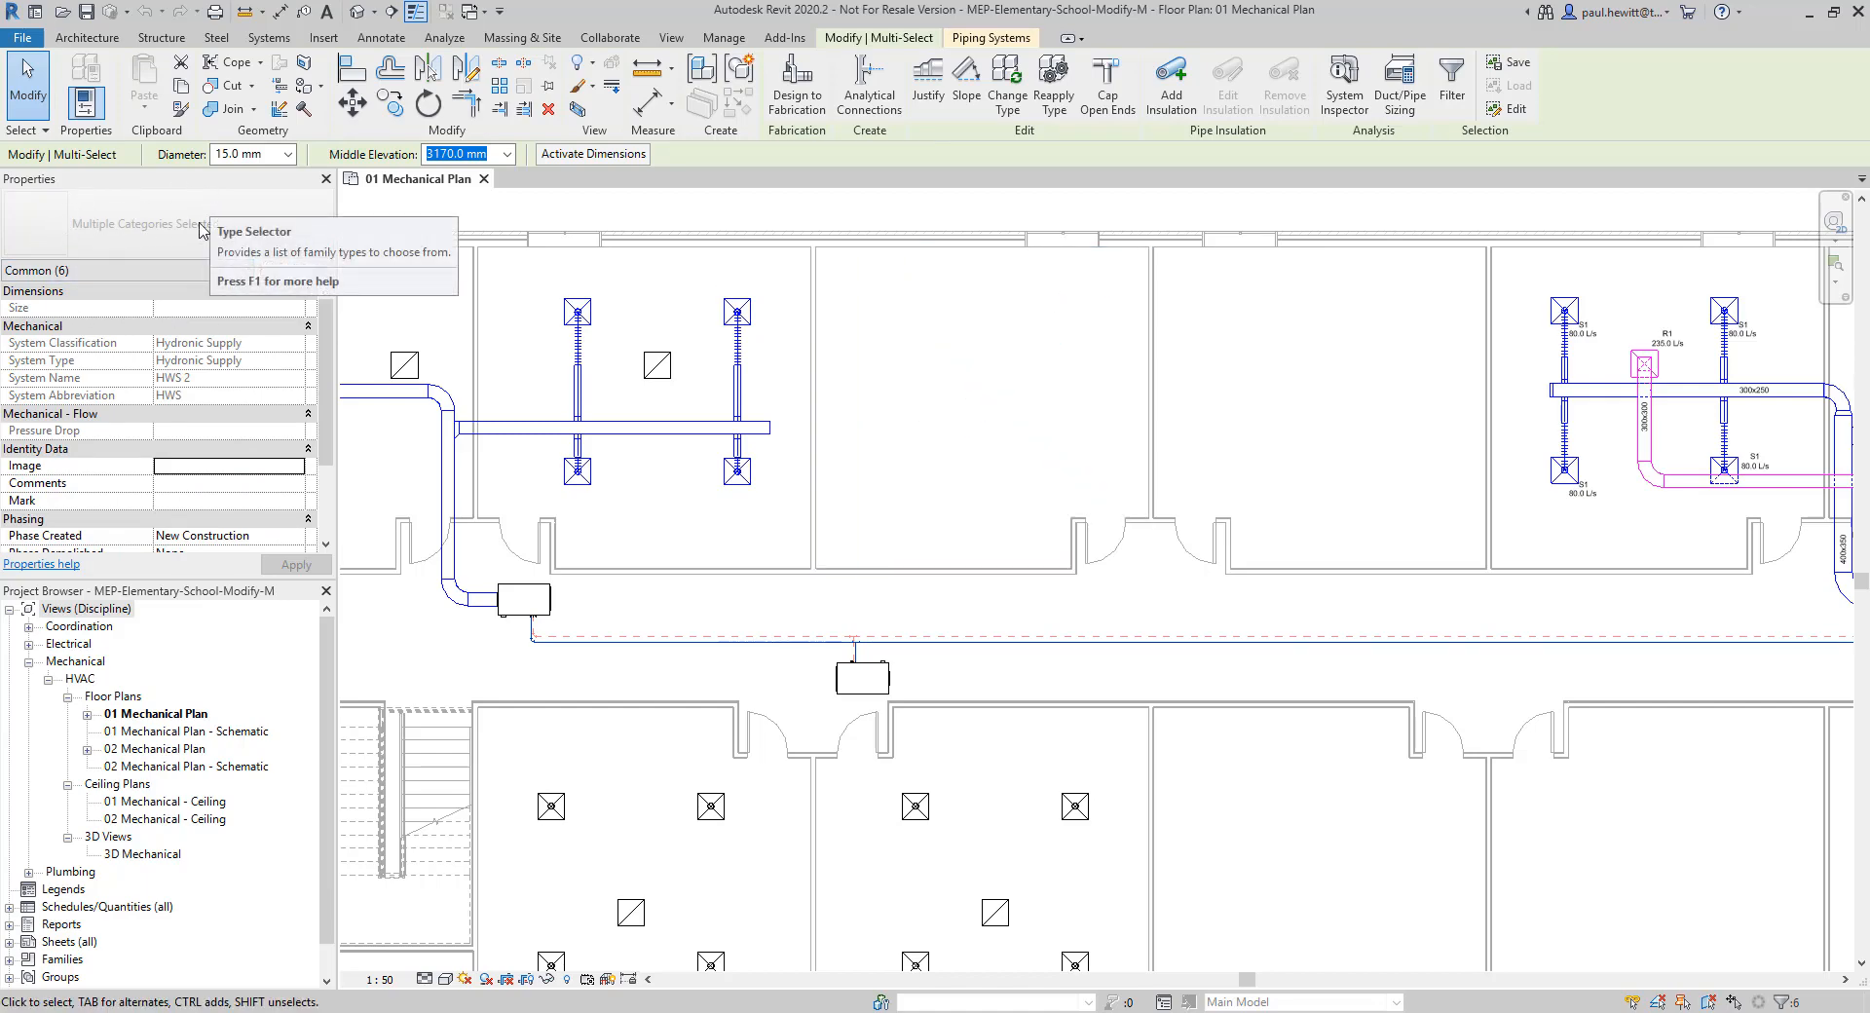
pyautogui.click(1008, 75)
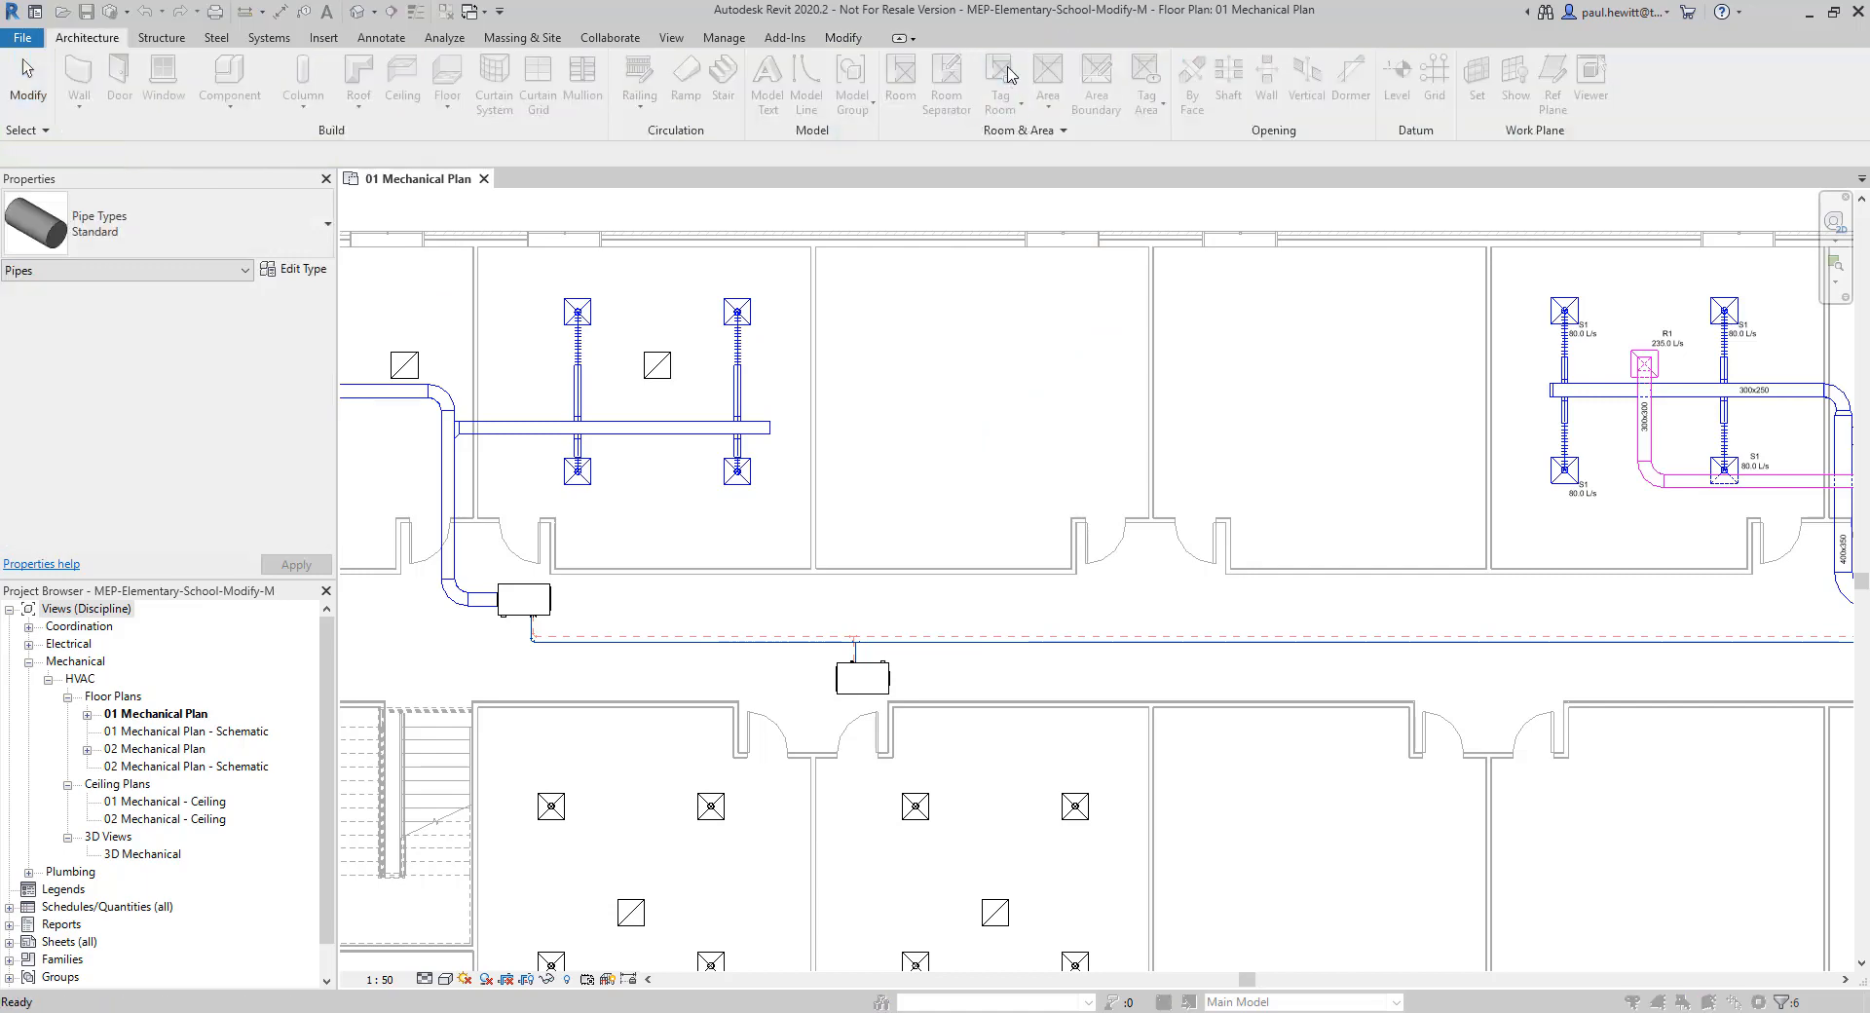
pyautogui.click(313, 220)
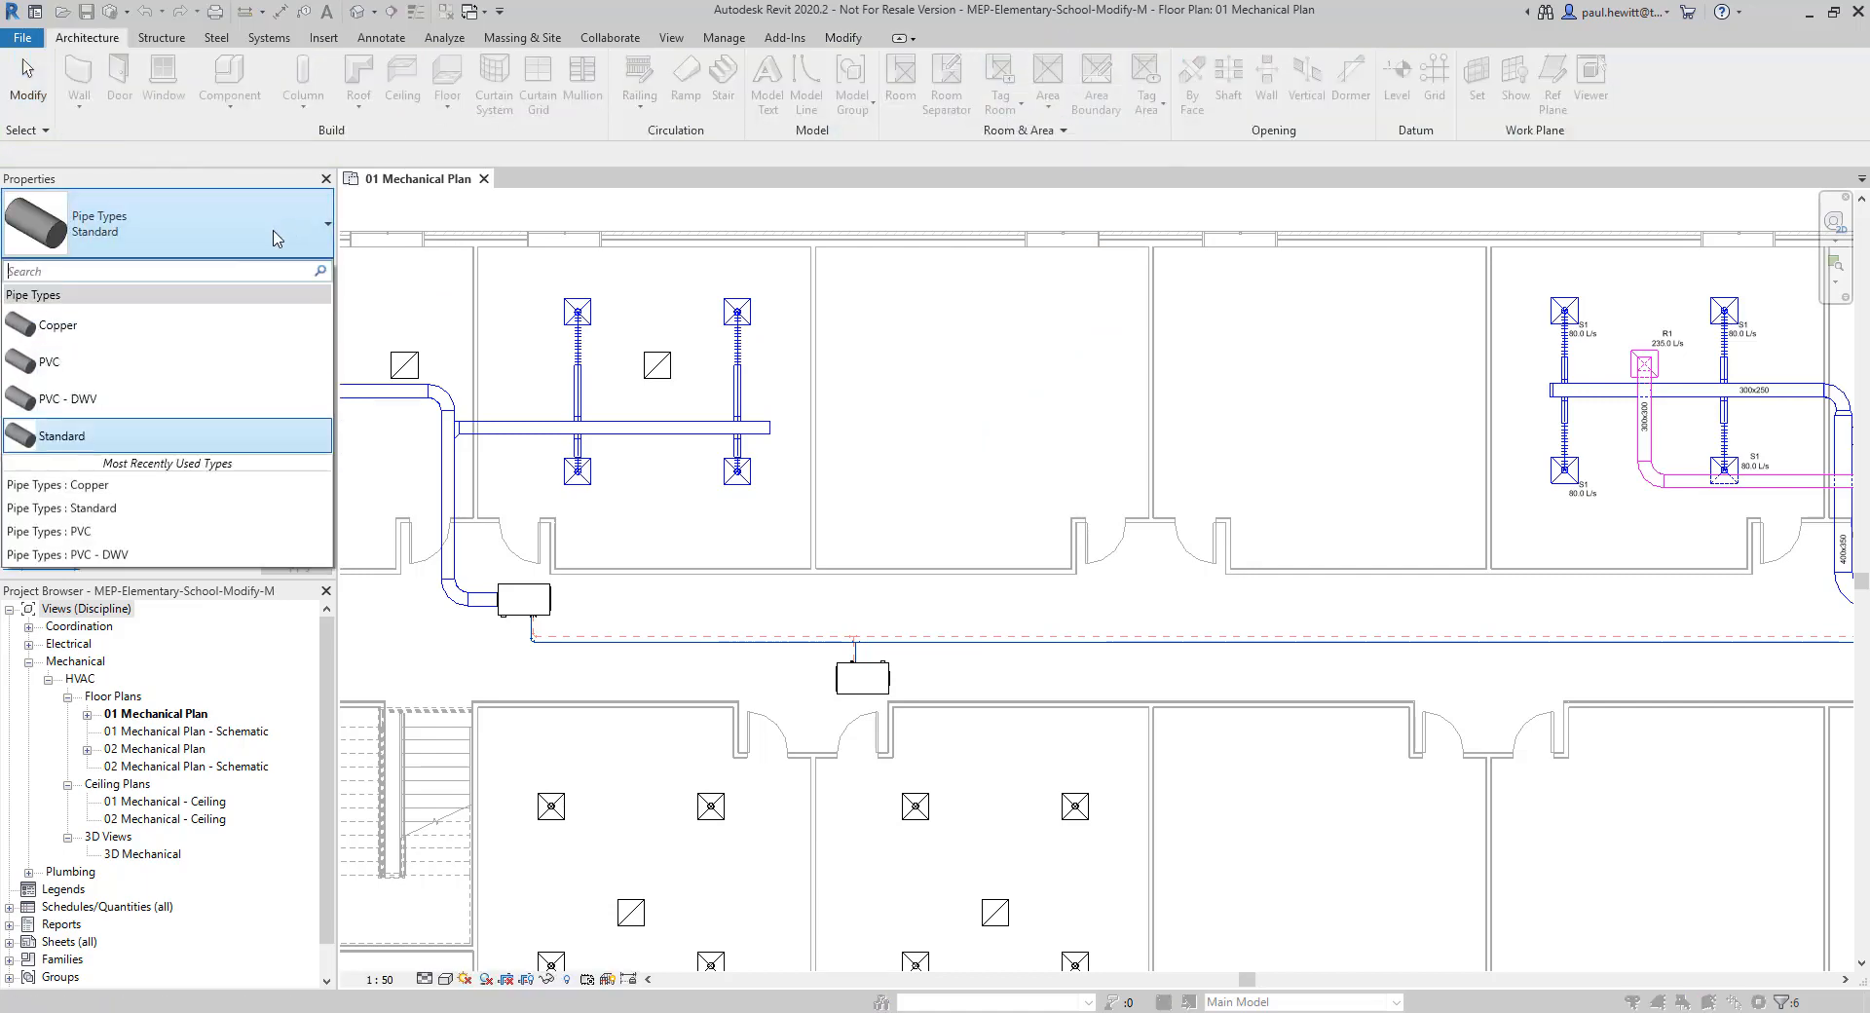
pyautogui.click(114, 335)
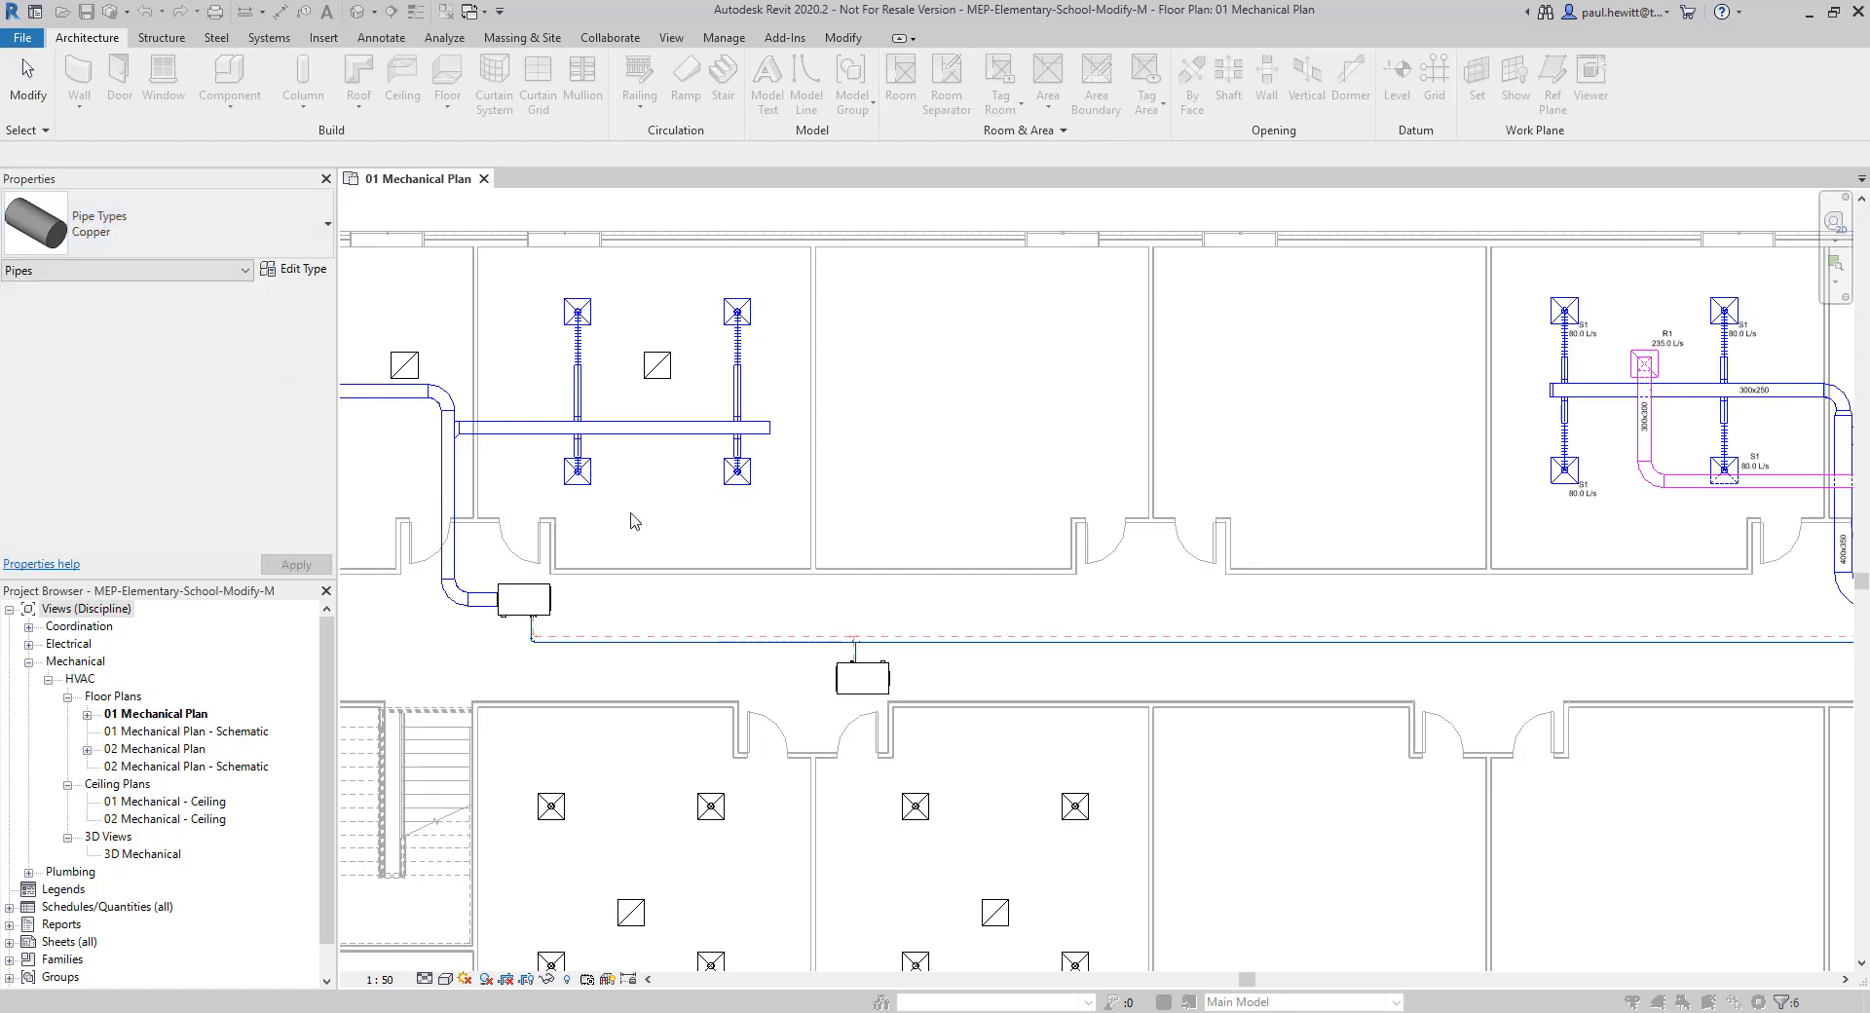
pyautogui.press('Escape')
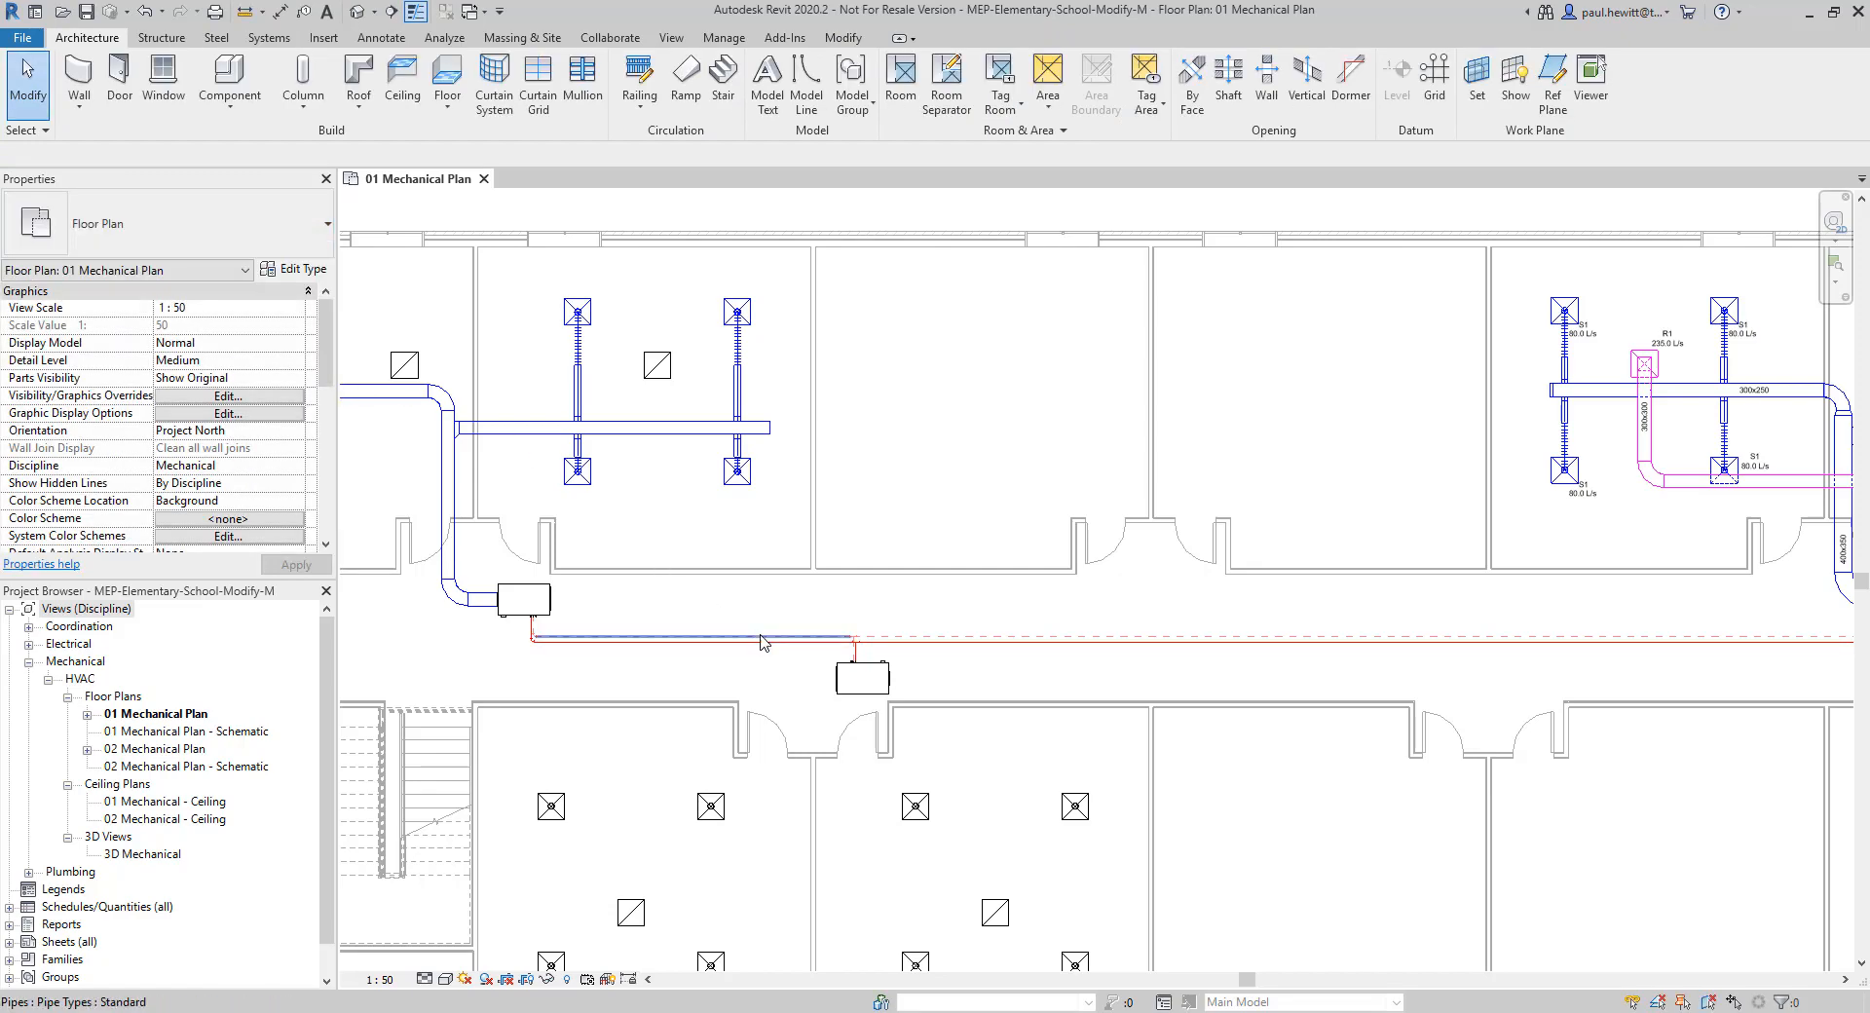
# Select the whole dashed hydronic return branch serving the two west-end units and change its pipe type to Copper
pyautogui.press('Tab')
pyautogui.press('Tab')
pyautogui.press('Tab')
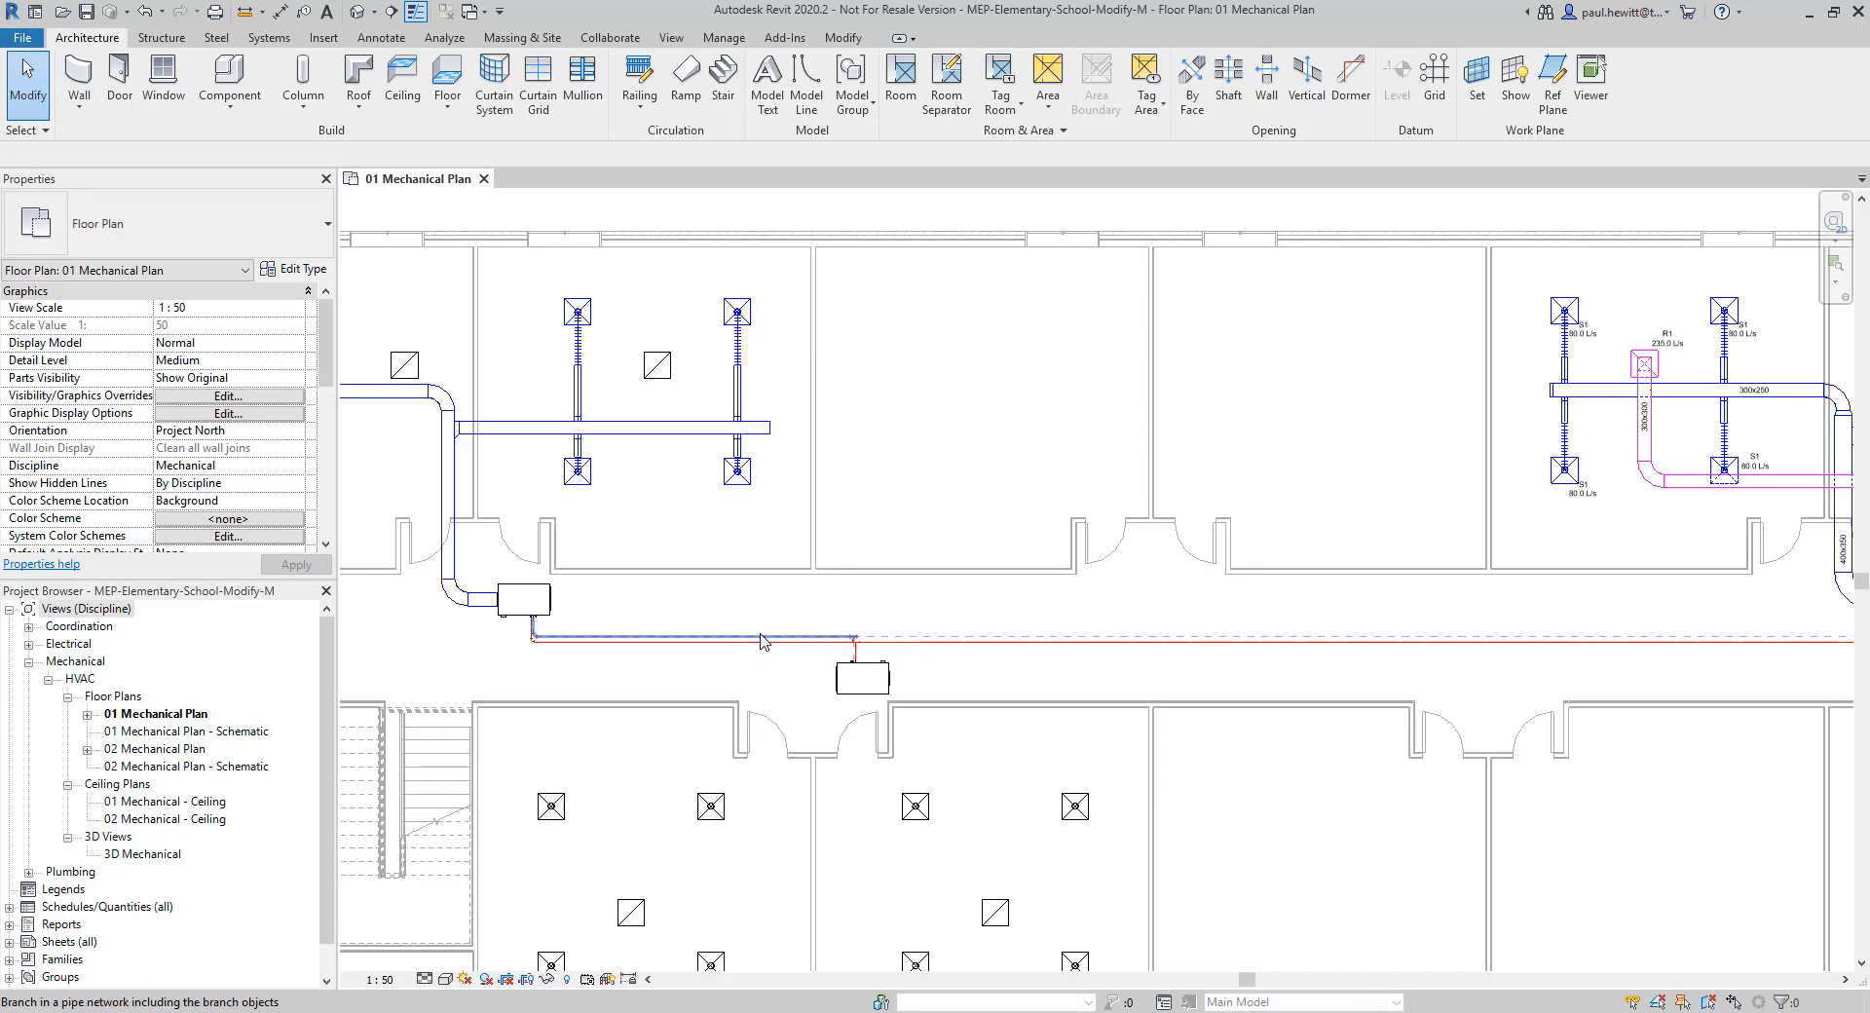
pyautogui.click(762, 640)
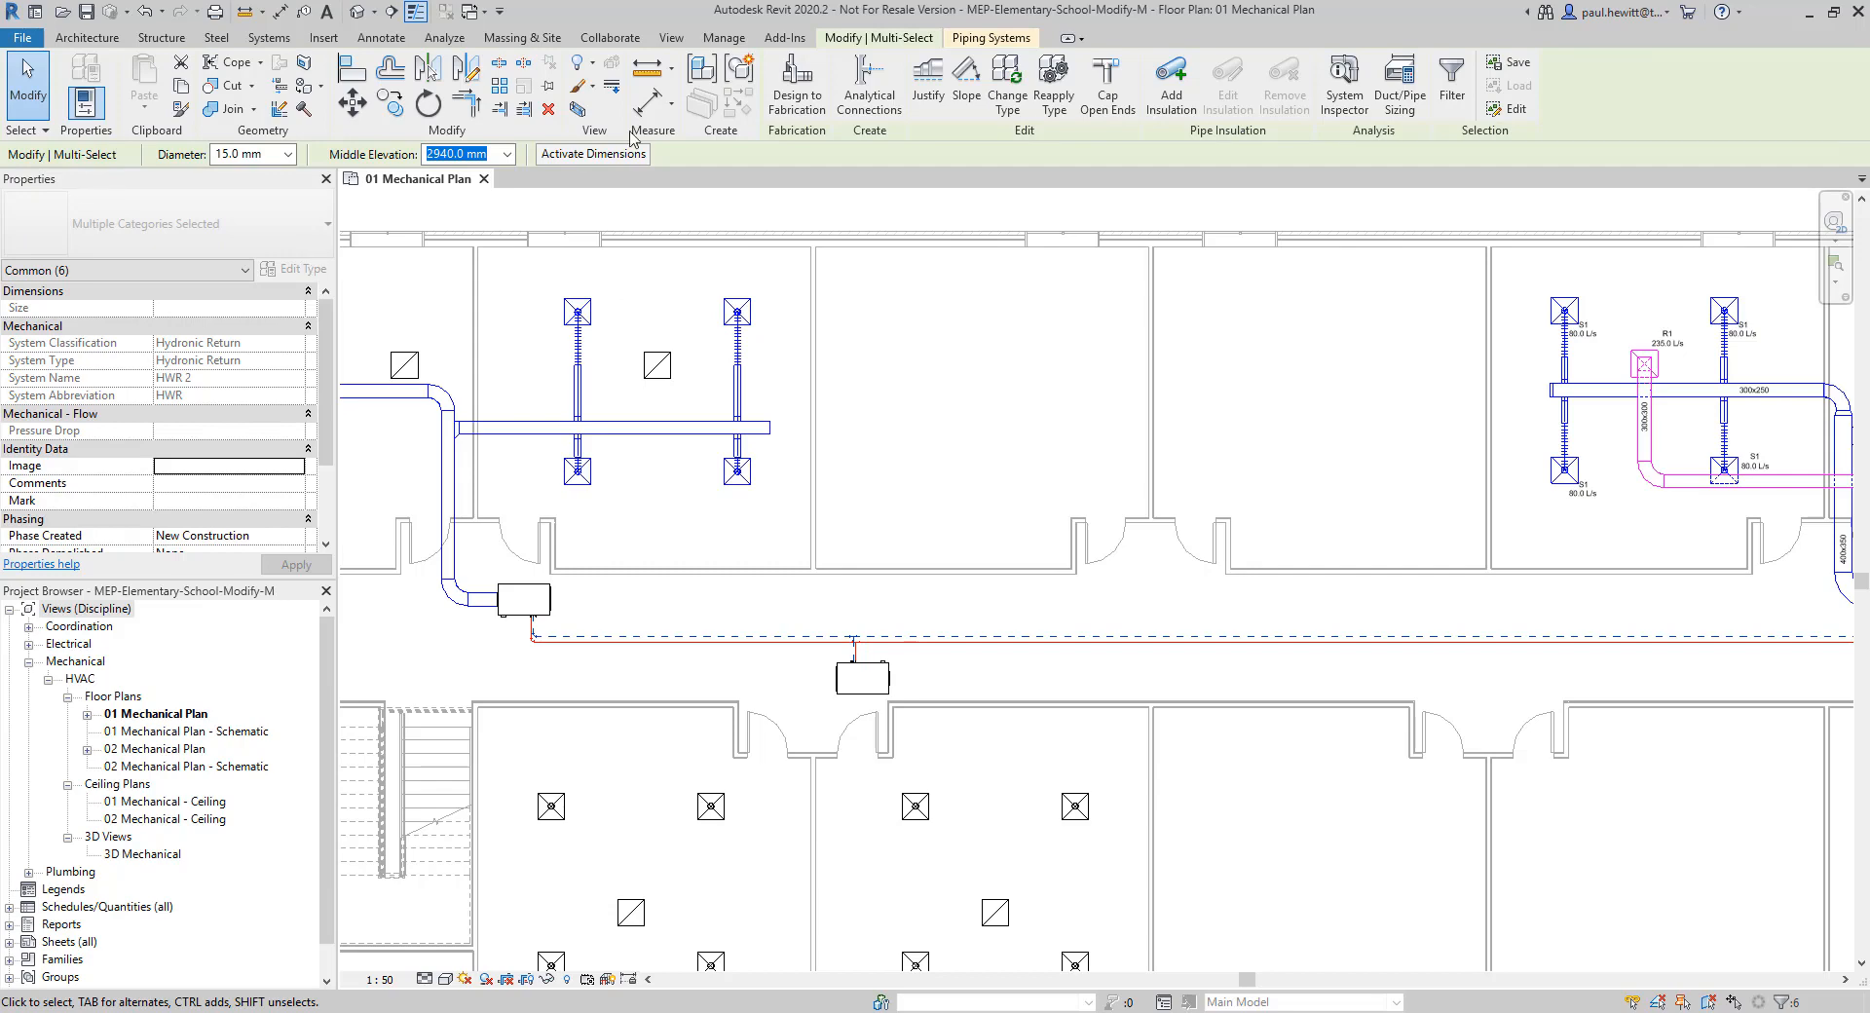
pyautogui.click(1004, 76)
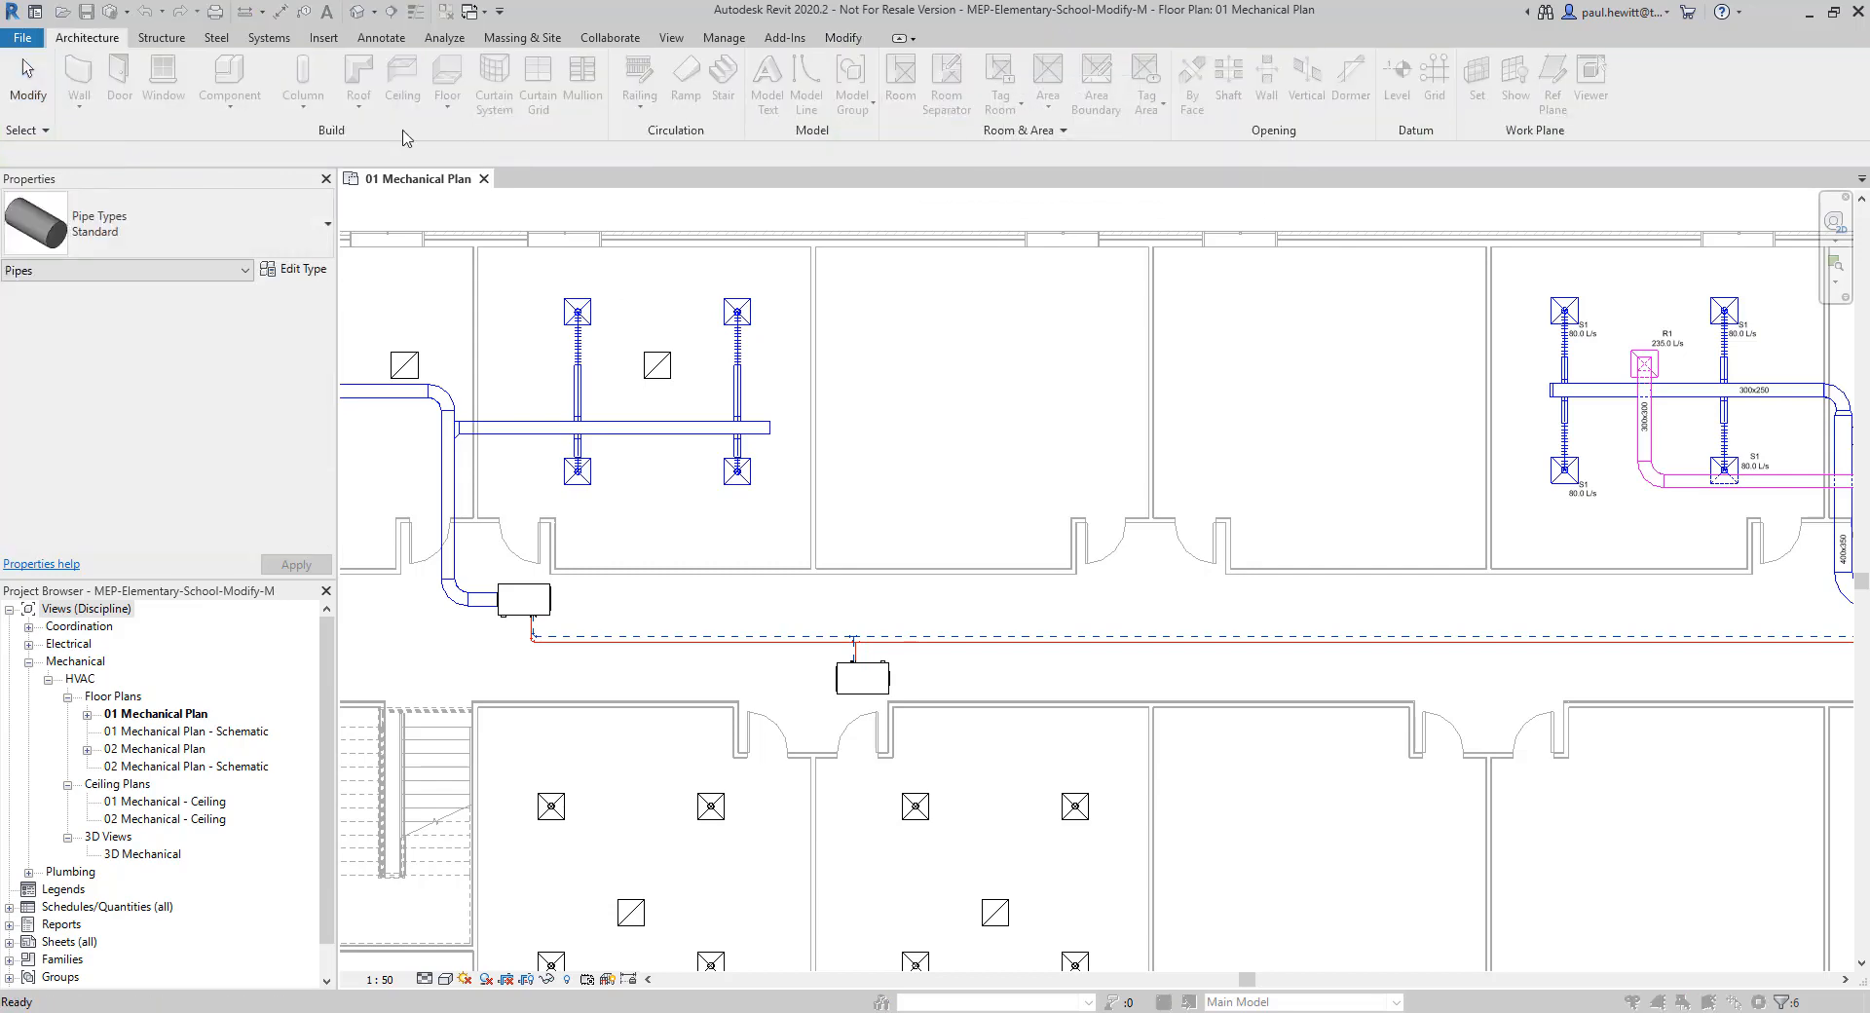
pyautogui.click(200, 231)
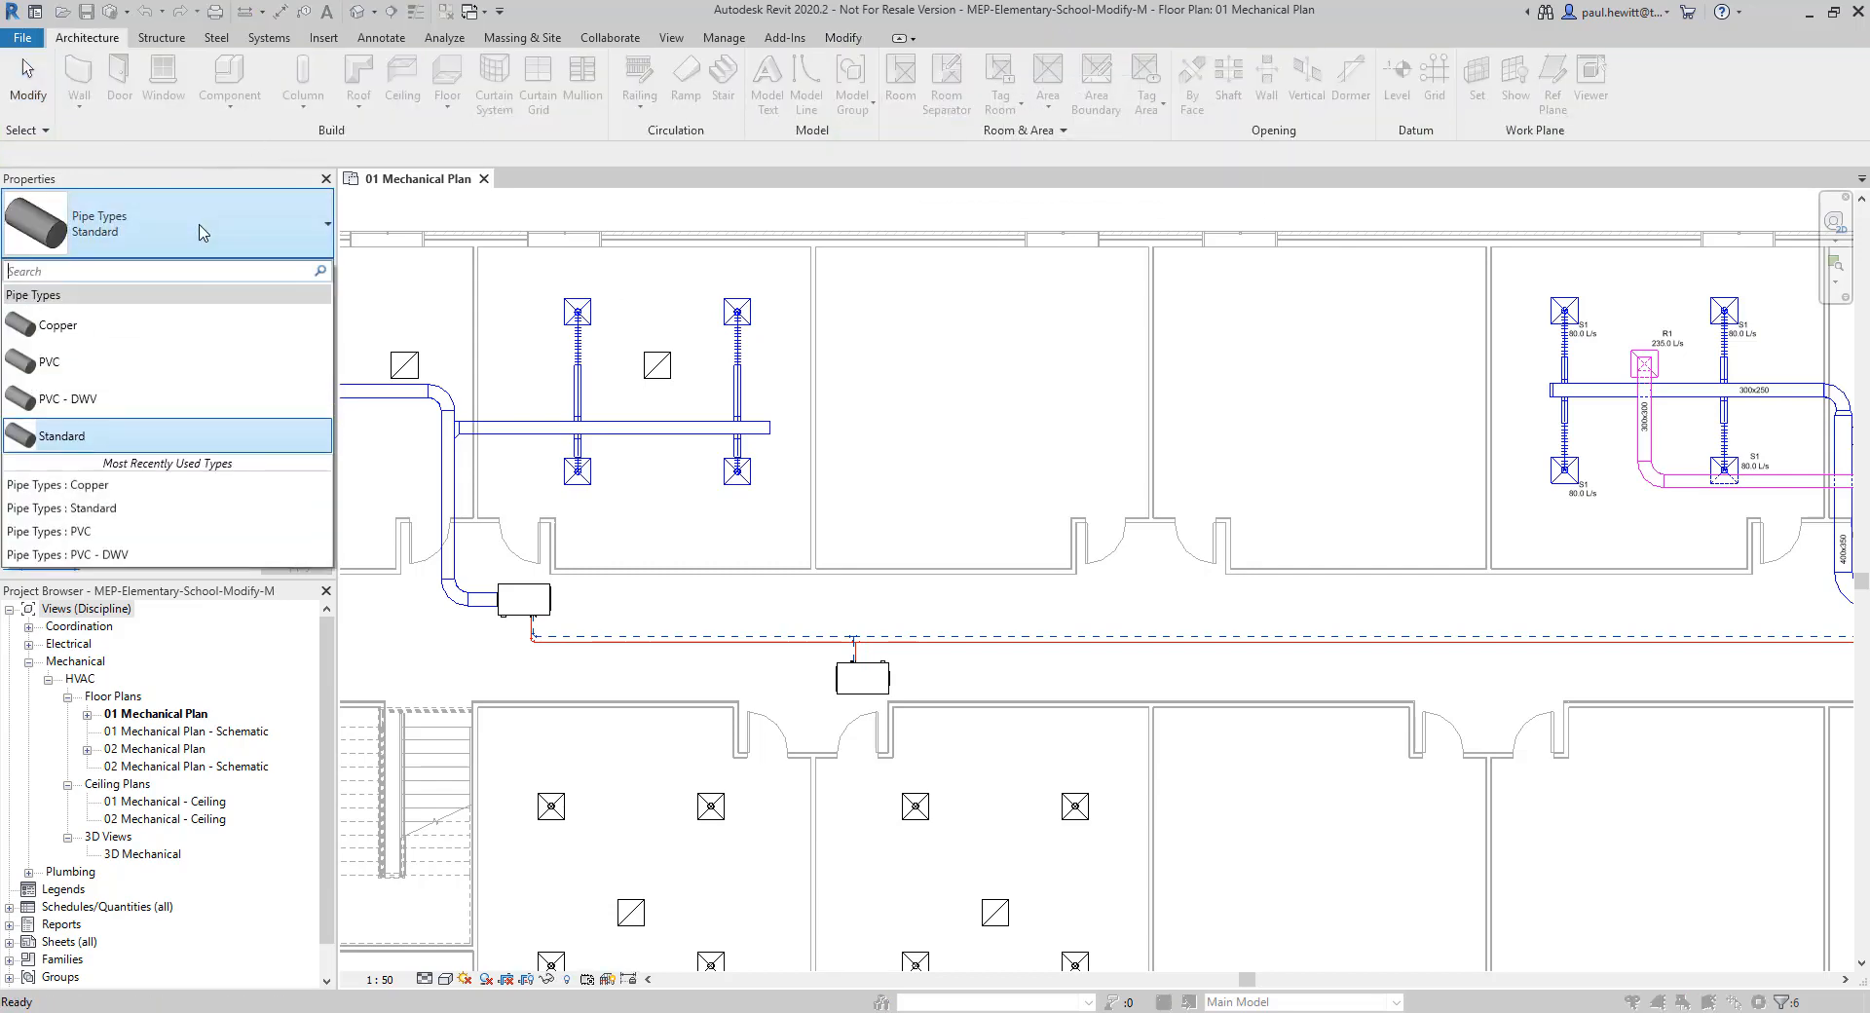
pyautogui.click(94, 336)
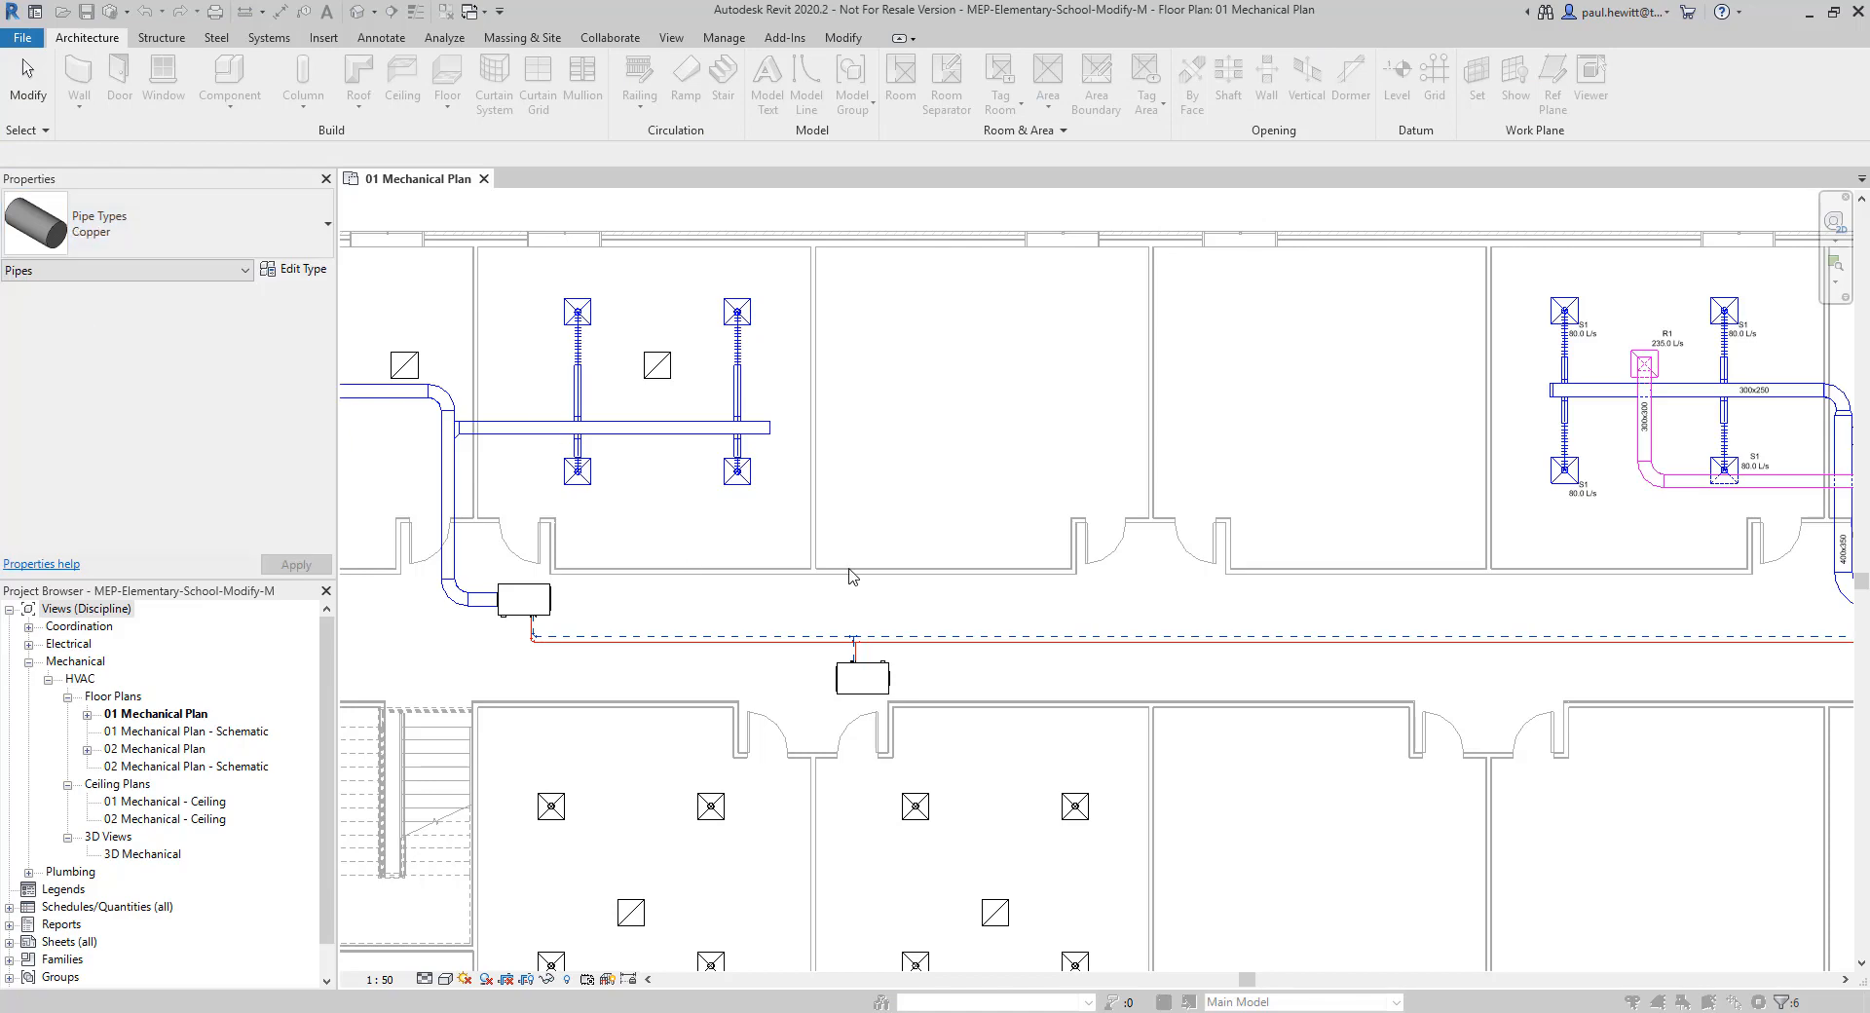
pyautogui.press('Escape')
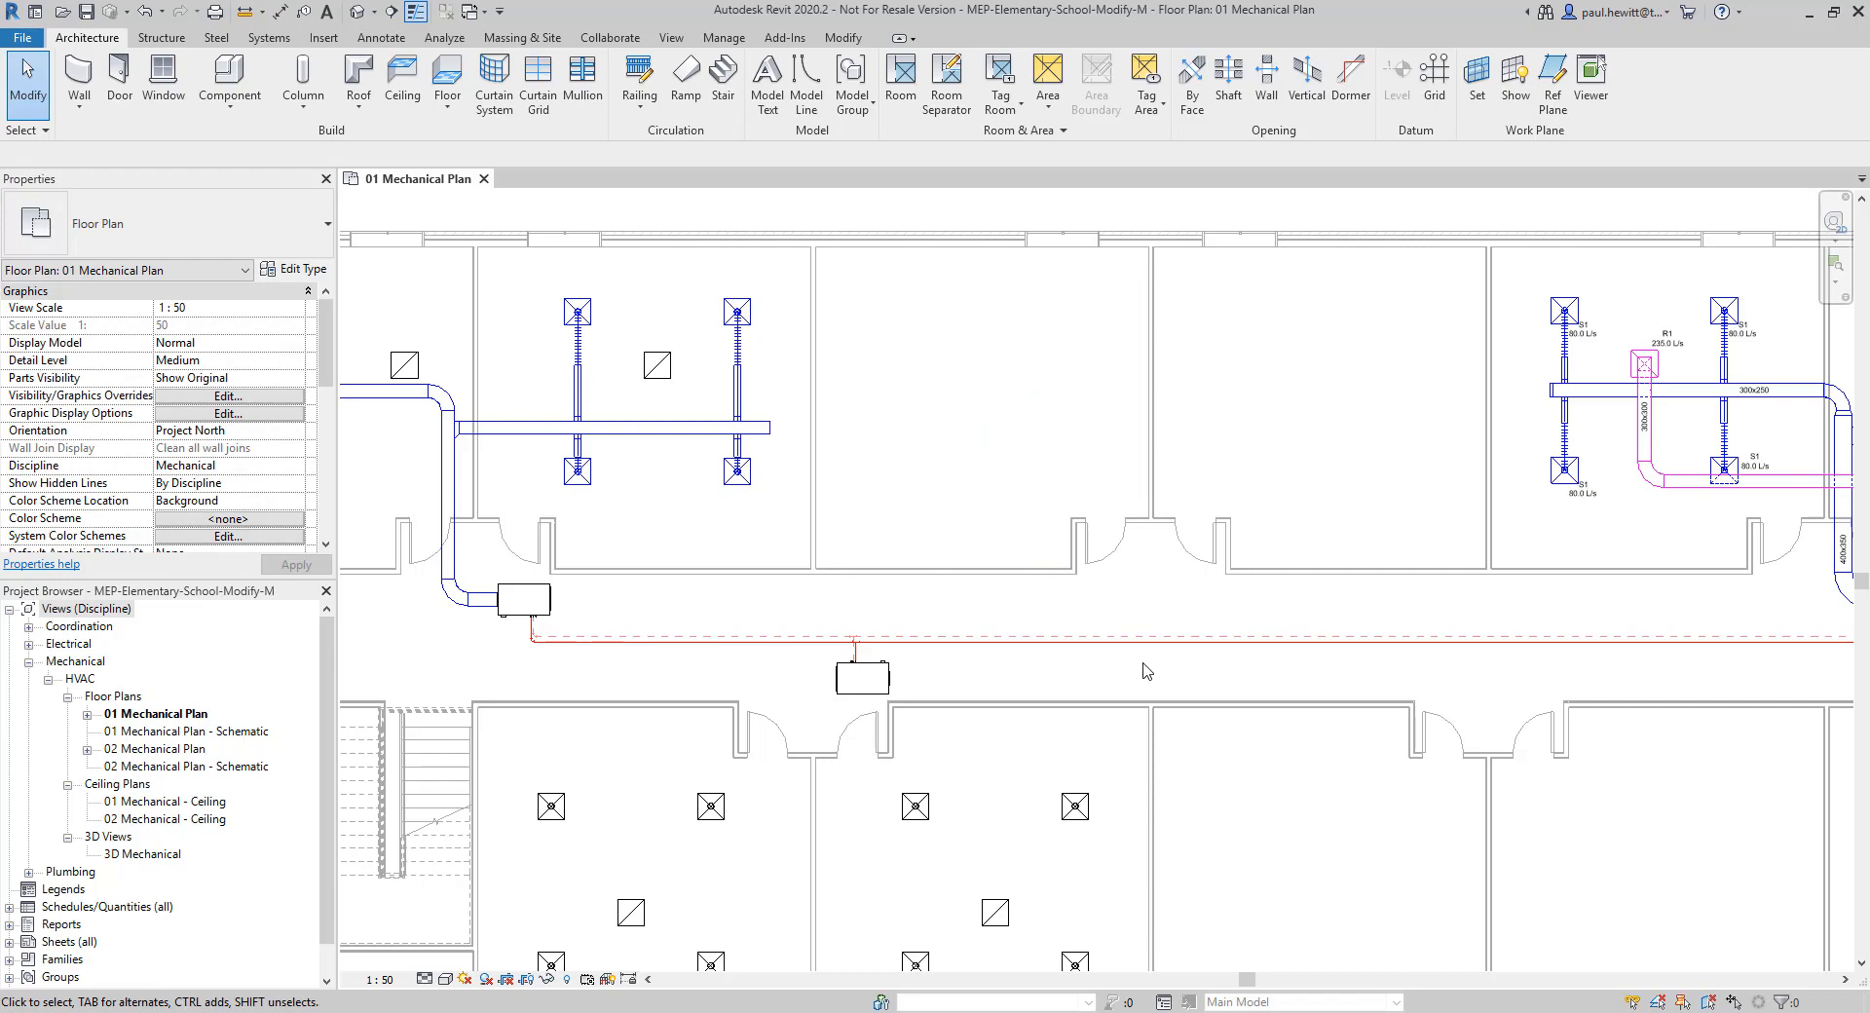
# Open the 3D Mechanical view and temporarily hide the linked architectural model
pyautogui.doubleClick(170, 856)
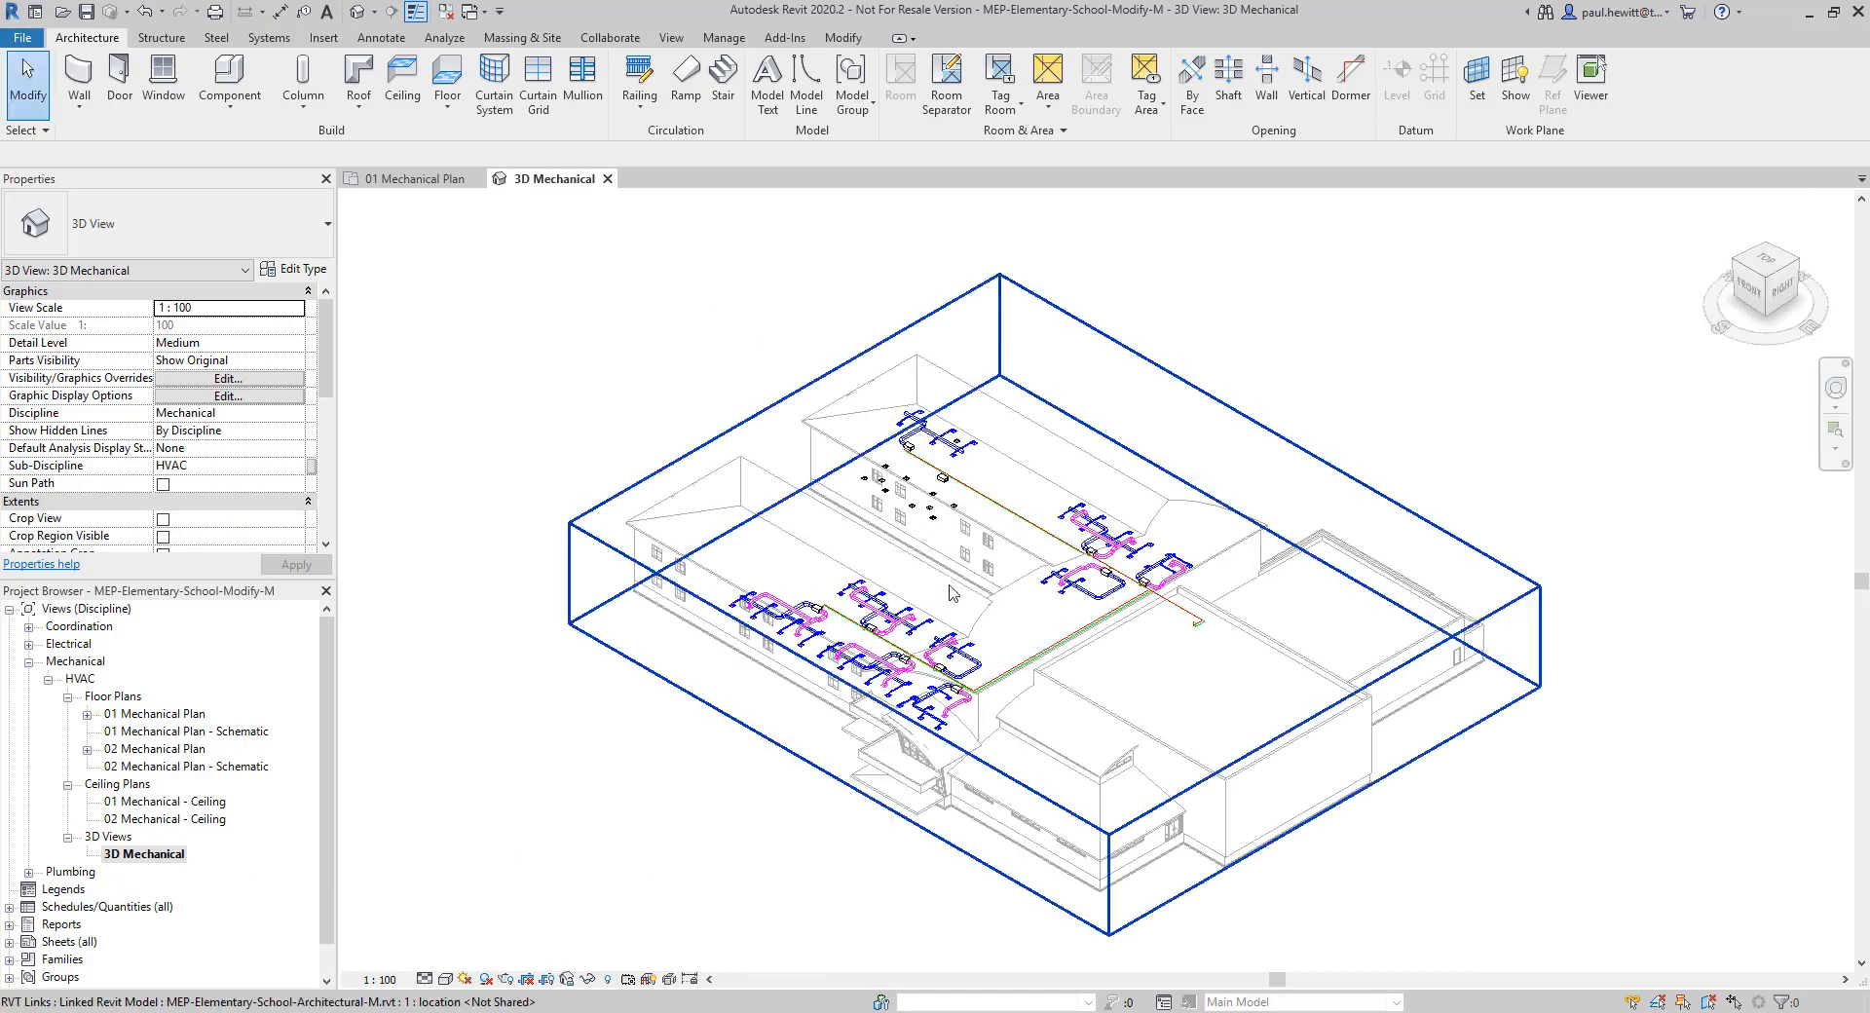
pyautogui.scroll(5, 1034, 555)
pyautogui.scroll(3, 906, 565)
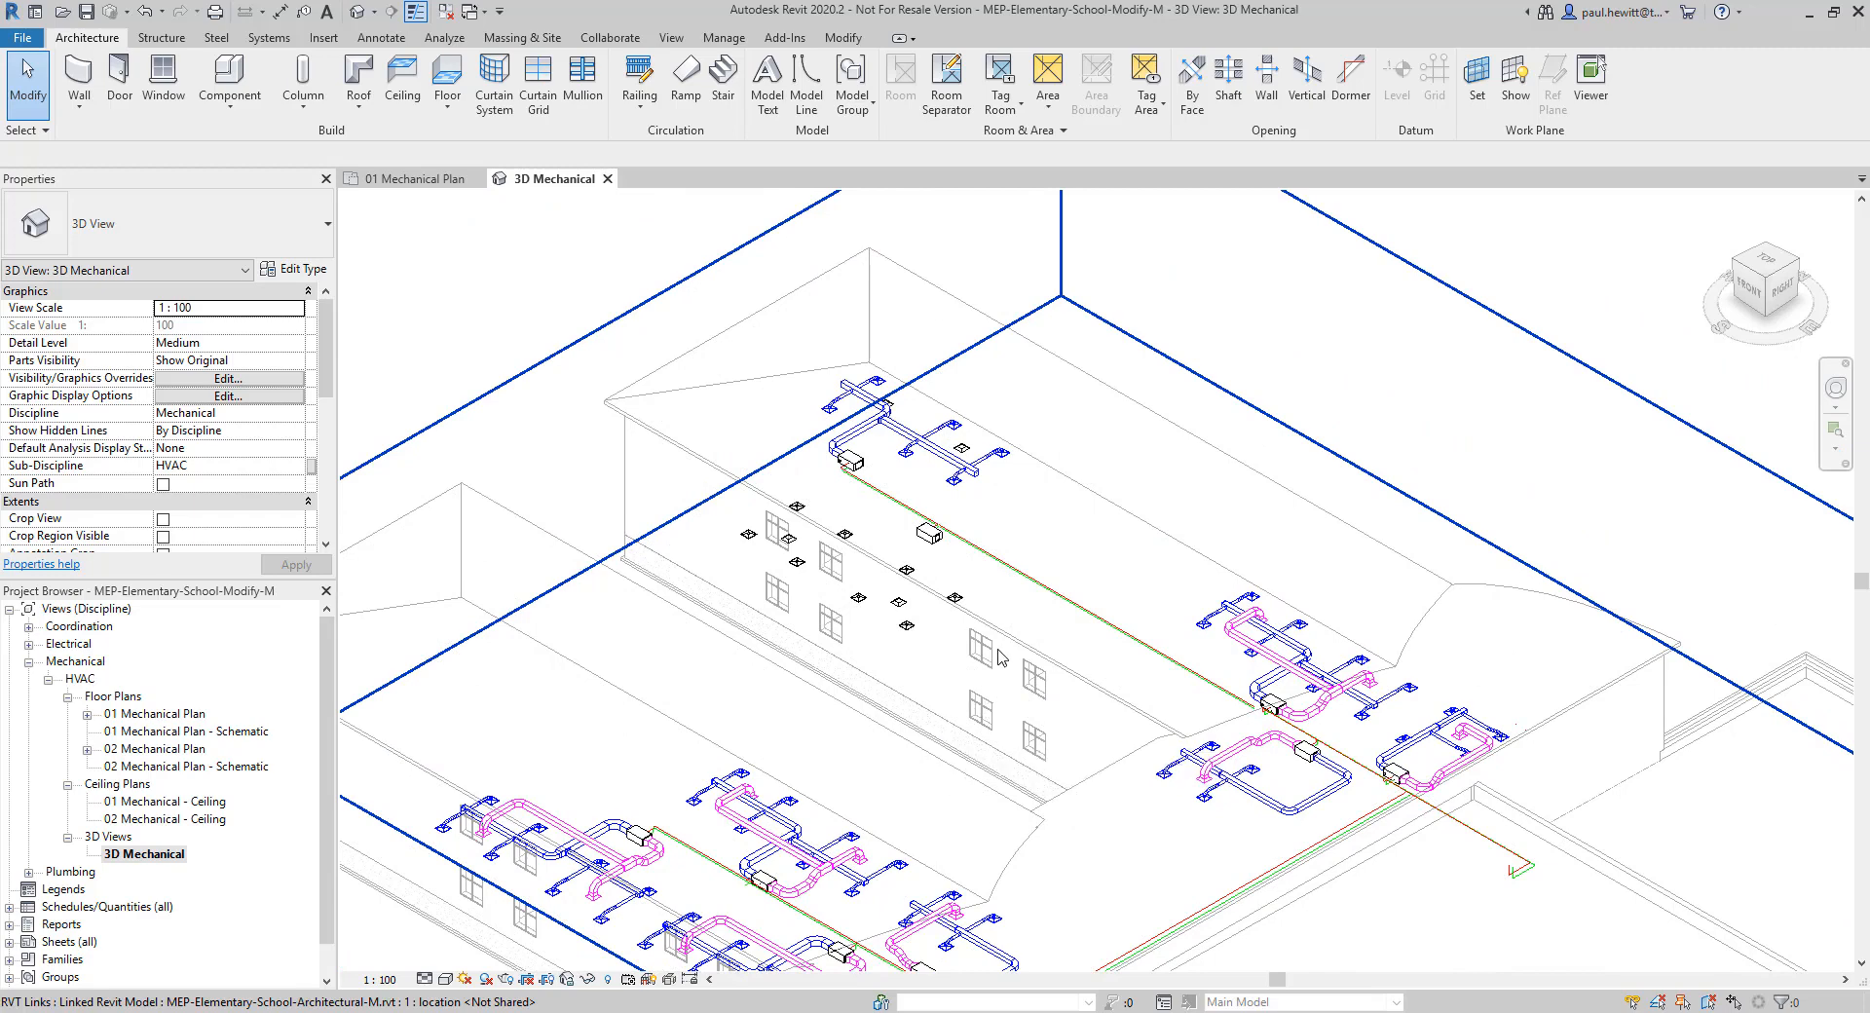
pyautogui.click(1006, 652)
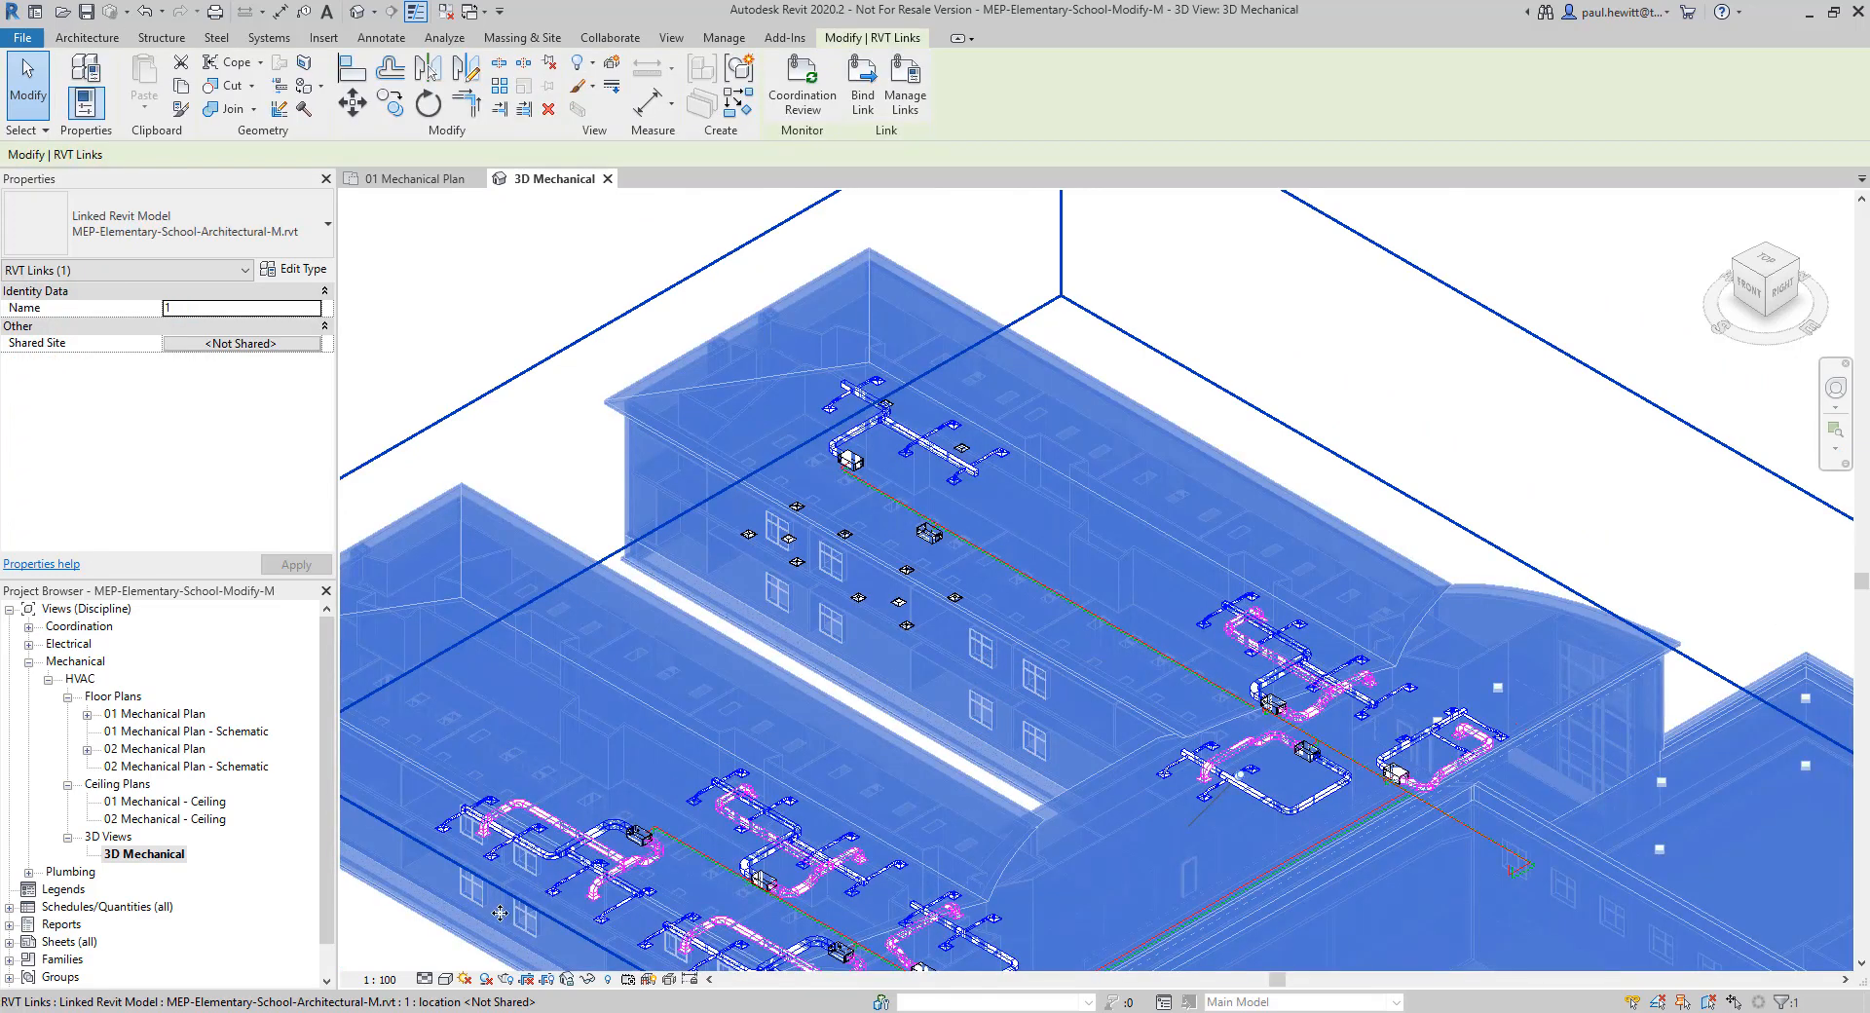
pyautogui.click(588, 978)
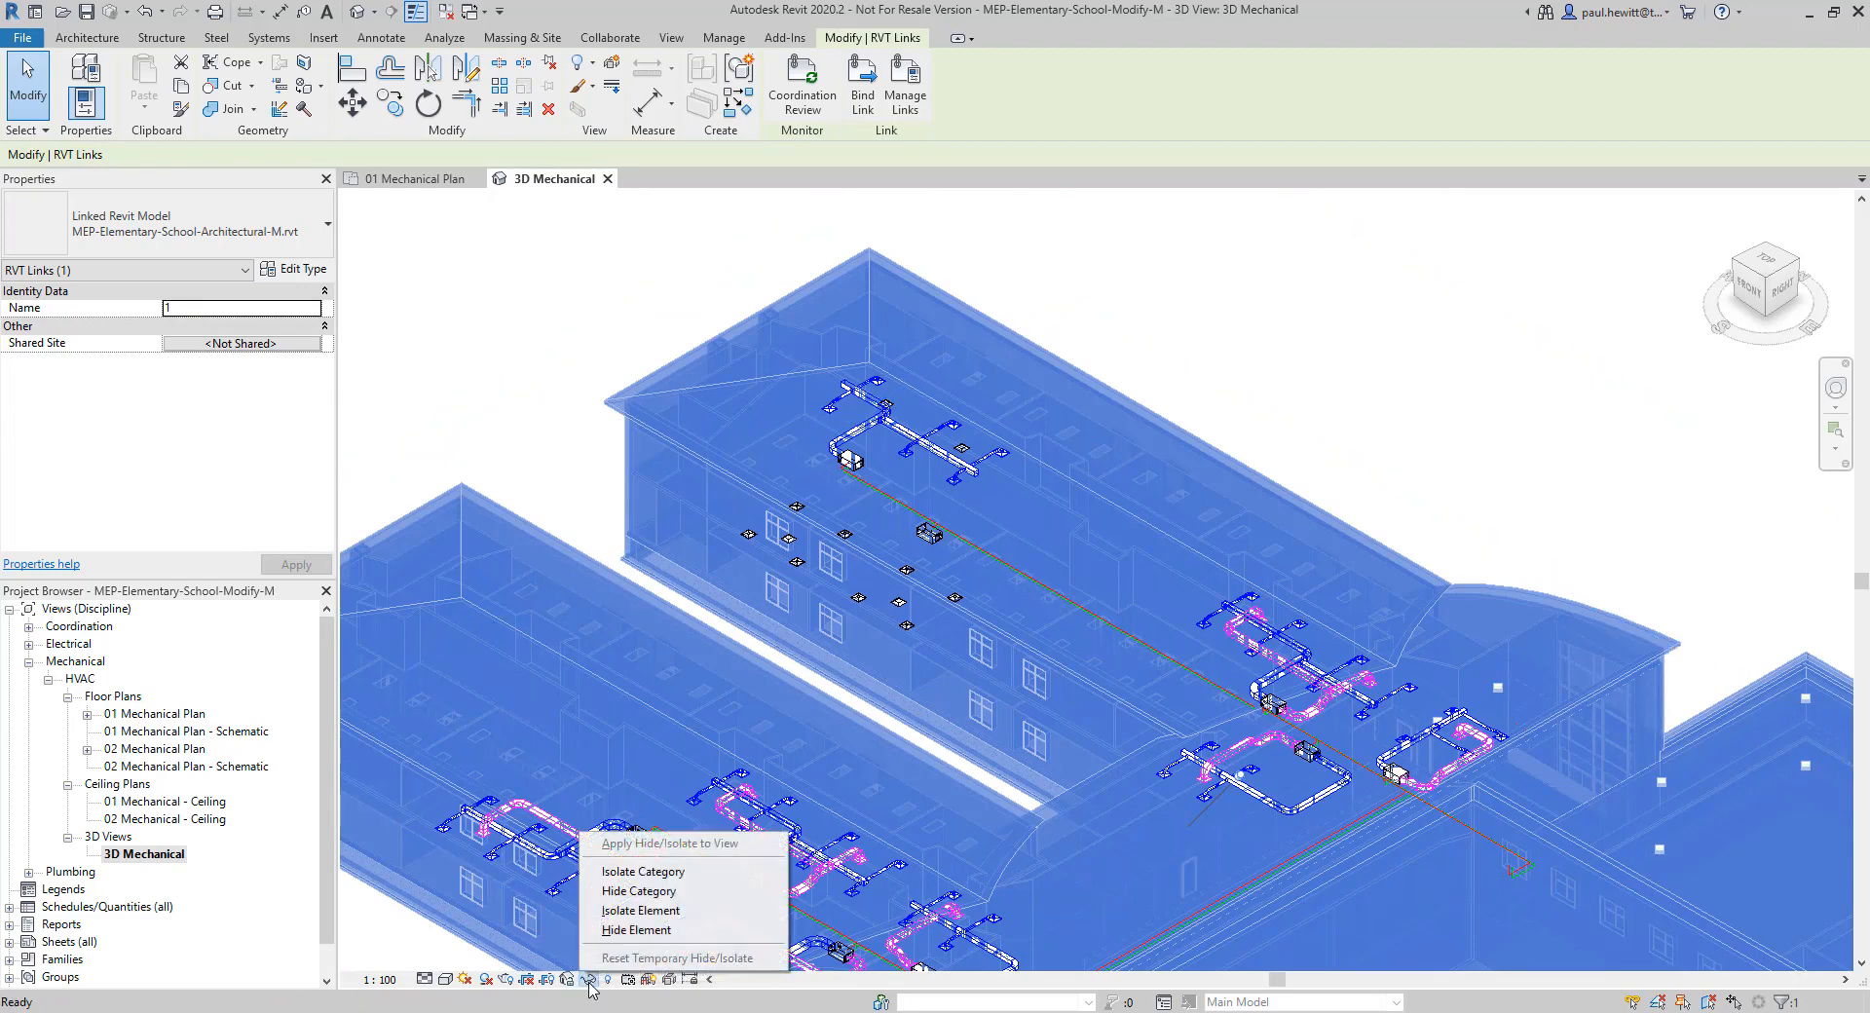
pyautogui.click(635, 930)
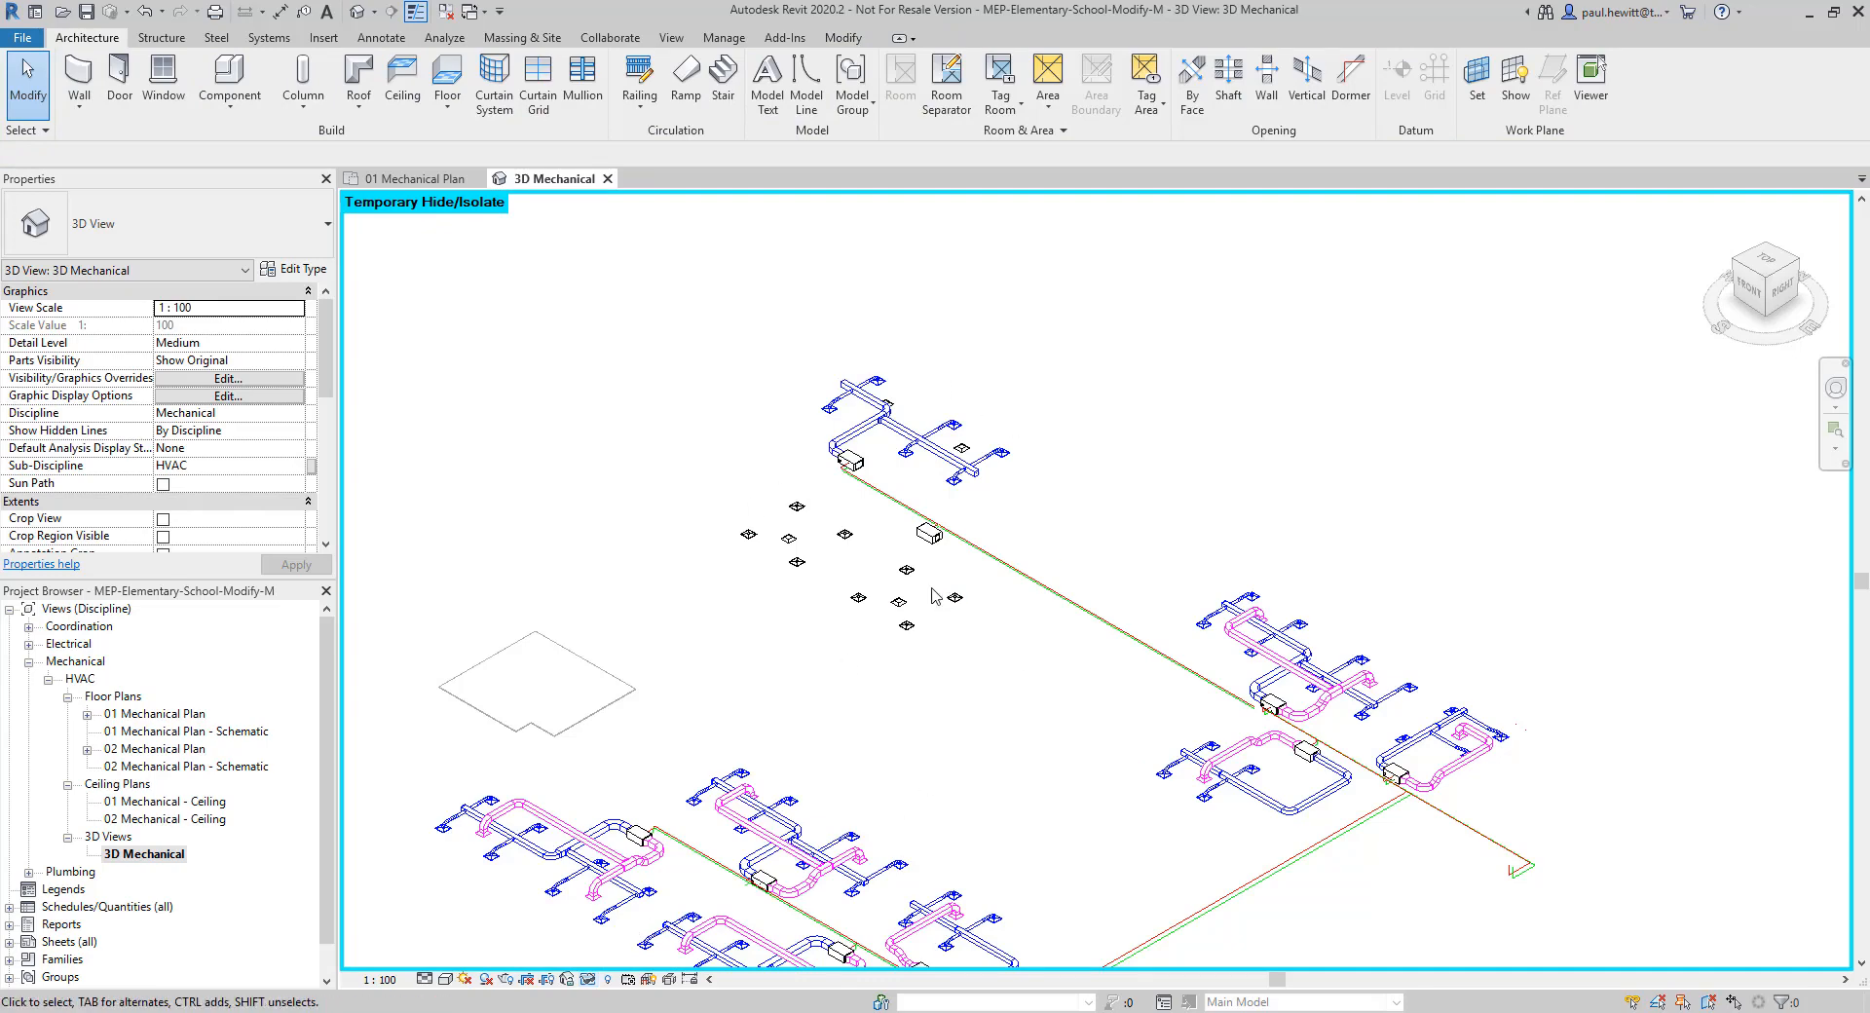
# Delete the long open-ended return and supply pipes that stop short of the air handling unit at the piping gap
pyautogui.scroll(8, 1207, 725)
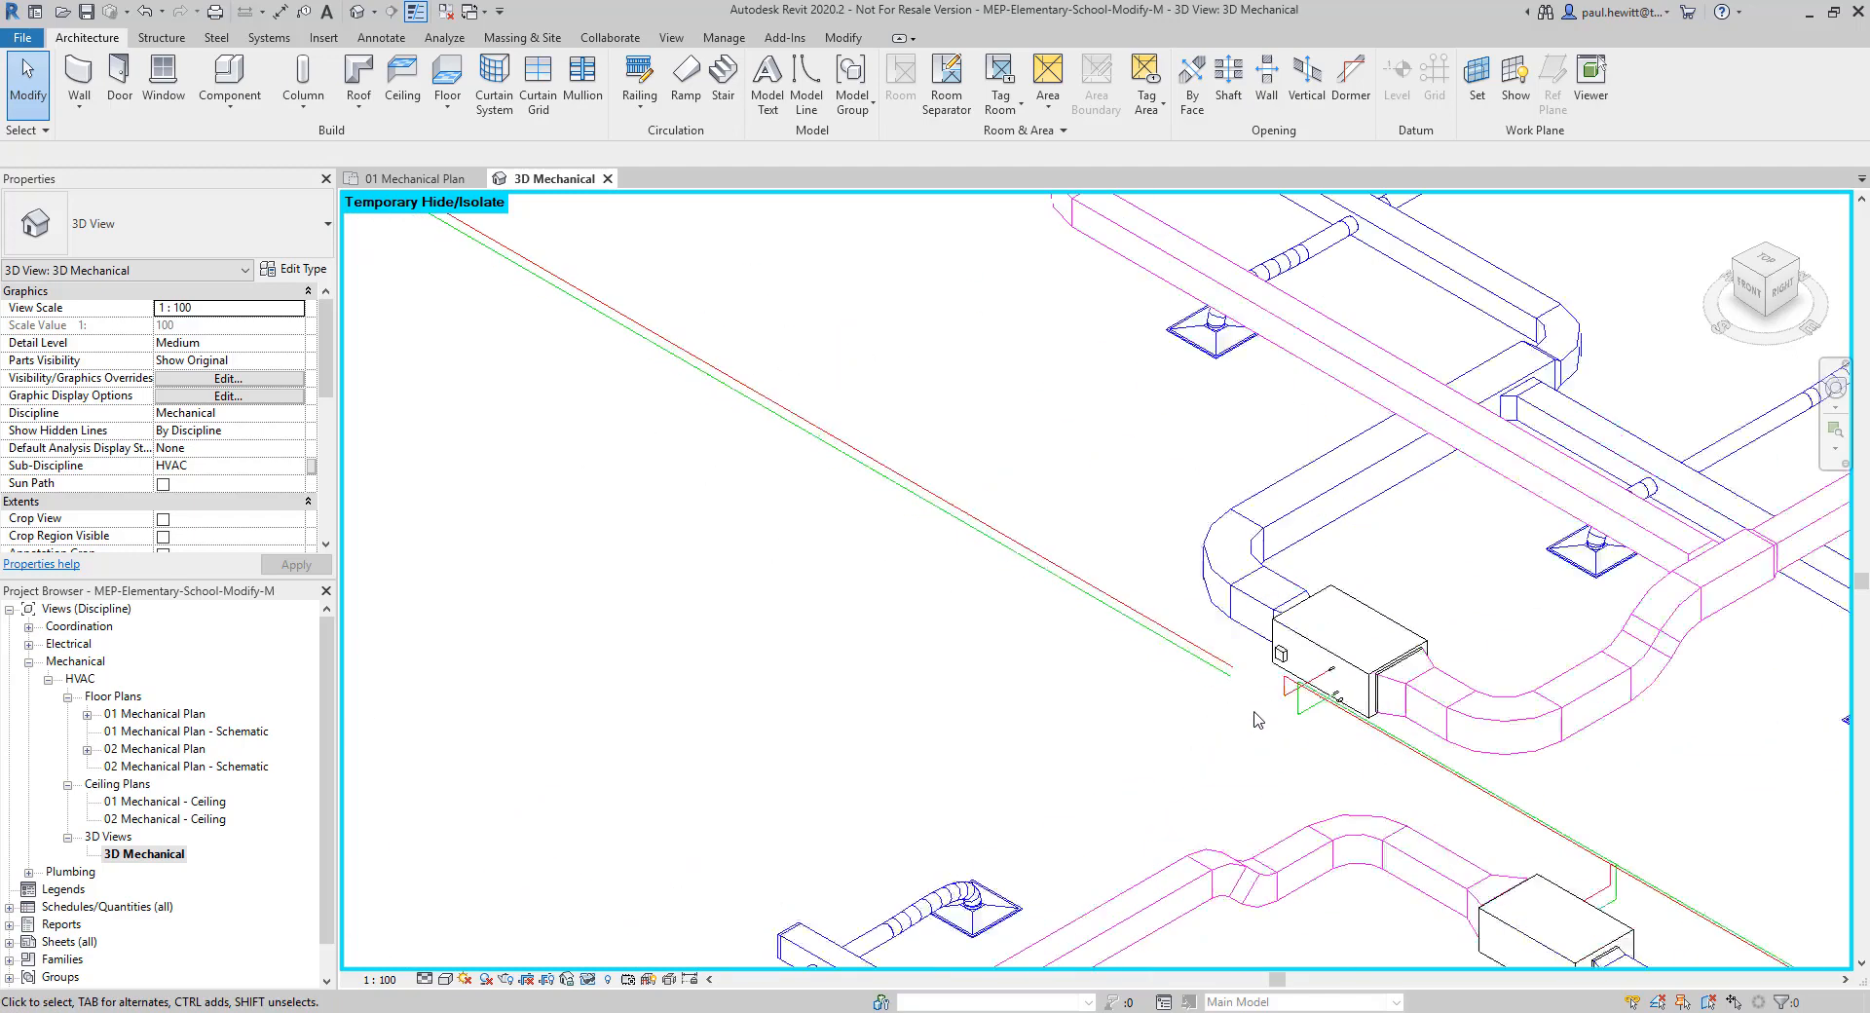
pyautogui.scroll(5, 1035, 772)
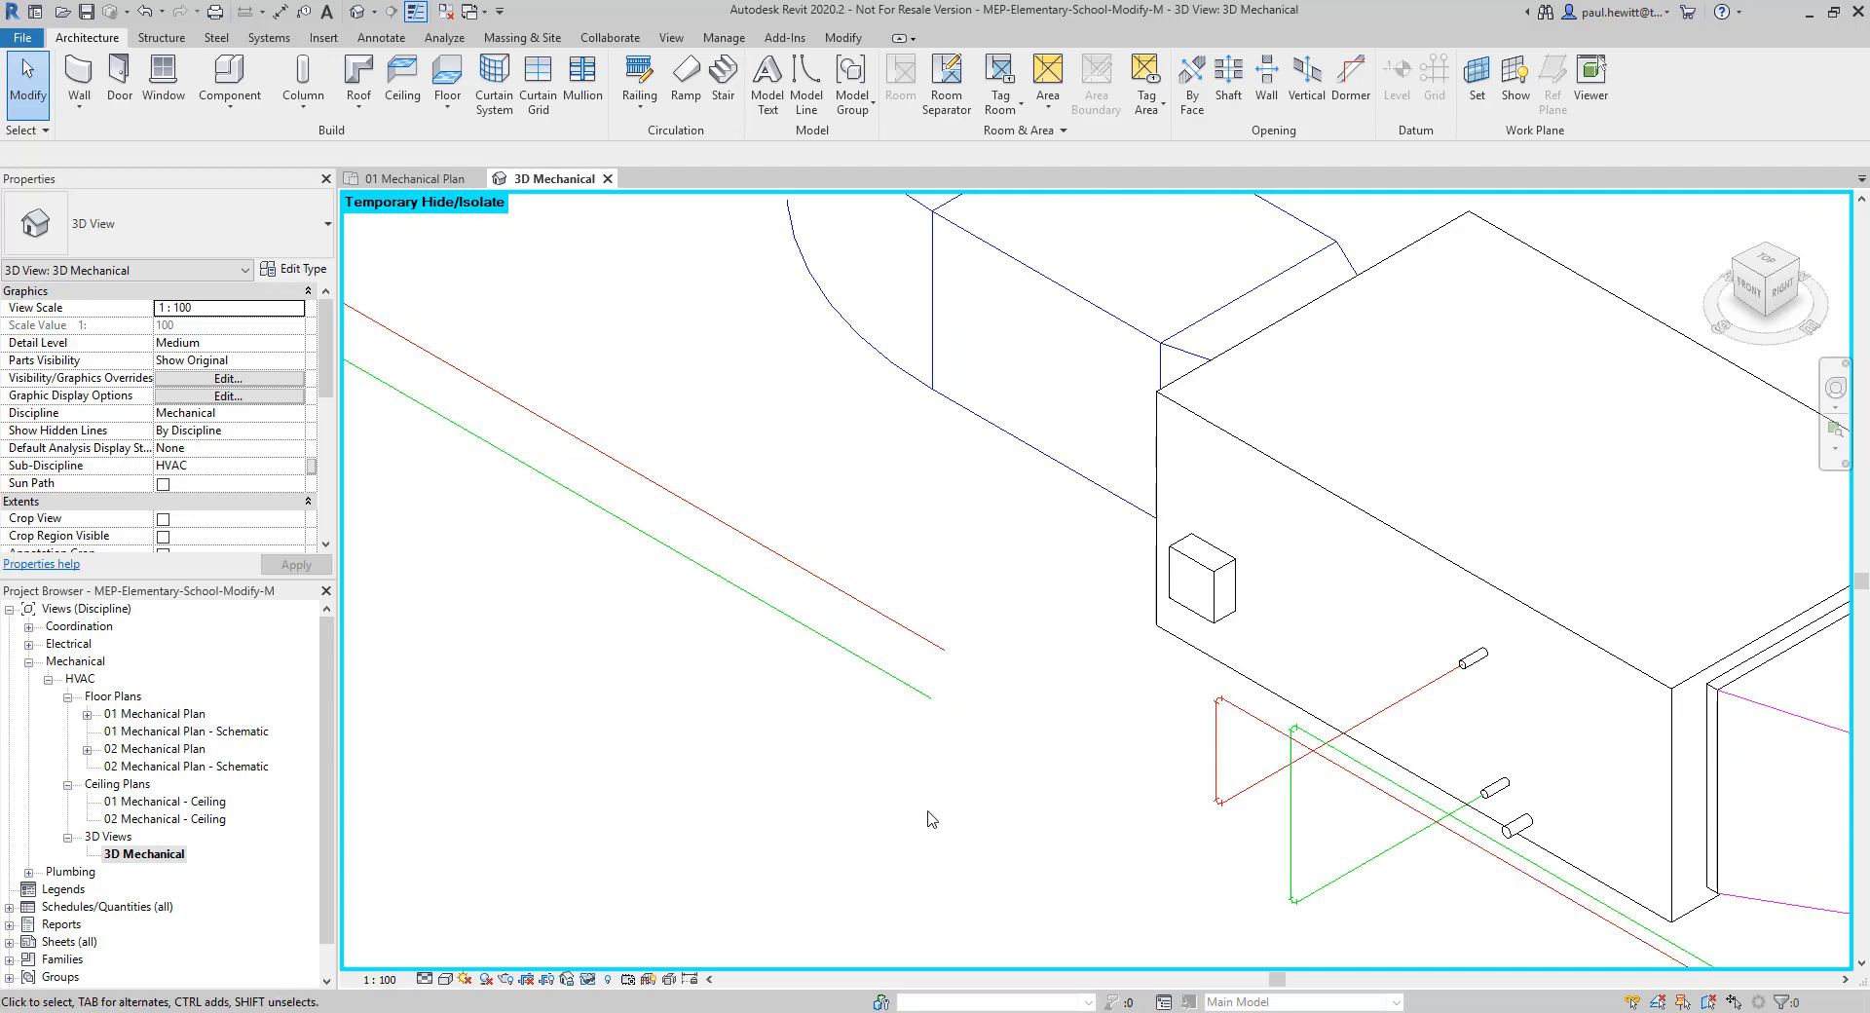
pyautogui.click(896, 683)
pyautogui.press('Delete')
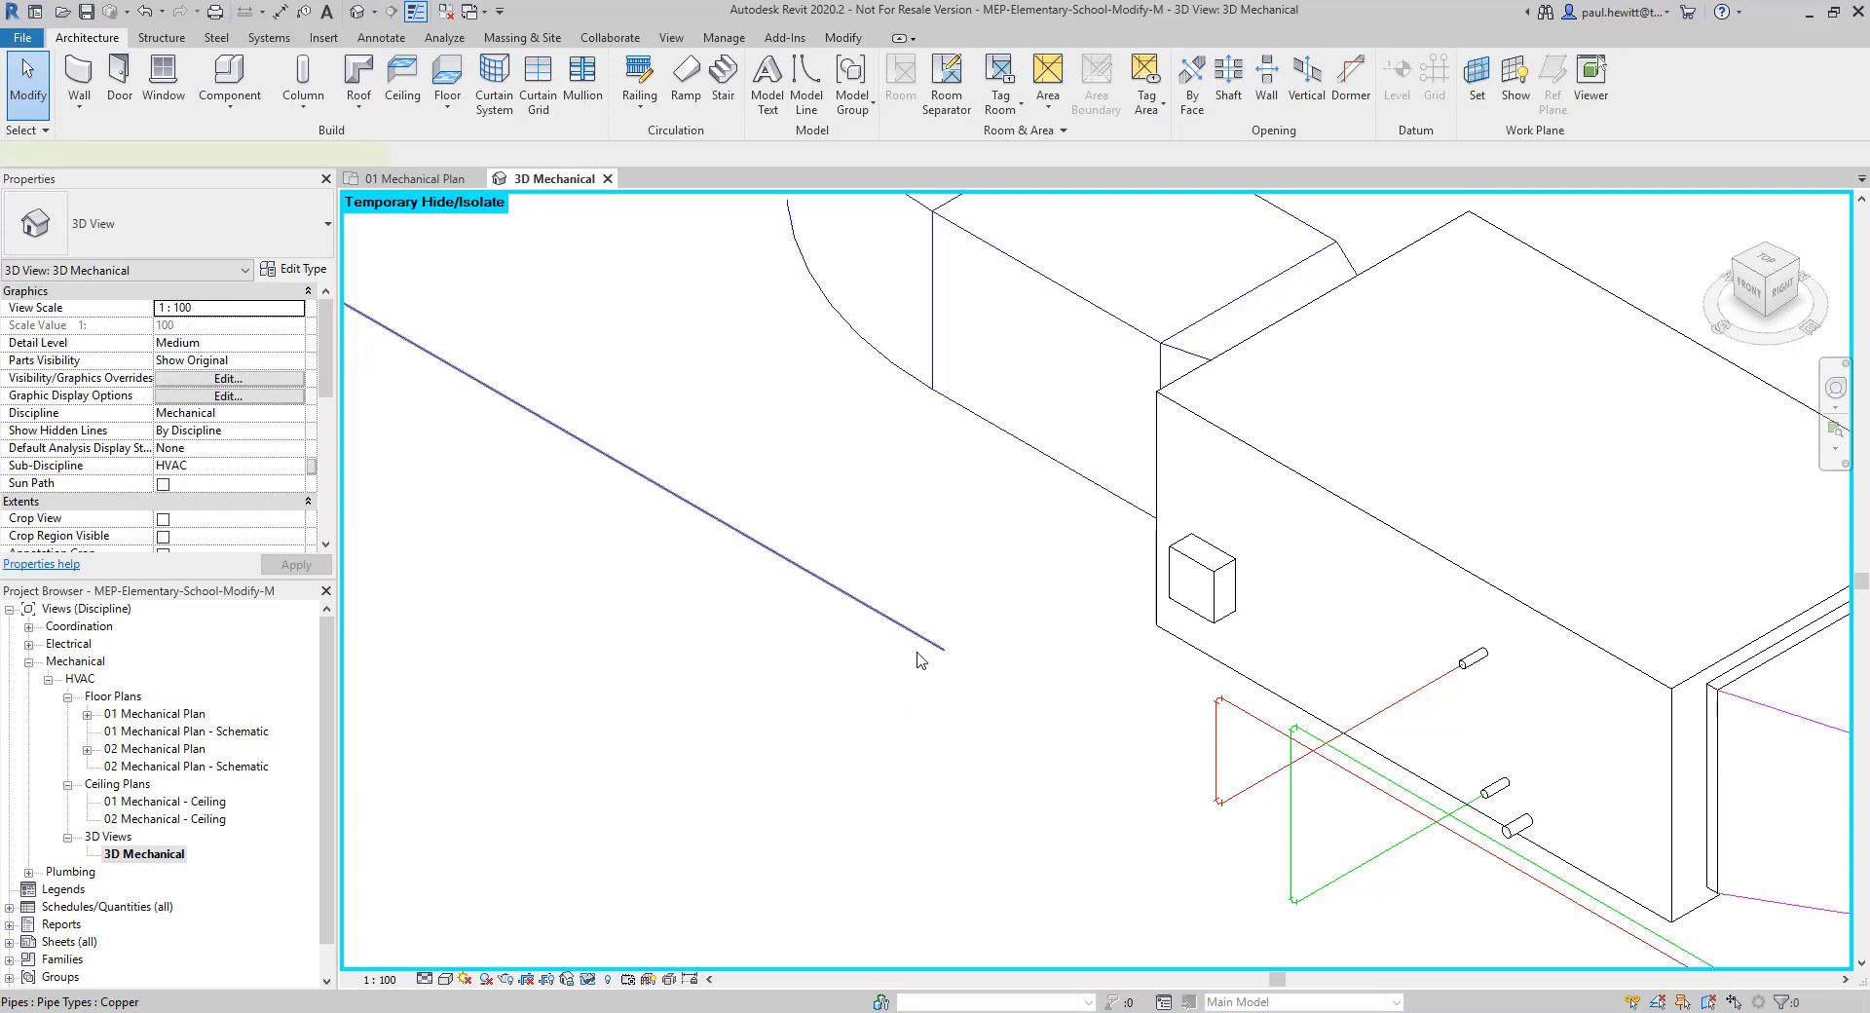
pyautogui.click(918, 660)
pyautogui.press('Delete')
# Convert the supply and return pipe elbows beside the air handling unit into tees
pyautogui.scroll(4, 1221, 704)
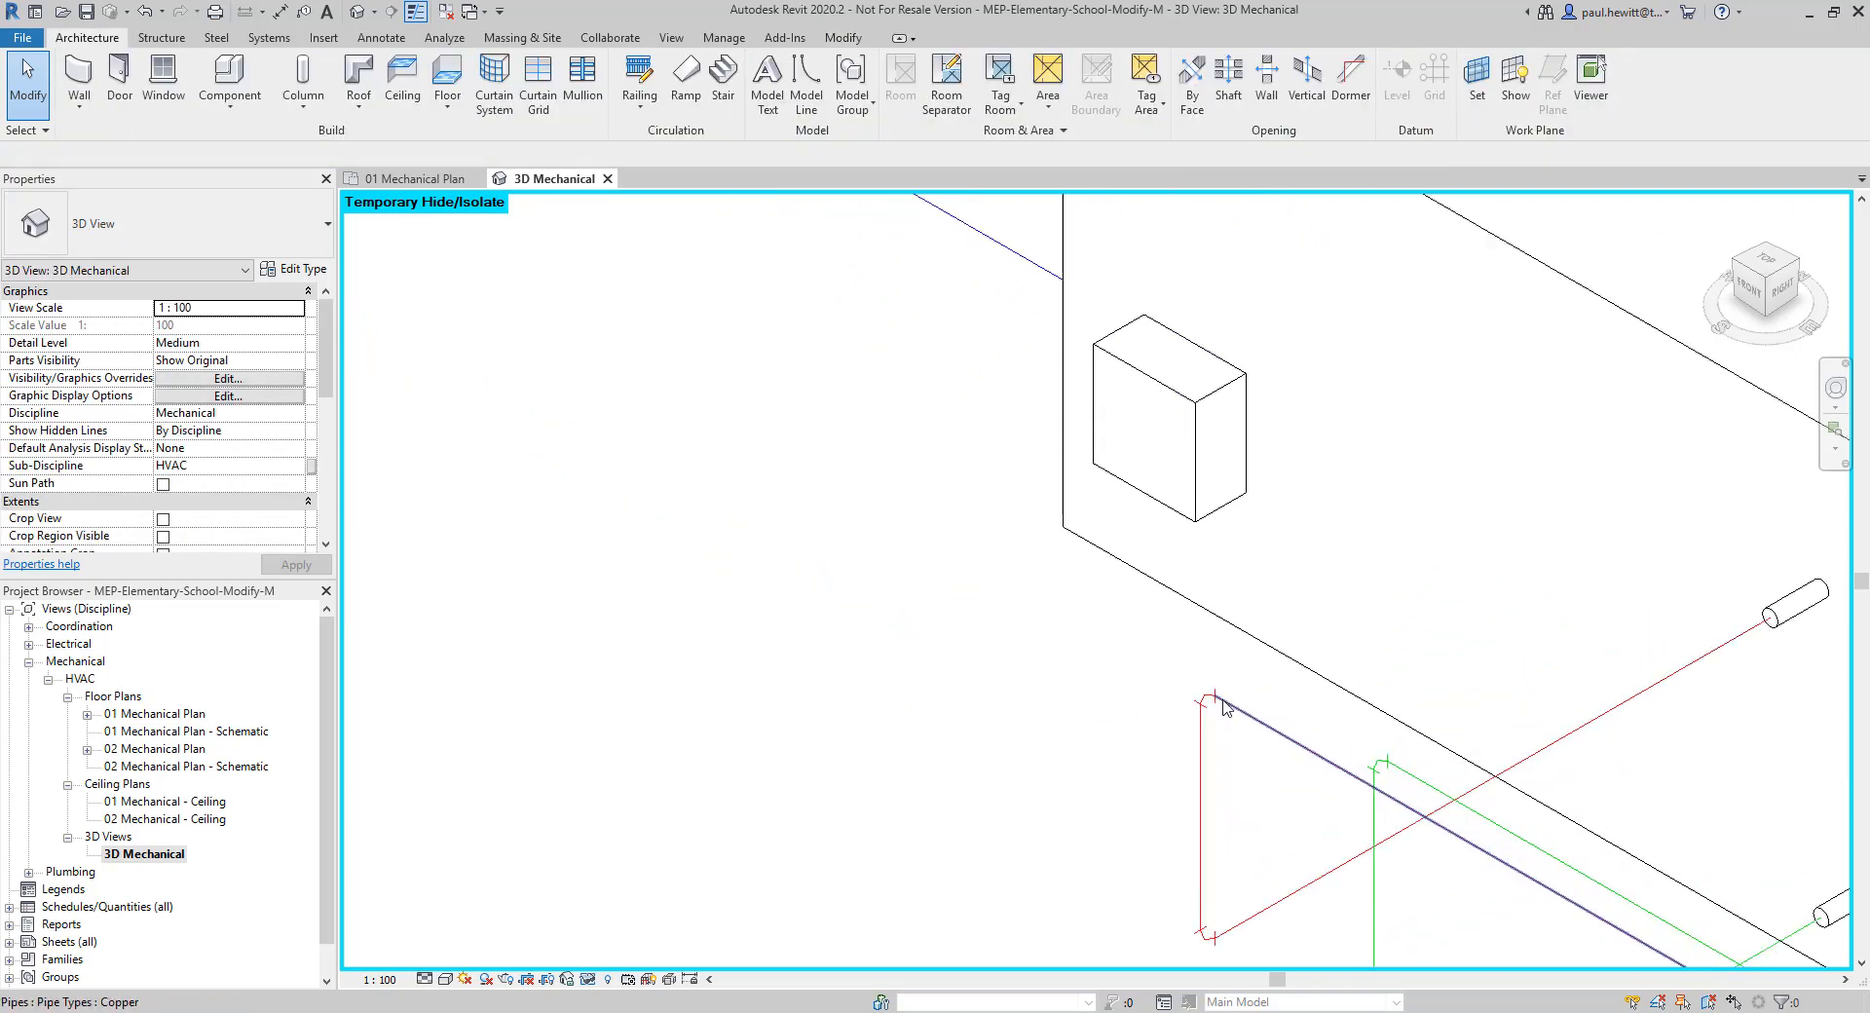
pyautogui.moveTo(1257, 780); pyautogui.dragTo(1039, 756, button='middle')
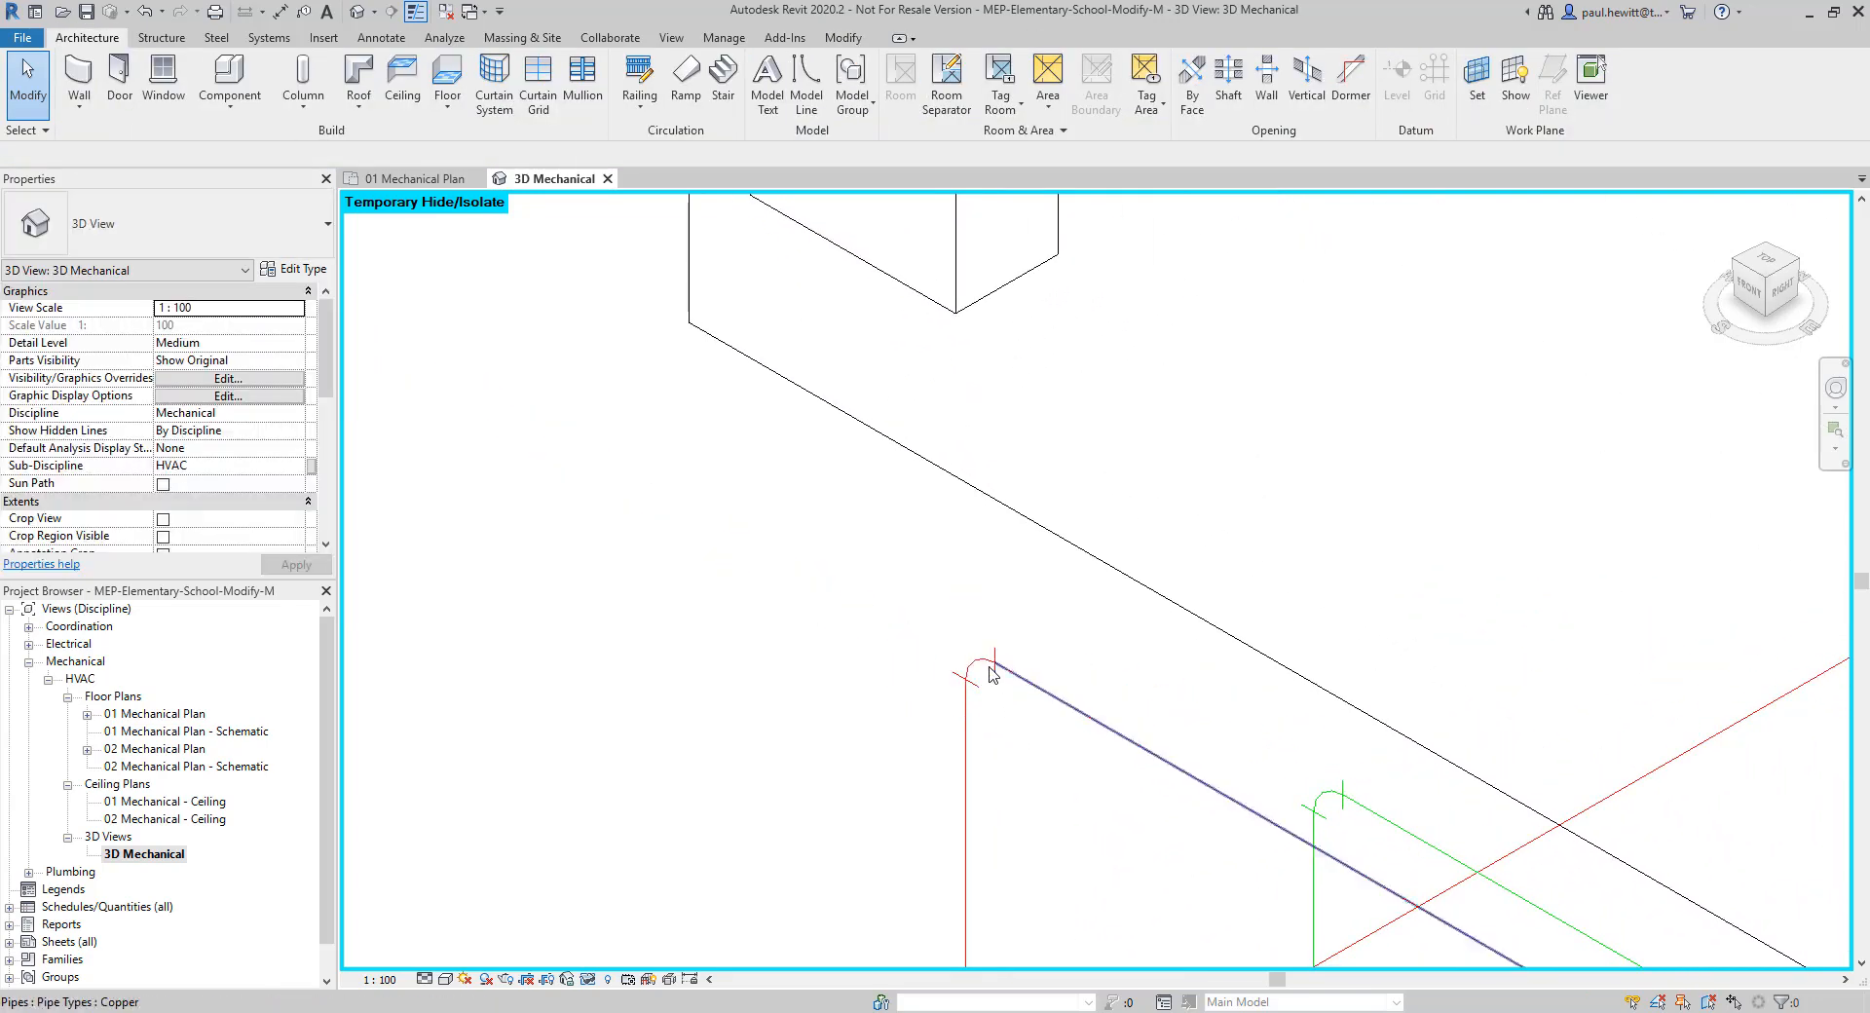
pyautogui.click(989, 668)
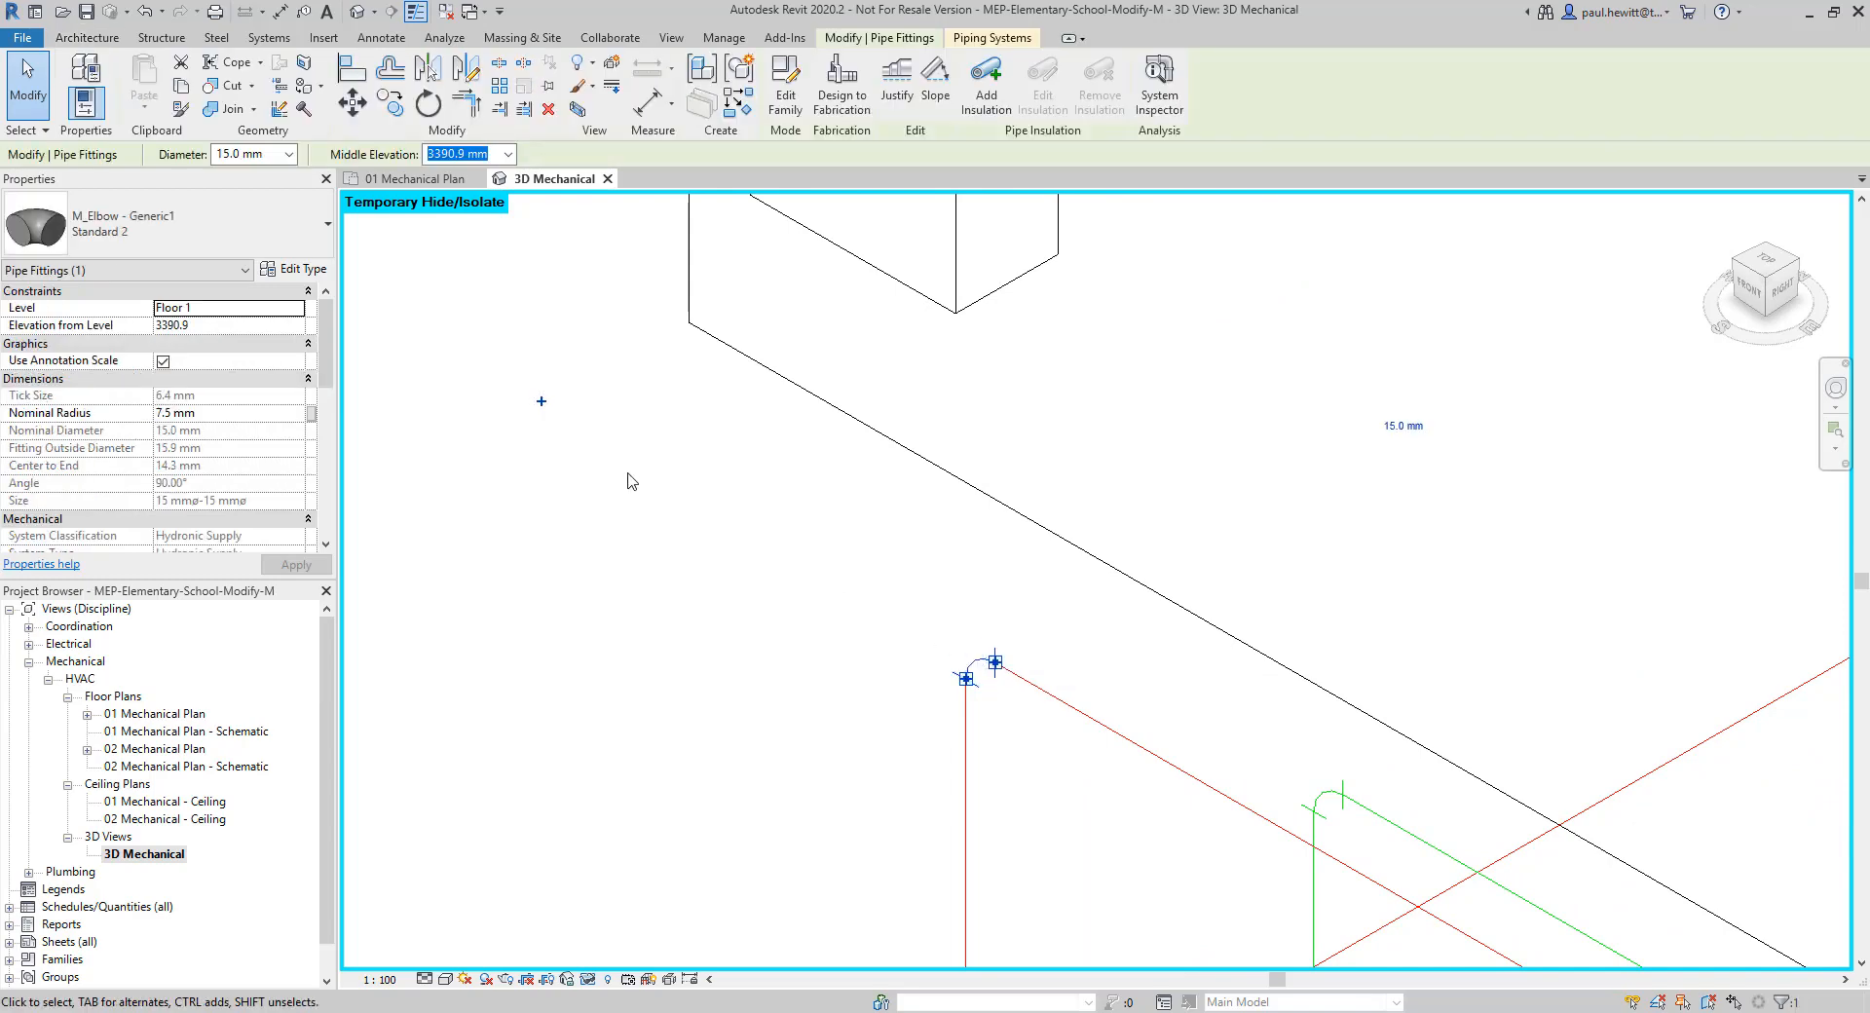
pyautogui.click(546, 415)
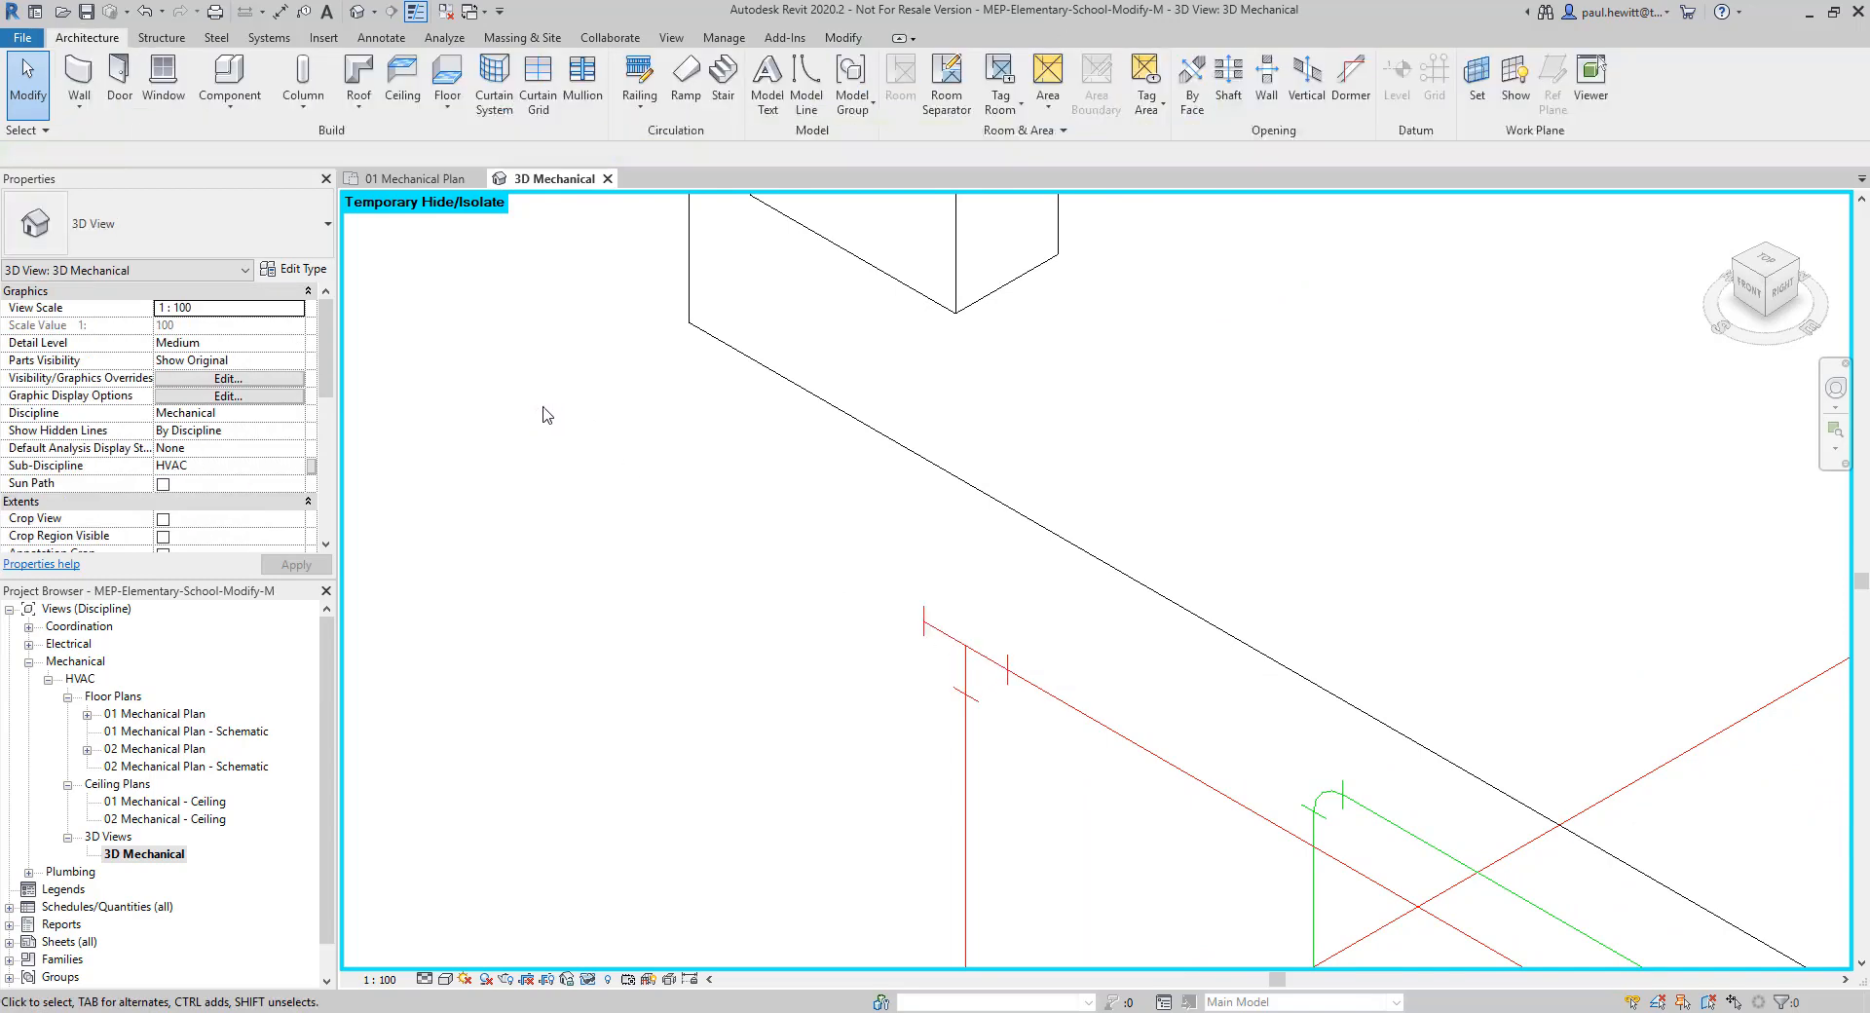
pyautogui.click(1330, 797)
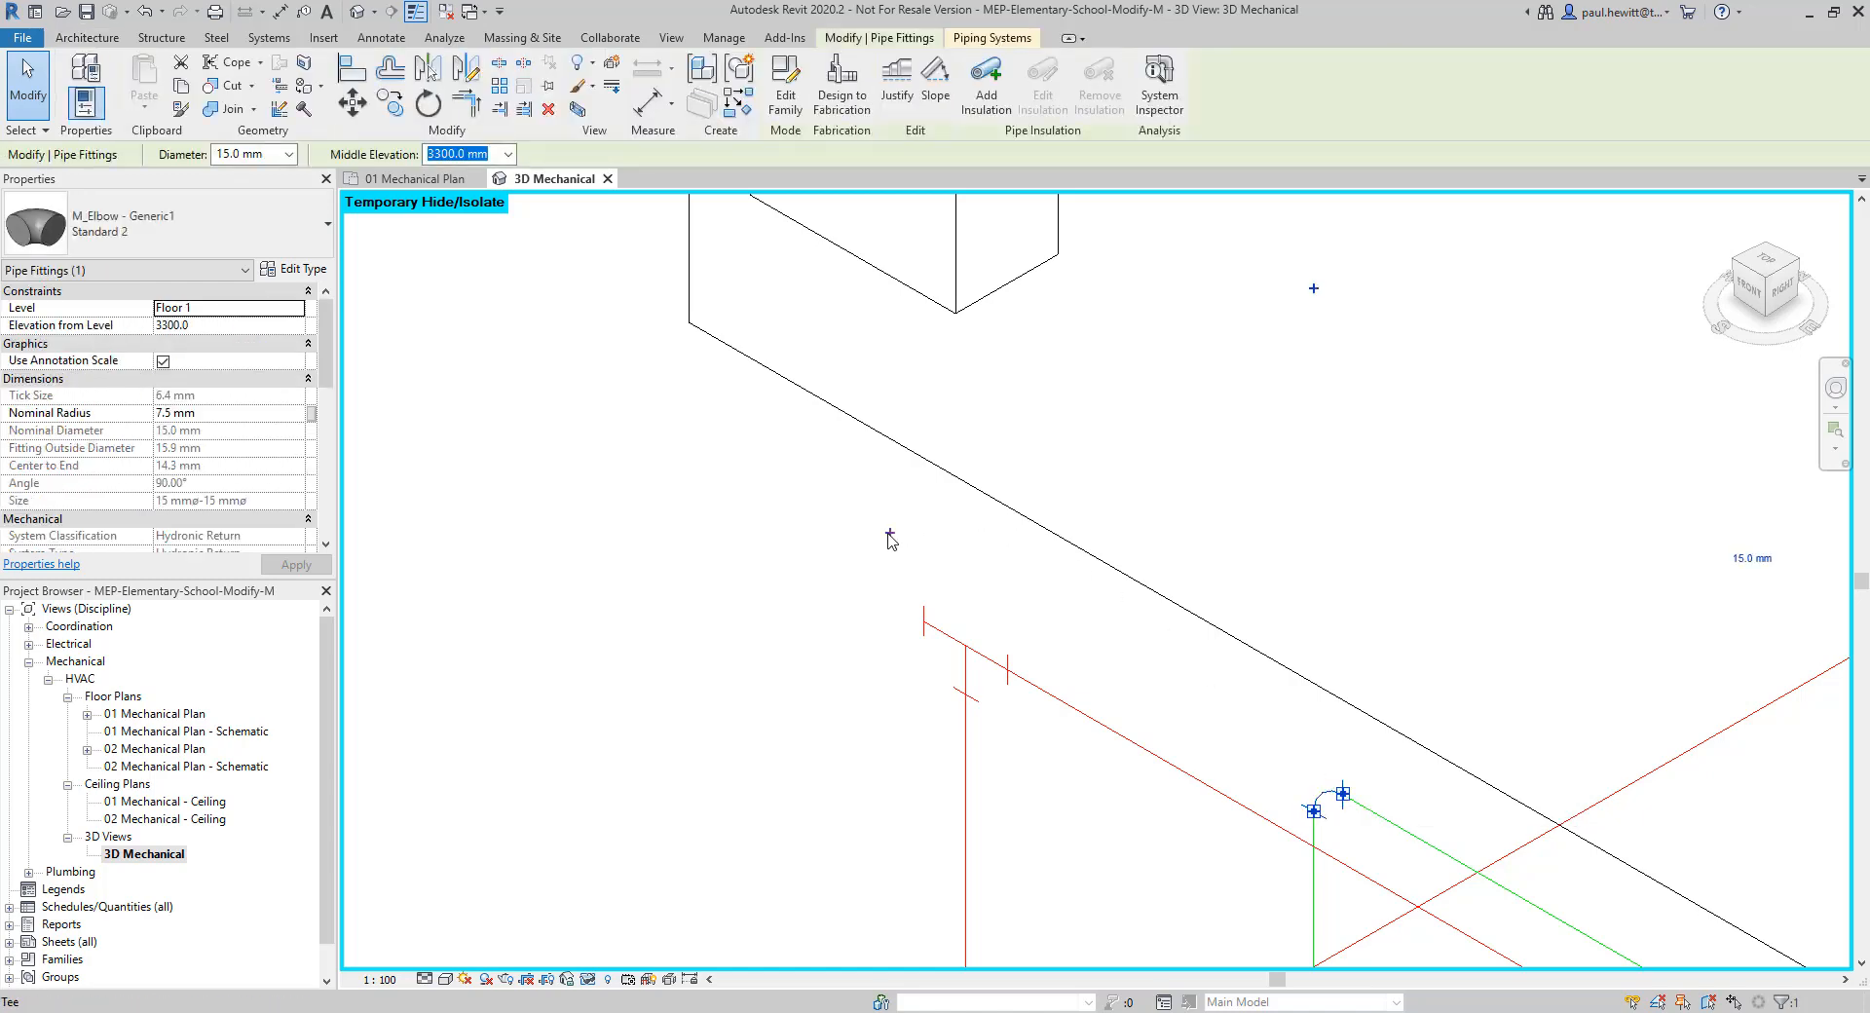
pyautogui.press('Delete')
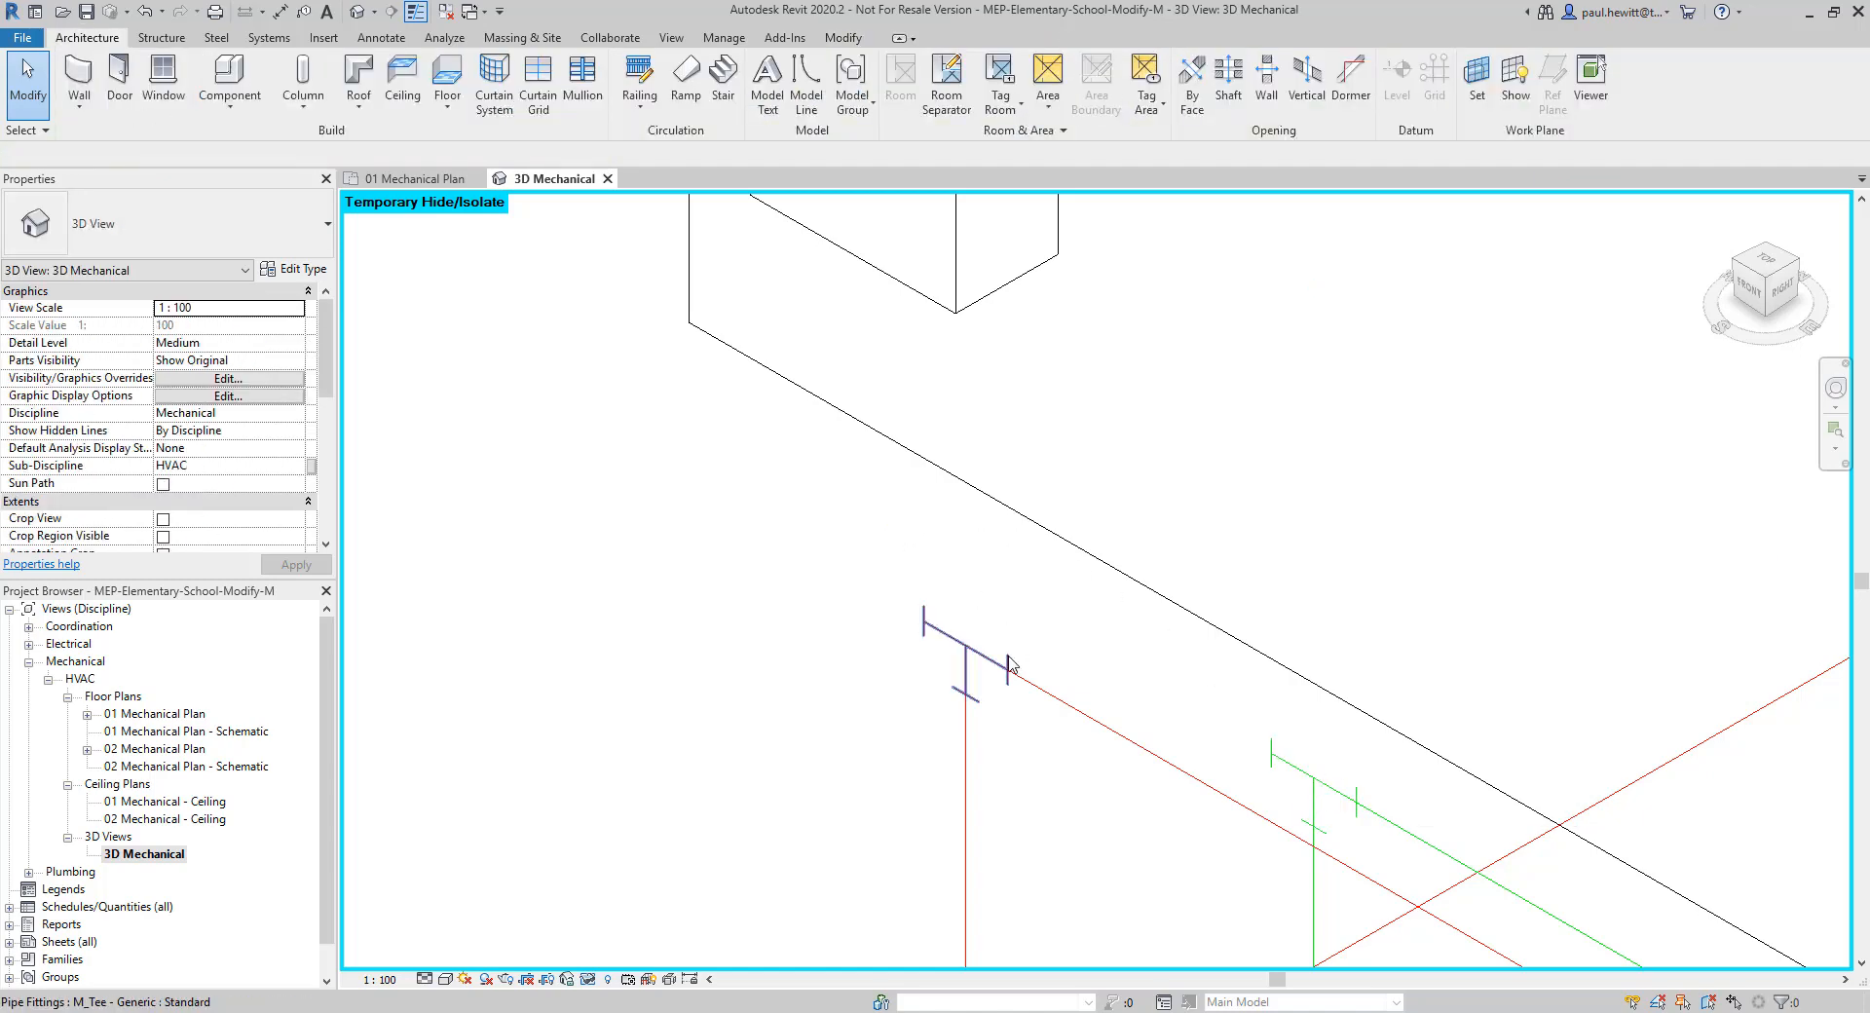
# Open the 01 Mechanical Plan view and delete the horizontal supply and return pipes running between the two west-end units
pyautogui.click(404, 179)
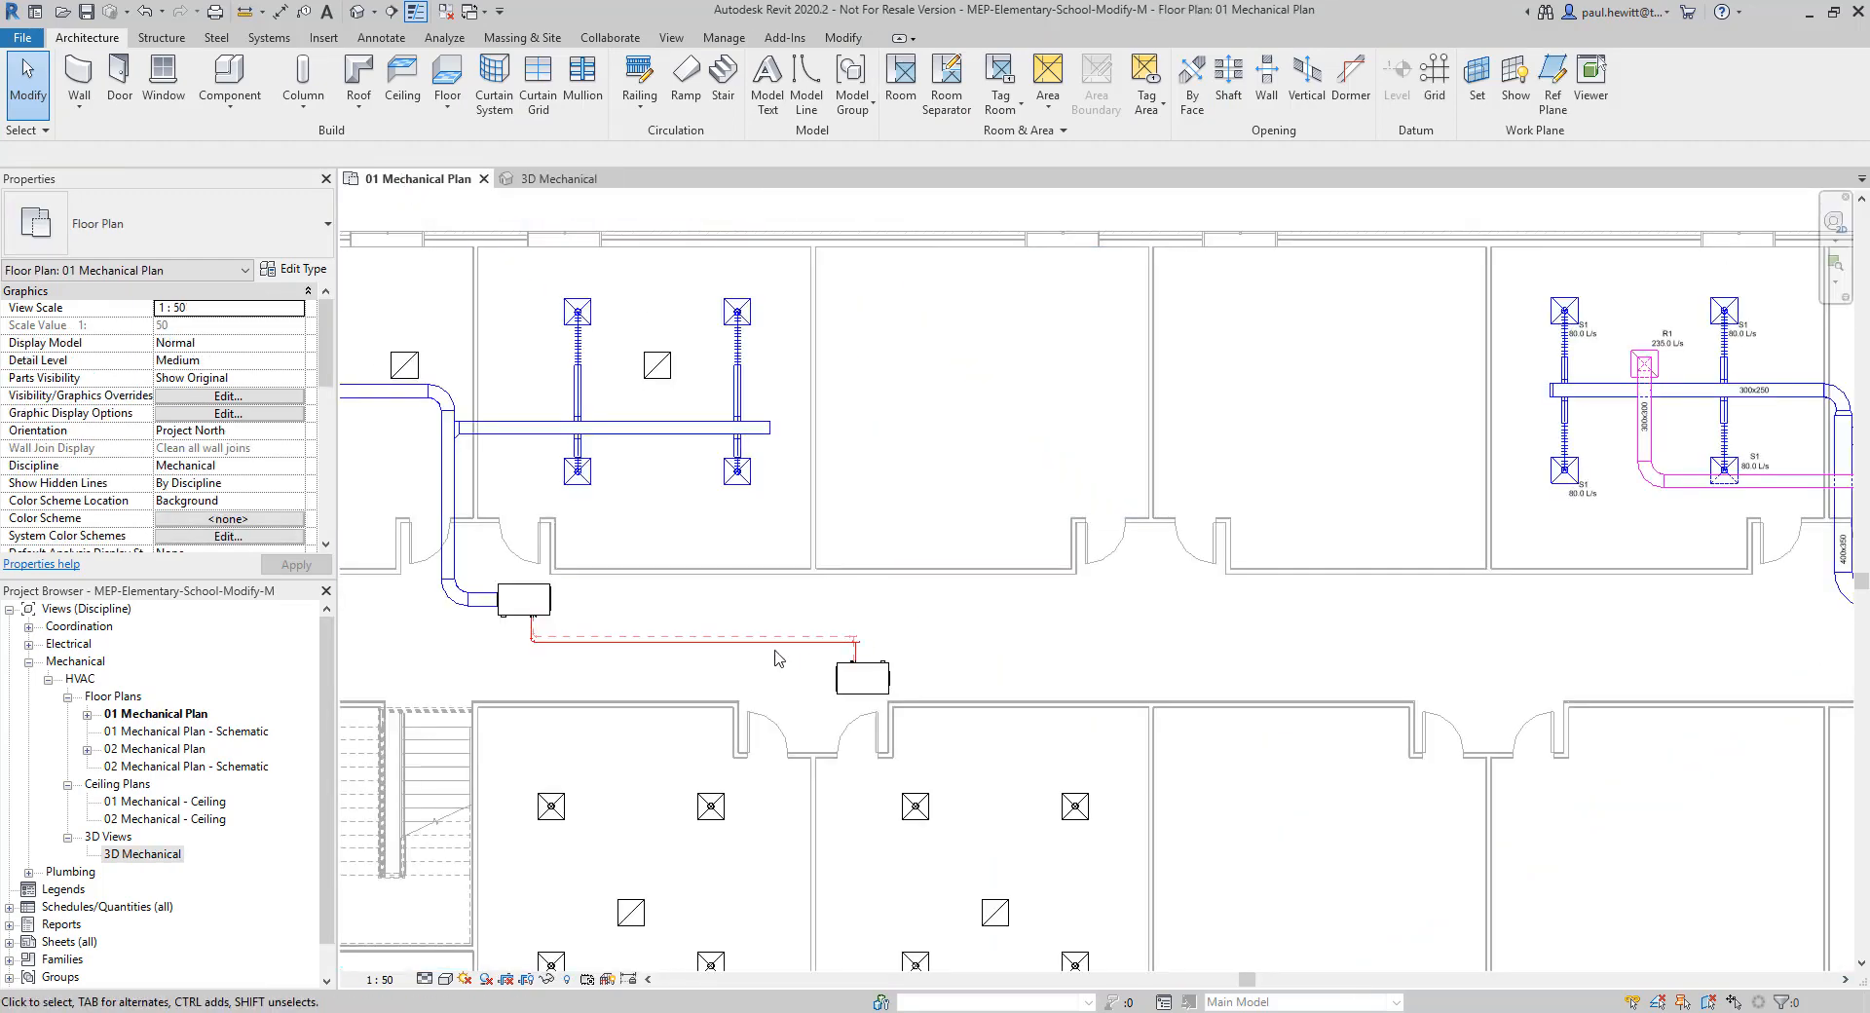
pyautogui.scroll(2, 776, 658)
pyautogui.moveTo(775, 664); pyautogui.dragTo(870, 596, button='middle')
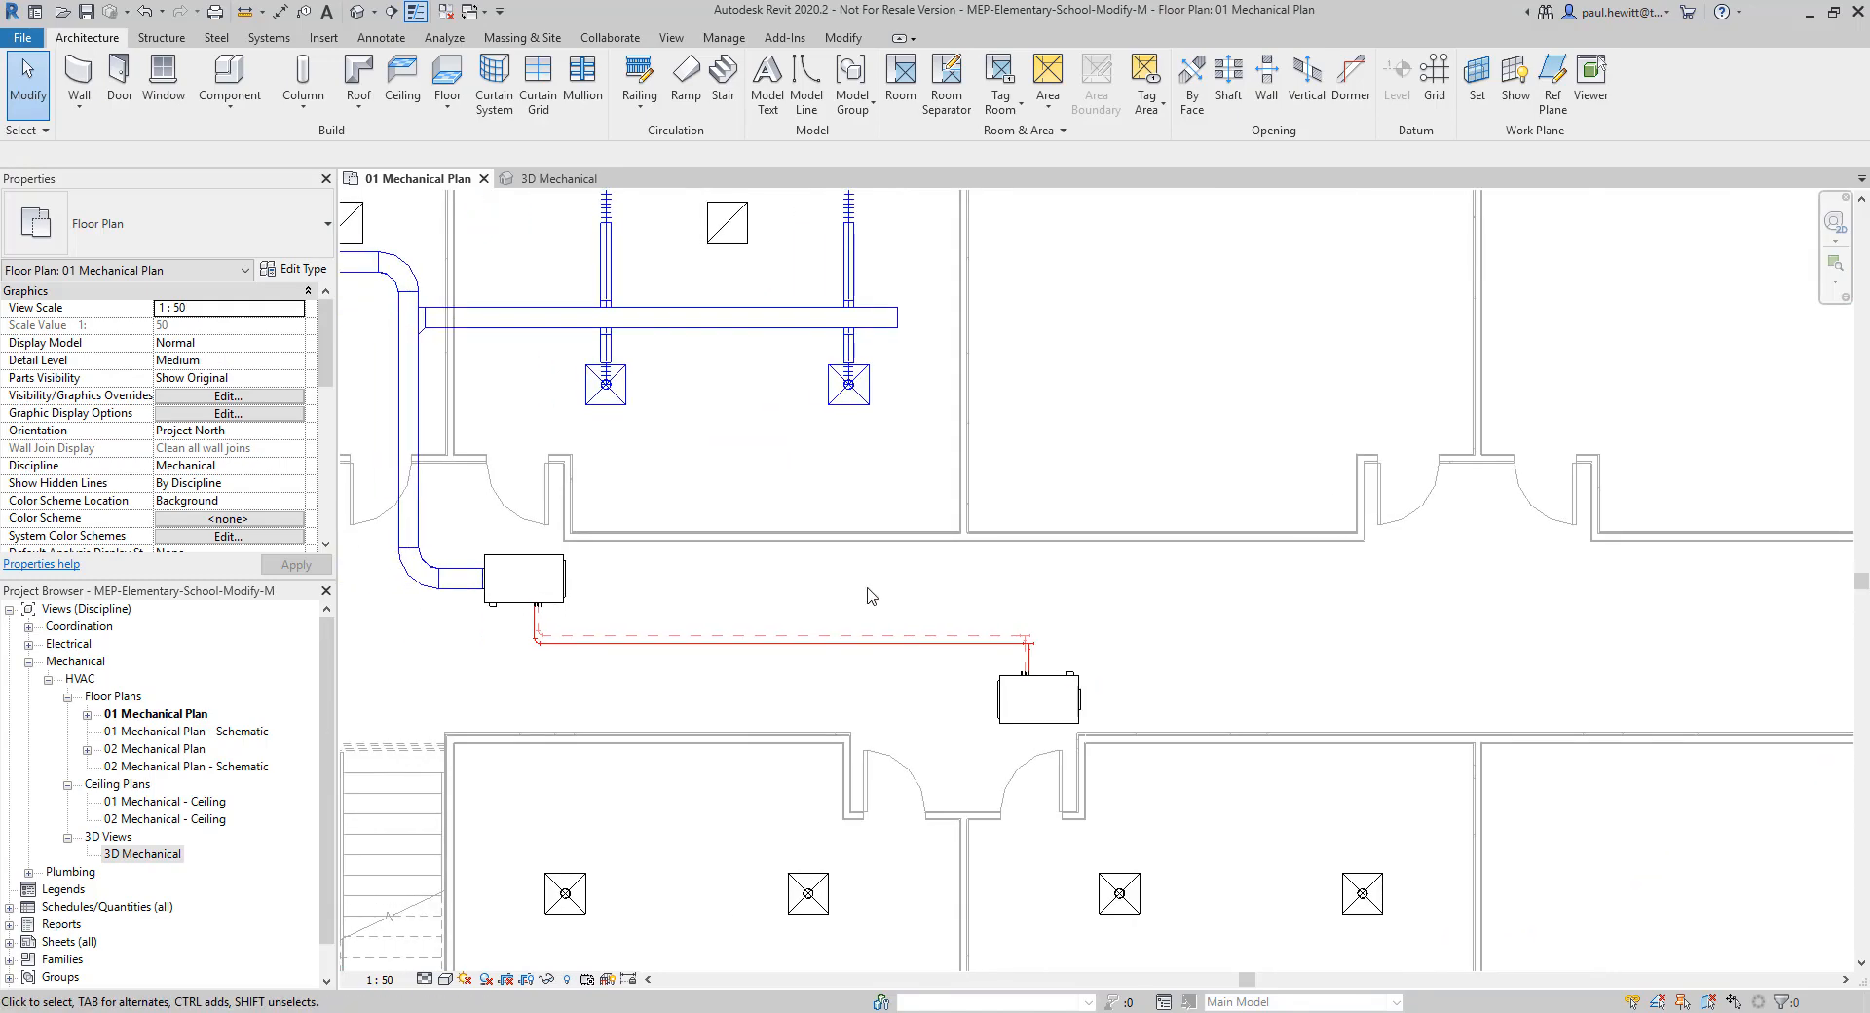
pyautogui.click(828, 640)
pyautogui.press('Delete')
# Delete the supply and return tees at the open ends of the lower west-end unit's branch pipes
pyautogui.scroll(4, 1033, 643)
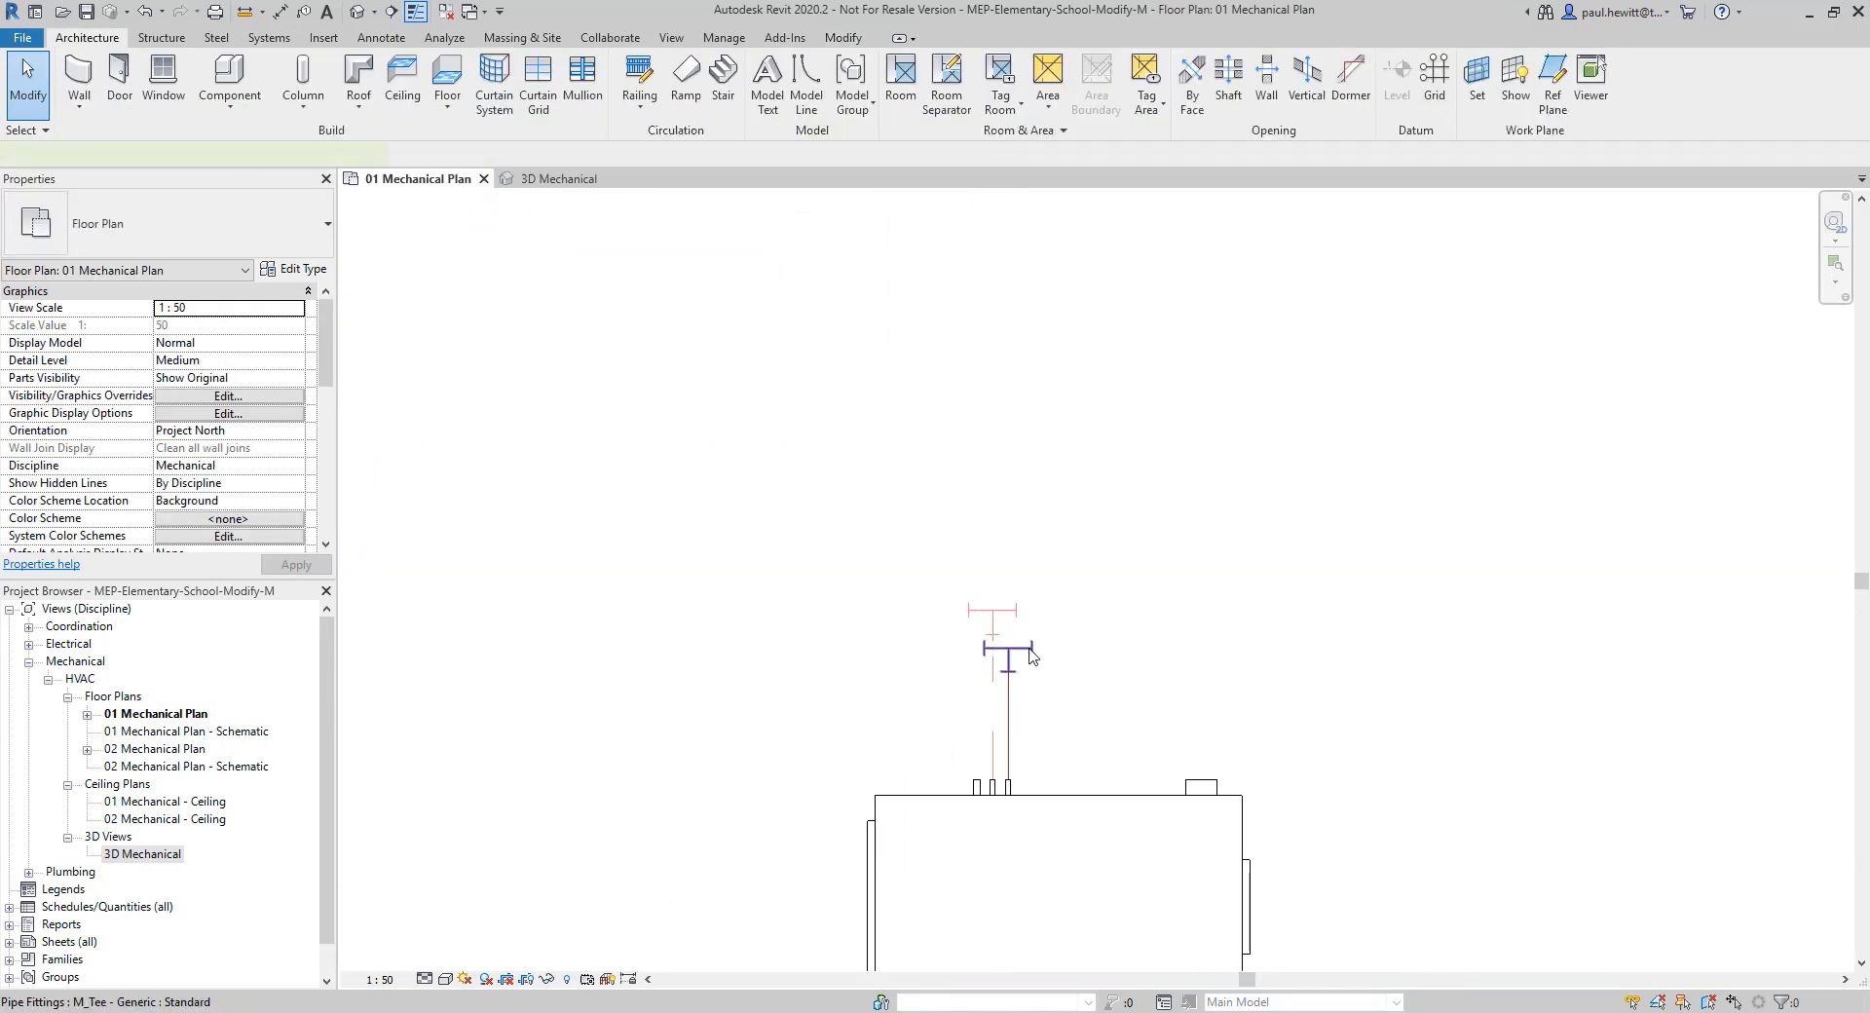
pyautogui.click(1031, 656)
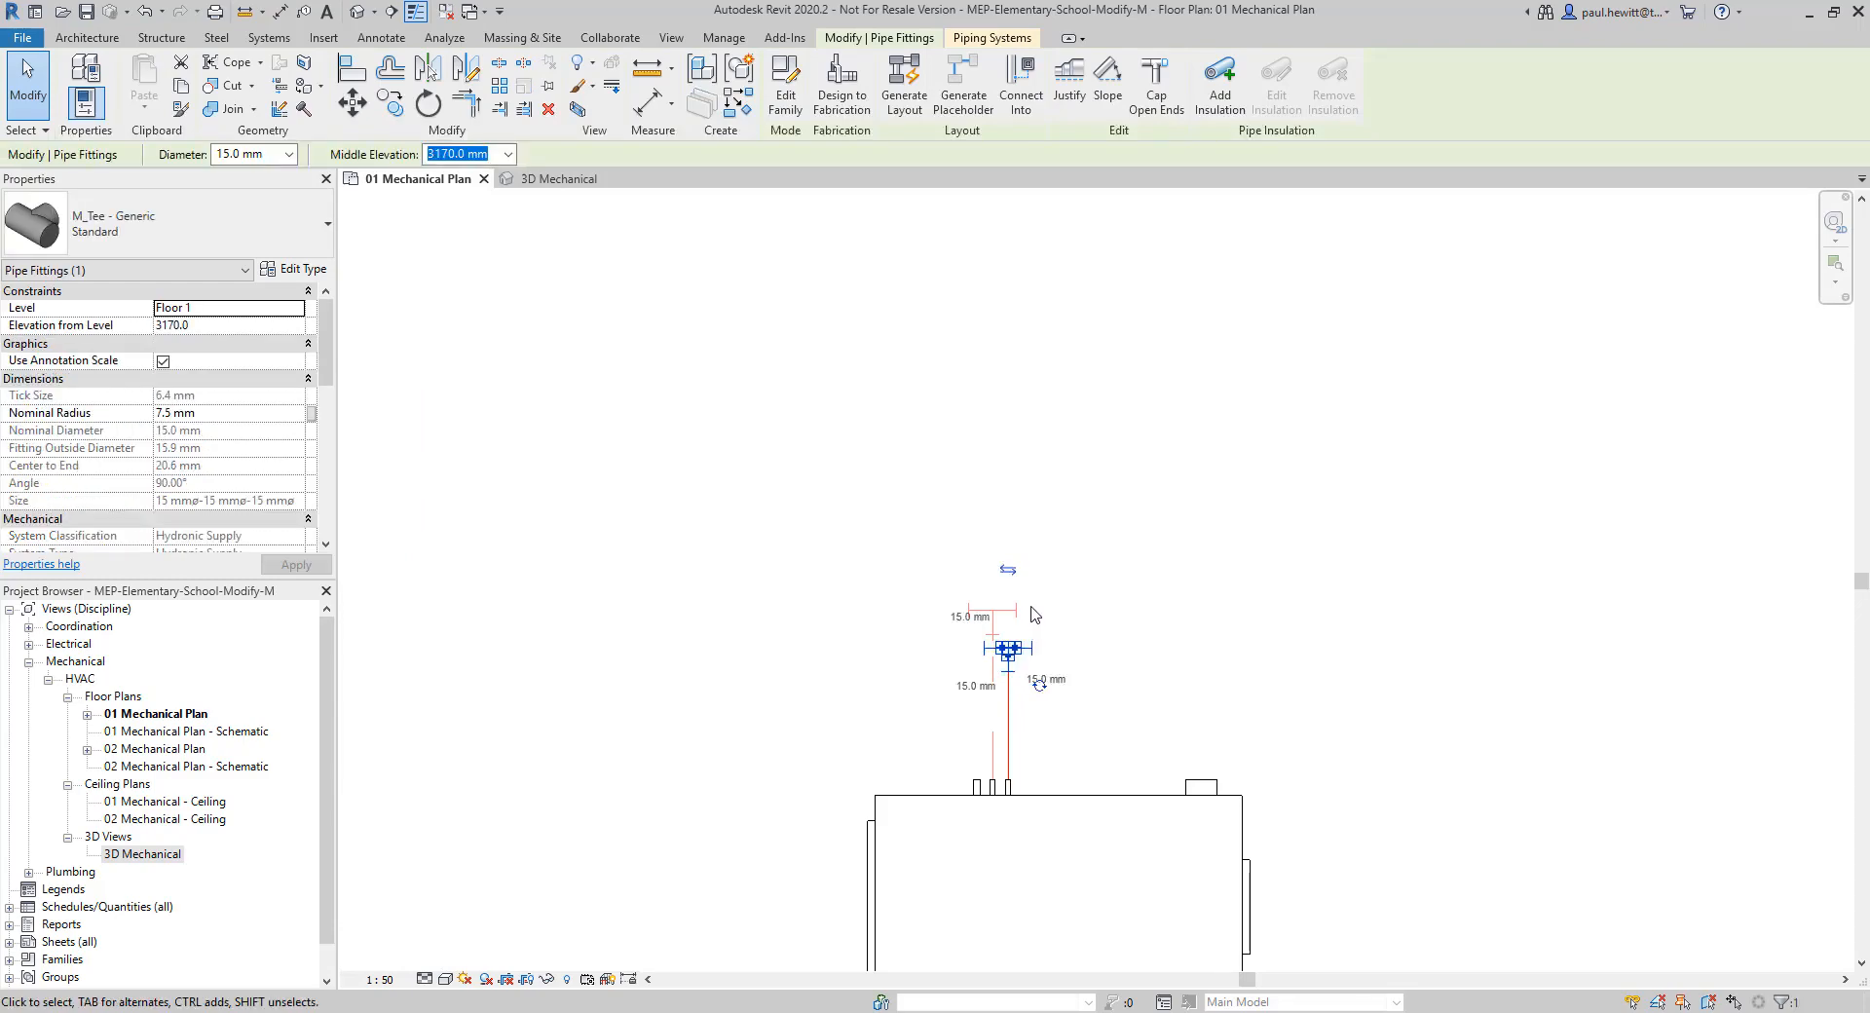
pyautogui.click(1034, 613)
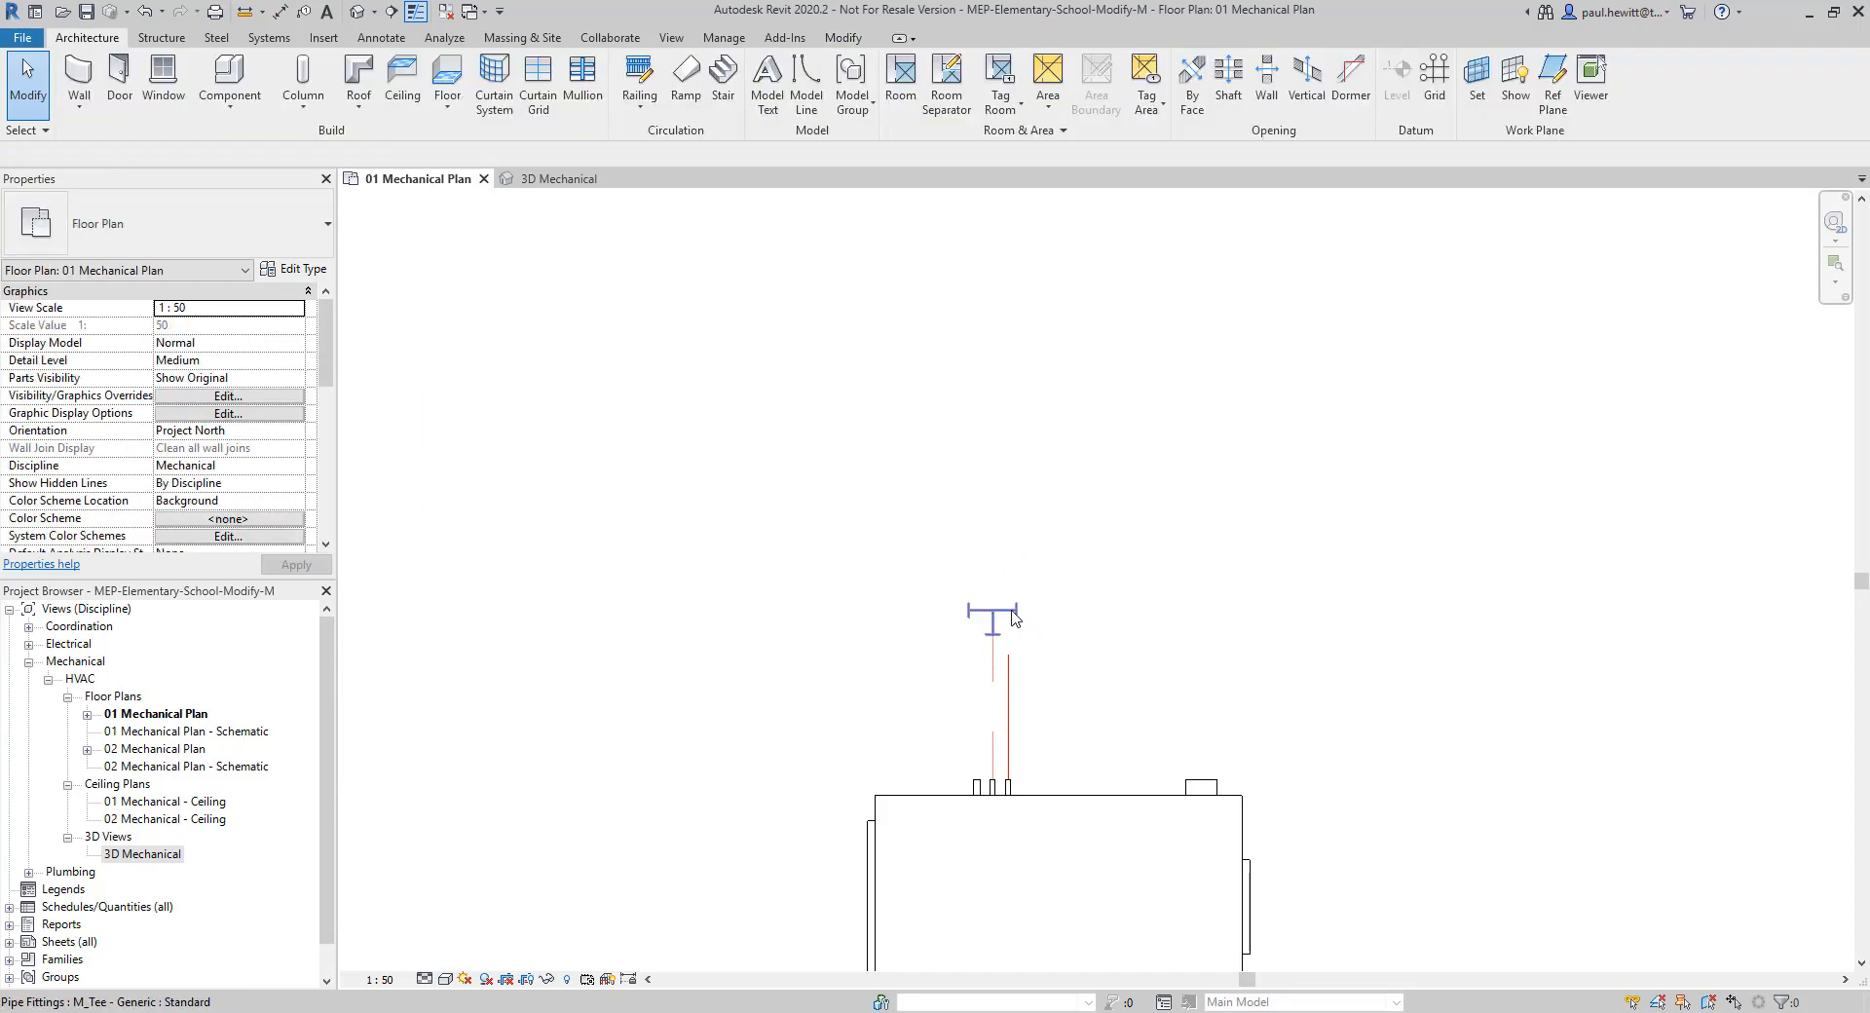
pyautogui.click(1013, 615)
pyautogui.press('Delete')
# Delete the supply and return elbows at the ends of the upper west-end unit's branch pipes
pyautogui.moveTo(893, 665); pyautogui.dragTo(1810, 642, button='middle')
pyautogui.scroll(-2, 1139, 654)
pyautogui.moveTo(719, 649); pyautogui.dragTo(1445, 664, button='middle')
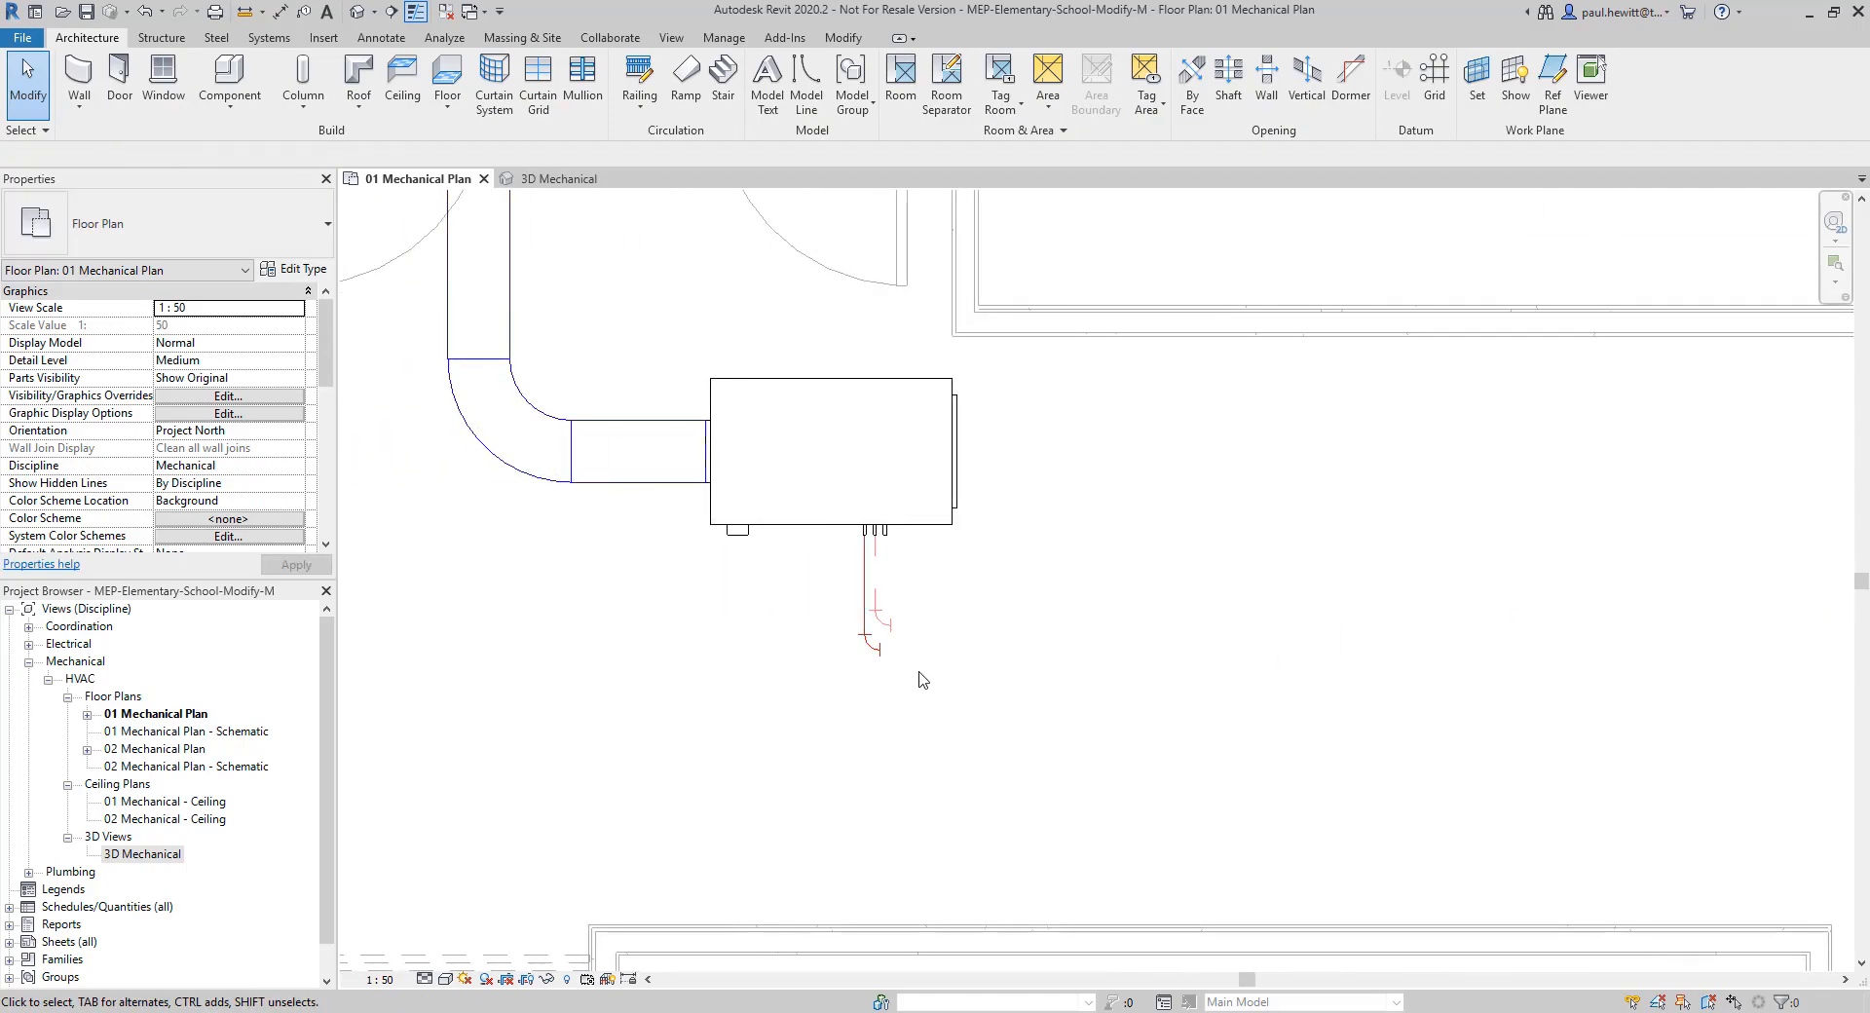
pyautogui.scroll(2, 919, 677)
pyautogui.click(813, 623)
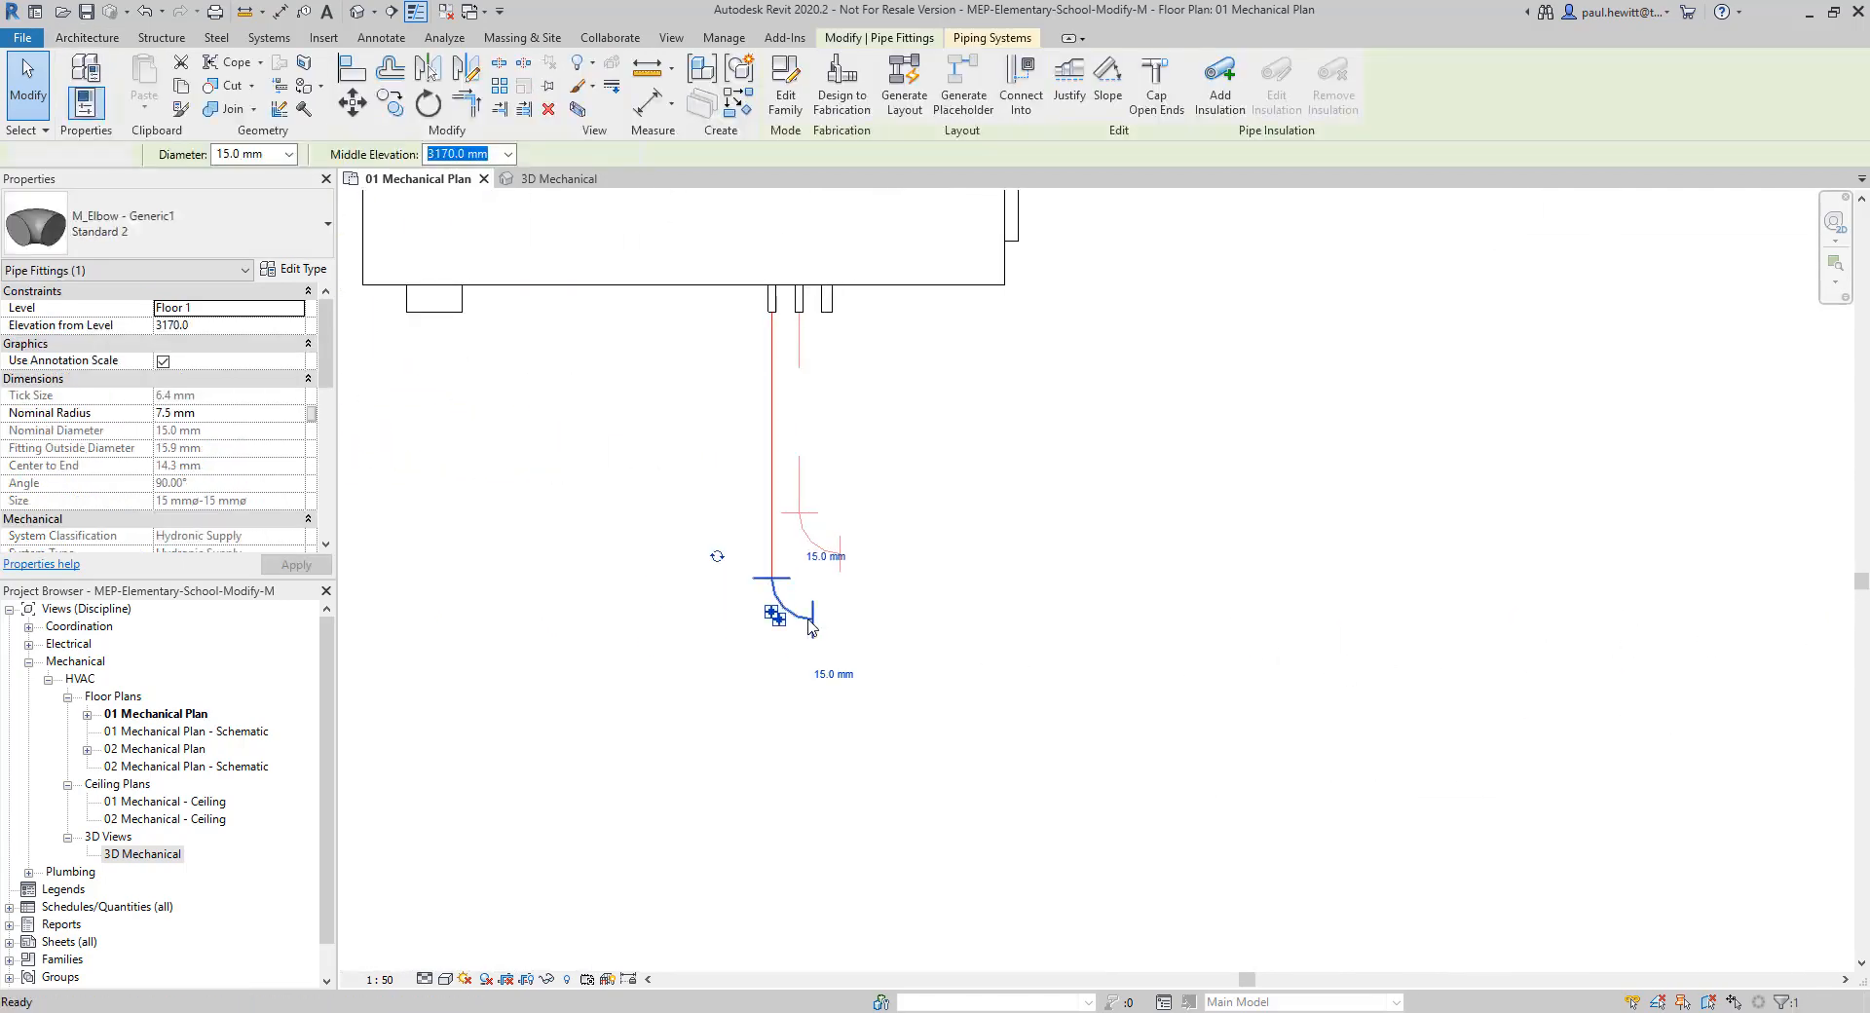
pyautogui.press('Delete')
pyautogui.click(875, 632)
pyautogui.press('Delete')
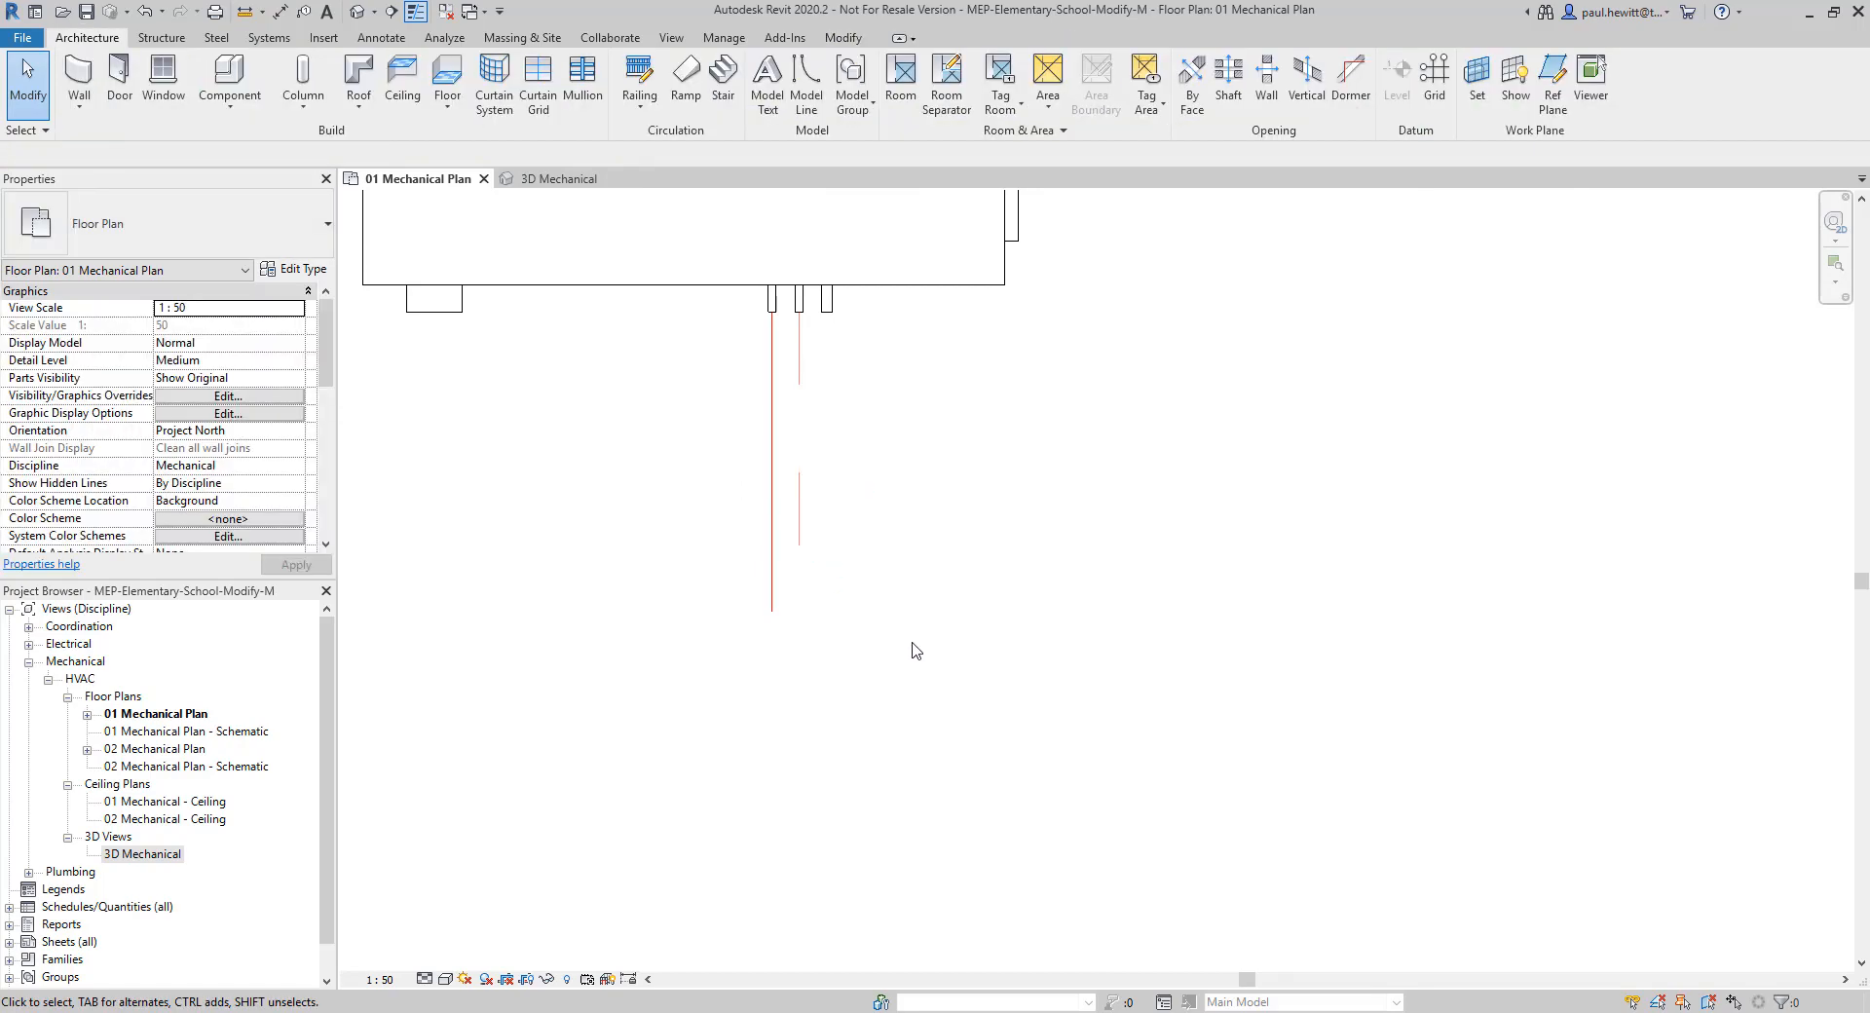
# Set the plan's detail level to Fine to show the pipe tees below AHU-1 in full
pyautogui.scroll(-2, 915, 650)
pyautogui.scroll(-4, 915, 650)
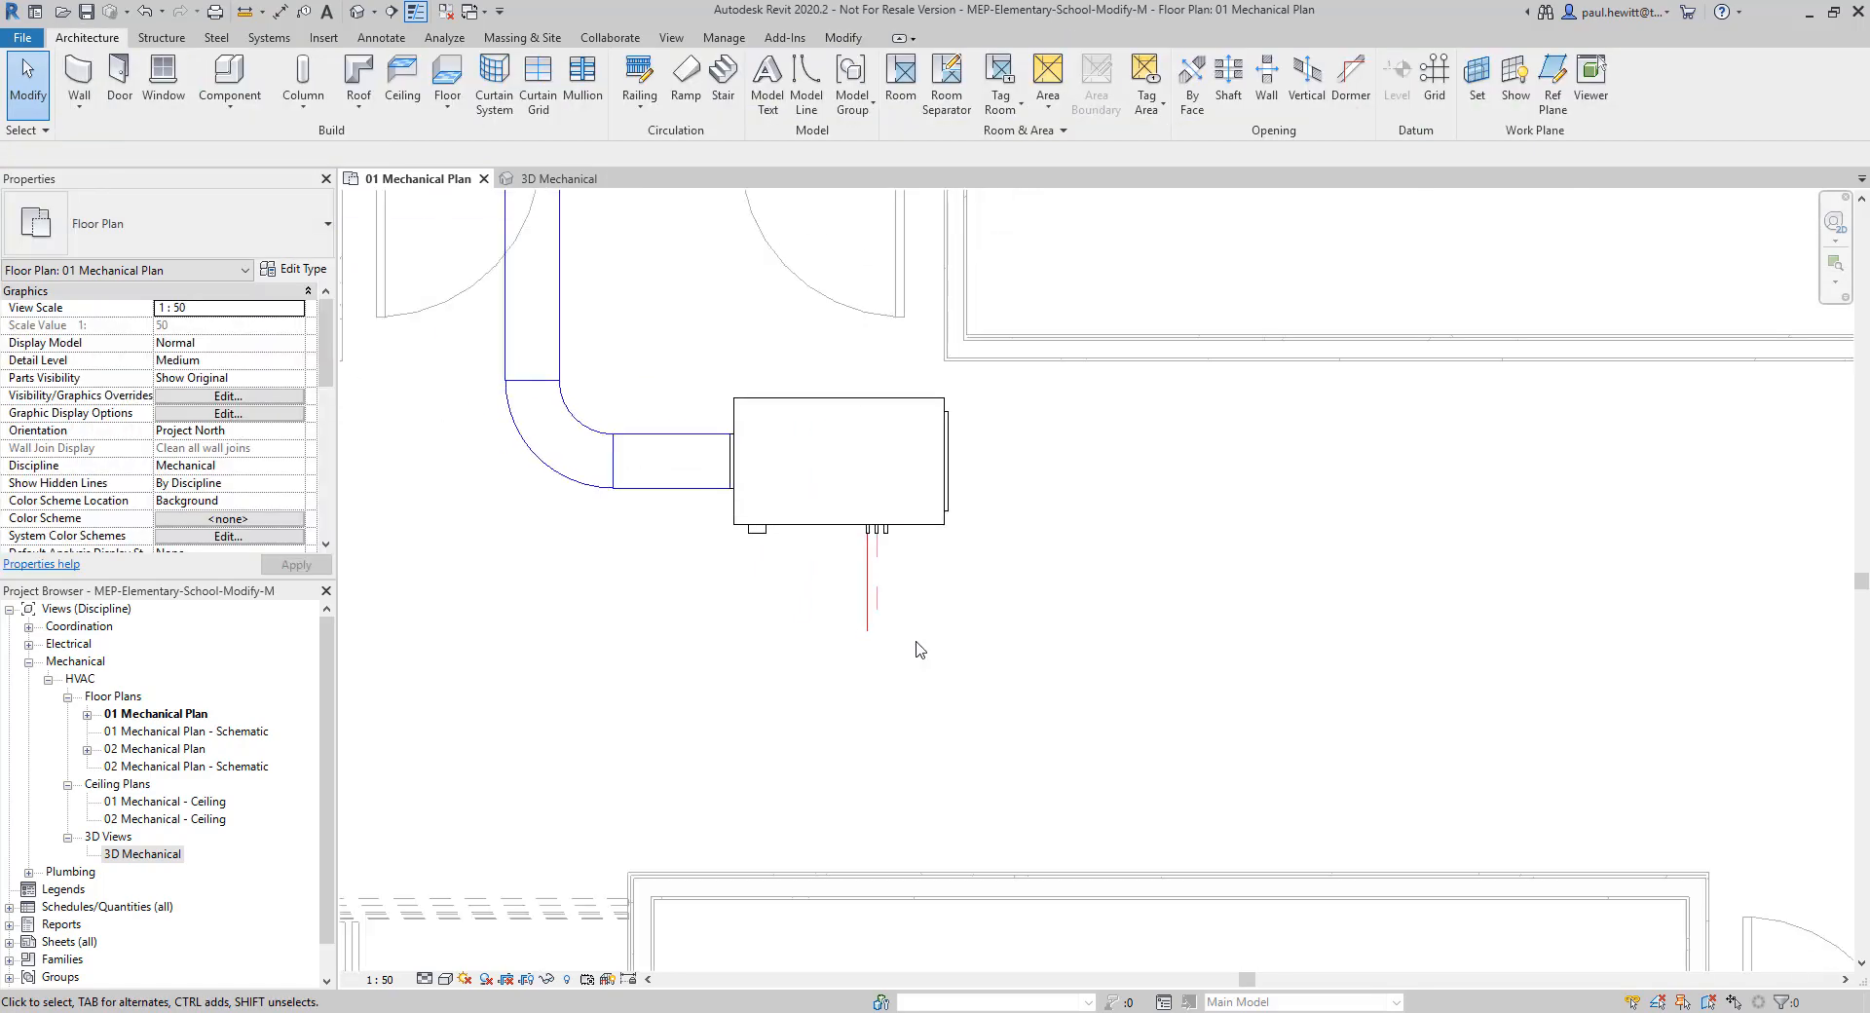
pyautogui.scroll(-4, 1402, 657)
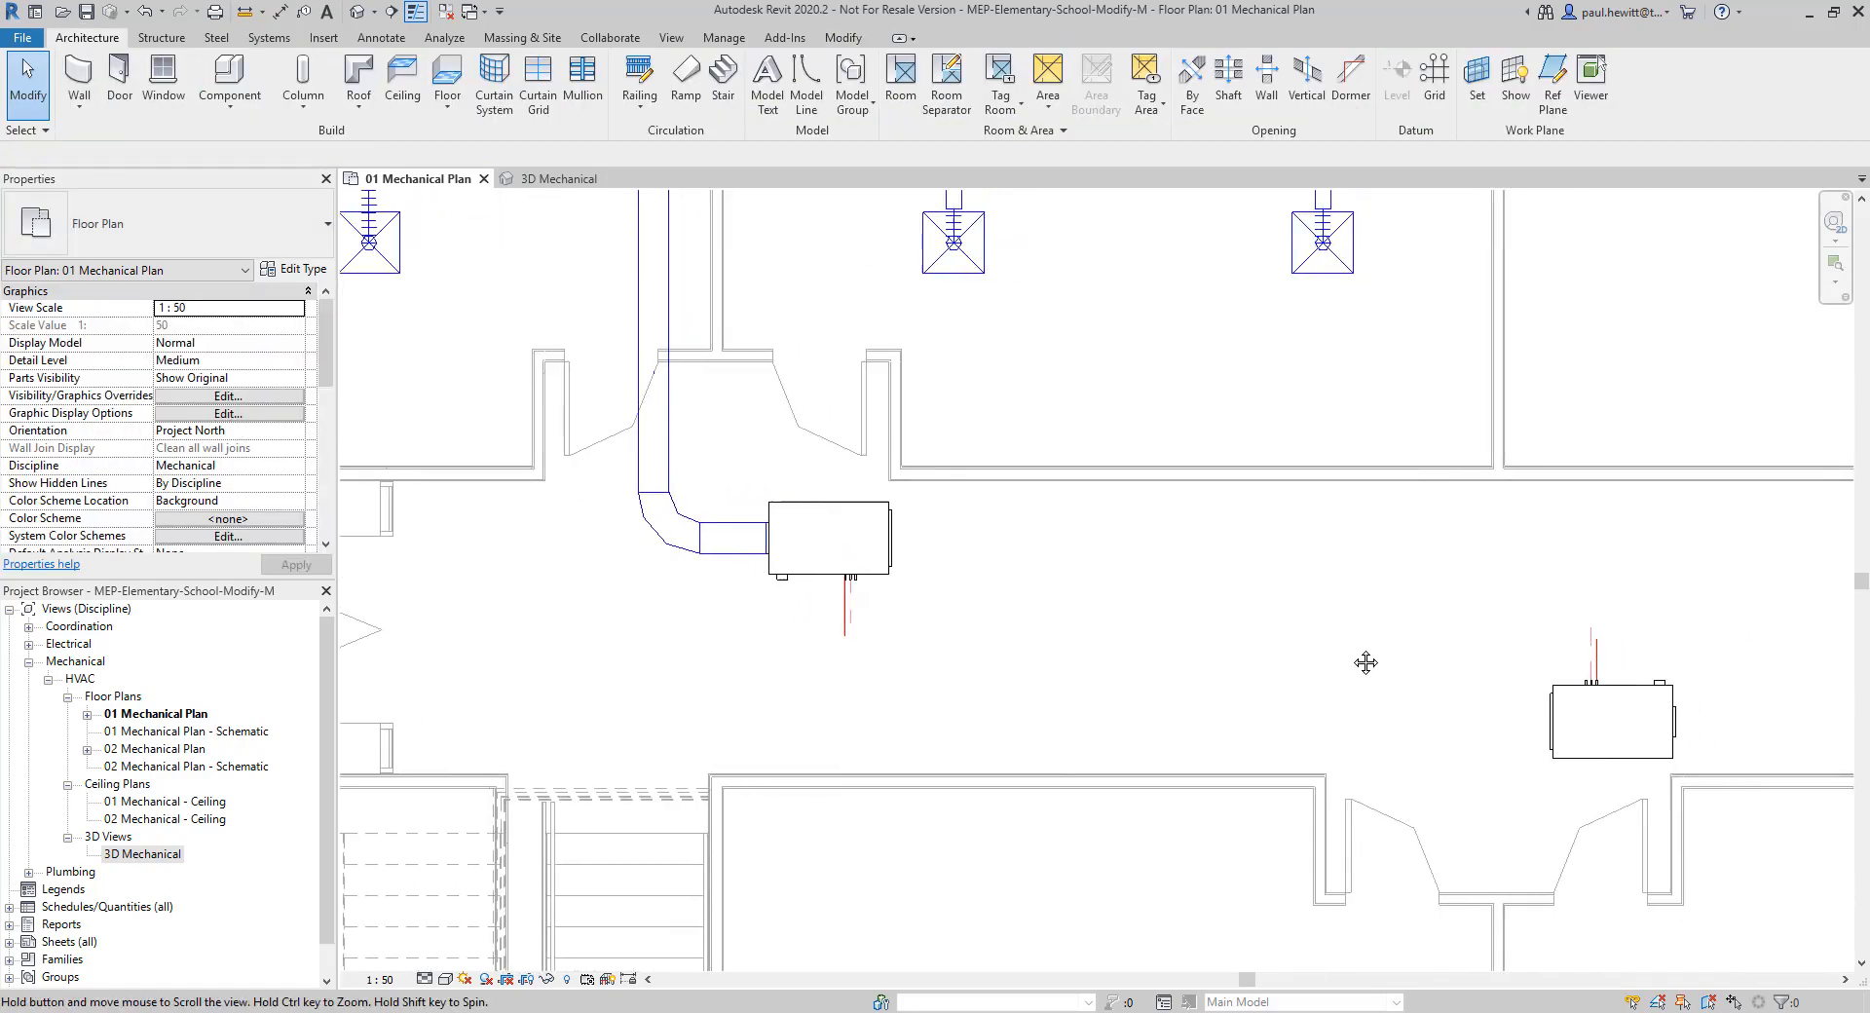
pyautogui.moveTo(1445, 693); pyautogui.dragTo(494, 705, button='middle')
pyautogui.scroll(4, 1361, 688)
pyautogui.scroll(2, 1402, 681)
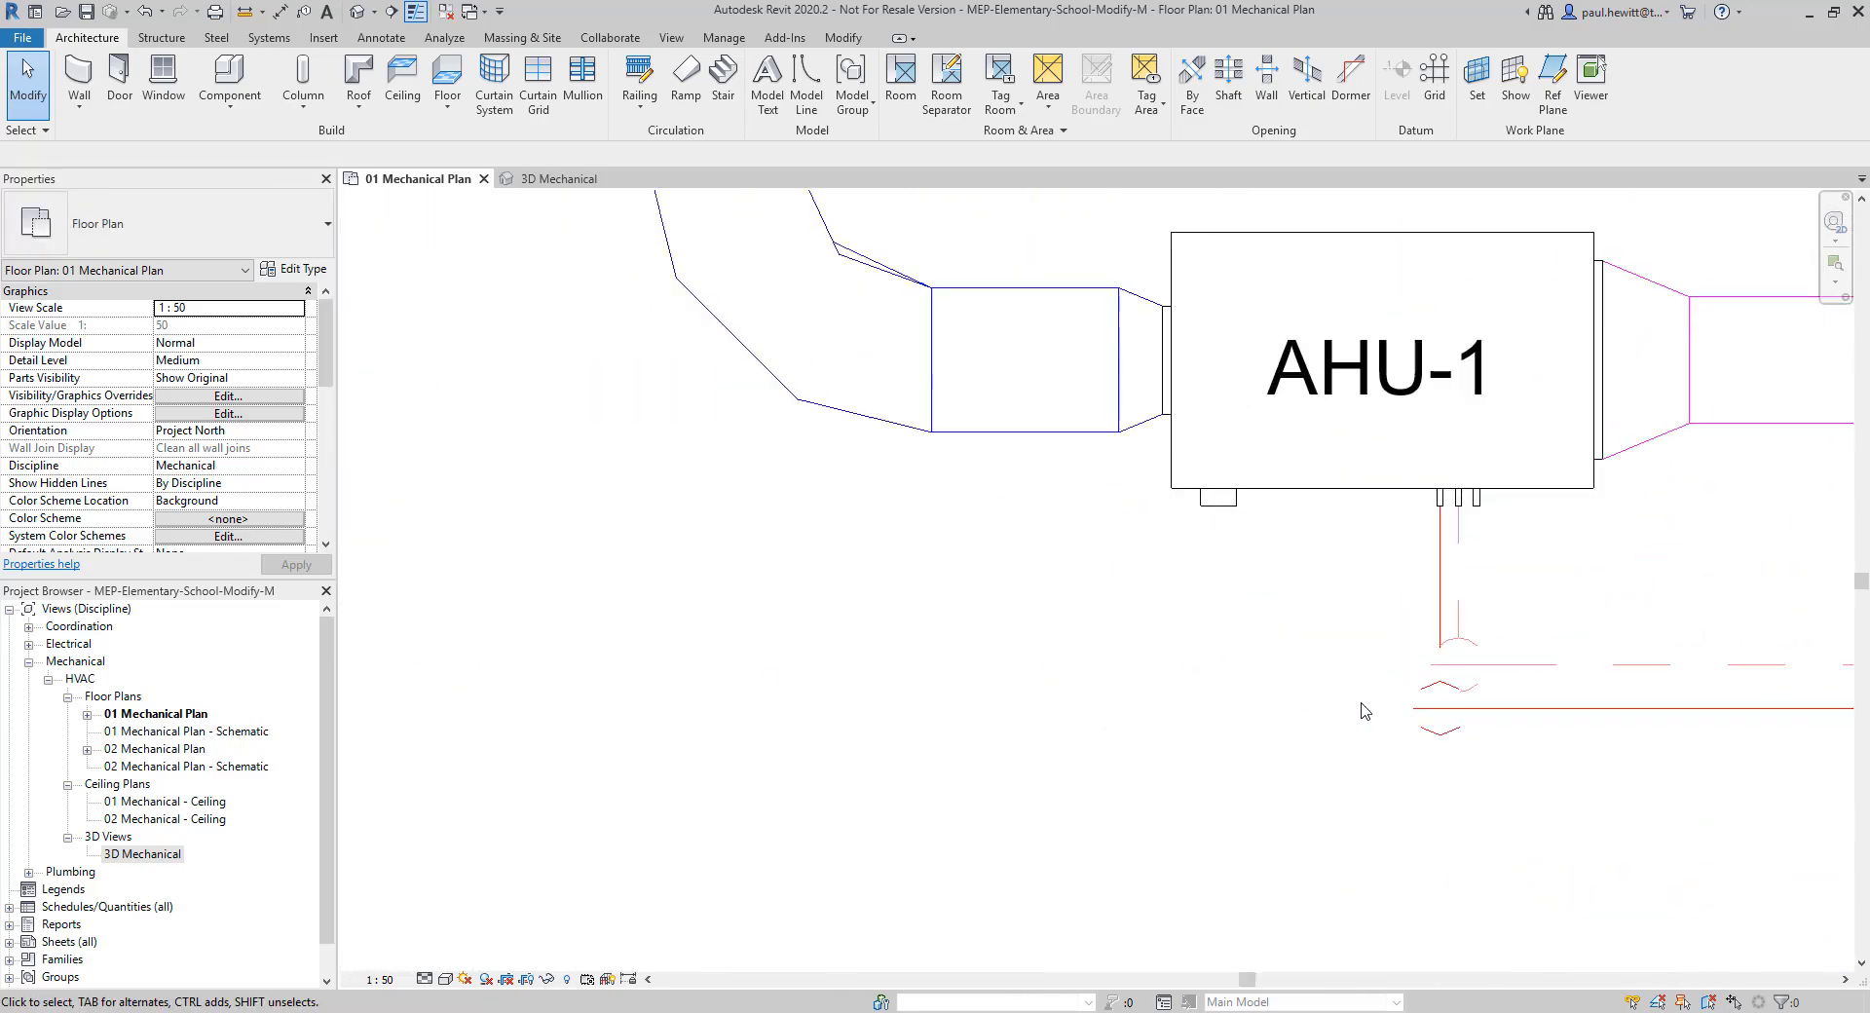
pyautogui.moveTo(1446, 749); pyautogui.dragTo(1110, 755, button='middle')
pyautogui.scroll(3, 1119, 745)
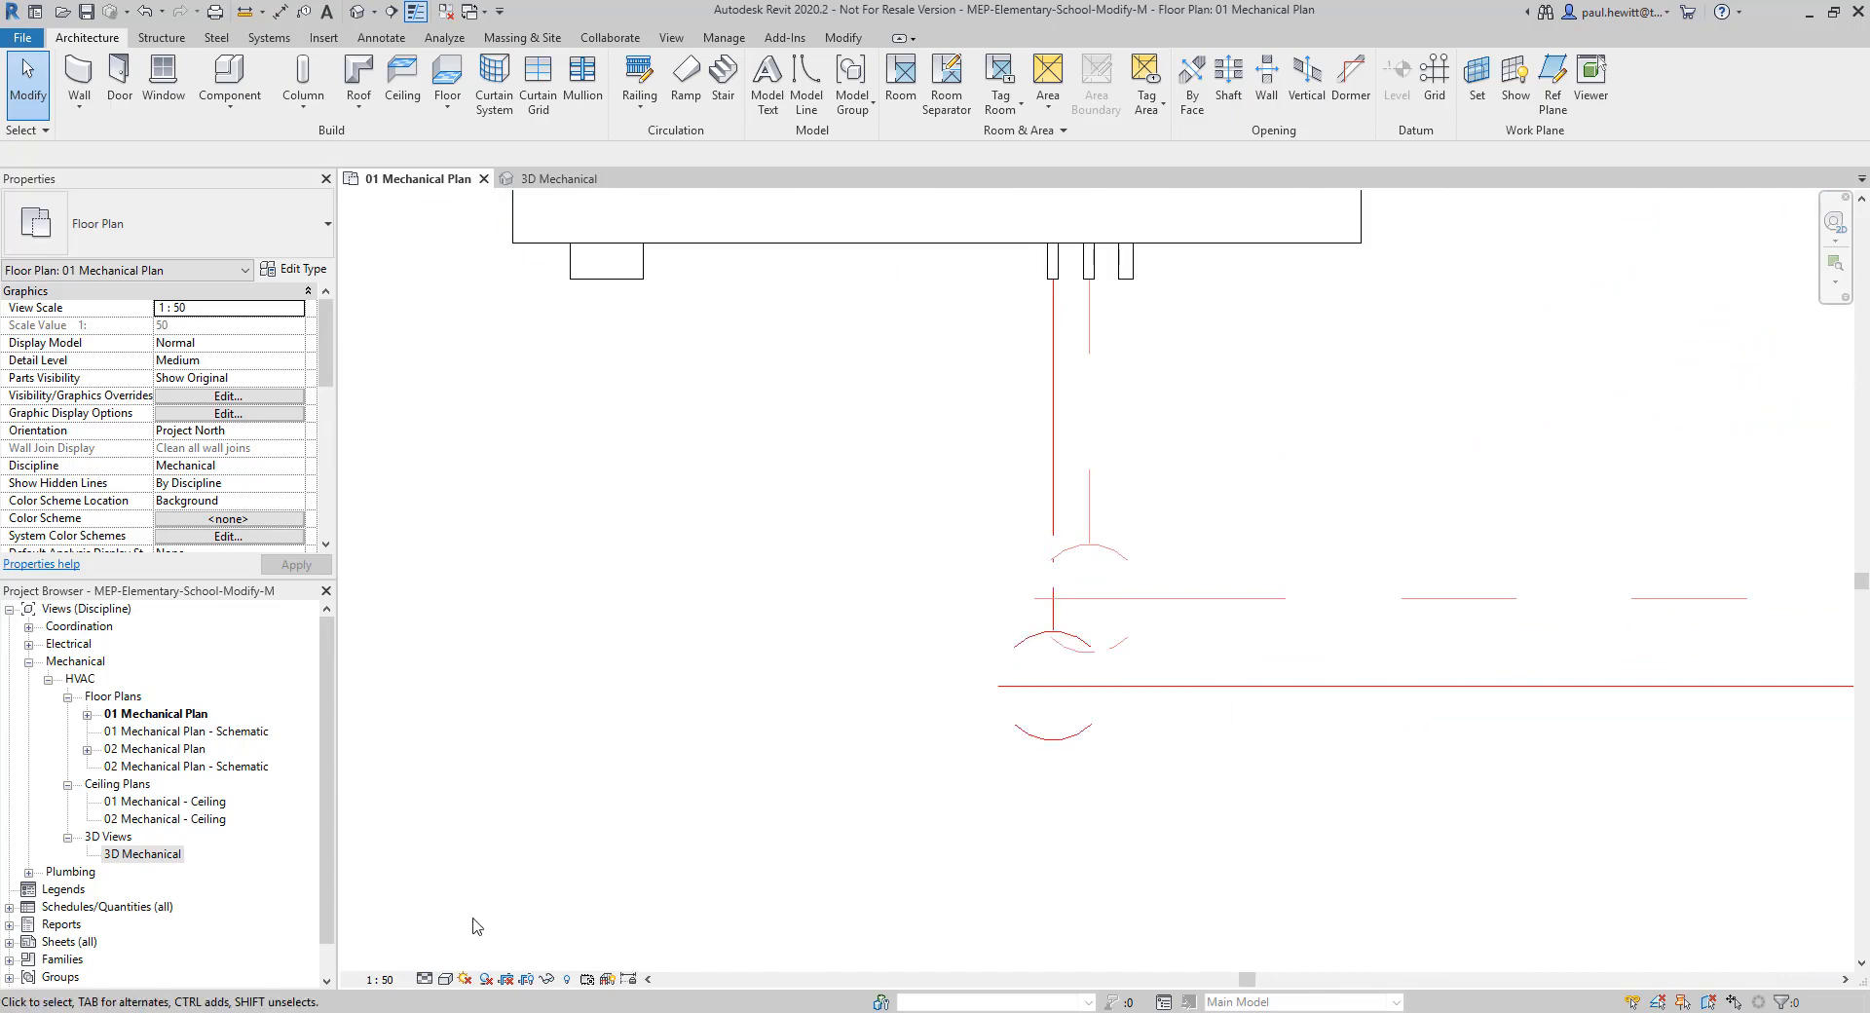
pyautogui.click(425, 979)
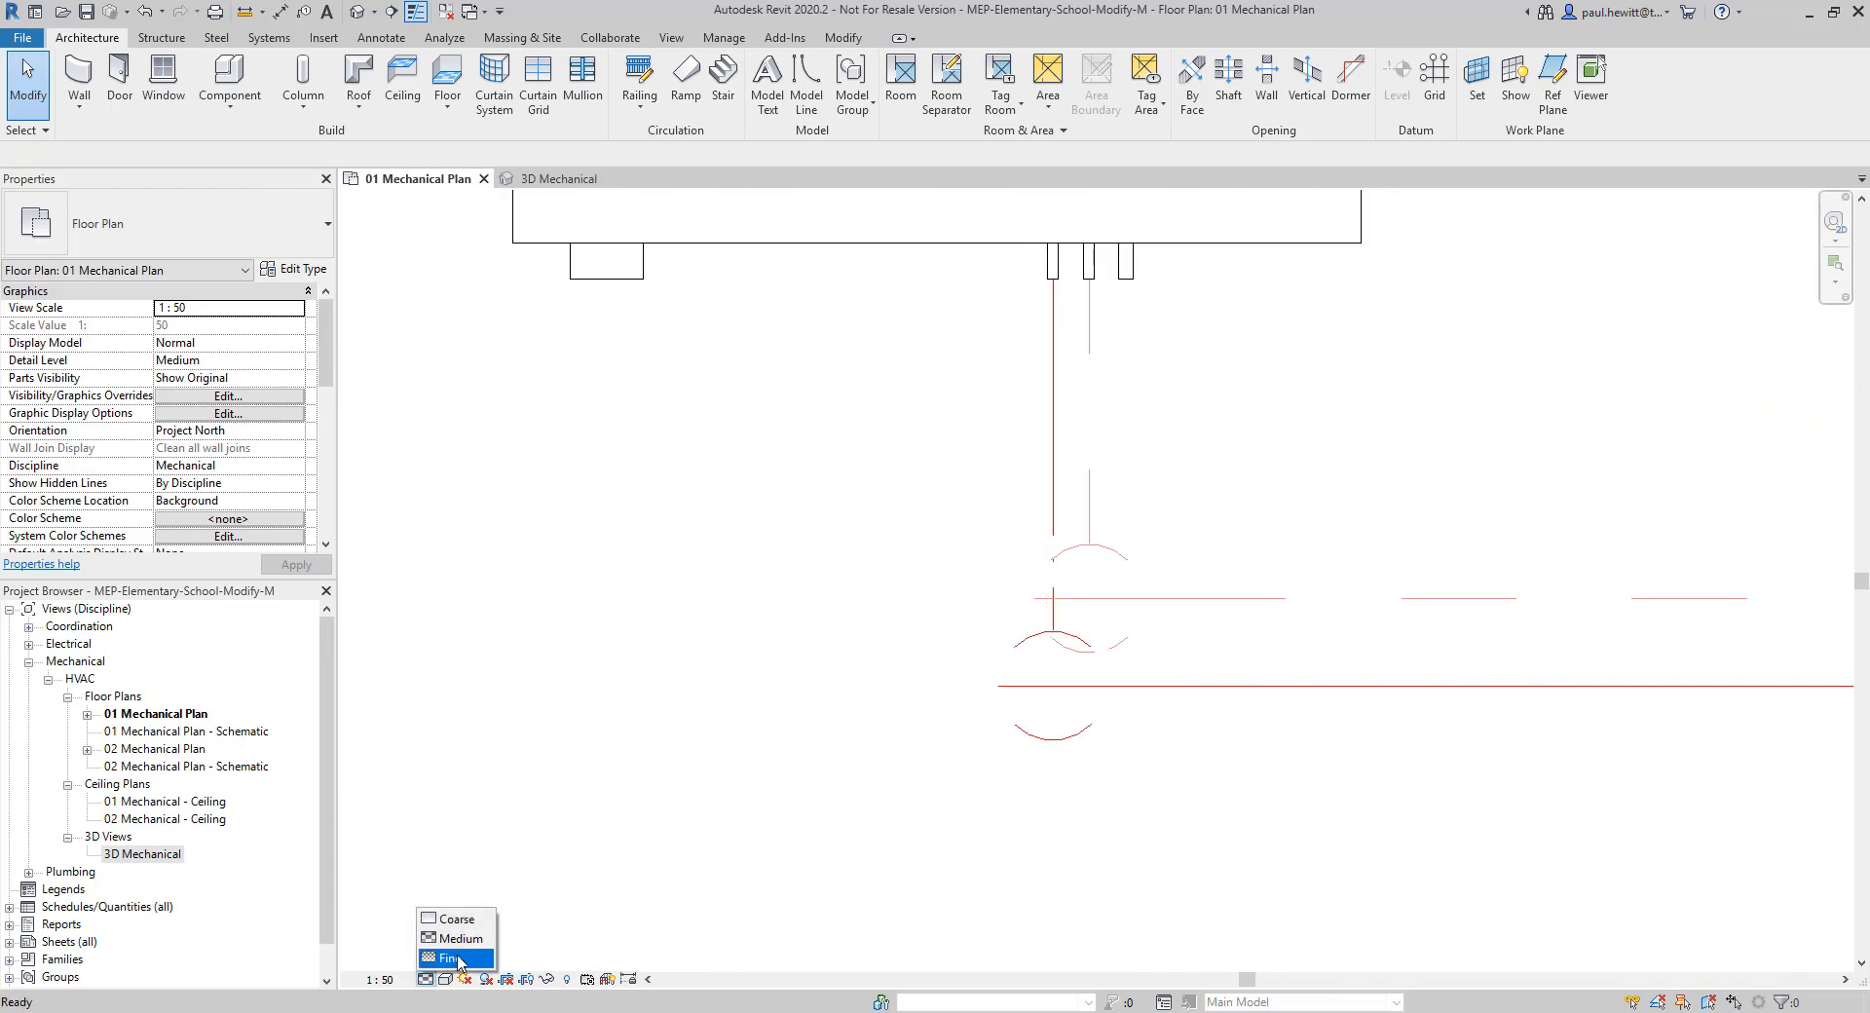
pyautogui.click(455, 958)
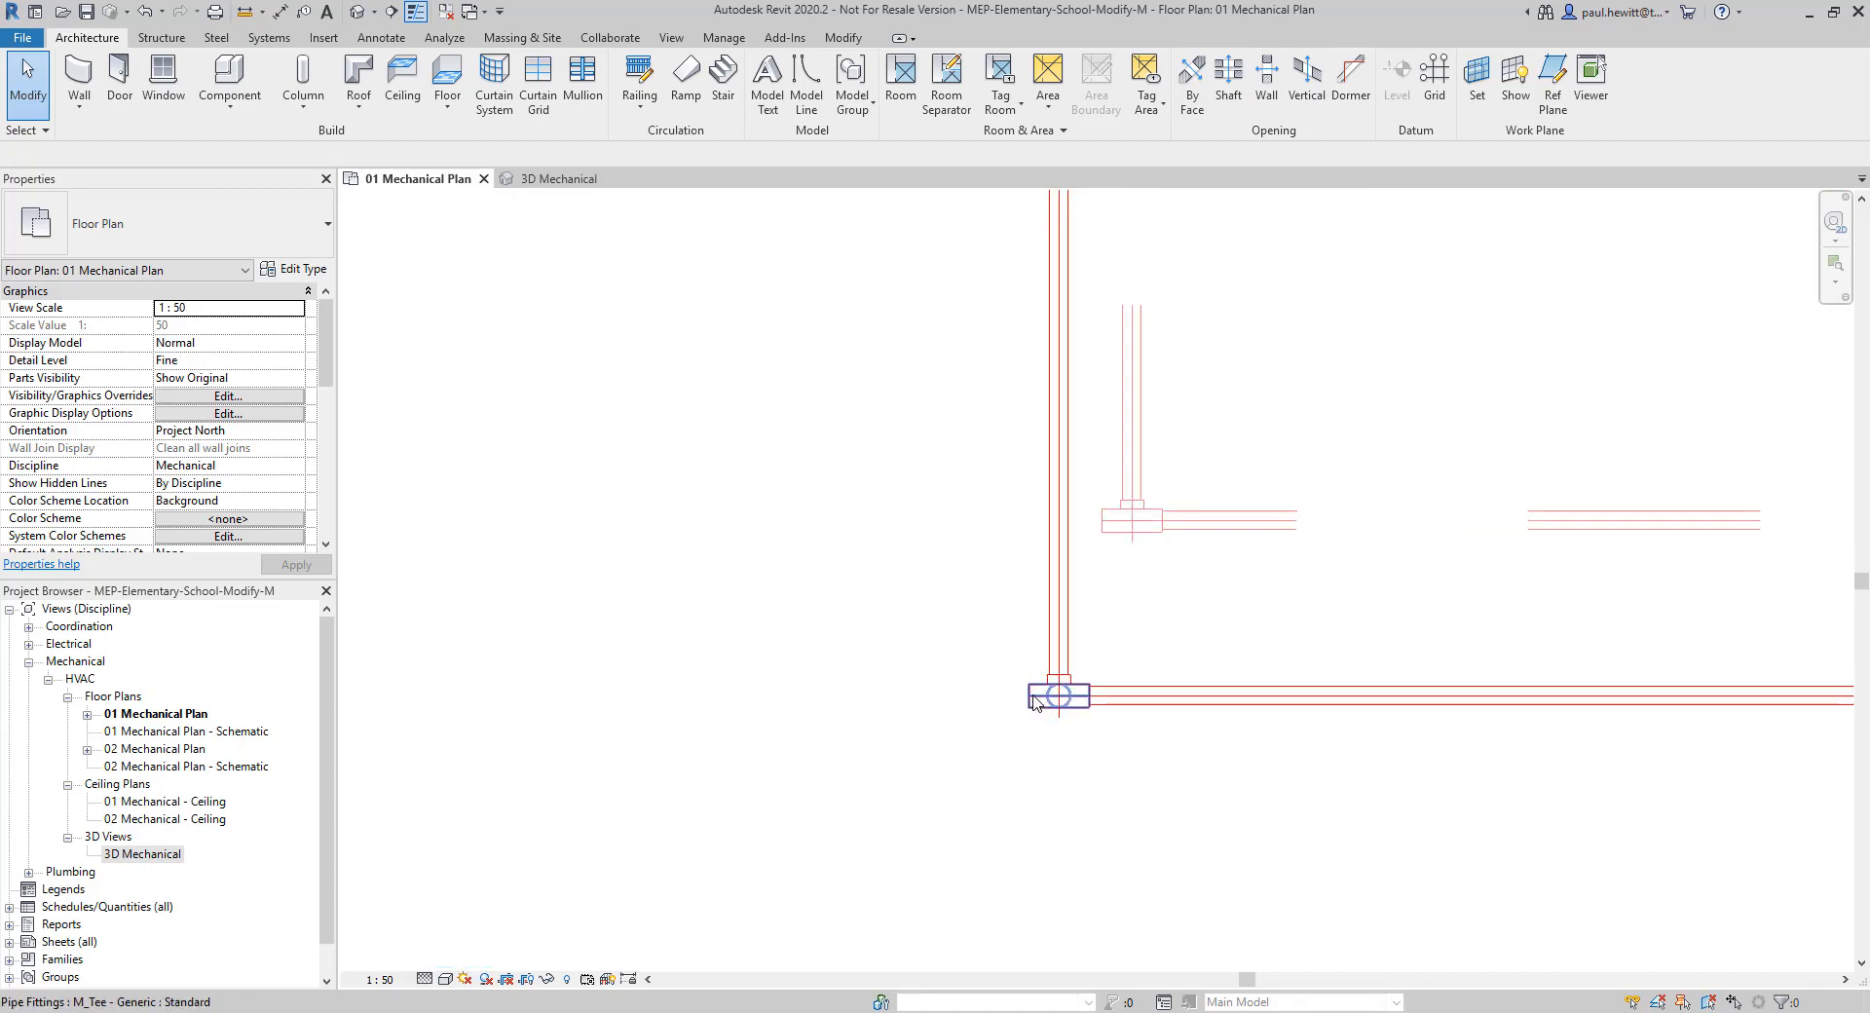
# Draw a 15 mm copper supply pipe about 32800 mm long from AHU-1's supply tee west past both west-end units
pyautogui.click(1034, 701)
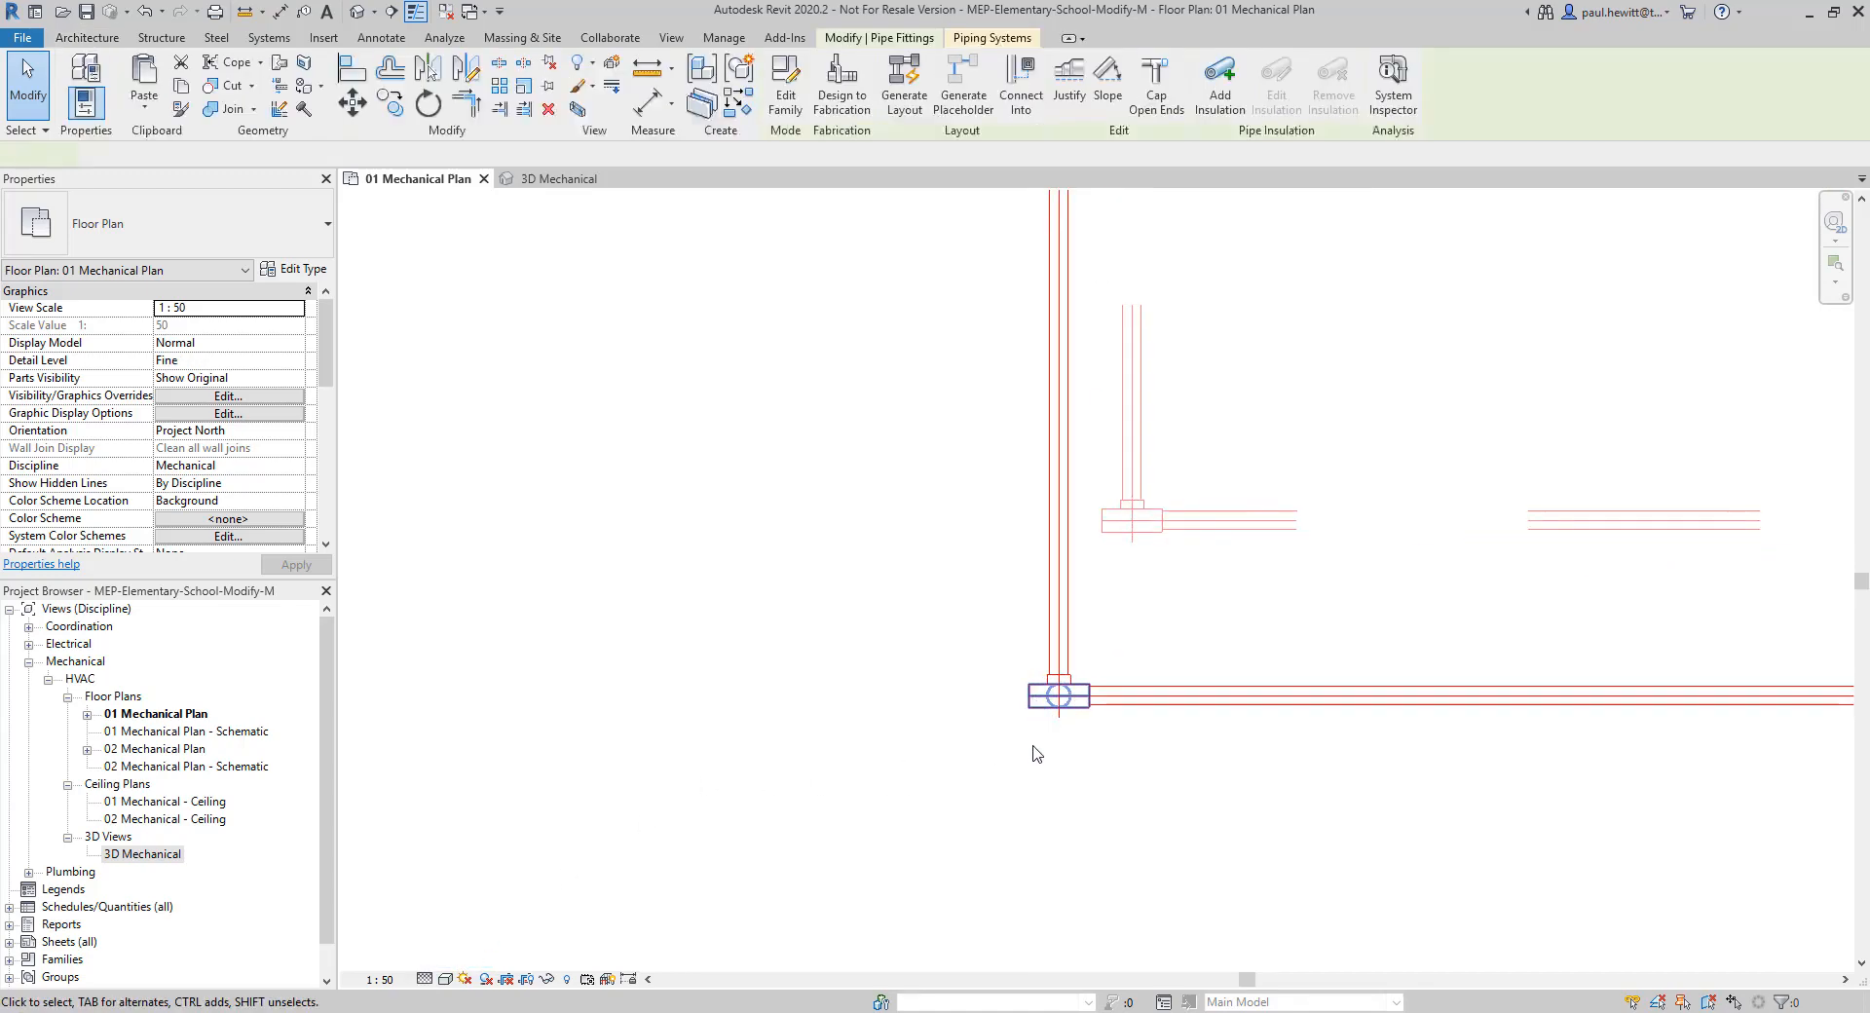
pyautogui.rightClick(1027, 697)
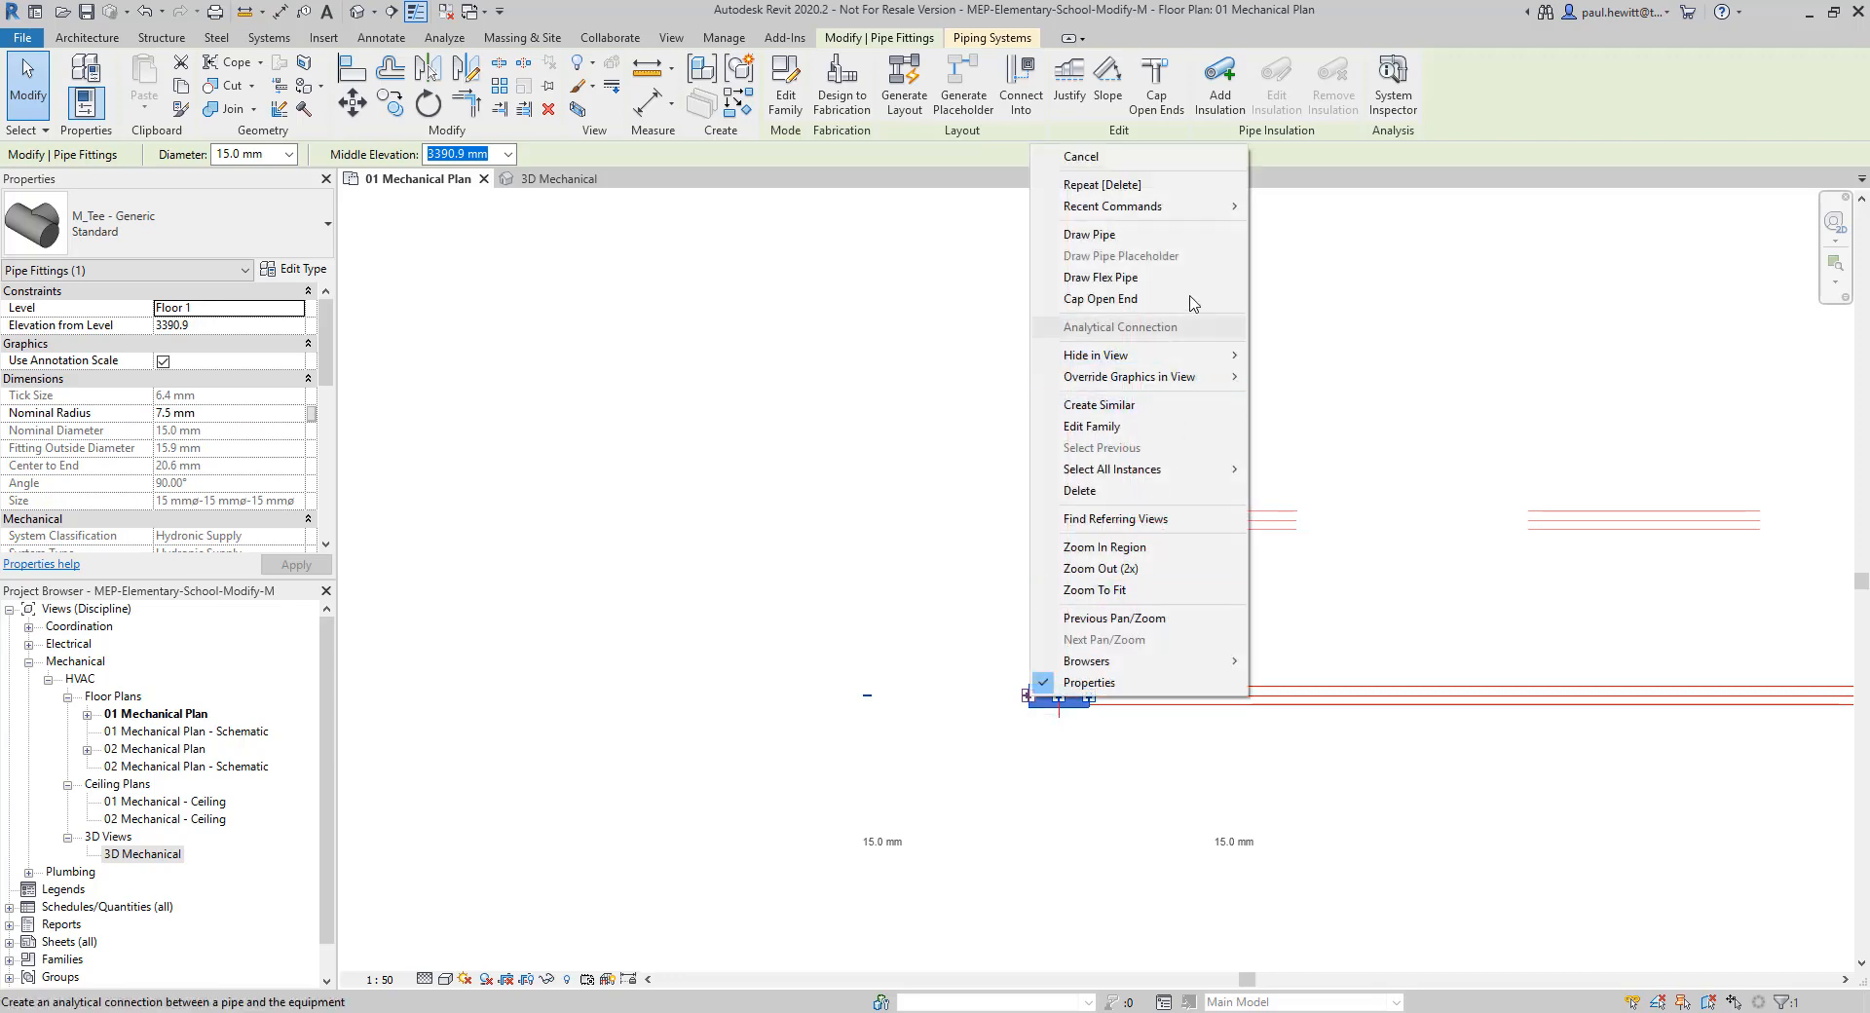
pyautogui.click(1088, 235)
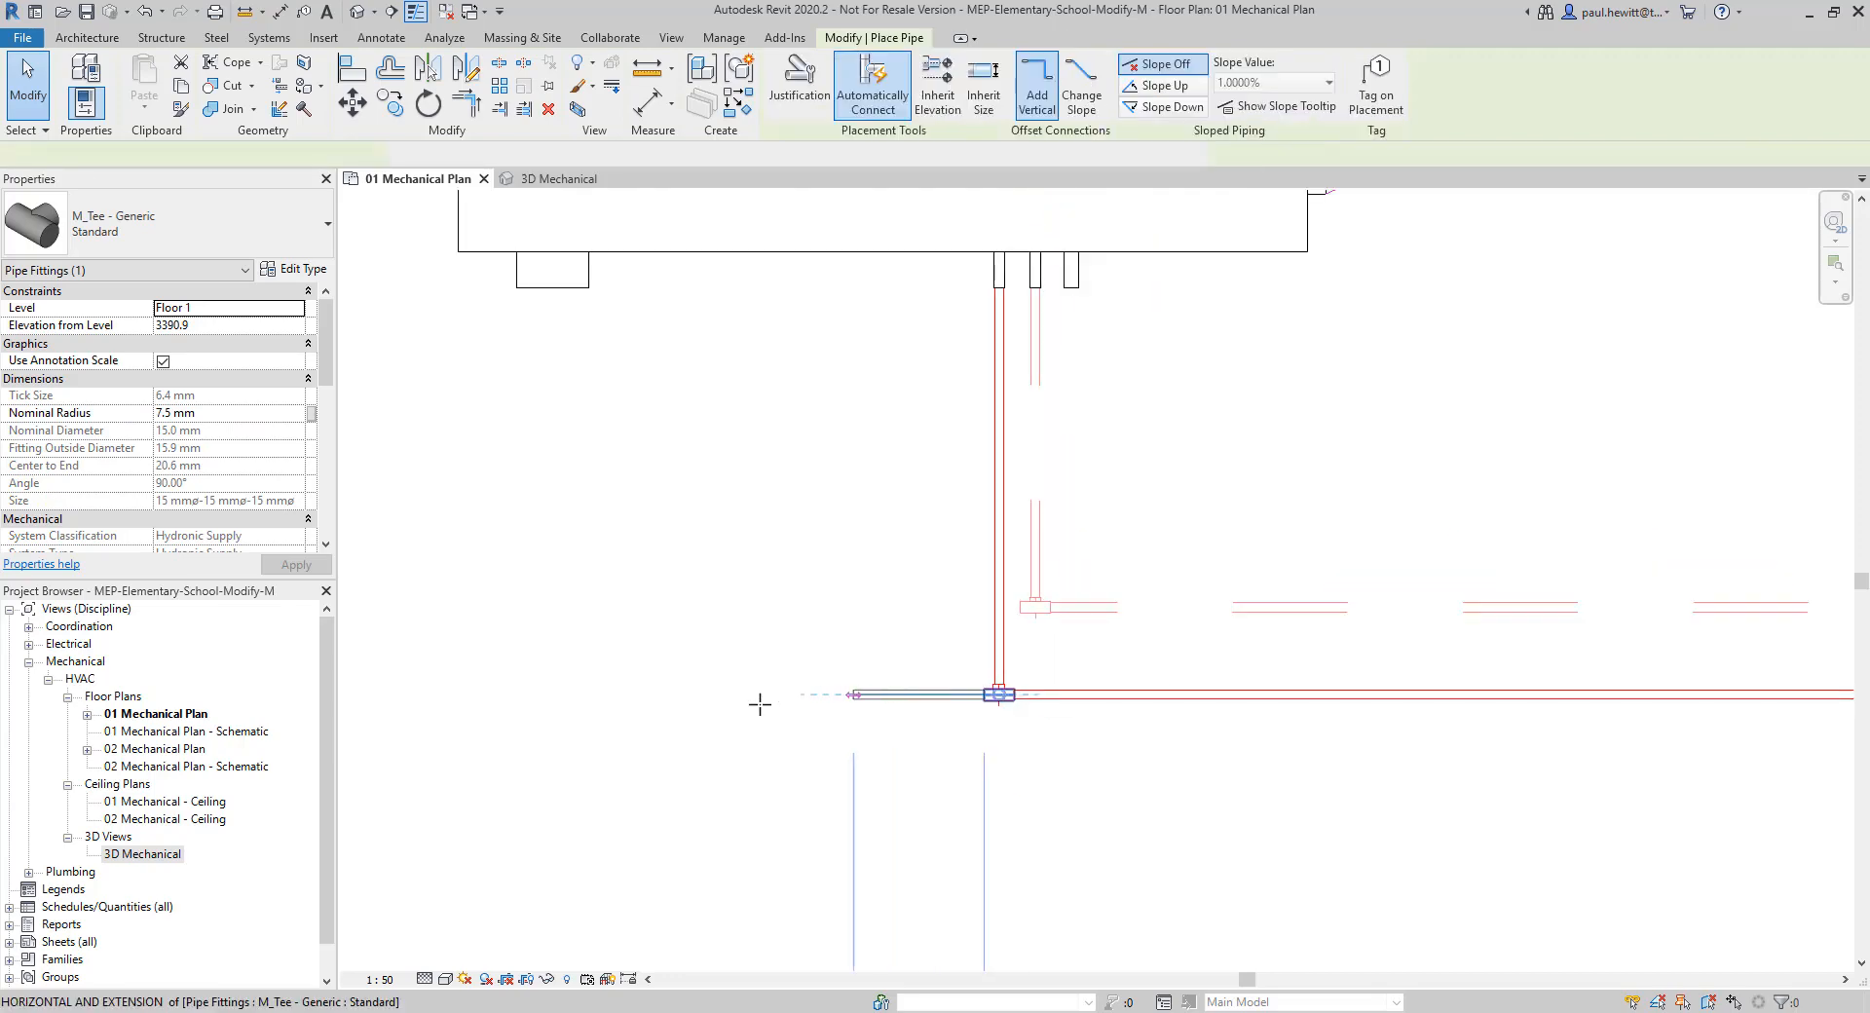
pyautogui.scroll(-10, 618, 730)
pyautogui.moveTo(753, 725); pyautogui.dragTo(1759, 716, button='middle')
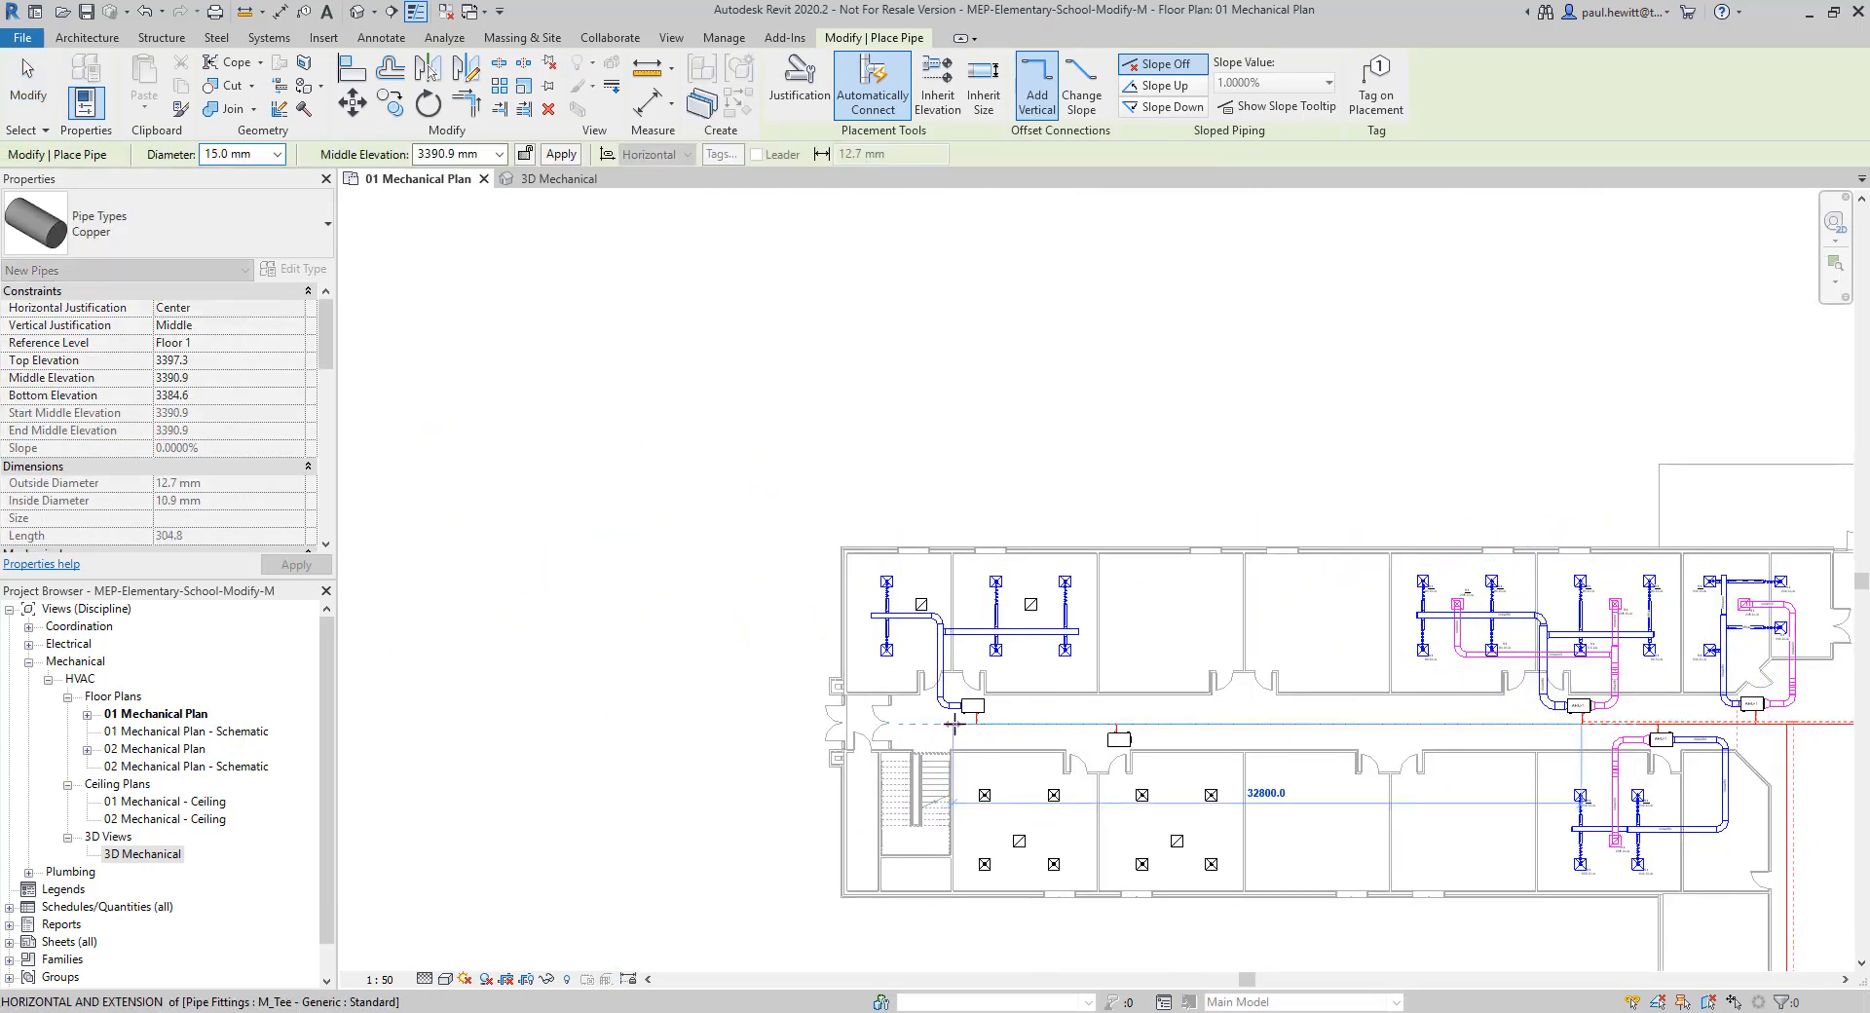
pyautogui.click(954, 722)
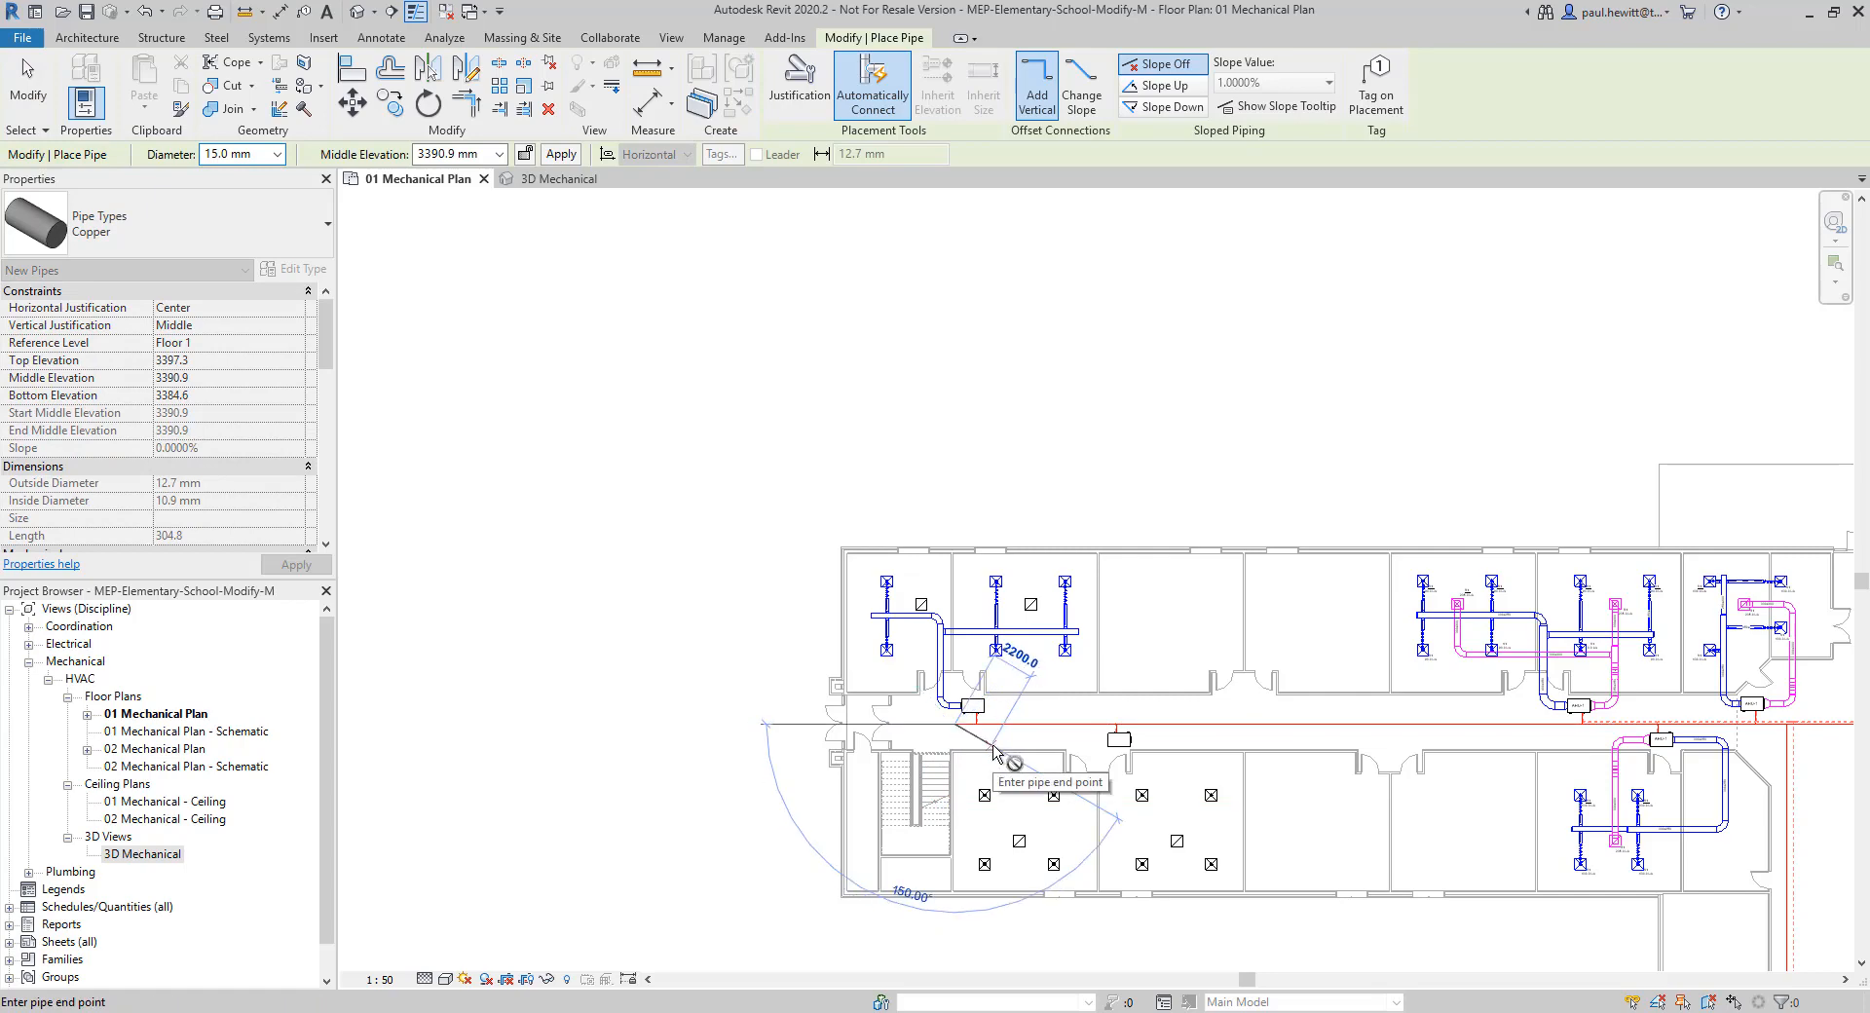
pyautogui.press('Escape')
pyautogui.scroll(10, 1573, 716)
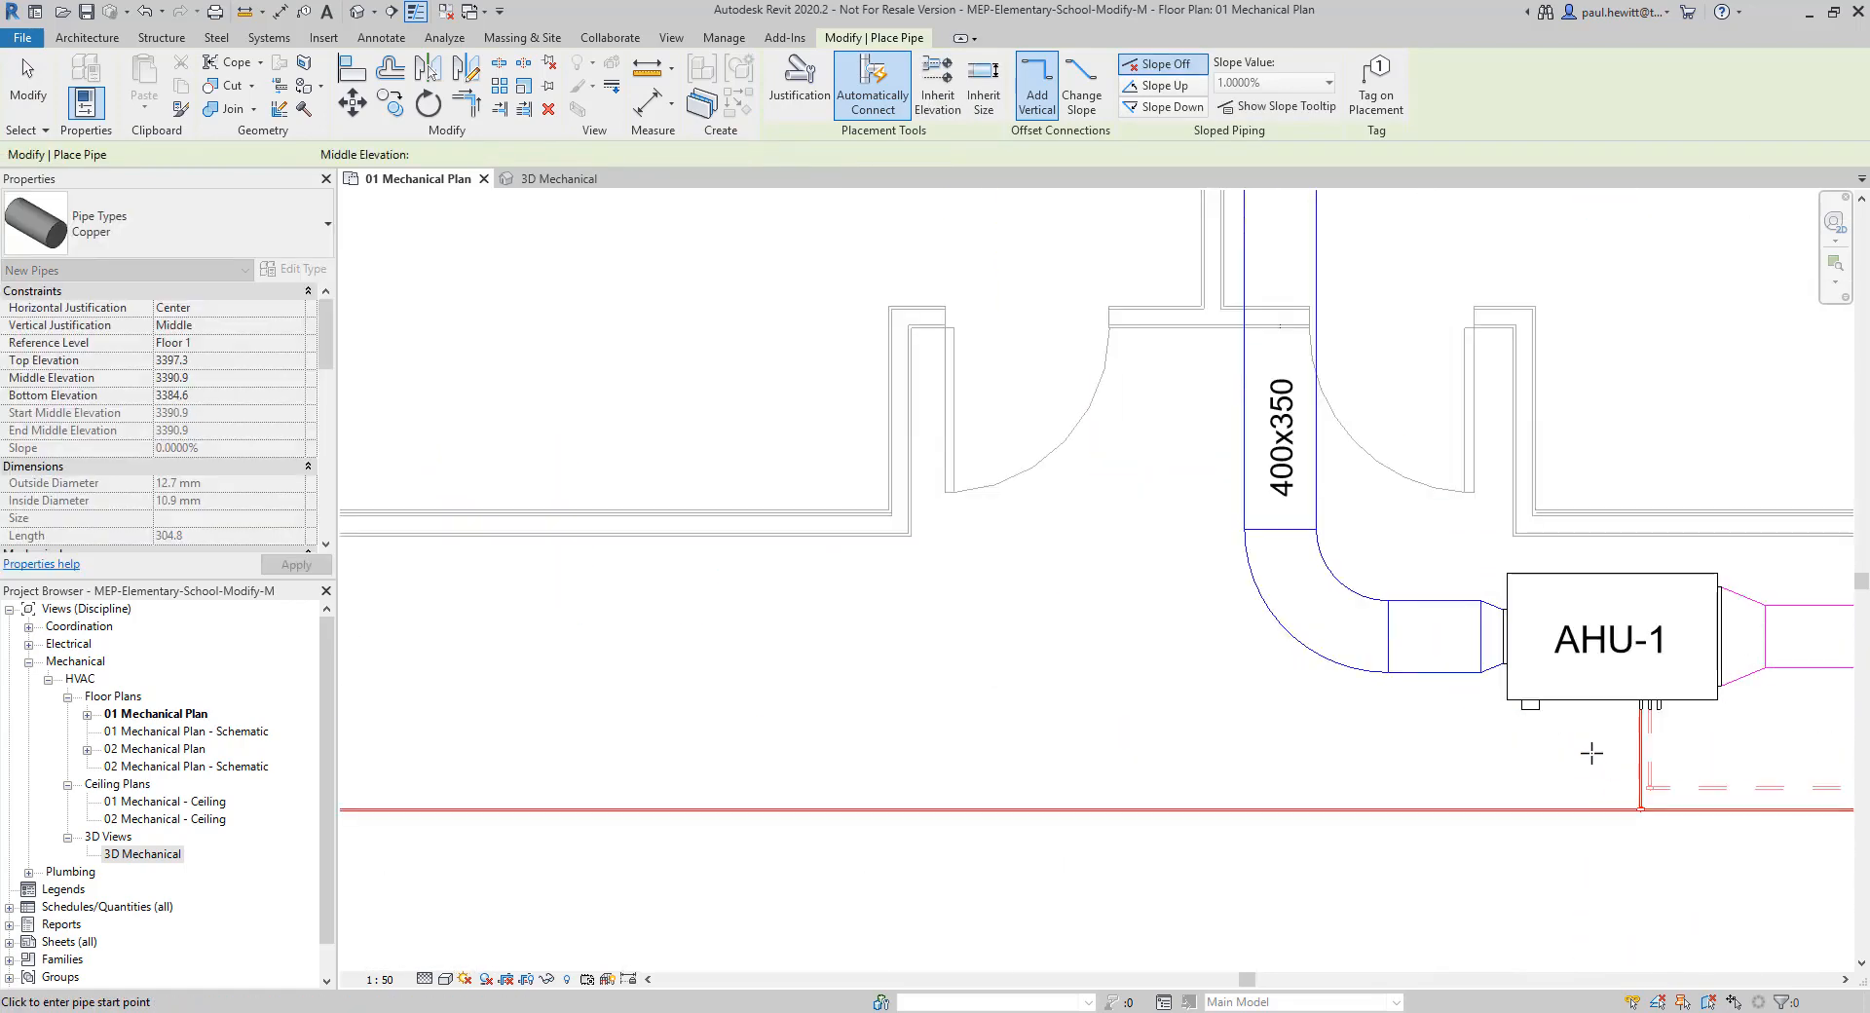
pyautogui.moveTo(1537, 787); pyautogui.dragTo(1079, 739, button='middle')
pyautogui.press('Escape')
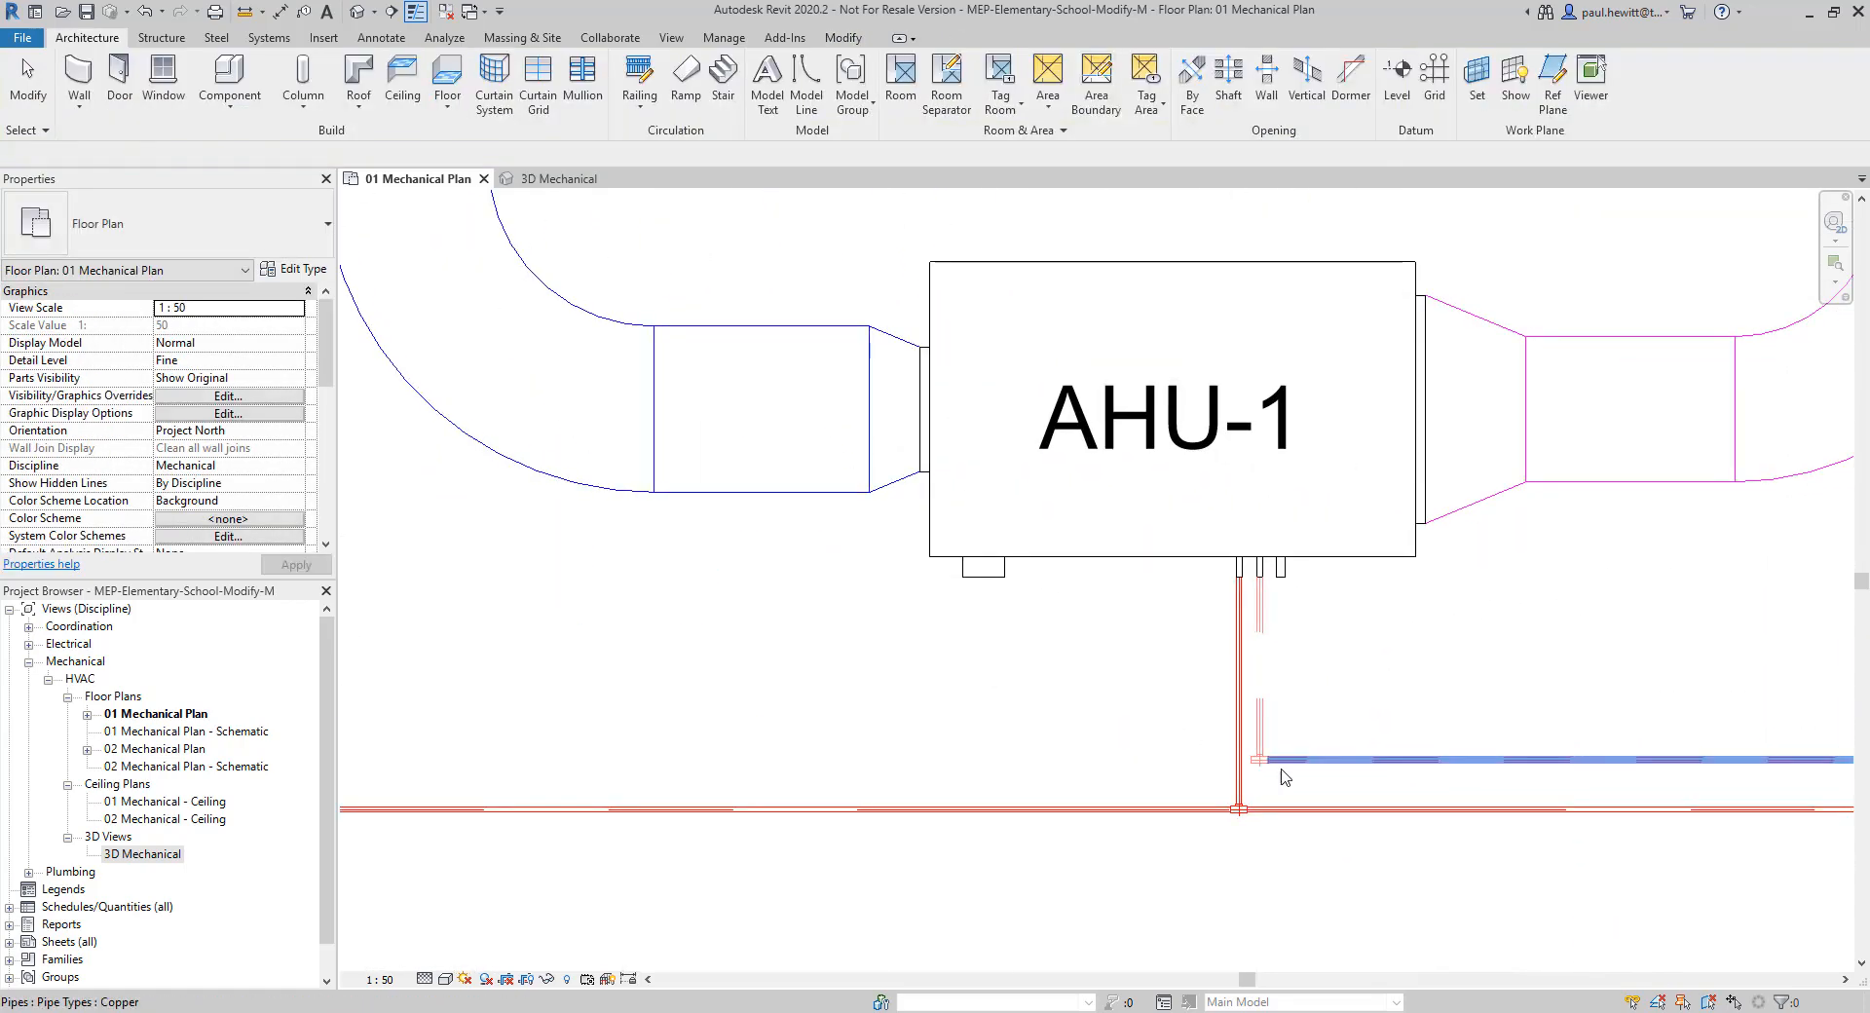
# Draw a 15 mm copper return pipe at 3300 mm elevation from AHU-1's return tee west to just past the farthest unit's return branch
pyautogui.scroll(3, 1276, 770)
pyautogui.click(1223, 758)
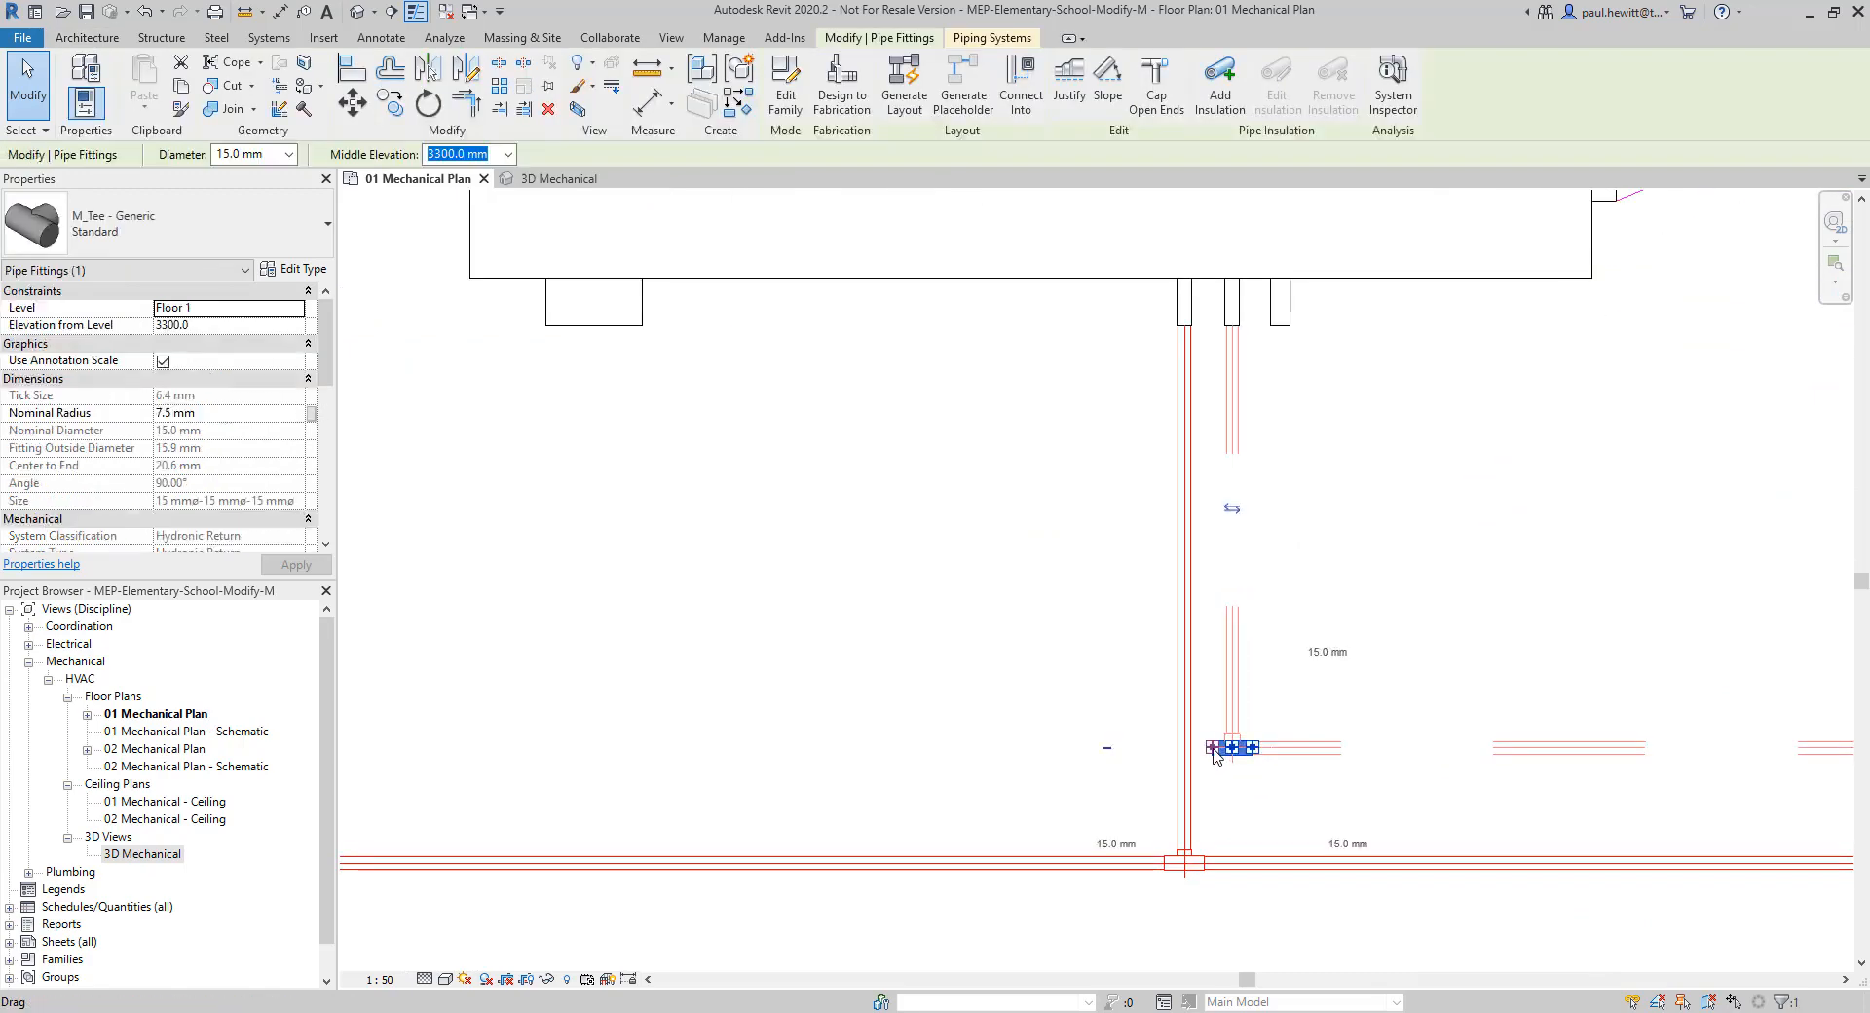
pyautogui.rightClick(1212, 752)
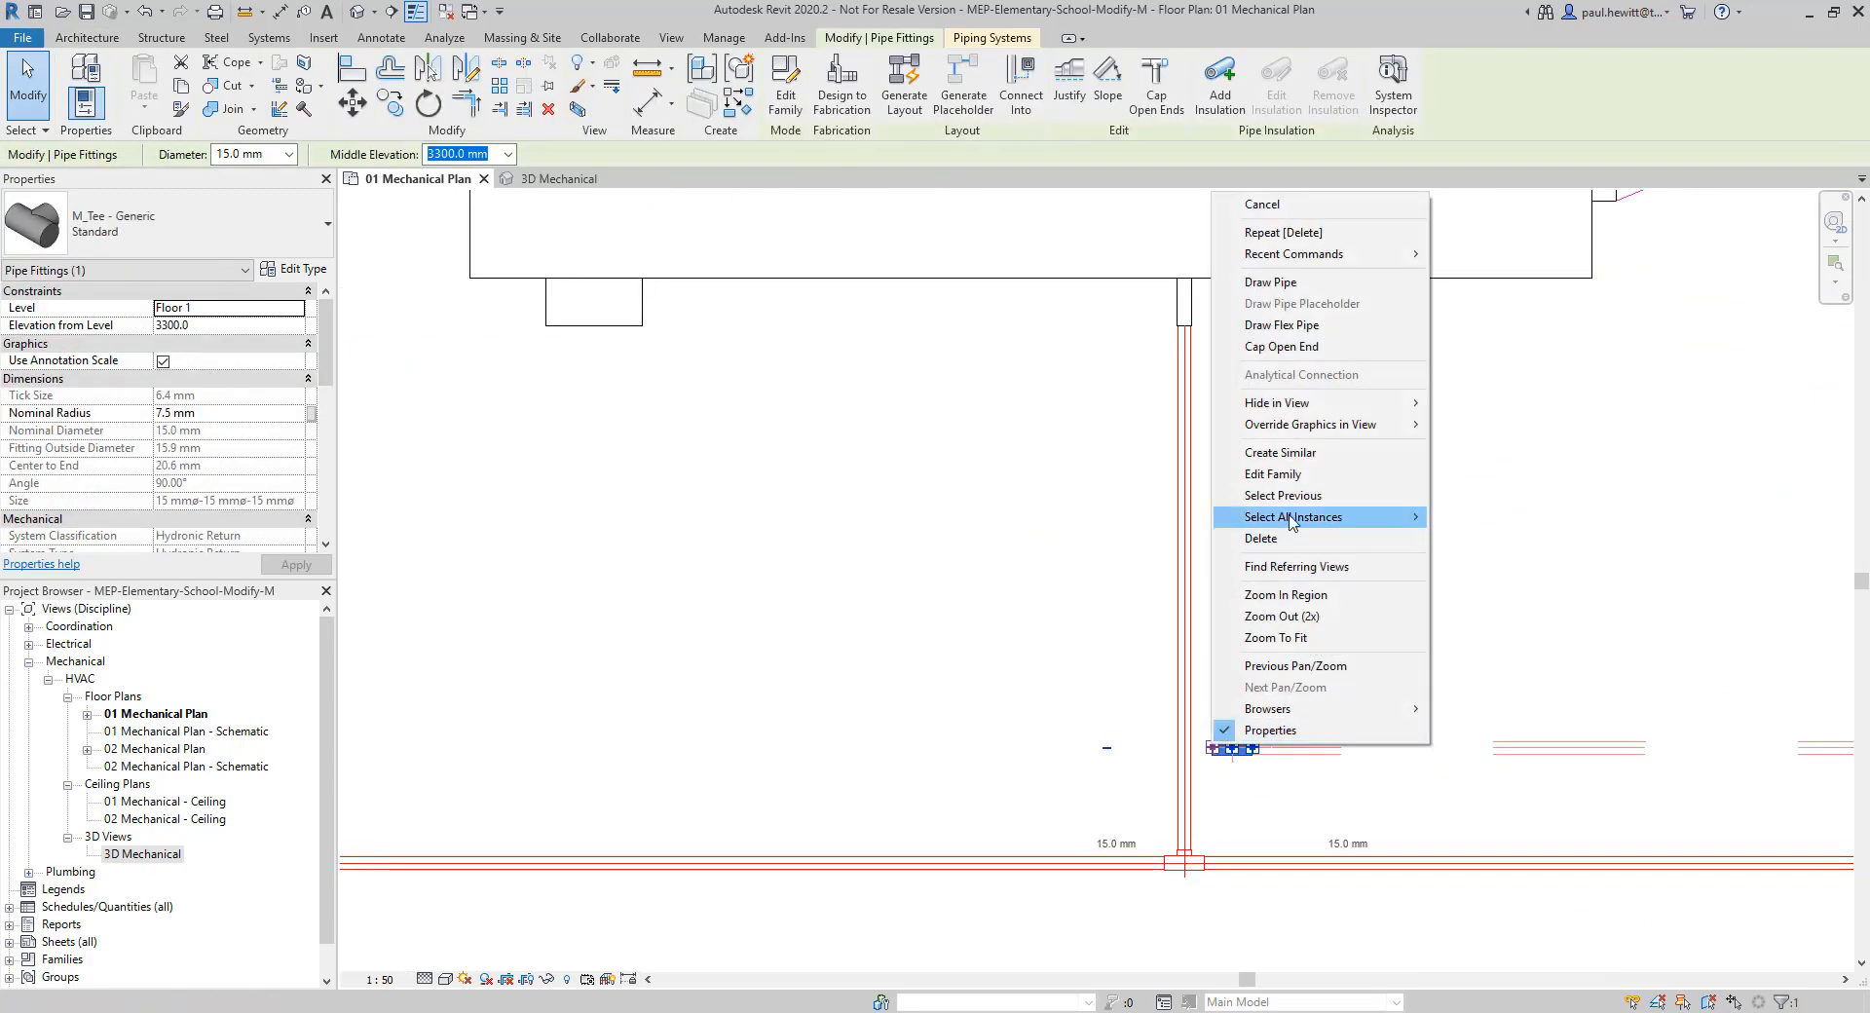
pyautogui.click(1301, 283)
pyautogui.scroll(-5, 827, 662)
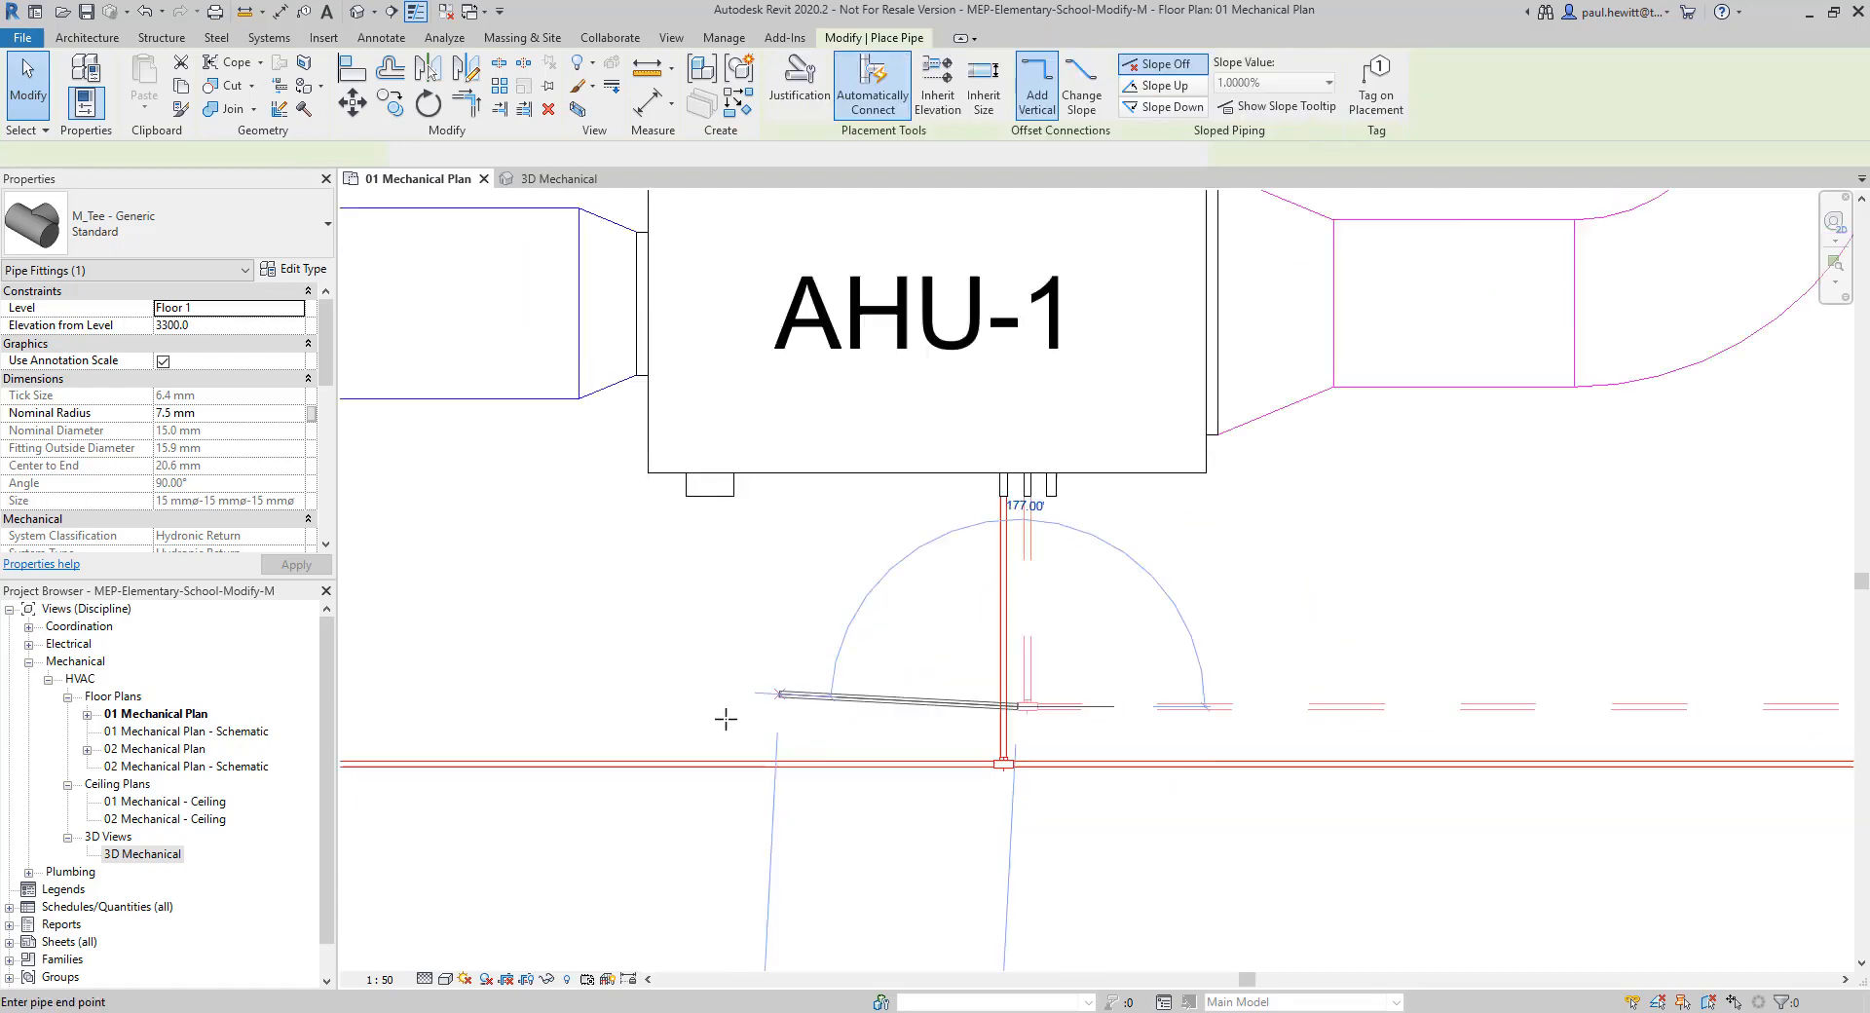
pyautogui.scroll(-2, 535, 725)
pyautogui.moveTo(444, 711); pyautogui.dragTo(1853, 689, button='middle')
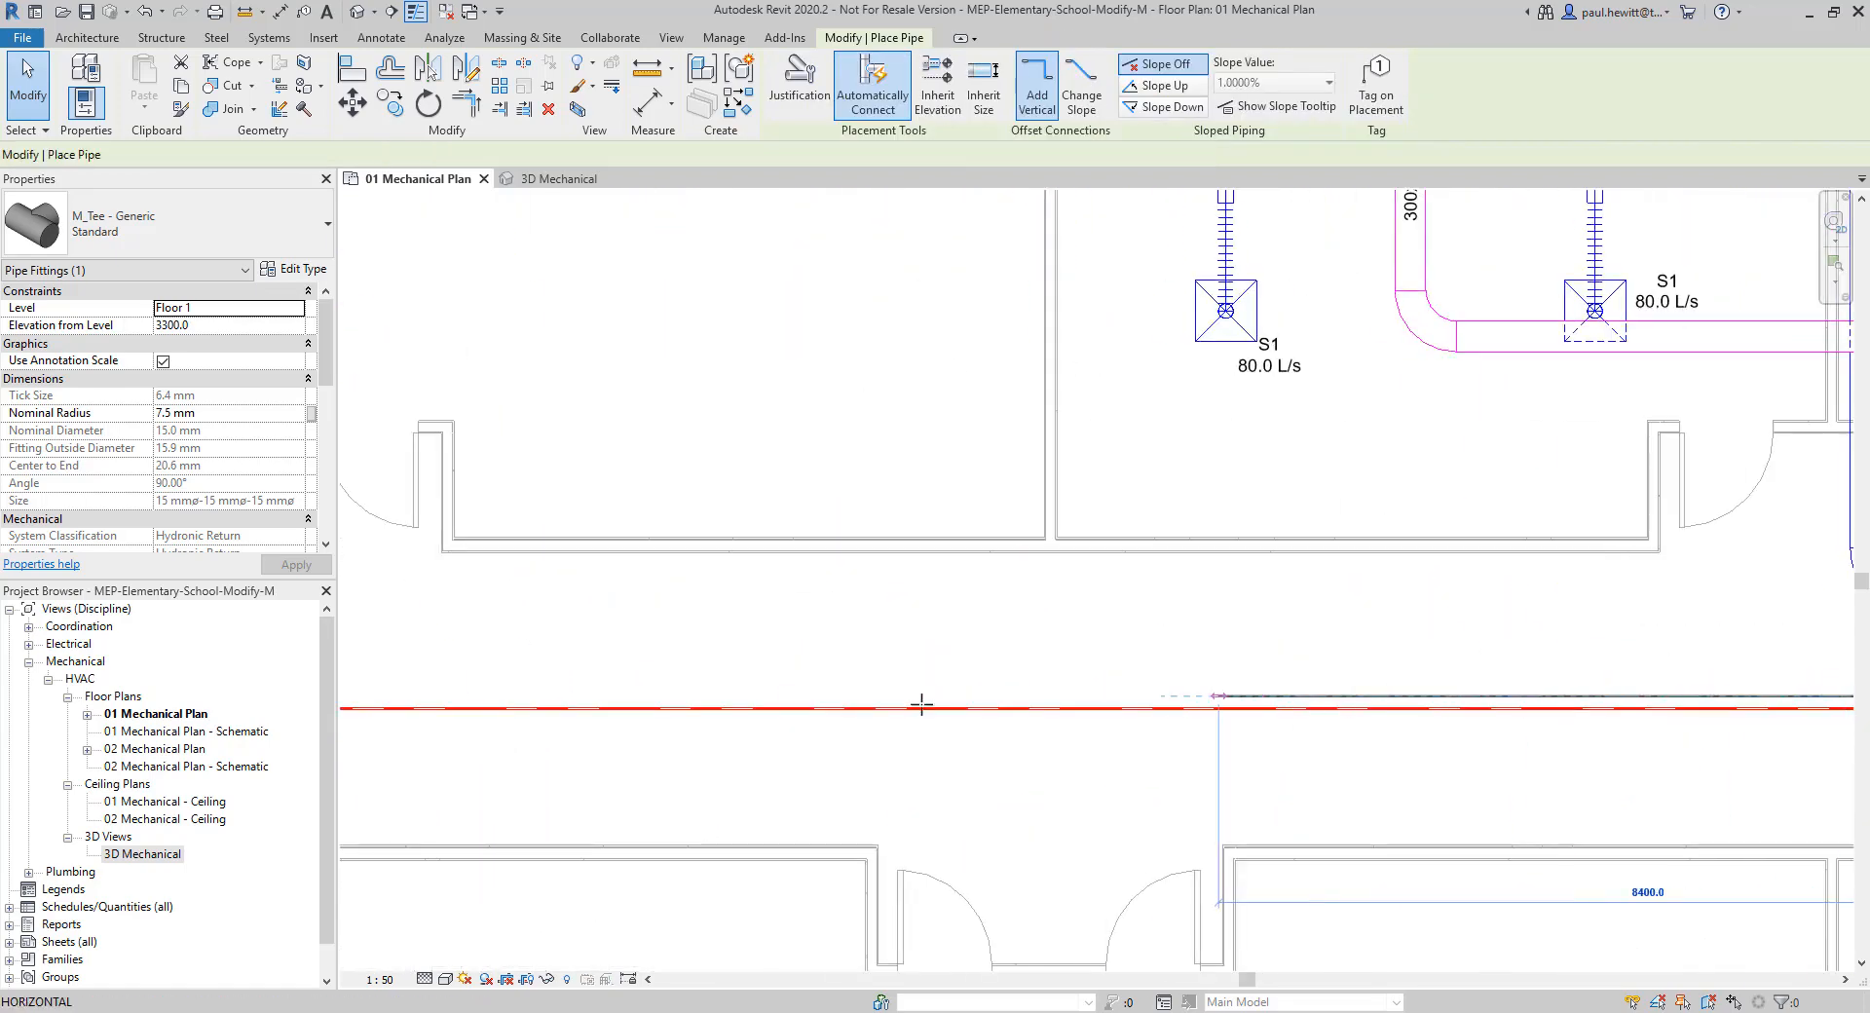
pyautogui.moveTo(506, 688); pyautogui.dragTo(1461, 705, button='middle')
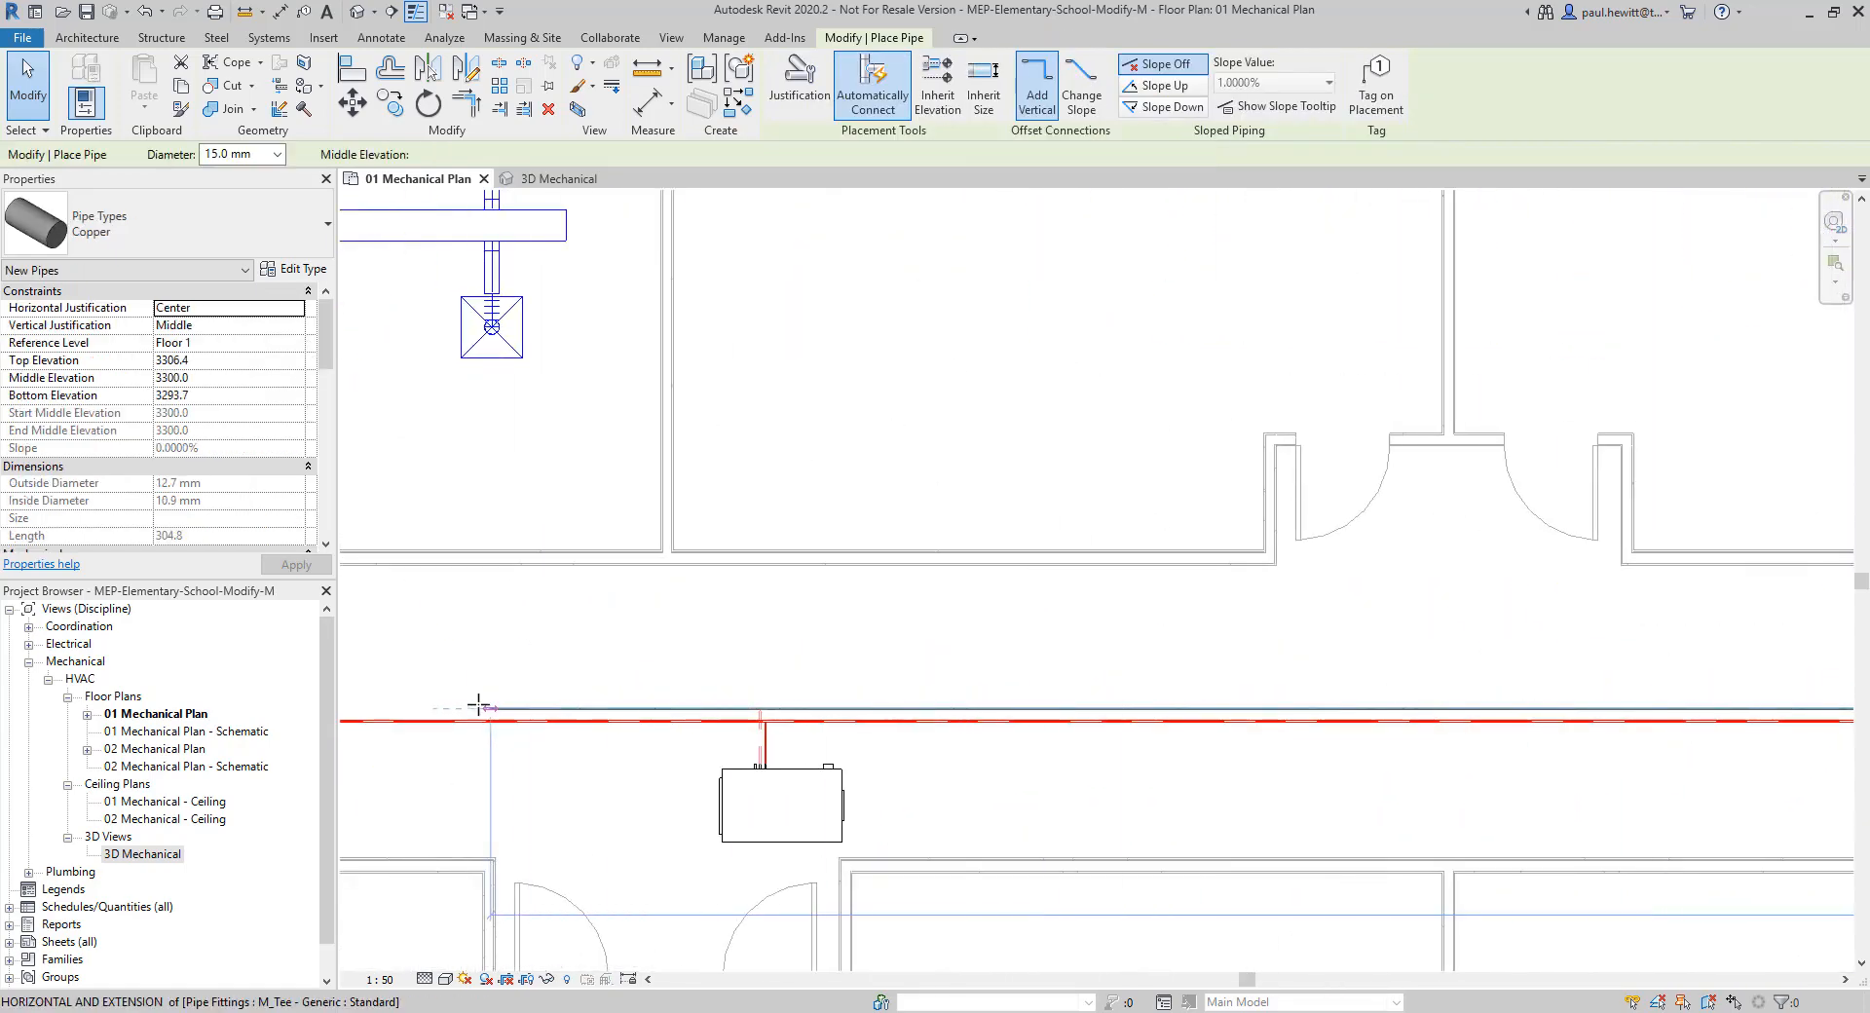
pyautogui.moveTo(480, 710); pyautogui.dragTo(1015, 725, button='middle')
pyautogui.moveTo(412, 718); pyautogui.dragTo(870, 737, button='middle')
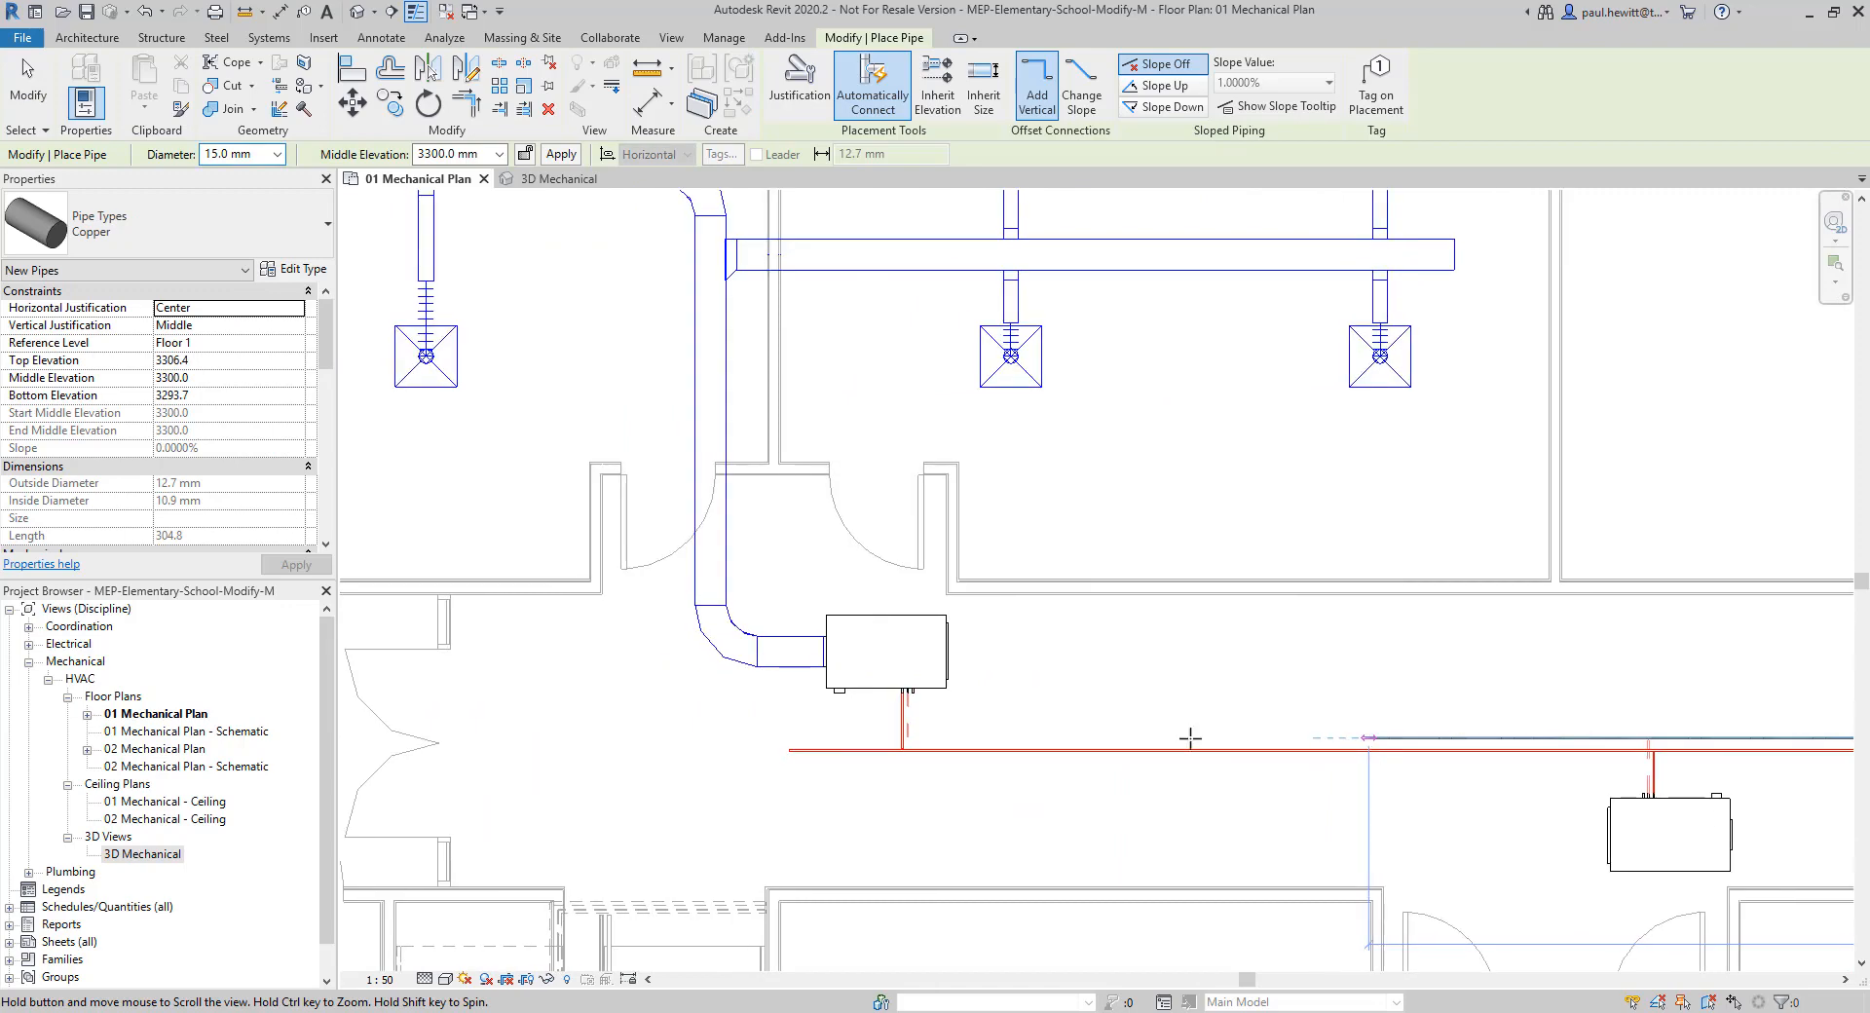
pyautogui.scroll(3, 870, 737)
pyautogui.click(880, 737)
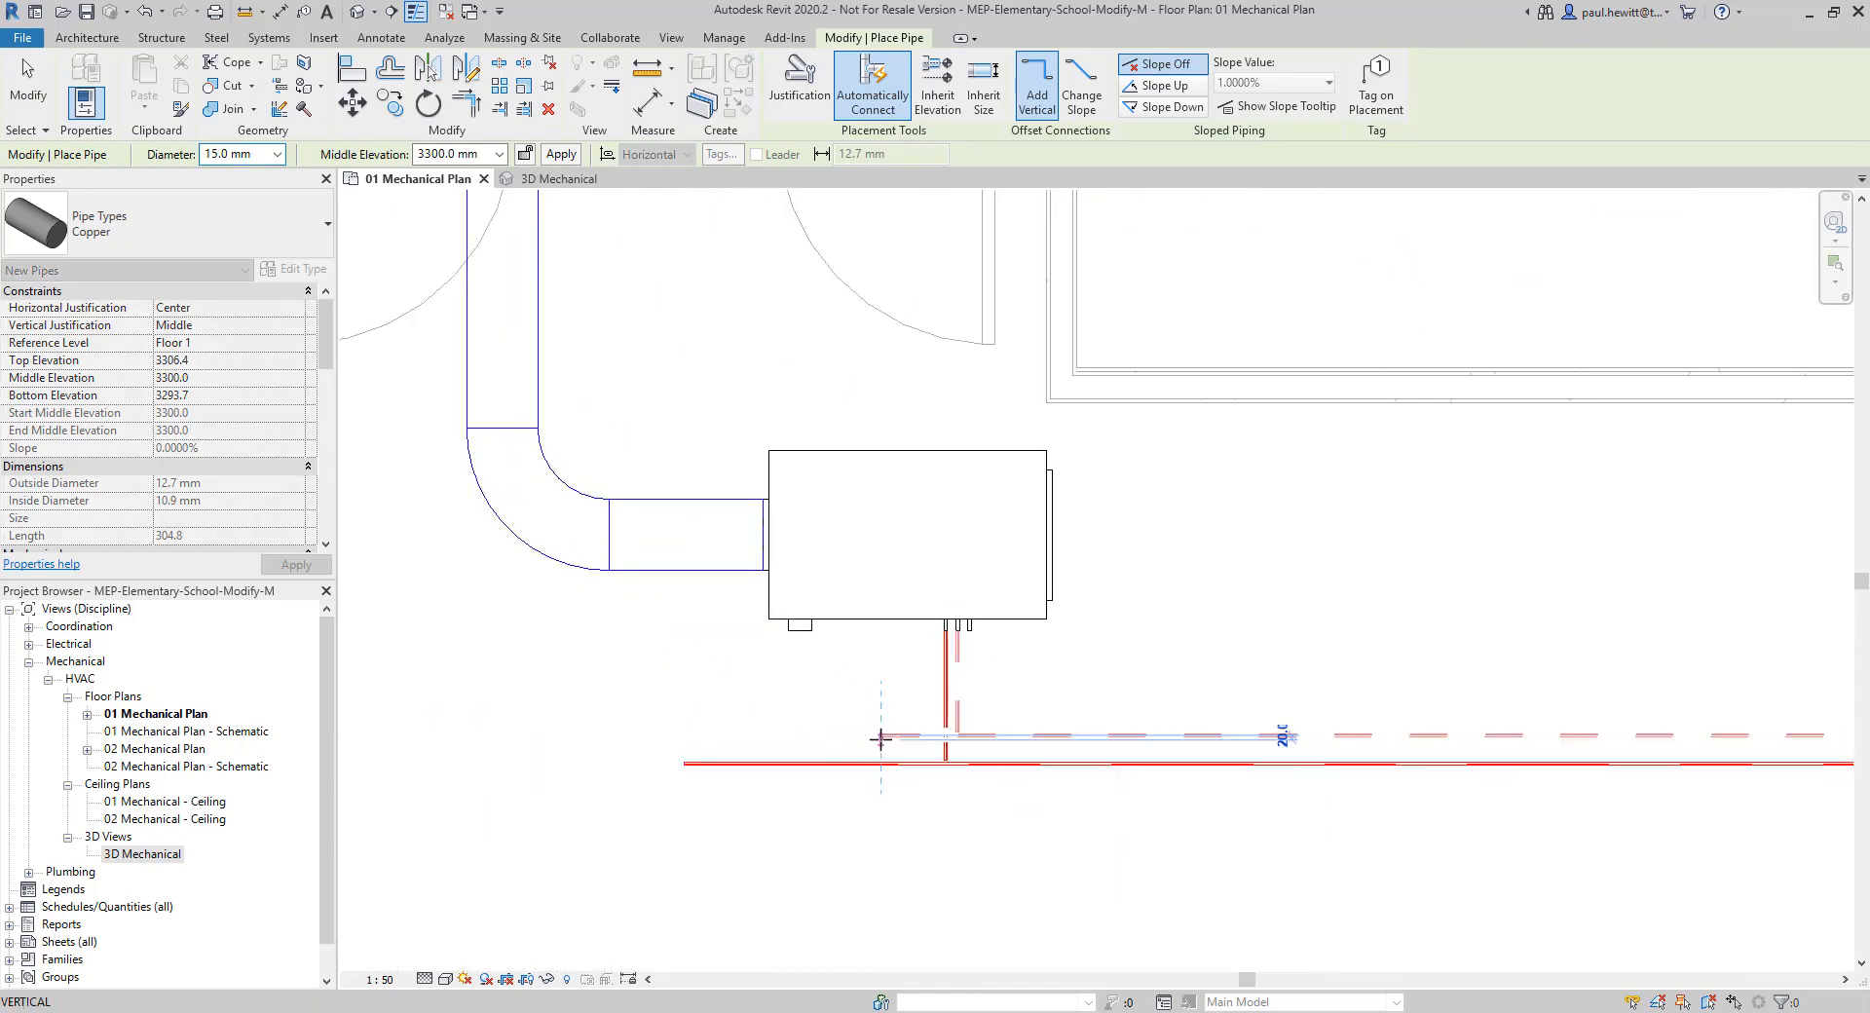
pyautogui.press('Escape')
pyautogui.press('Escape')
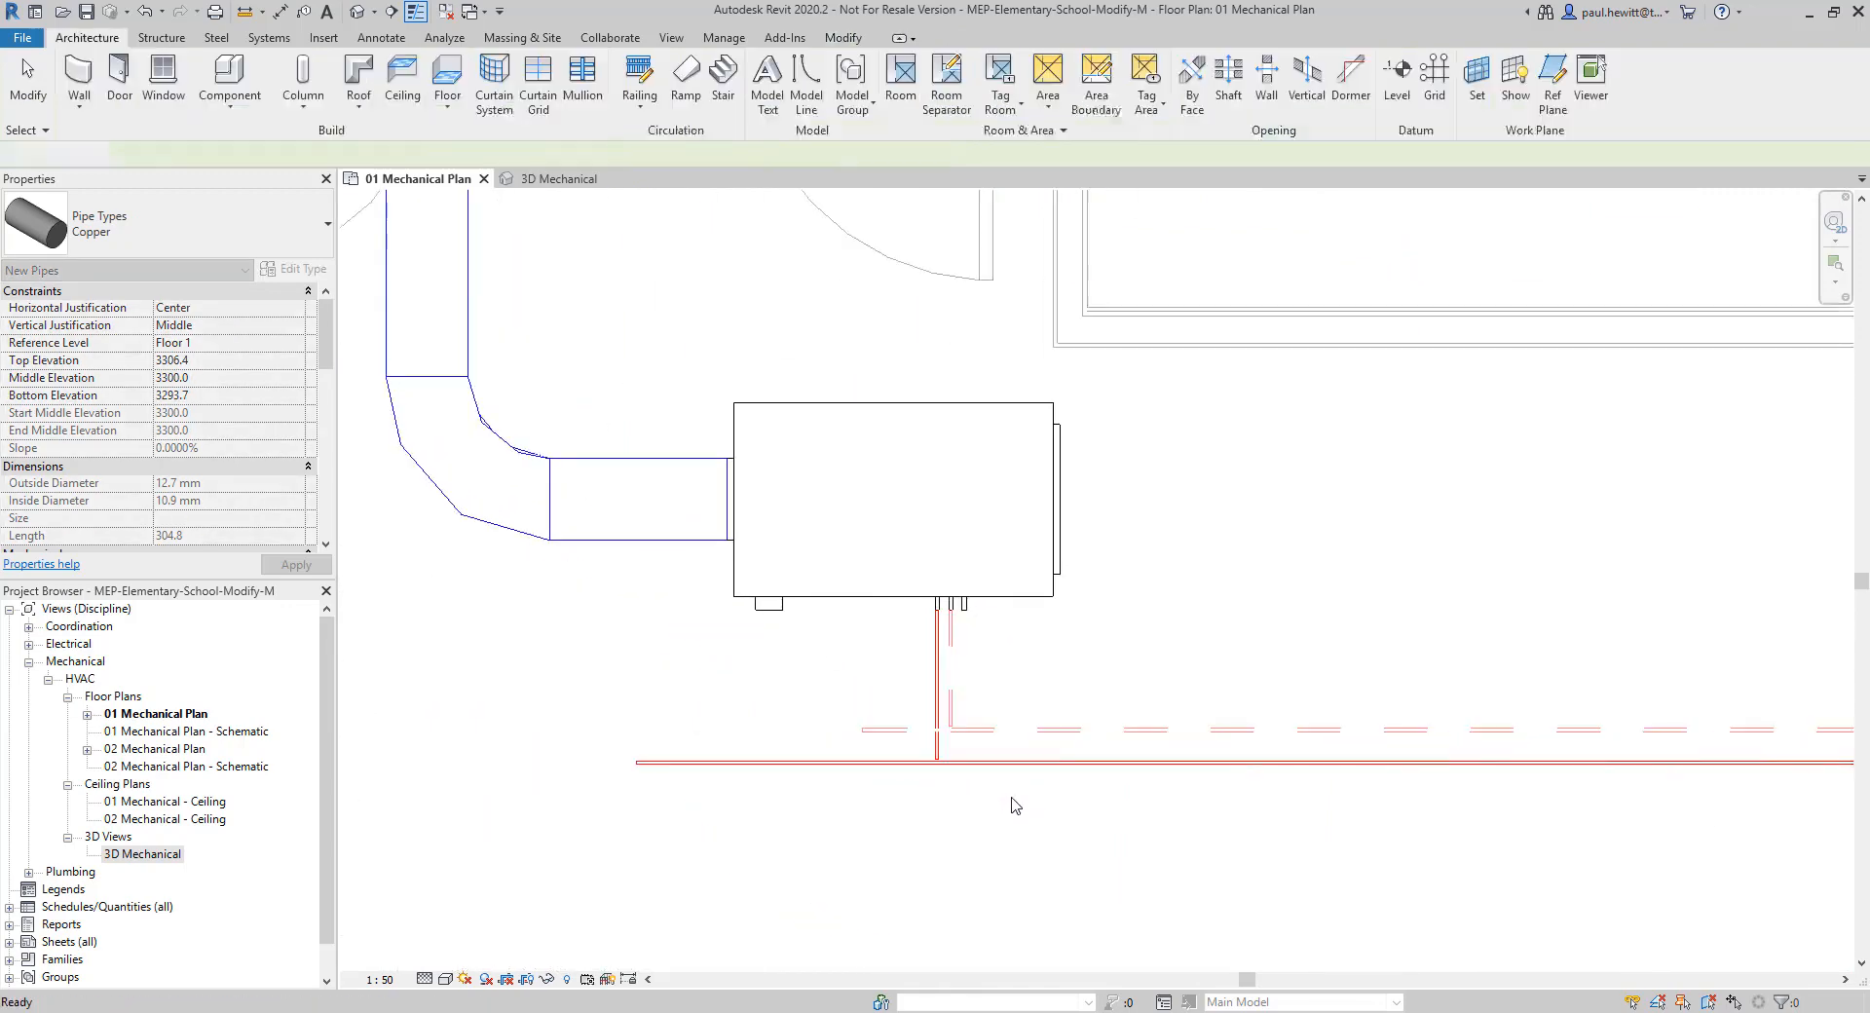
# Trim/extend the new return and supply mains to corners with the matching branch pipes of the farthest west-end unit
pyautogui.scroll(3, 1011, 806)
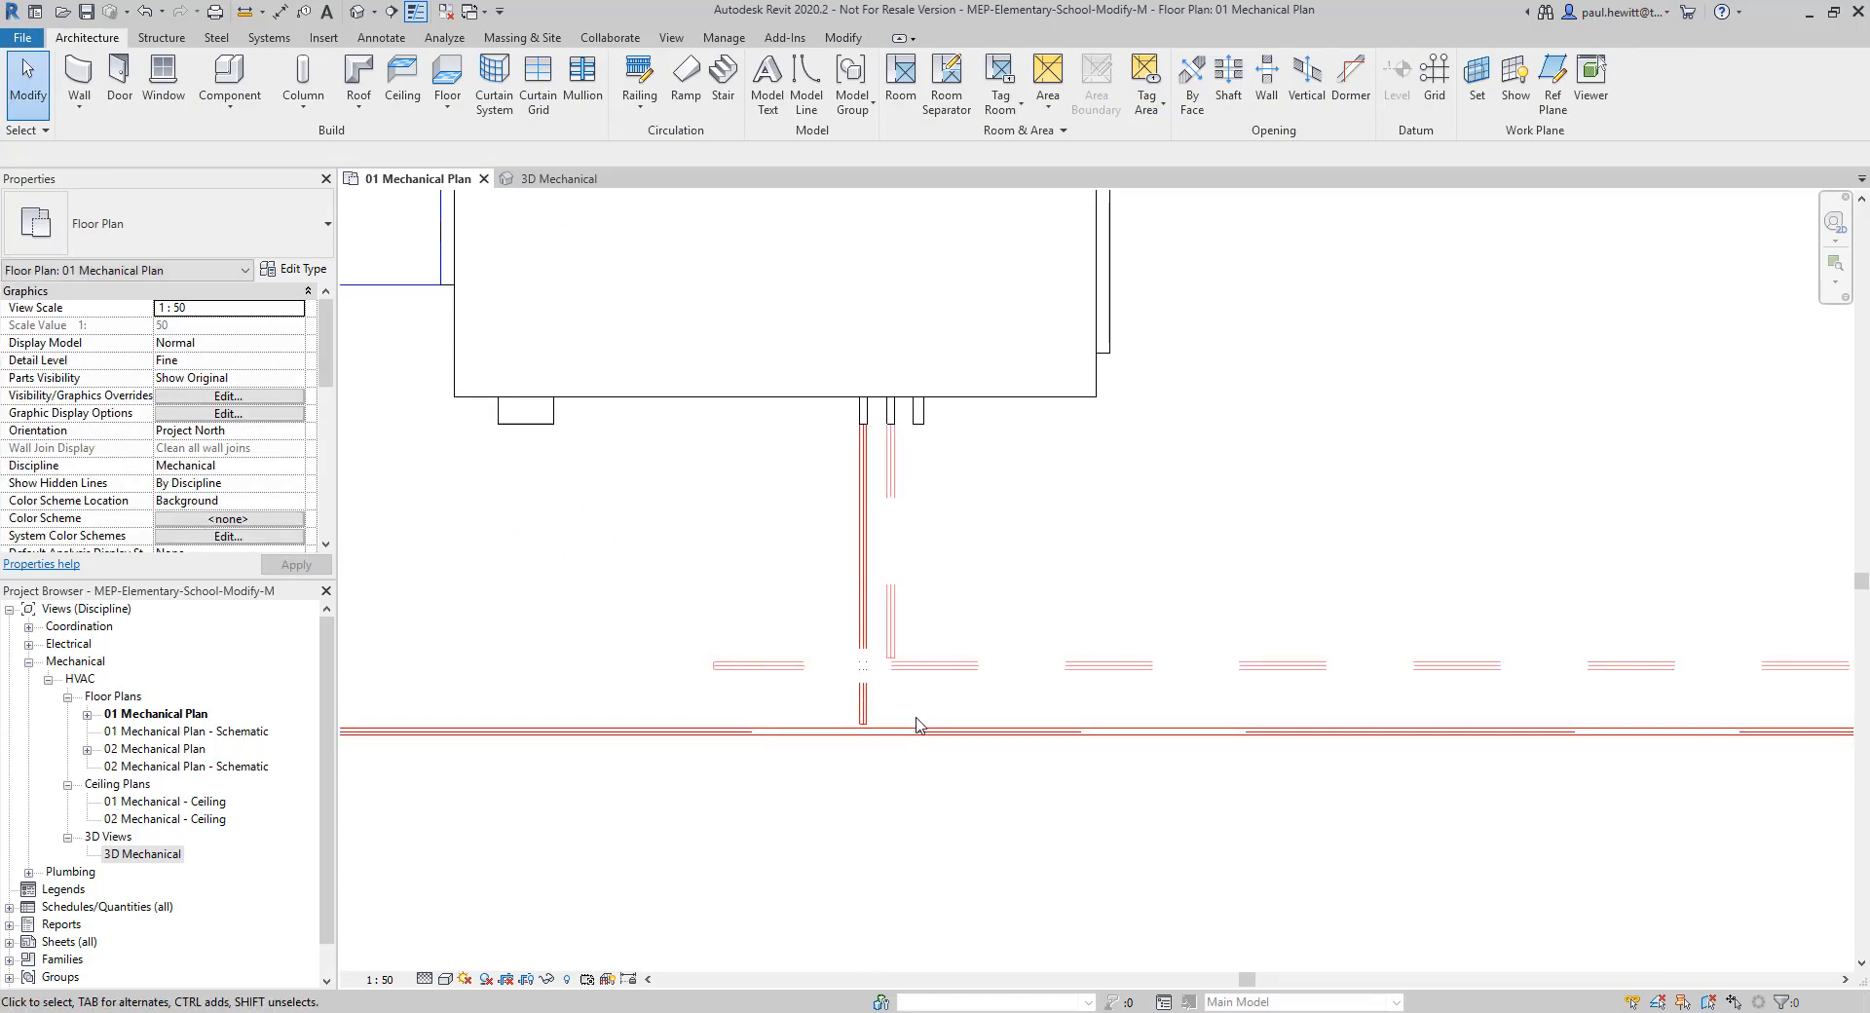
pyautogui.click(840, 39)
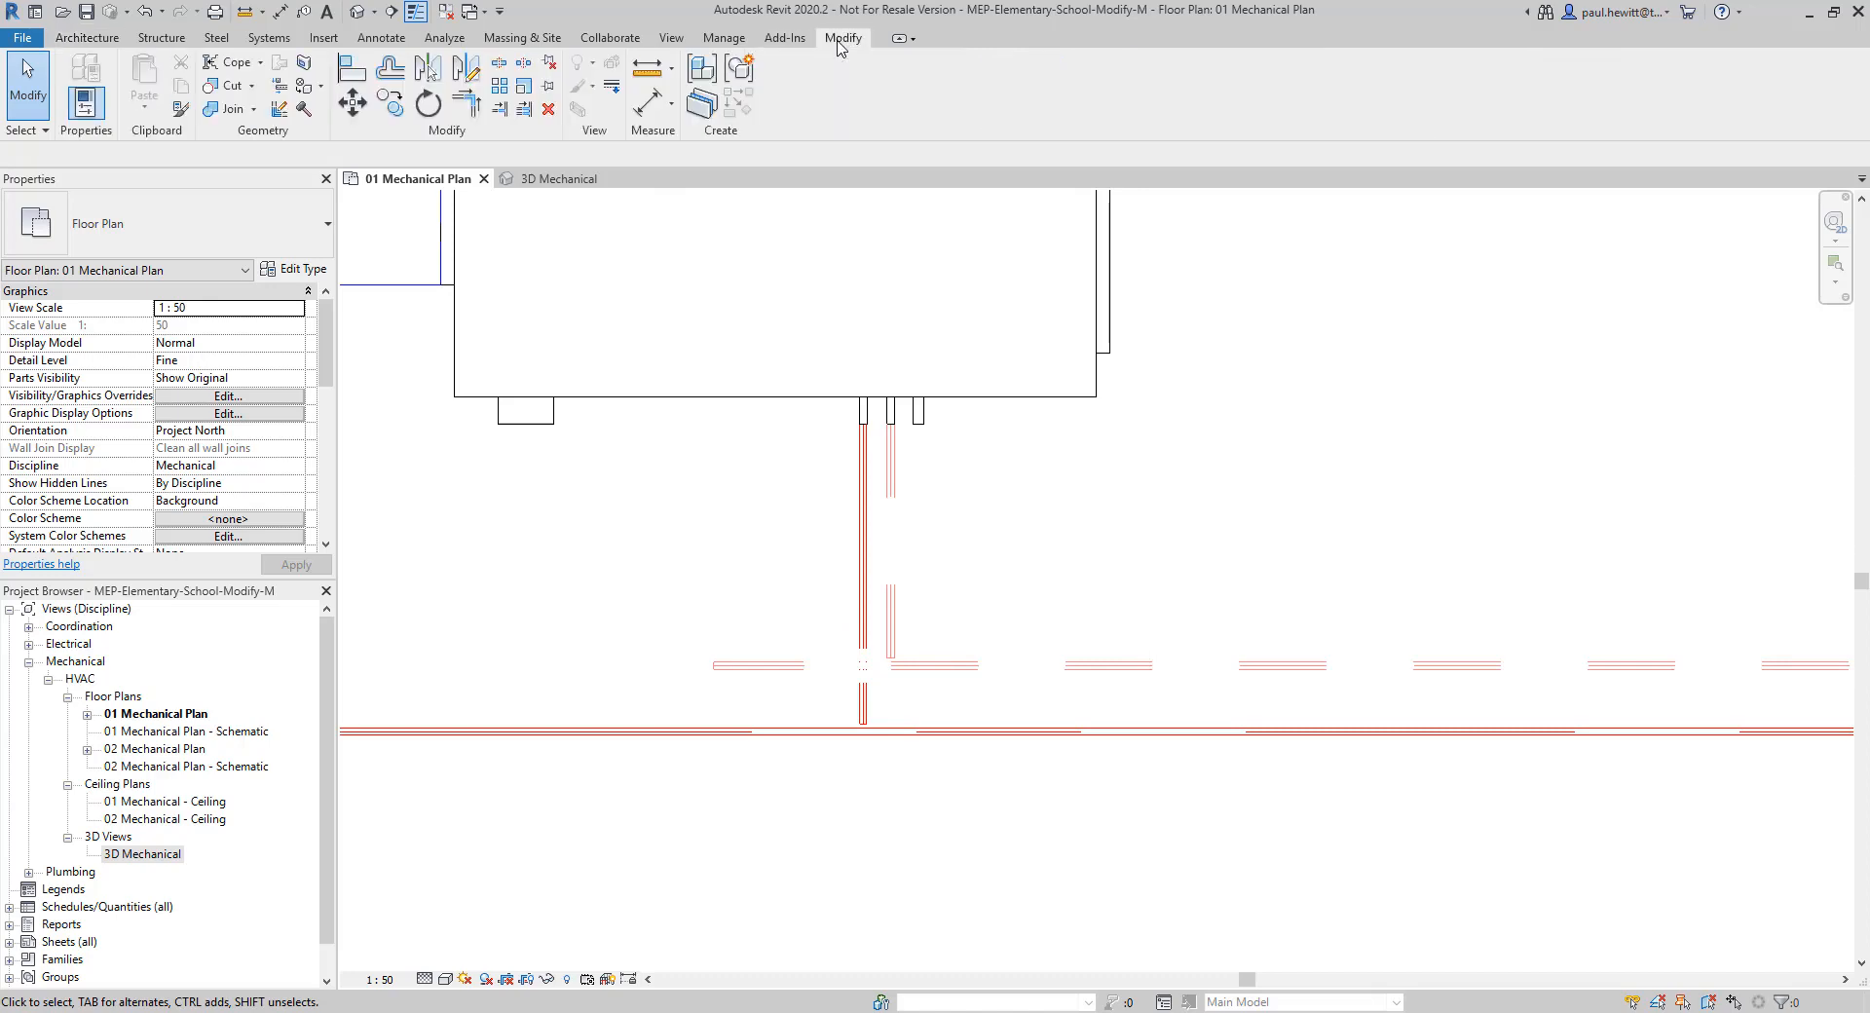
pyautogui.click(475, 109)
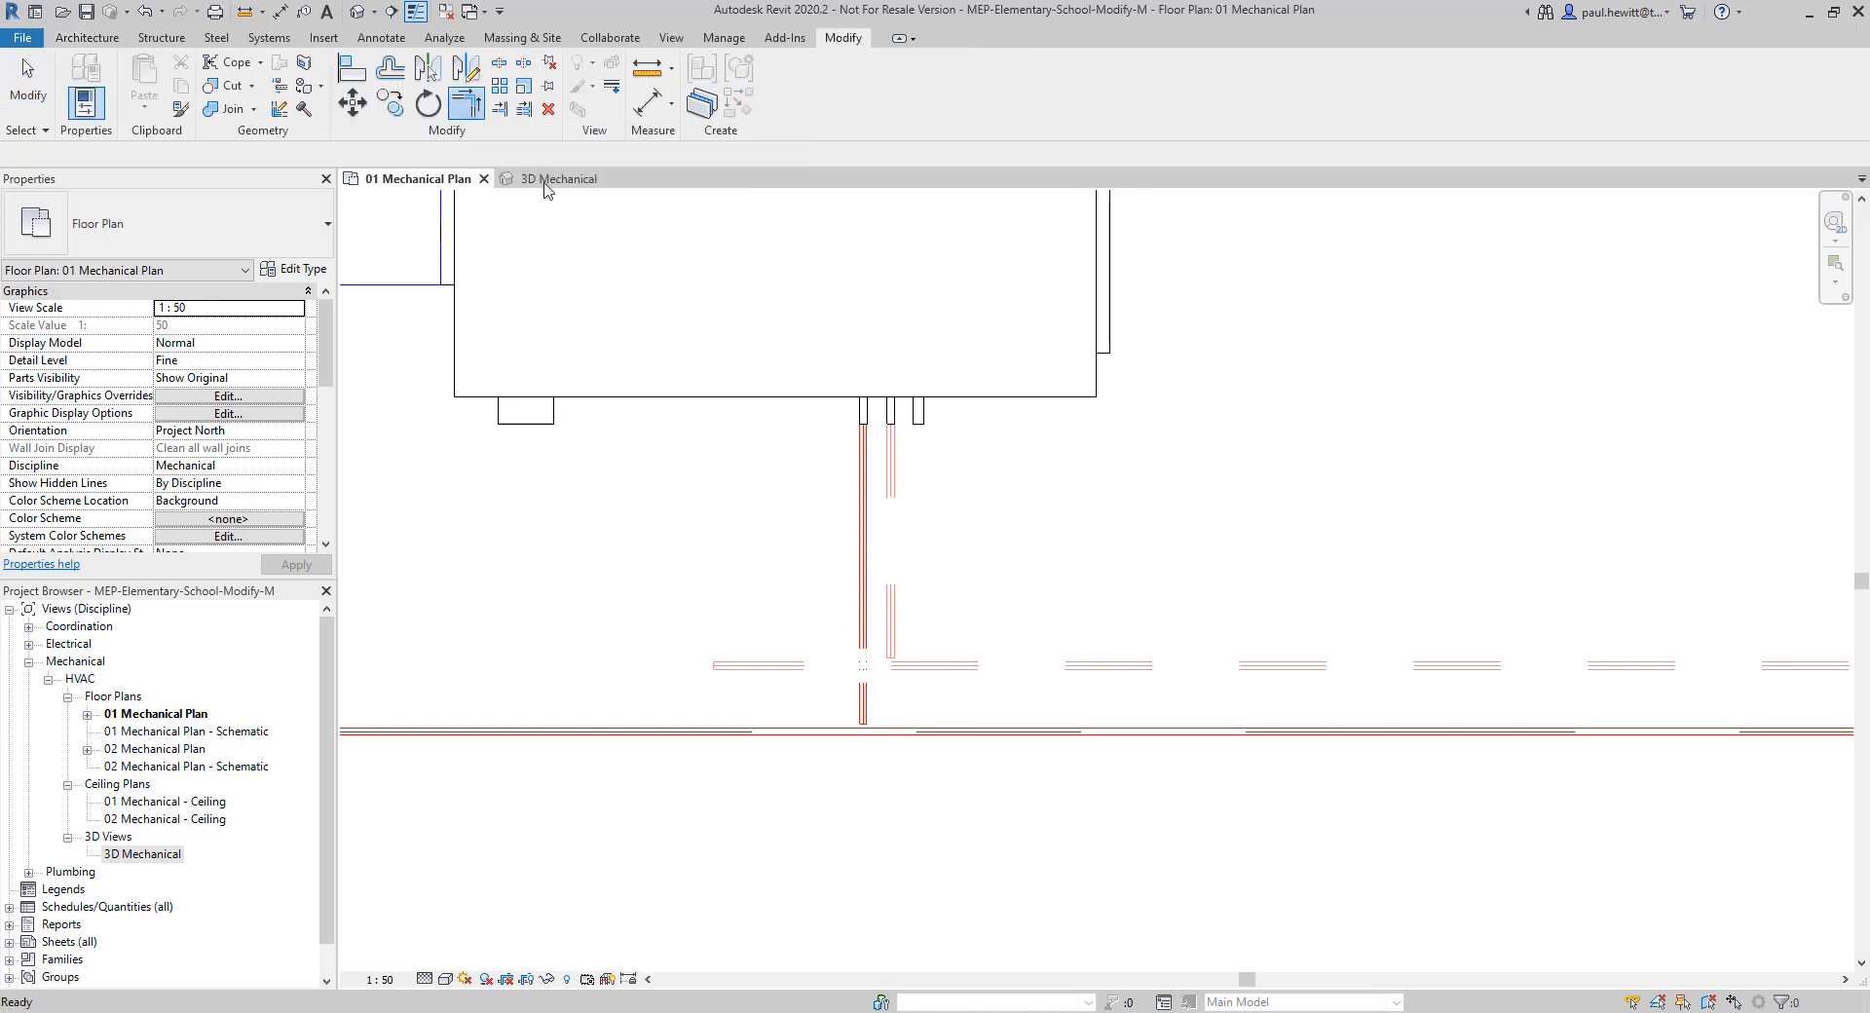
pyautogui.click(893, 619)
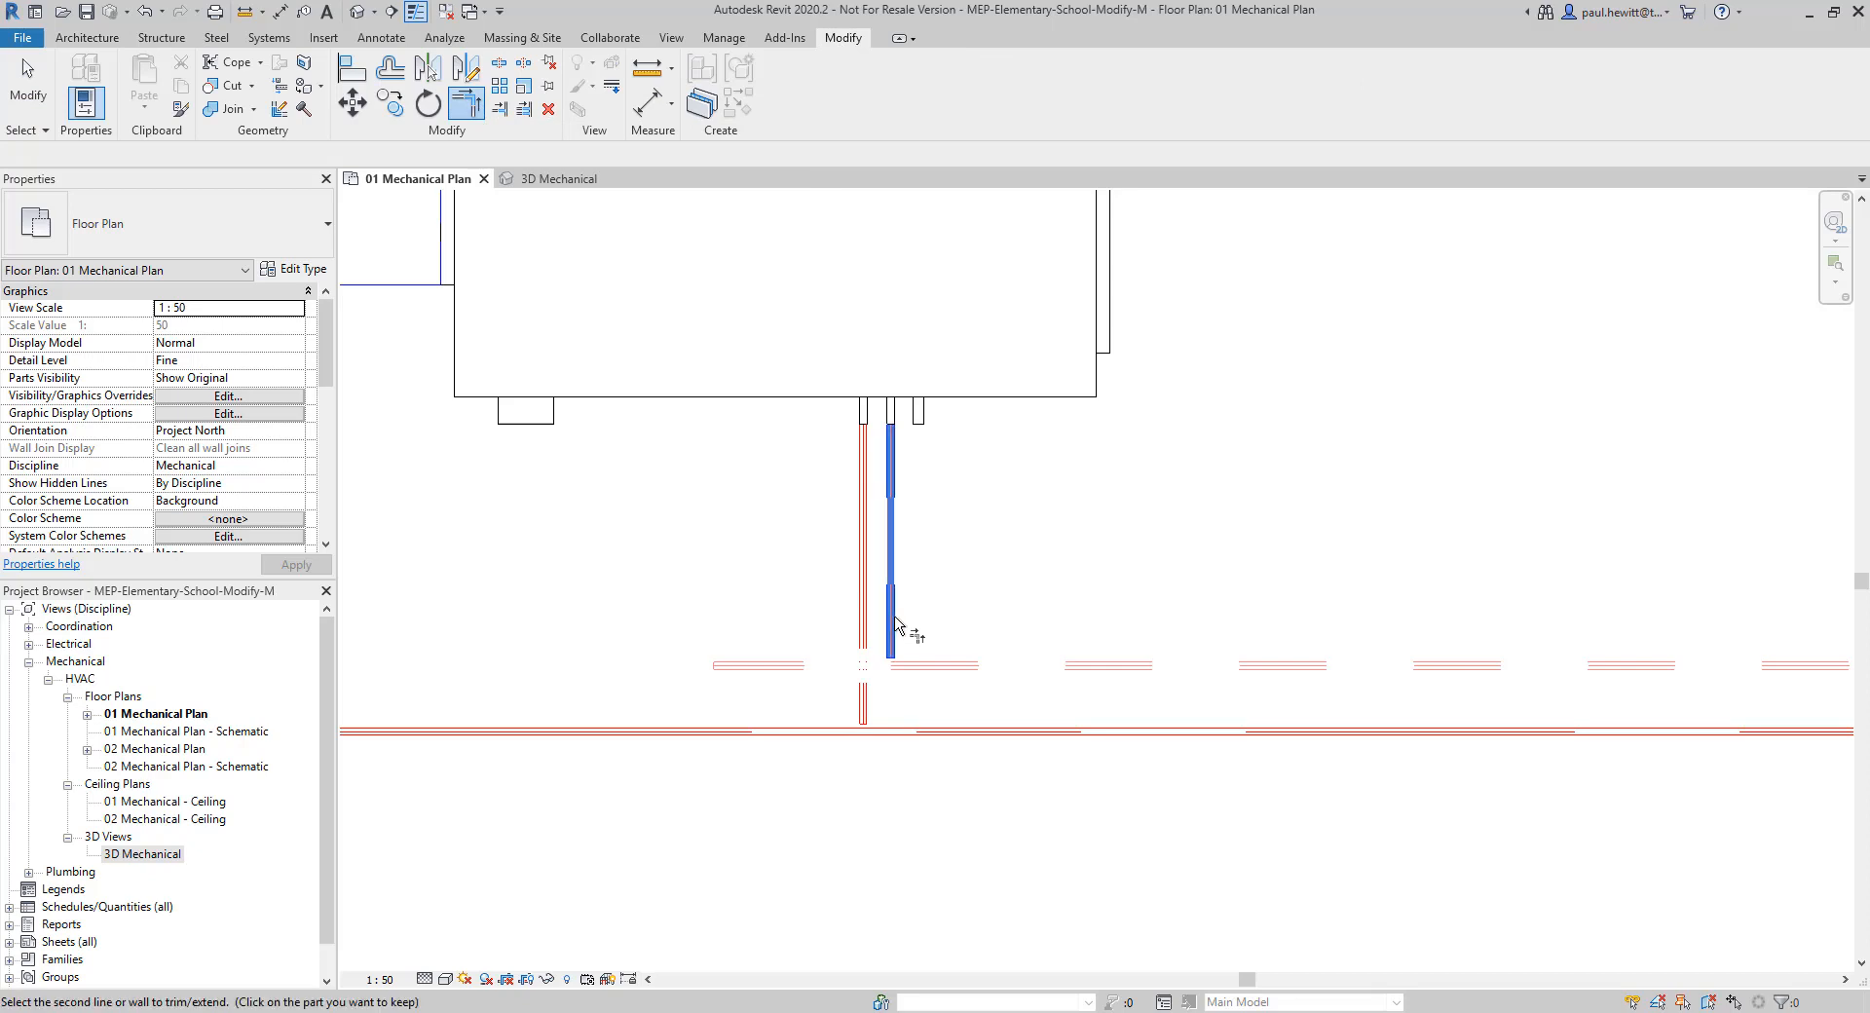
pyautogui.click(959, 670)
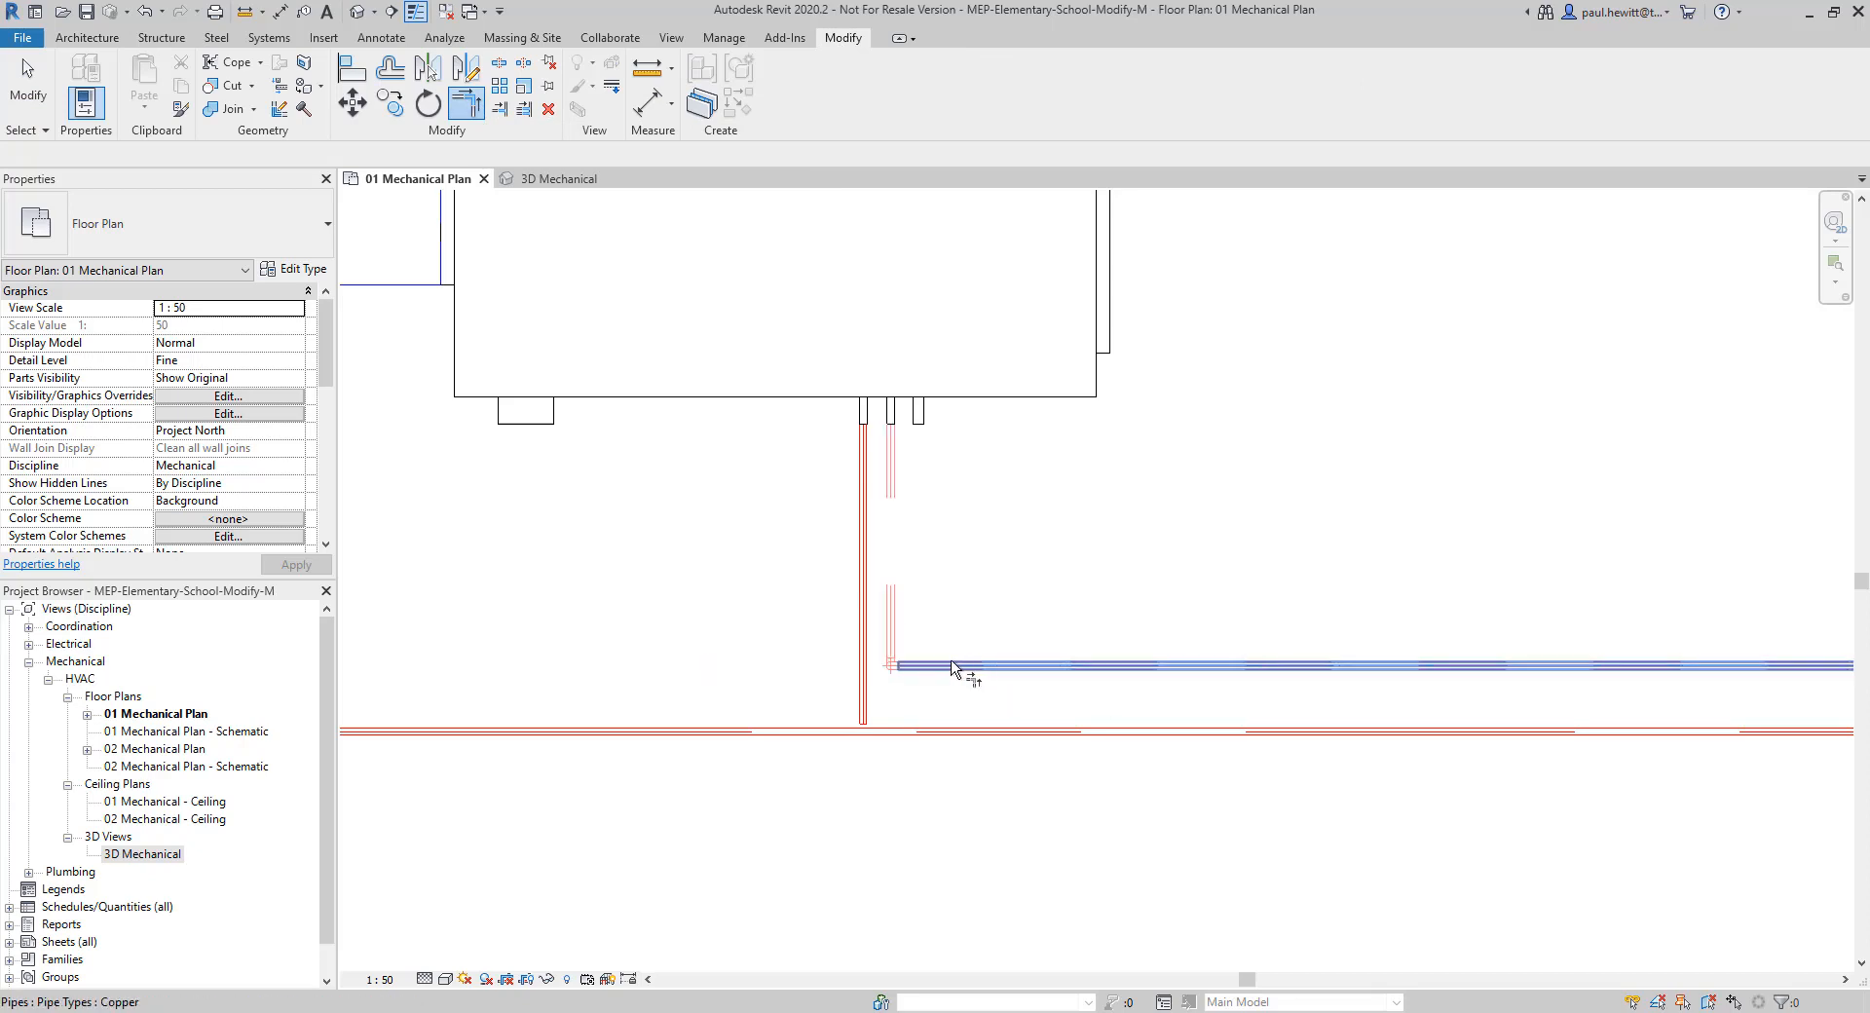
pyautogui.click(872, 697)
pyautogui.click(933, 737)
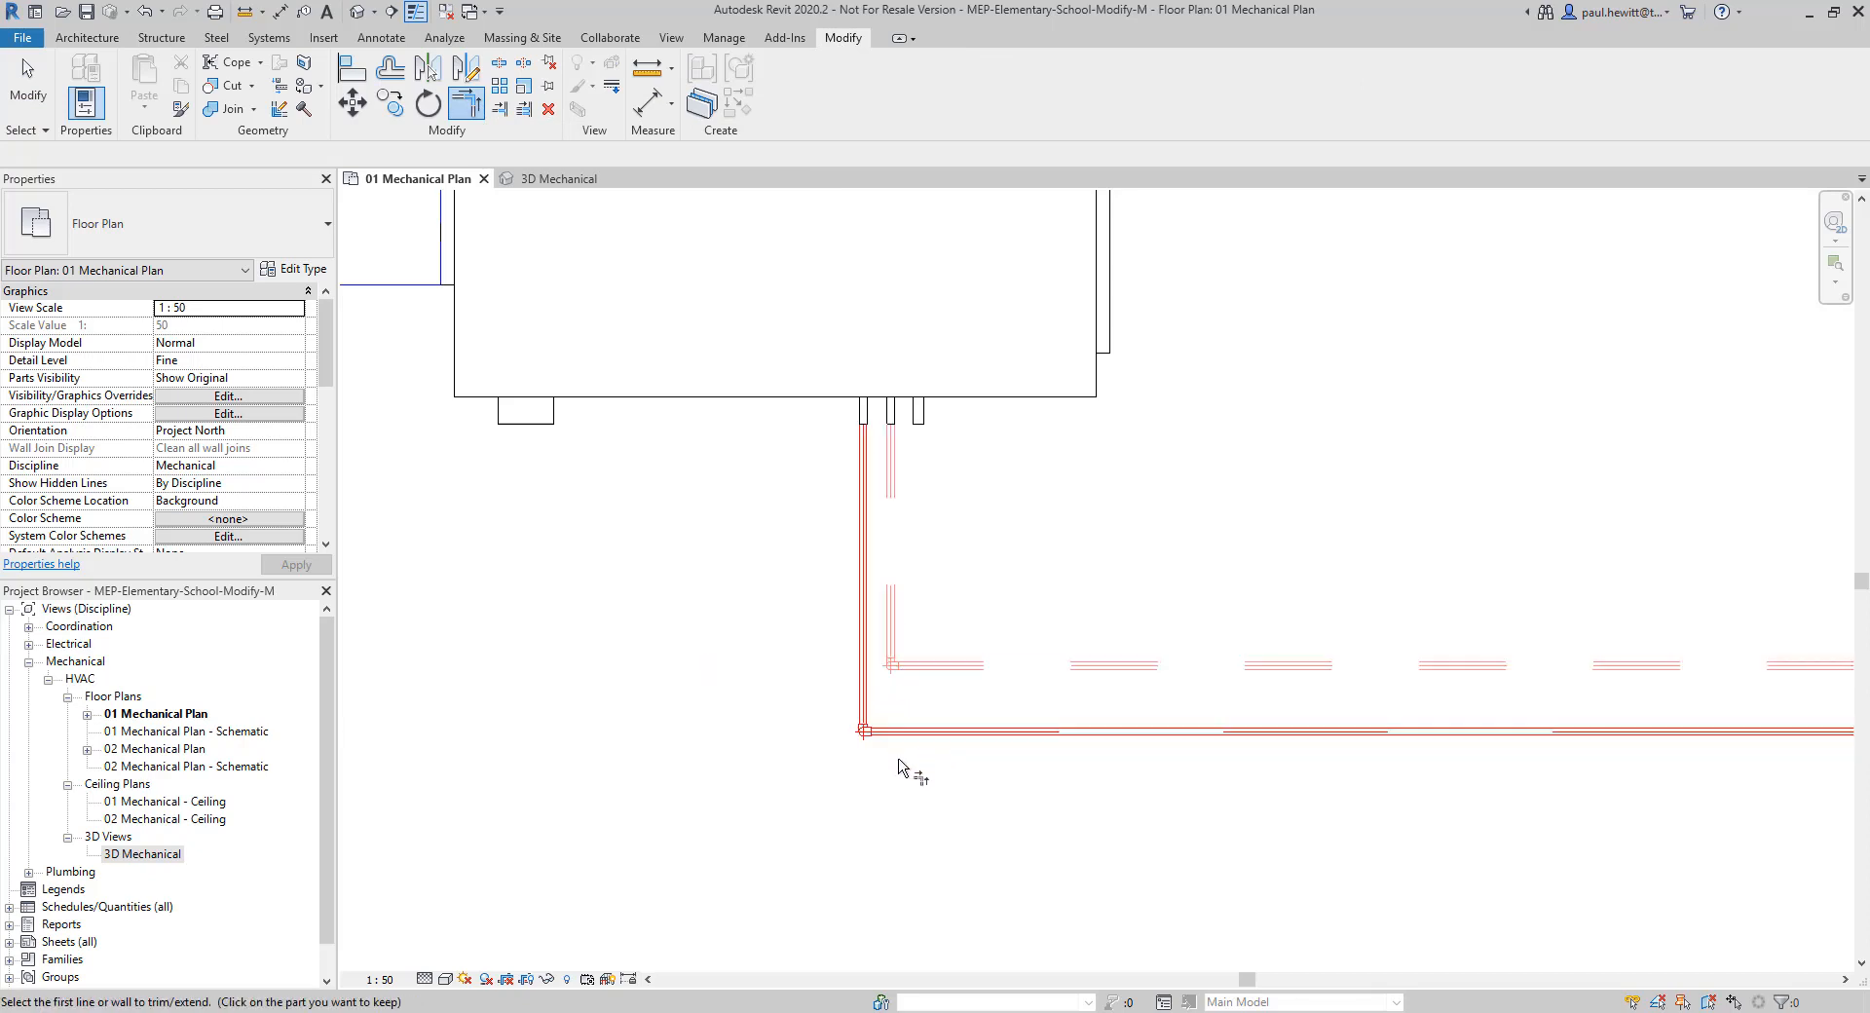
# Extend the nearer west-end unit's return and supply branch pipes to their matching new mains with Trim/Extend Single Element
pyautogui.scroll(4, 876, 755)
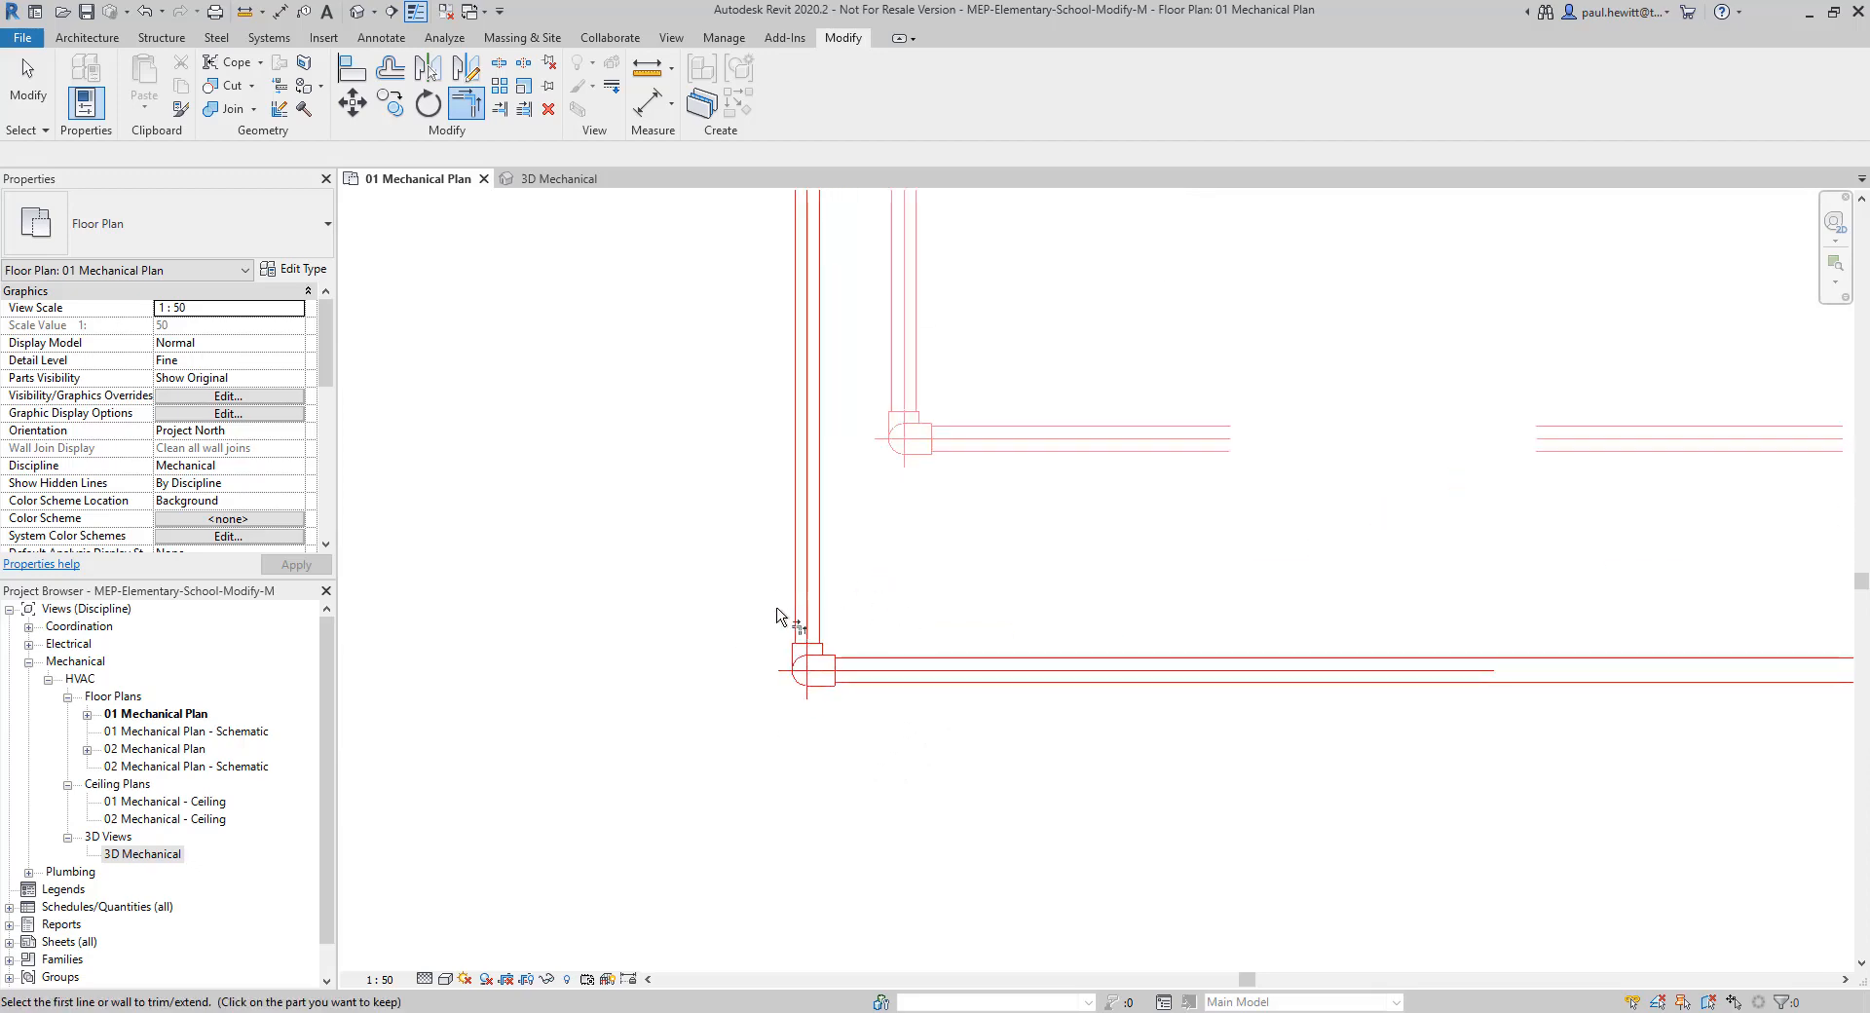
pyautogui.scroll(-4, 780, 611)
pyautogui.moveTo(1250, 699); pyautogui.dragTo(663, 703, button='middle')
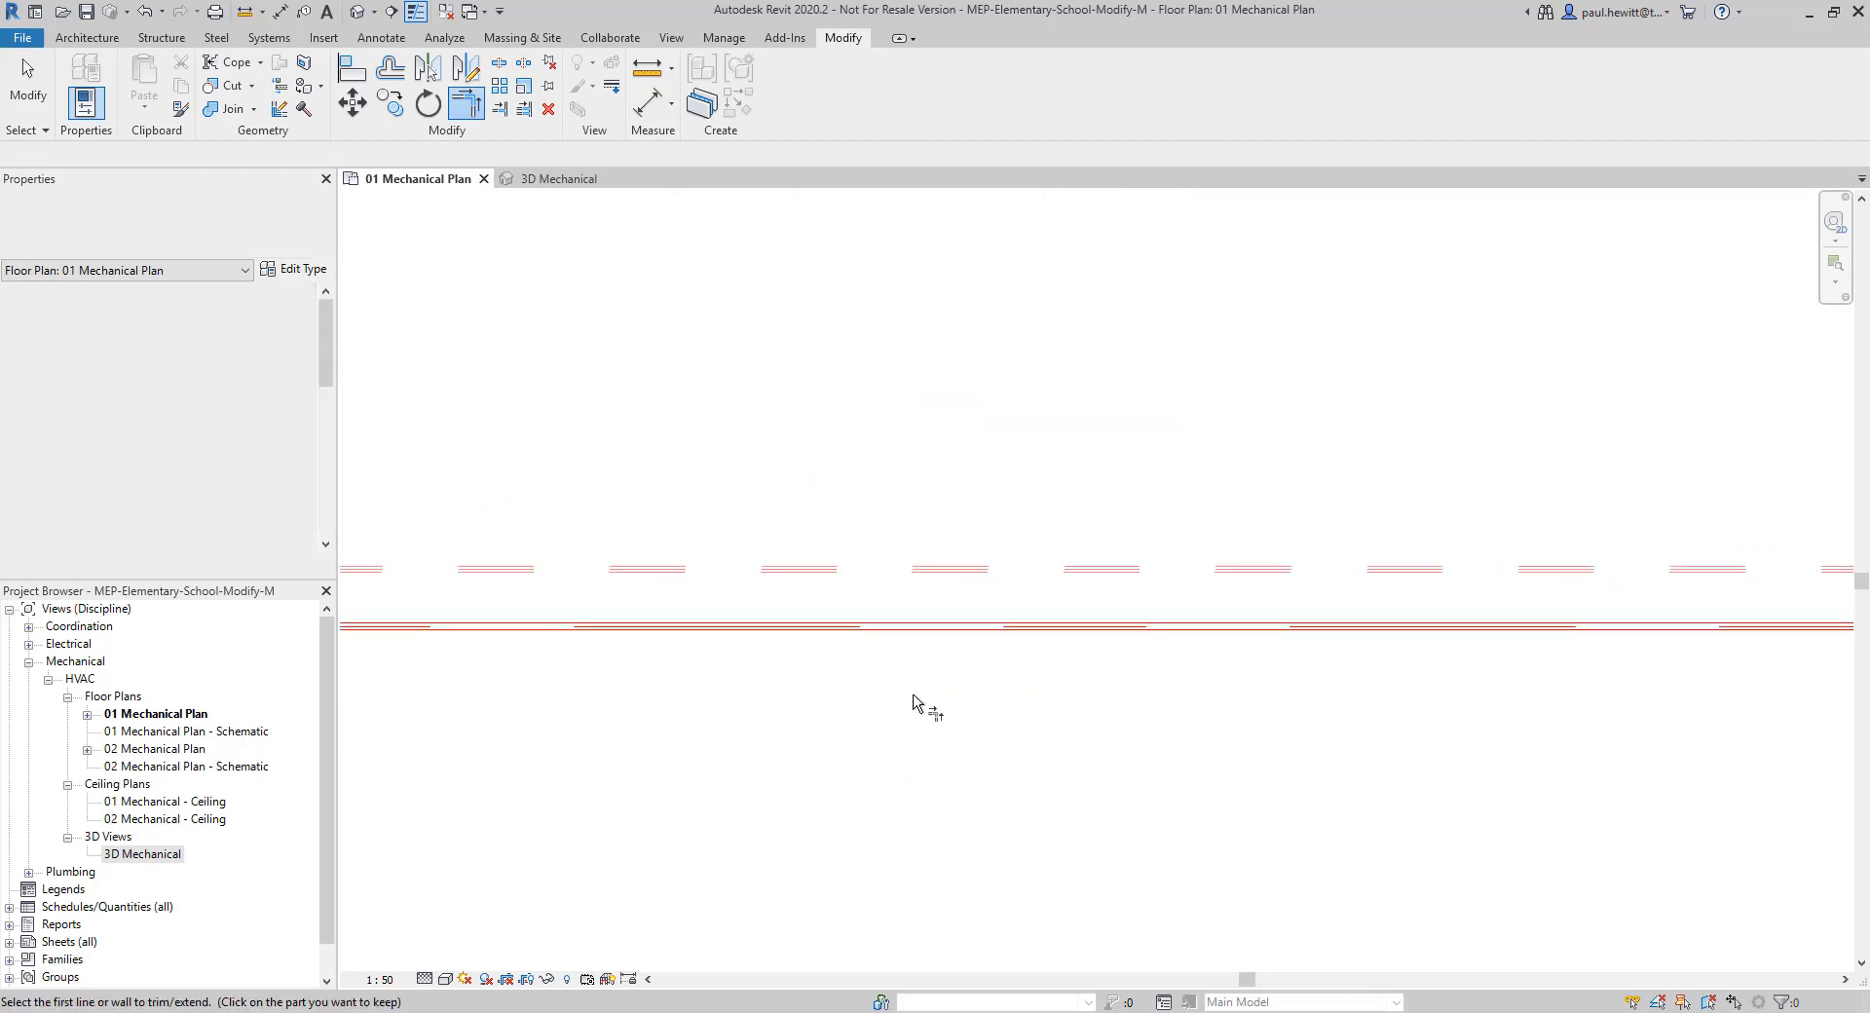
pyautogui.moveTo(1535, 718); pyautogui.dragTo(558, 714, button='middle')
pyautogui.moveTo(1317, 731); pyautogui.dragTo(667, 743, button='middle')
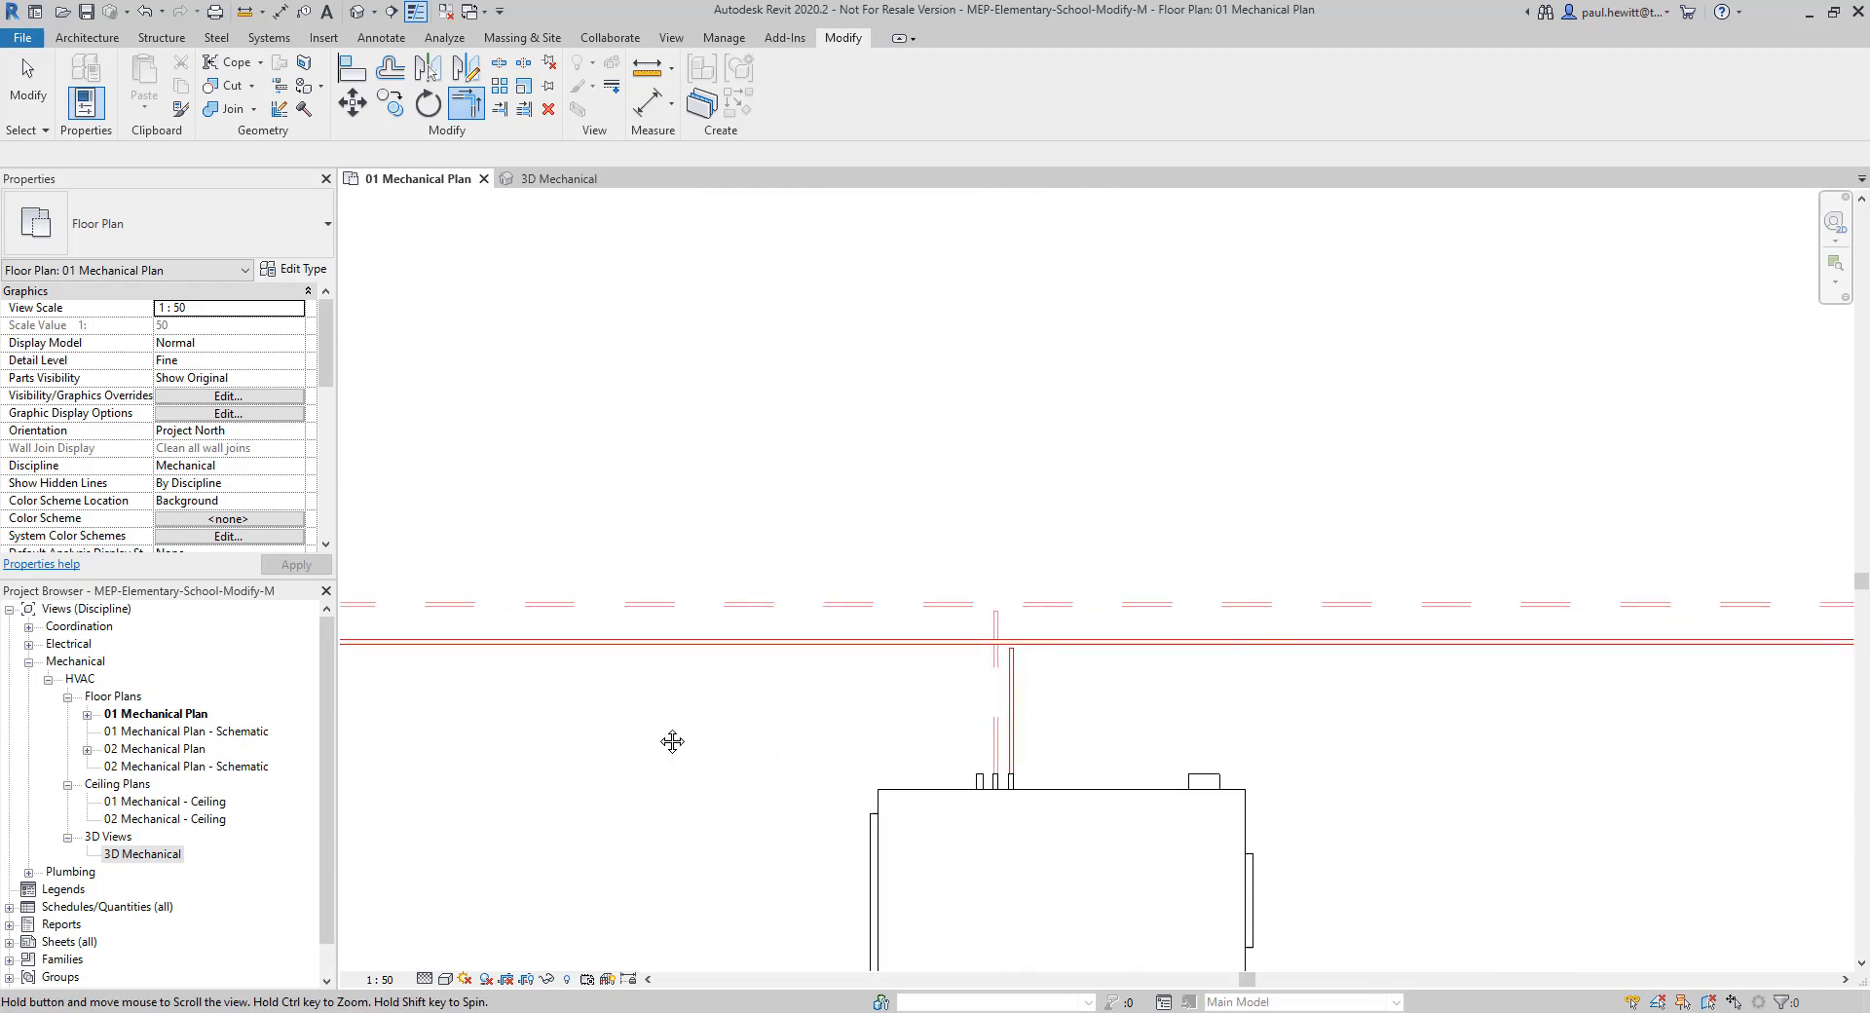
pyautogui.scroll(4, 1093, 743)
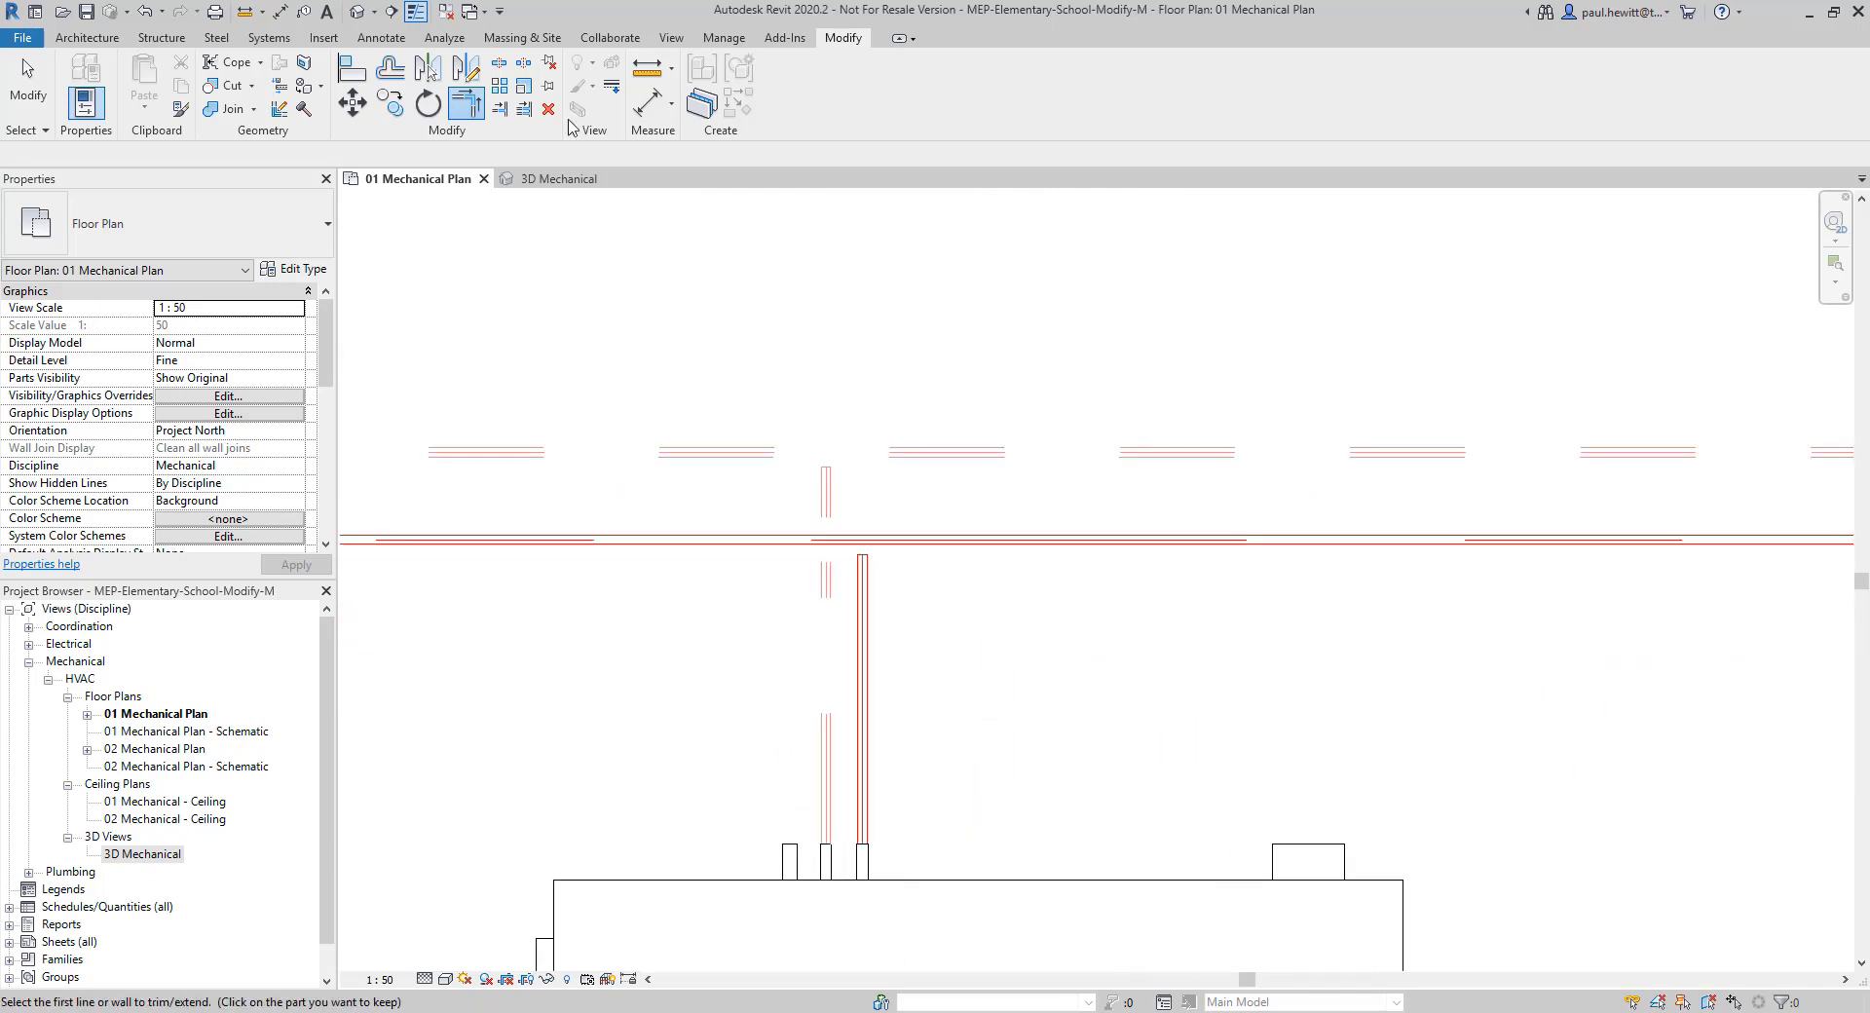
pyautogui.click(27, 86)
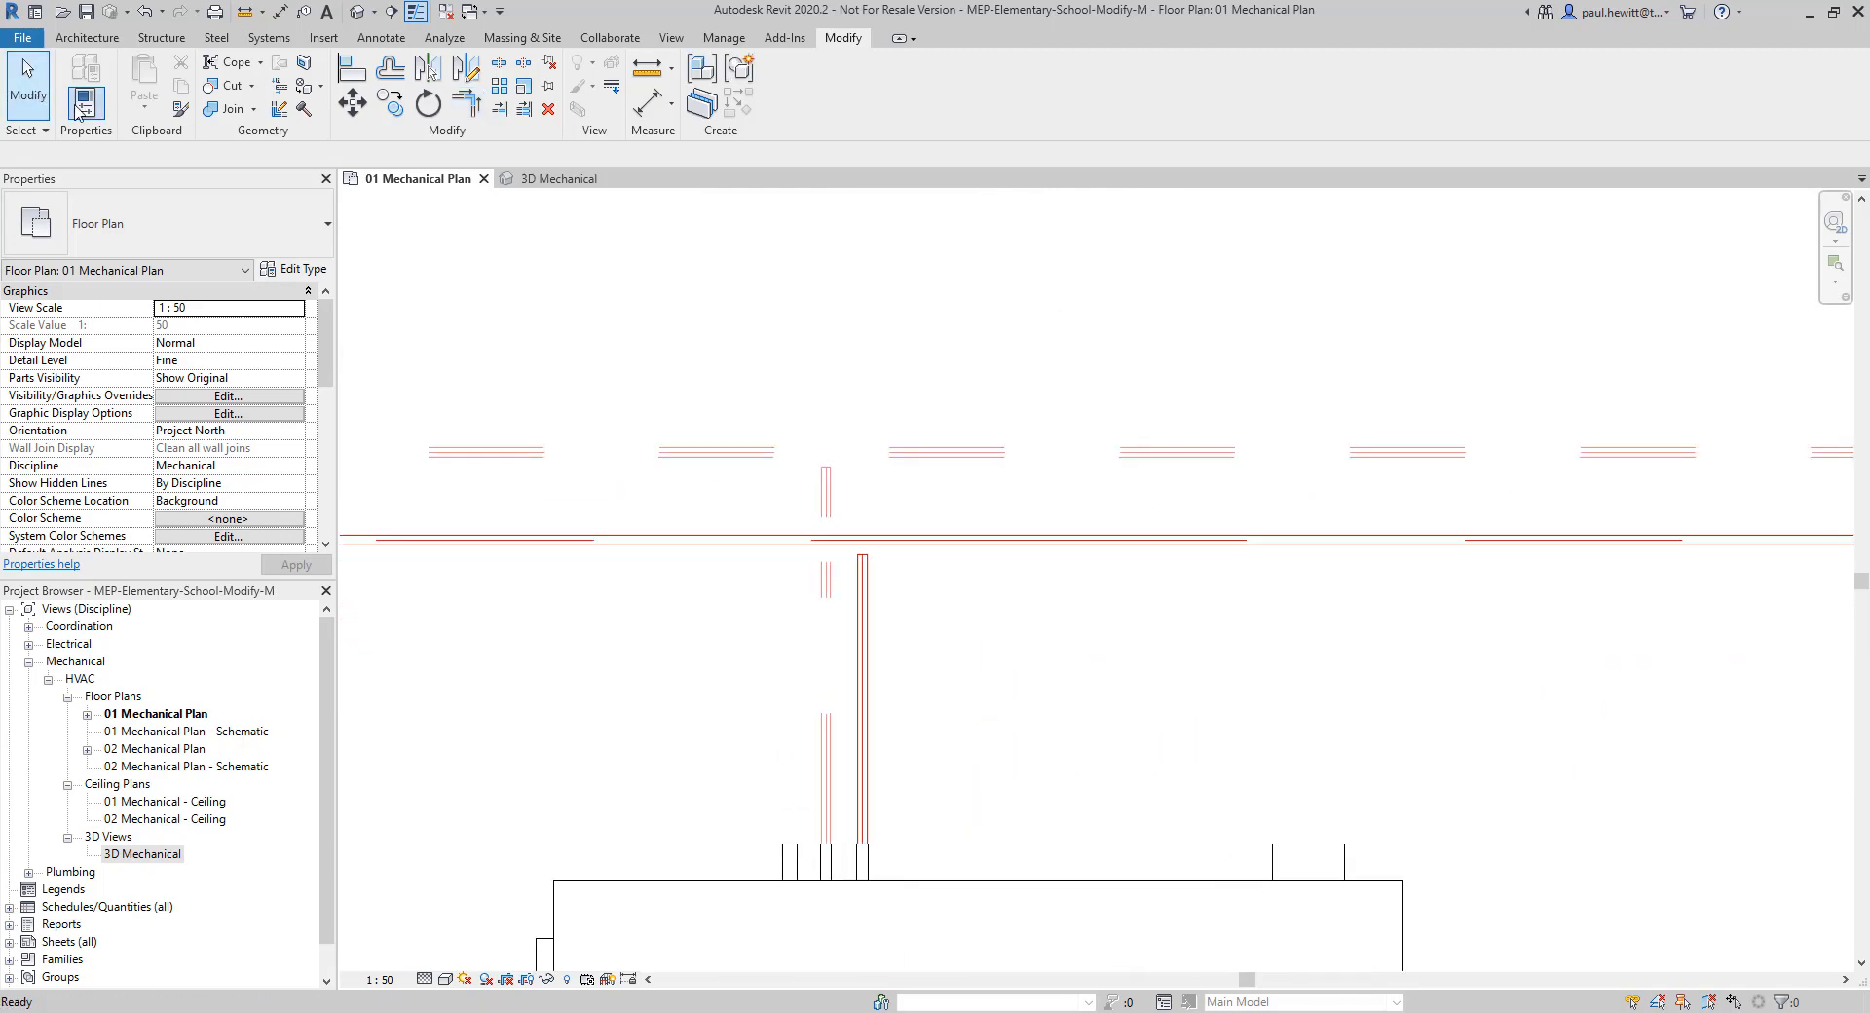
pyautogui.click(501, 113)
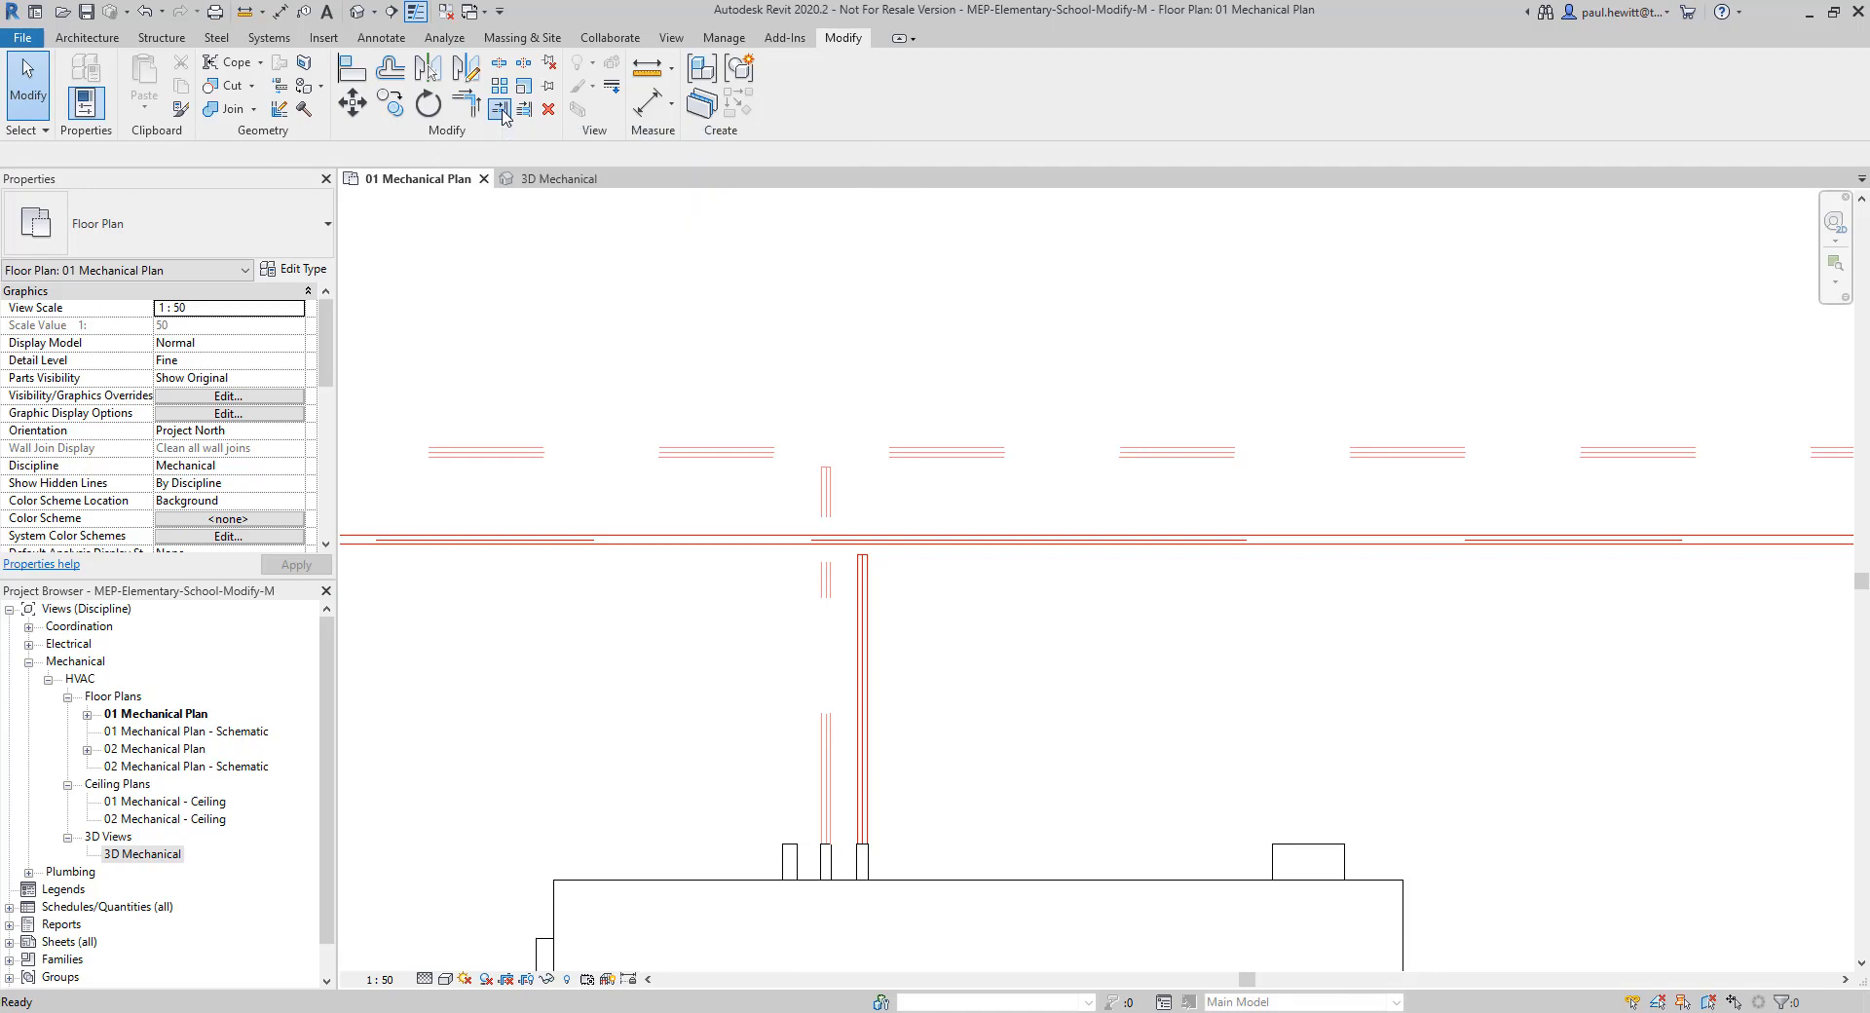
pyautogui.click(894, 450)
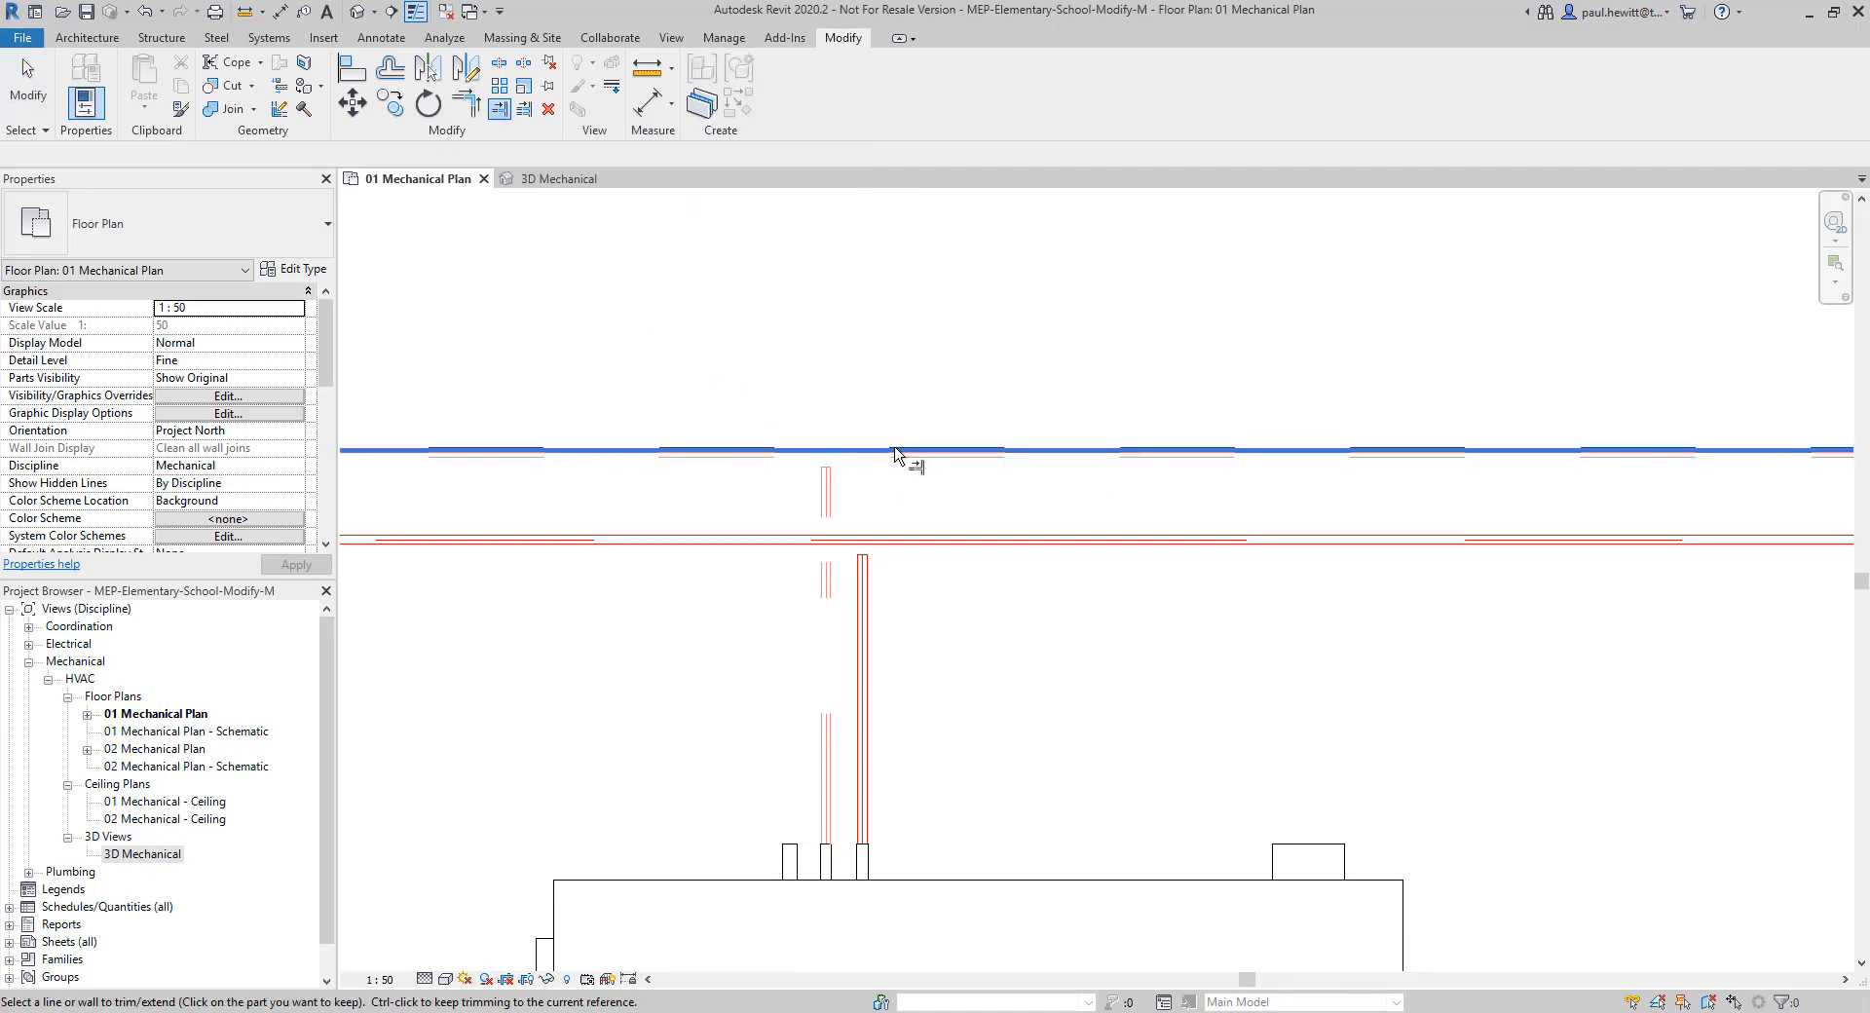
pyautogui.click(829, 494)
pyautogui.click(909, 541)
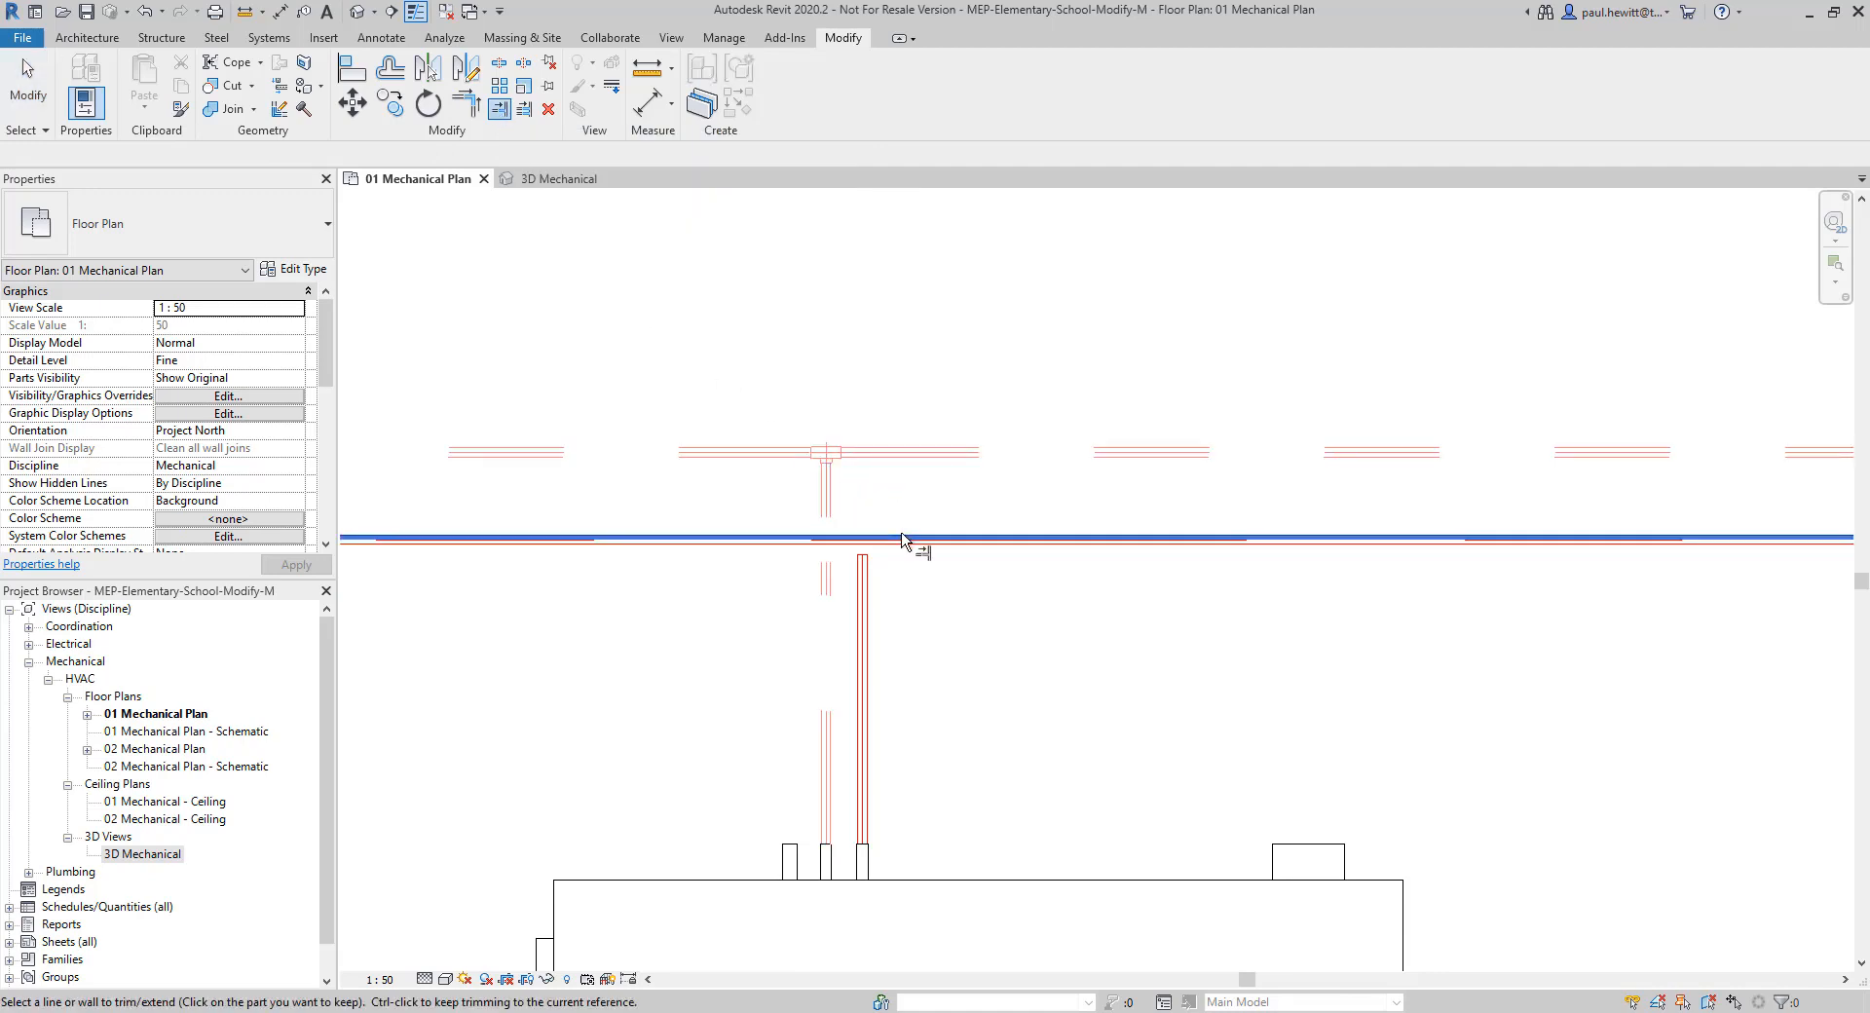
pyautogui.click(862, 575)
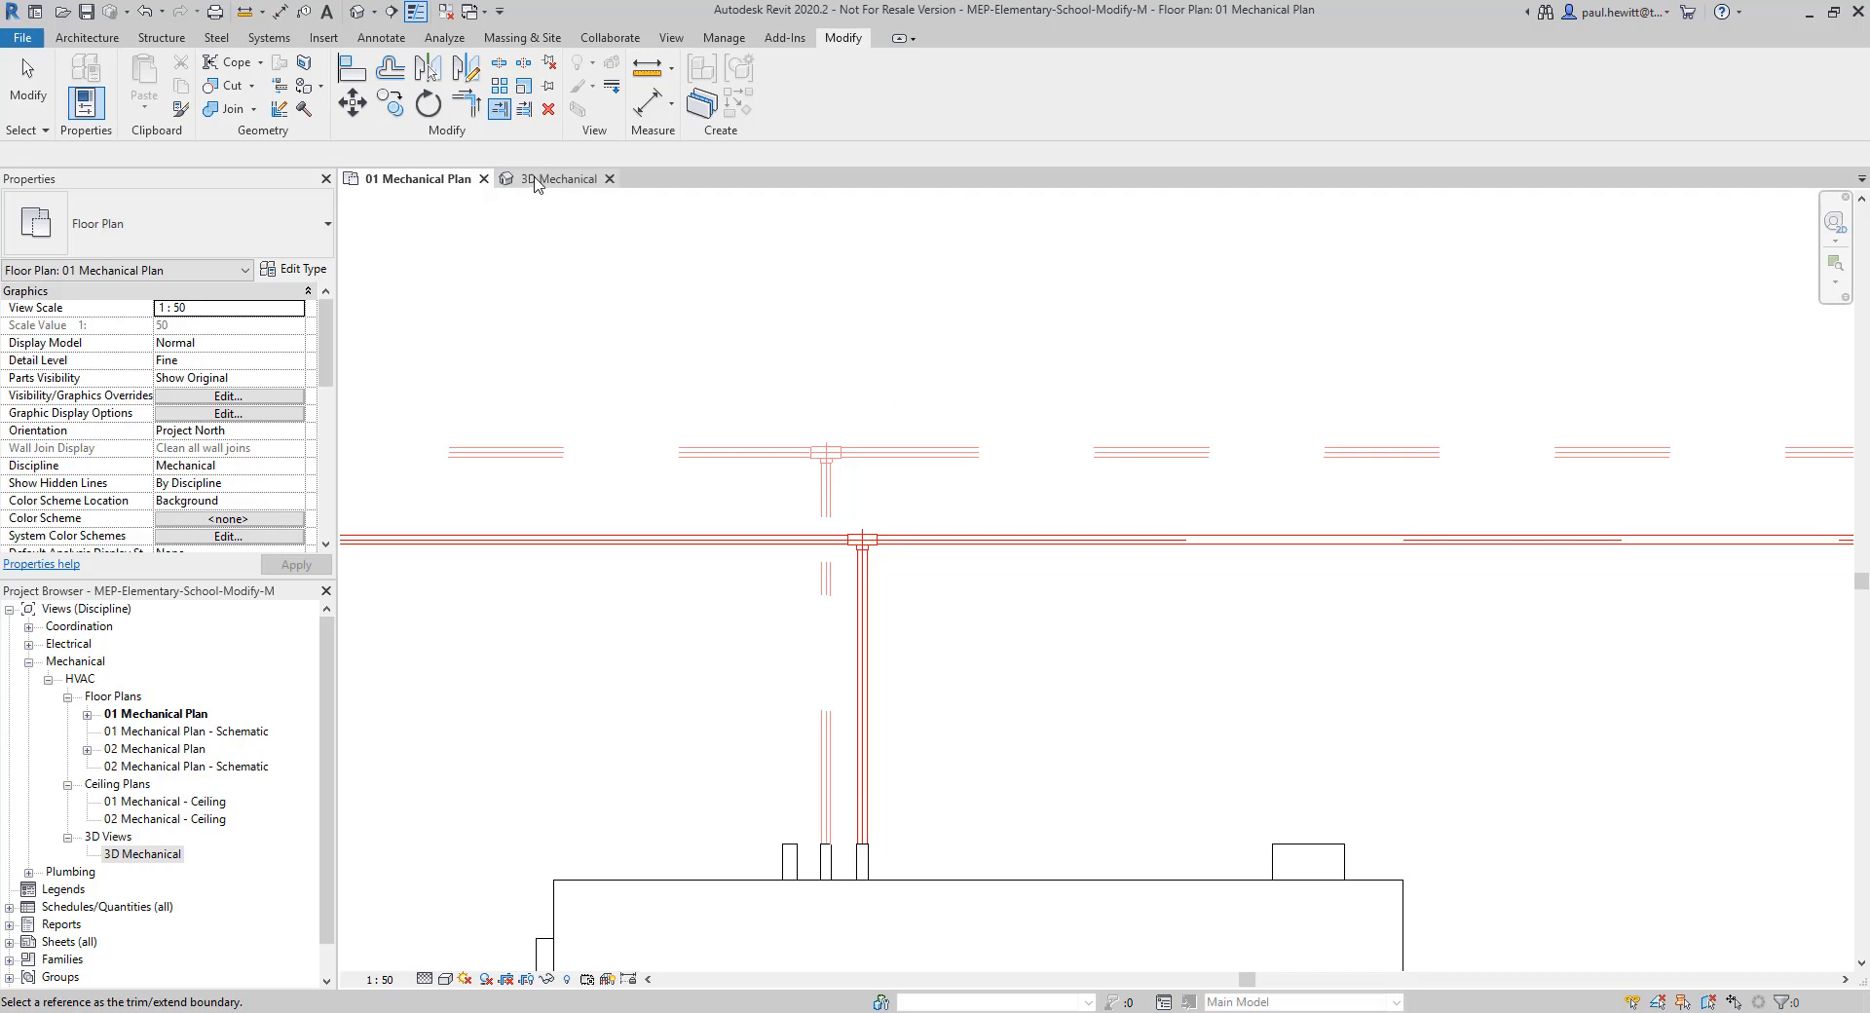
pyautogui.press('Escape')
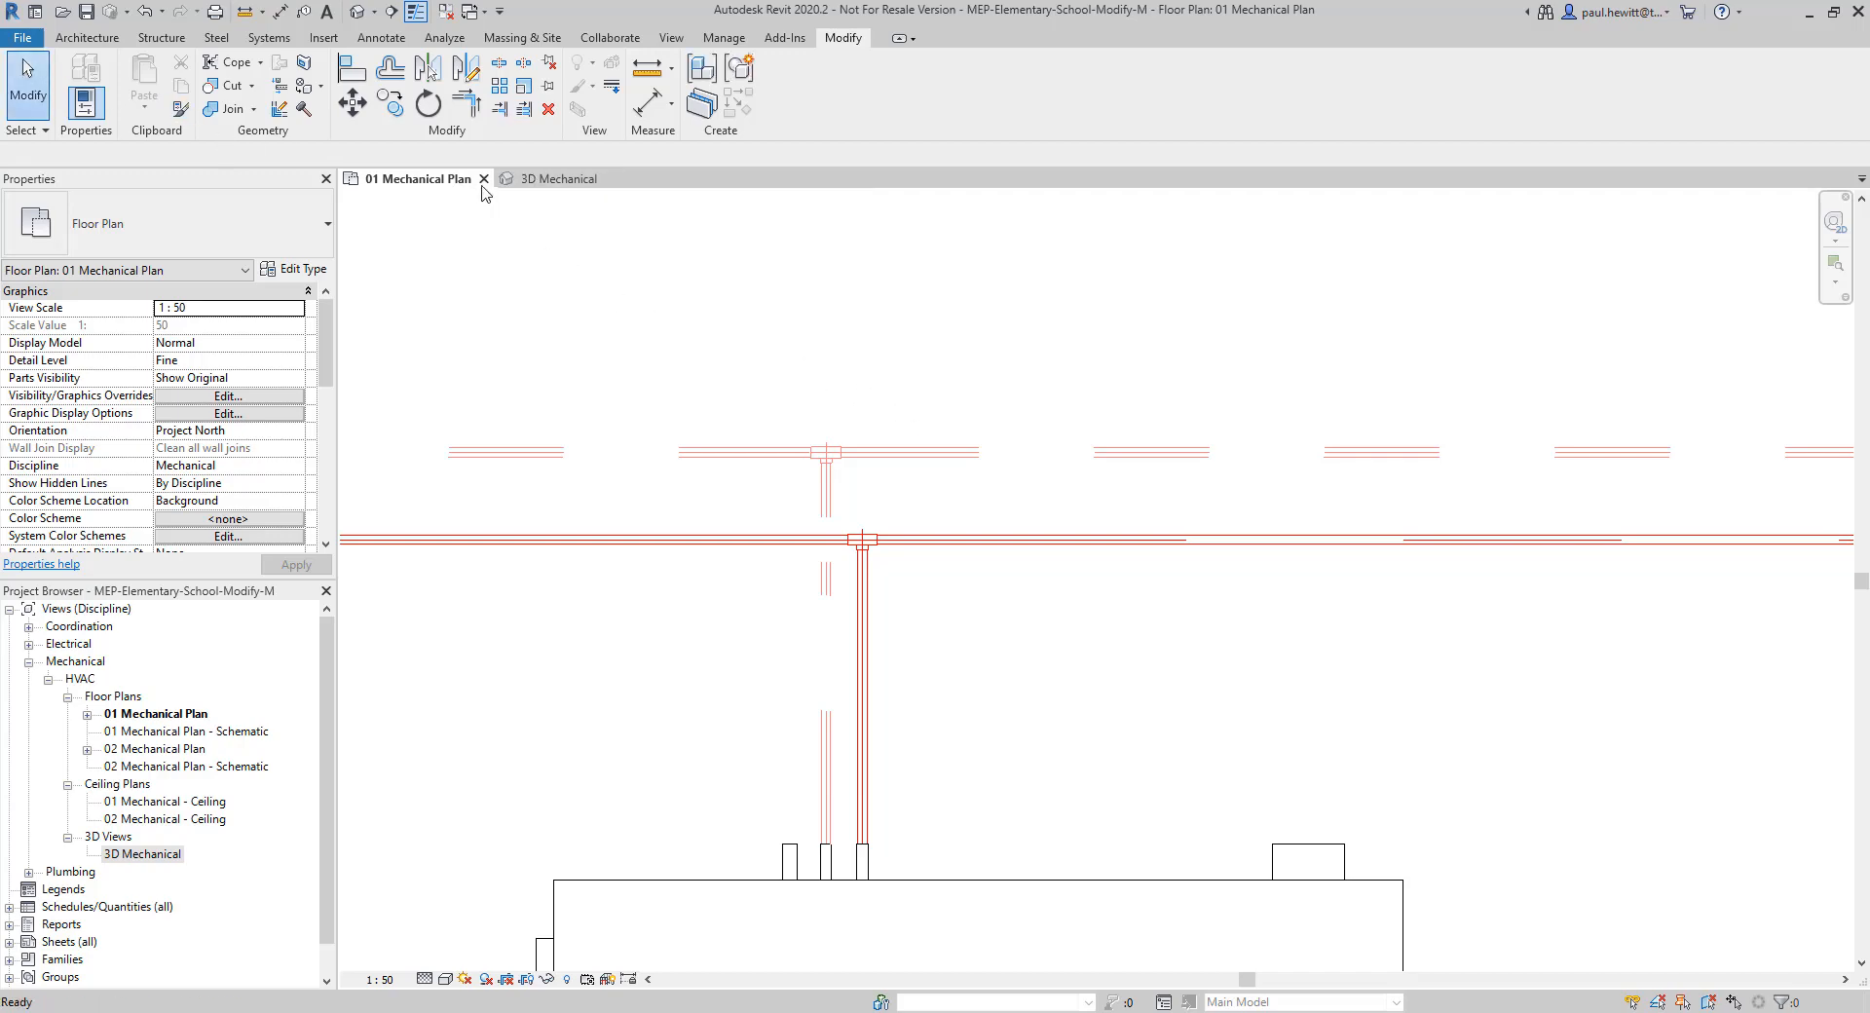
# Switch to the 3D Mechanical view and set its detail level to Fine
pyautogui.click(553, 179)
pyautogui.click(425, 979)
pyautogui.click(446, 957)
# Examine the new supply and return mains and their connections to both west-end units in 3D
pyautogui.scroll(-6, 902, 520)
pyautogui.moveTo(902, 520); pyautogui.dragTo(1500, 896, button='middle')
pyautogui.moveTo(609, 523); pyautogui.dragTo(1483, 901, button='middle')
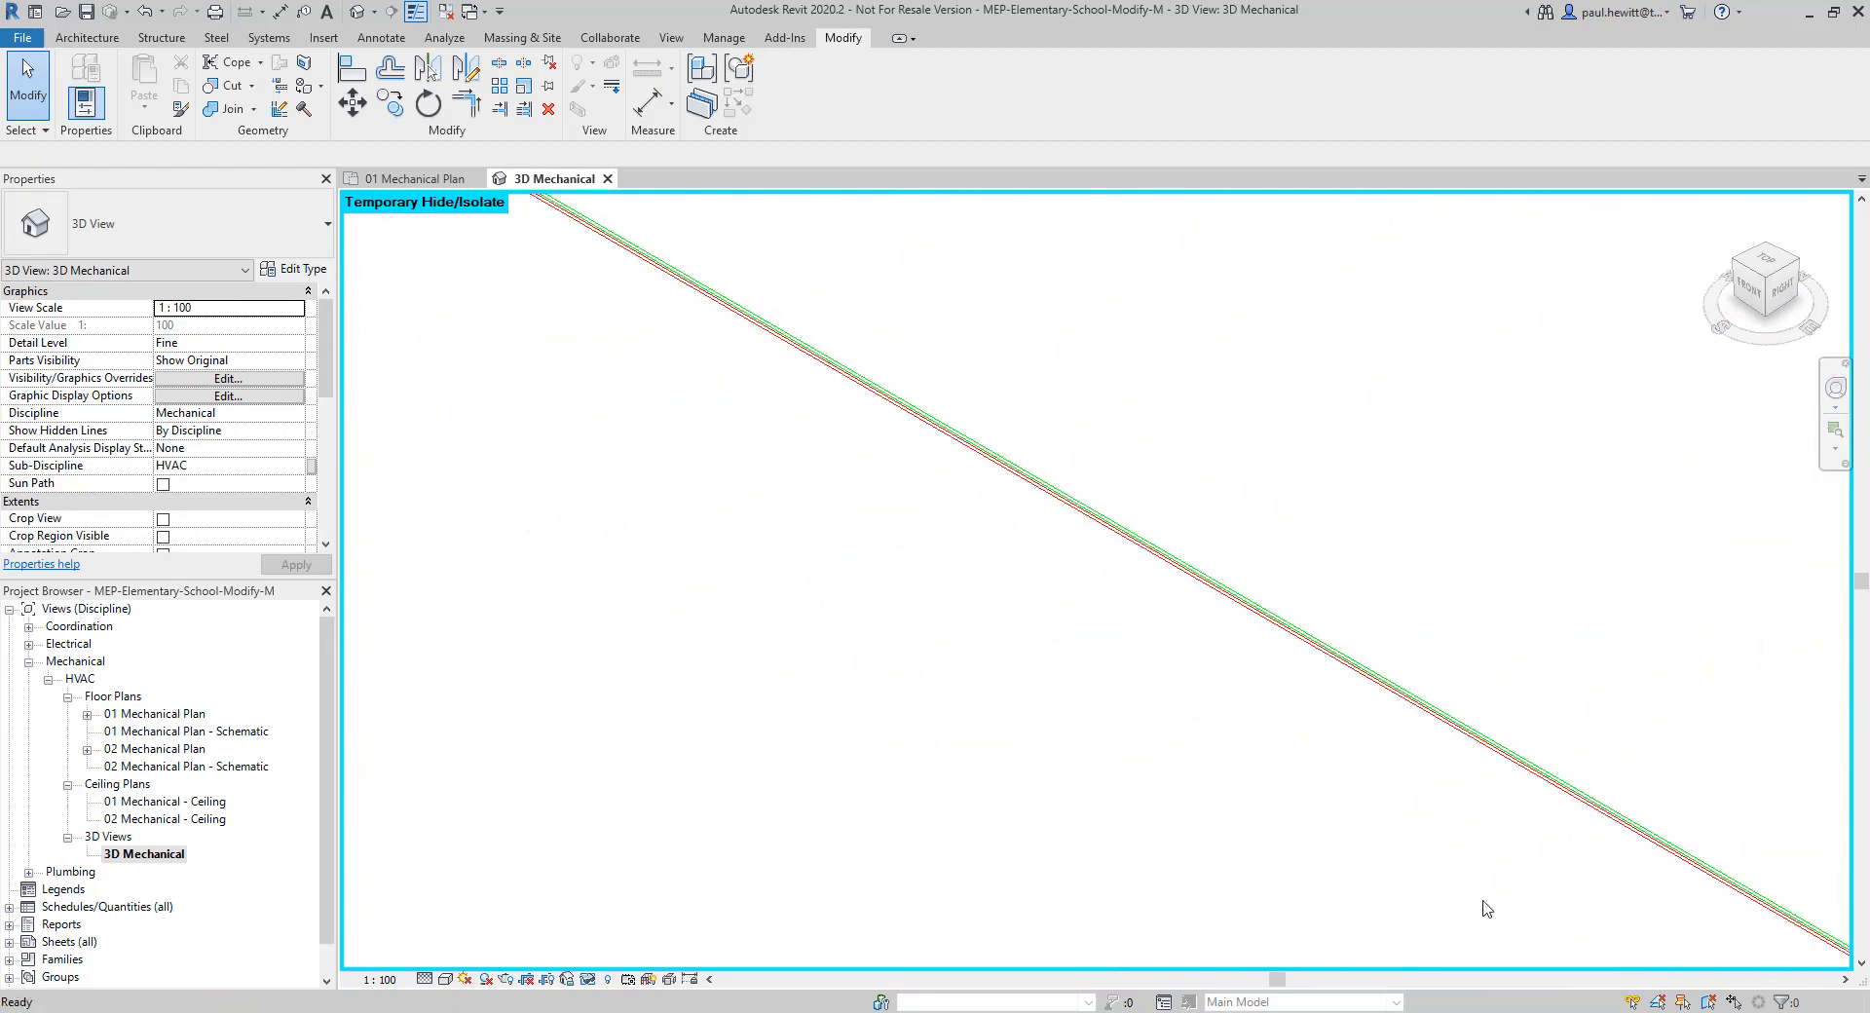
pyautogui.scroll(-4, 977, 622)
pyautogui.moveTo(555, 408); pyautogui.dragTo(1160, 814, button='middle')
pyautogui.scroll(4, 980, 683)
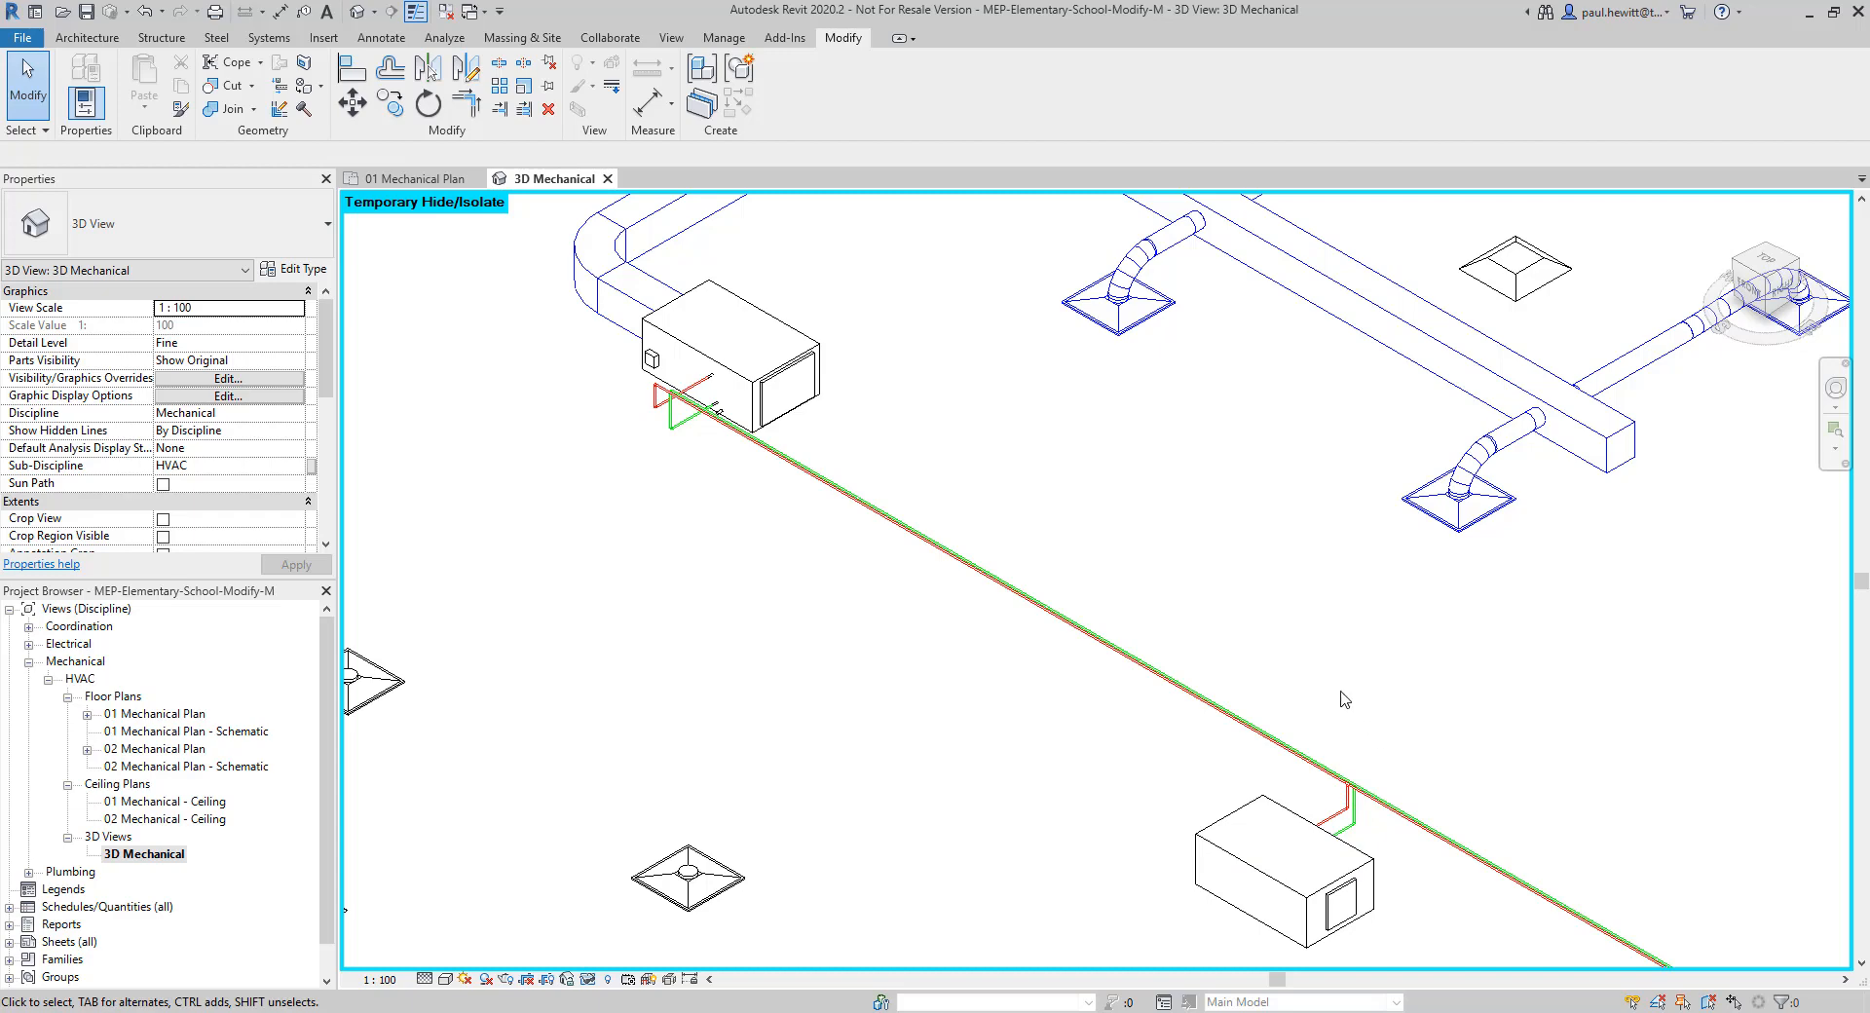
pyautogui.scroll(-4, 1201, 652)
pyautogui.moveTo(1181, 500); pyautogui.dragTo(1062, 787, button='middle')
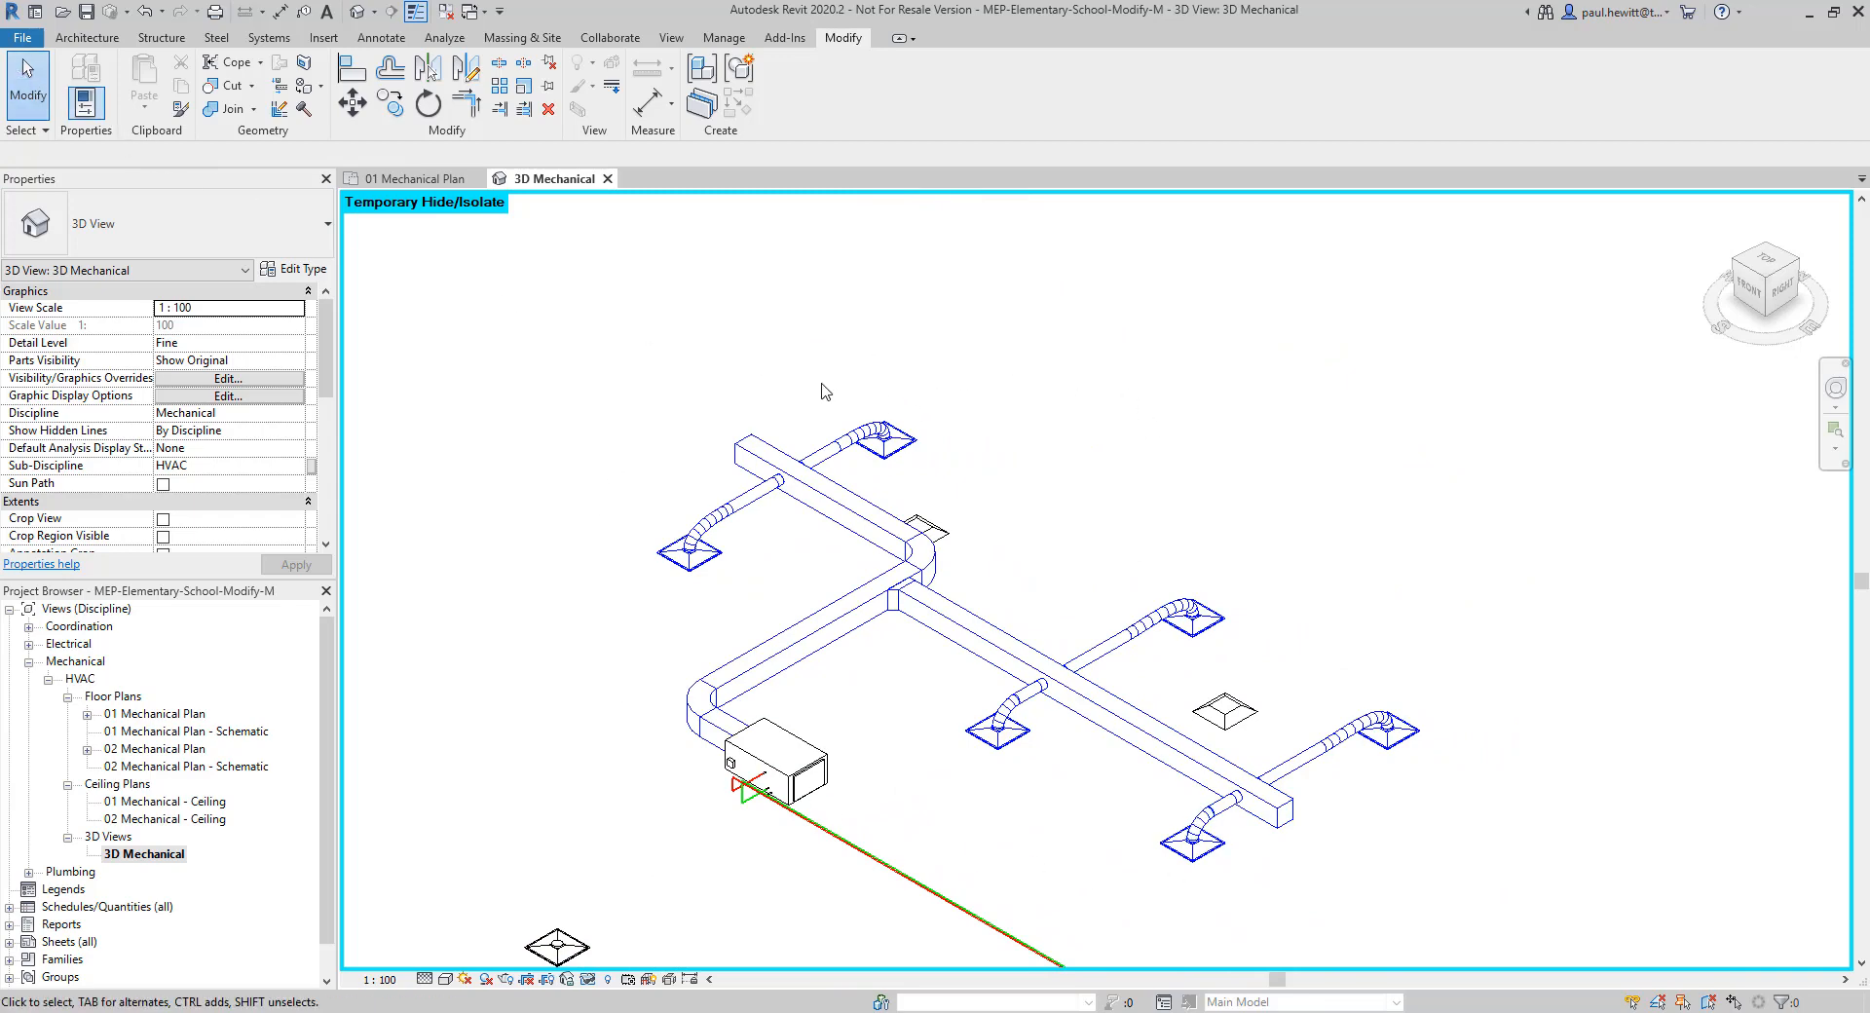
# Turn on Show Disconnects markers for Duct only
pyautogui.click(444, 37)
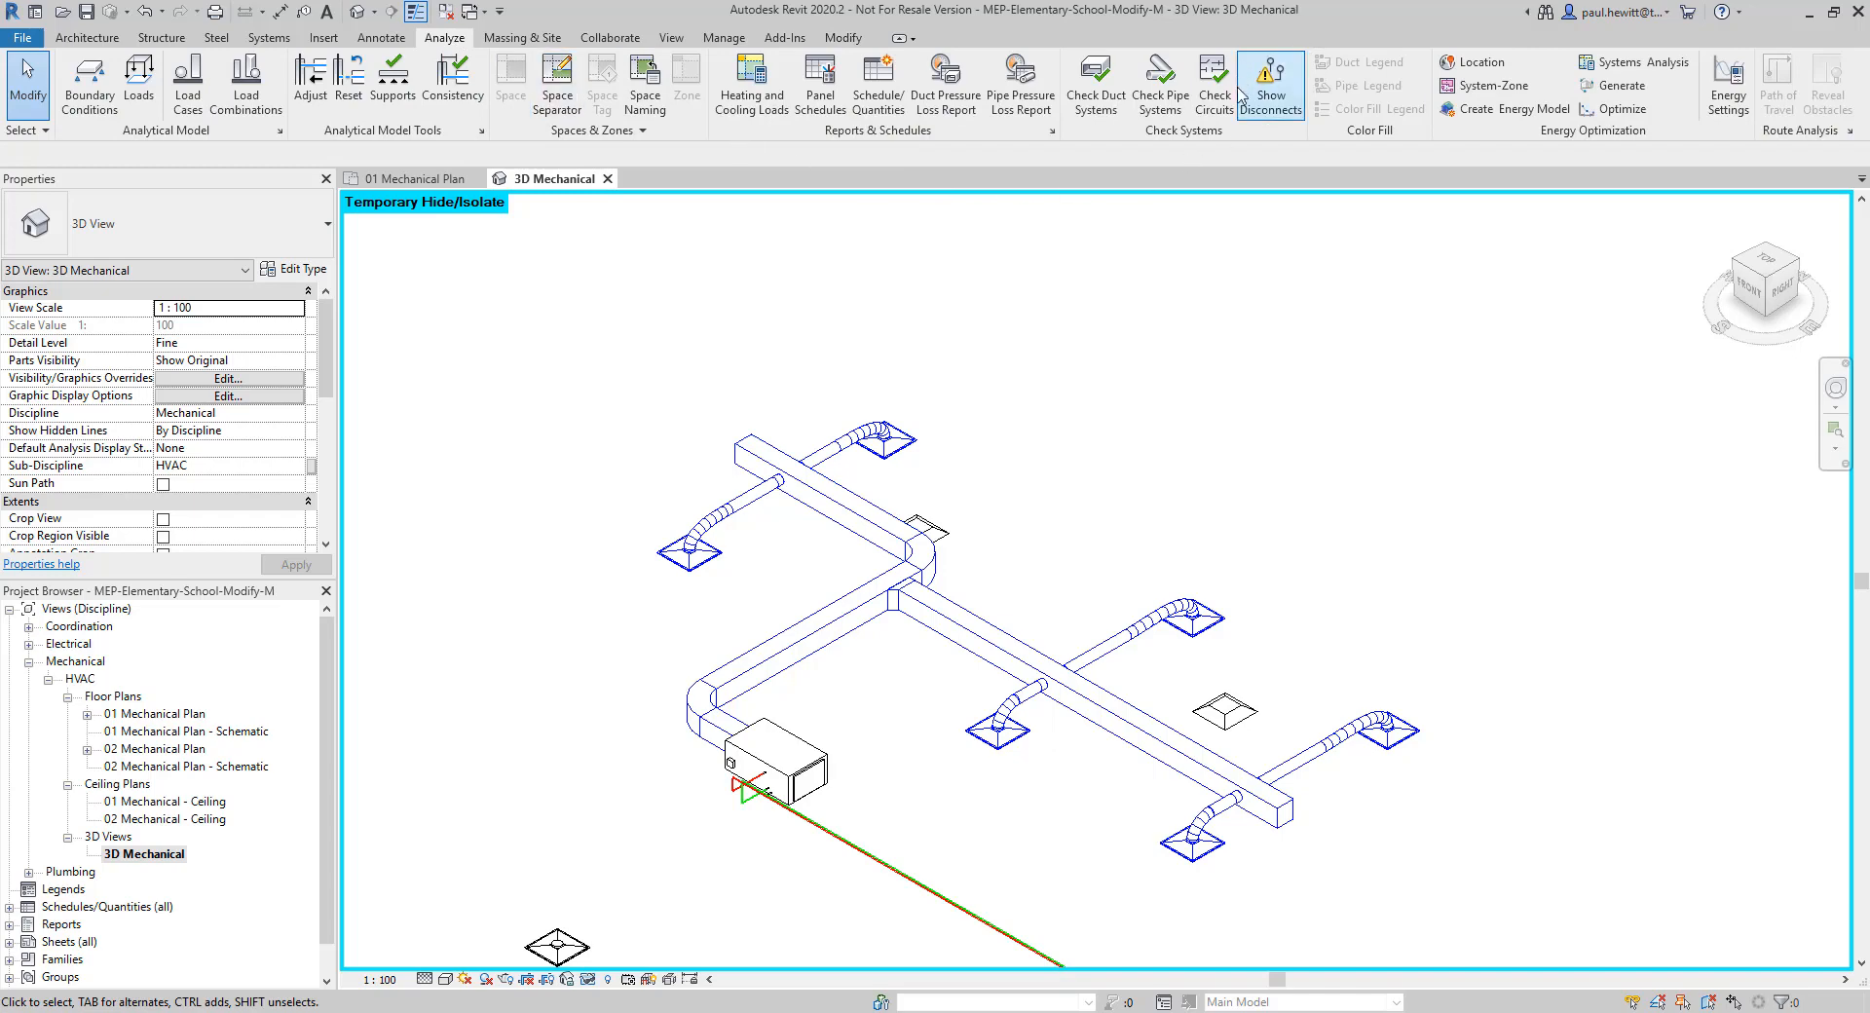
pyautogui.click(1271, 90)
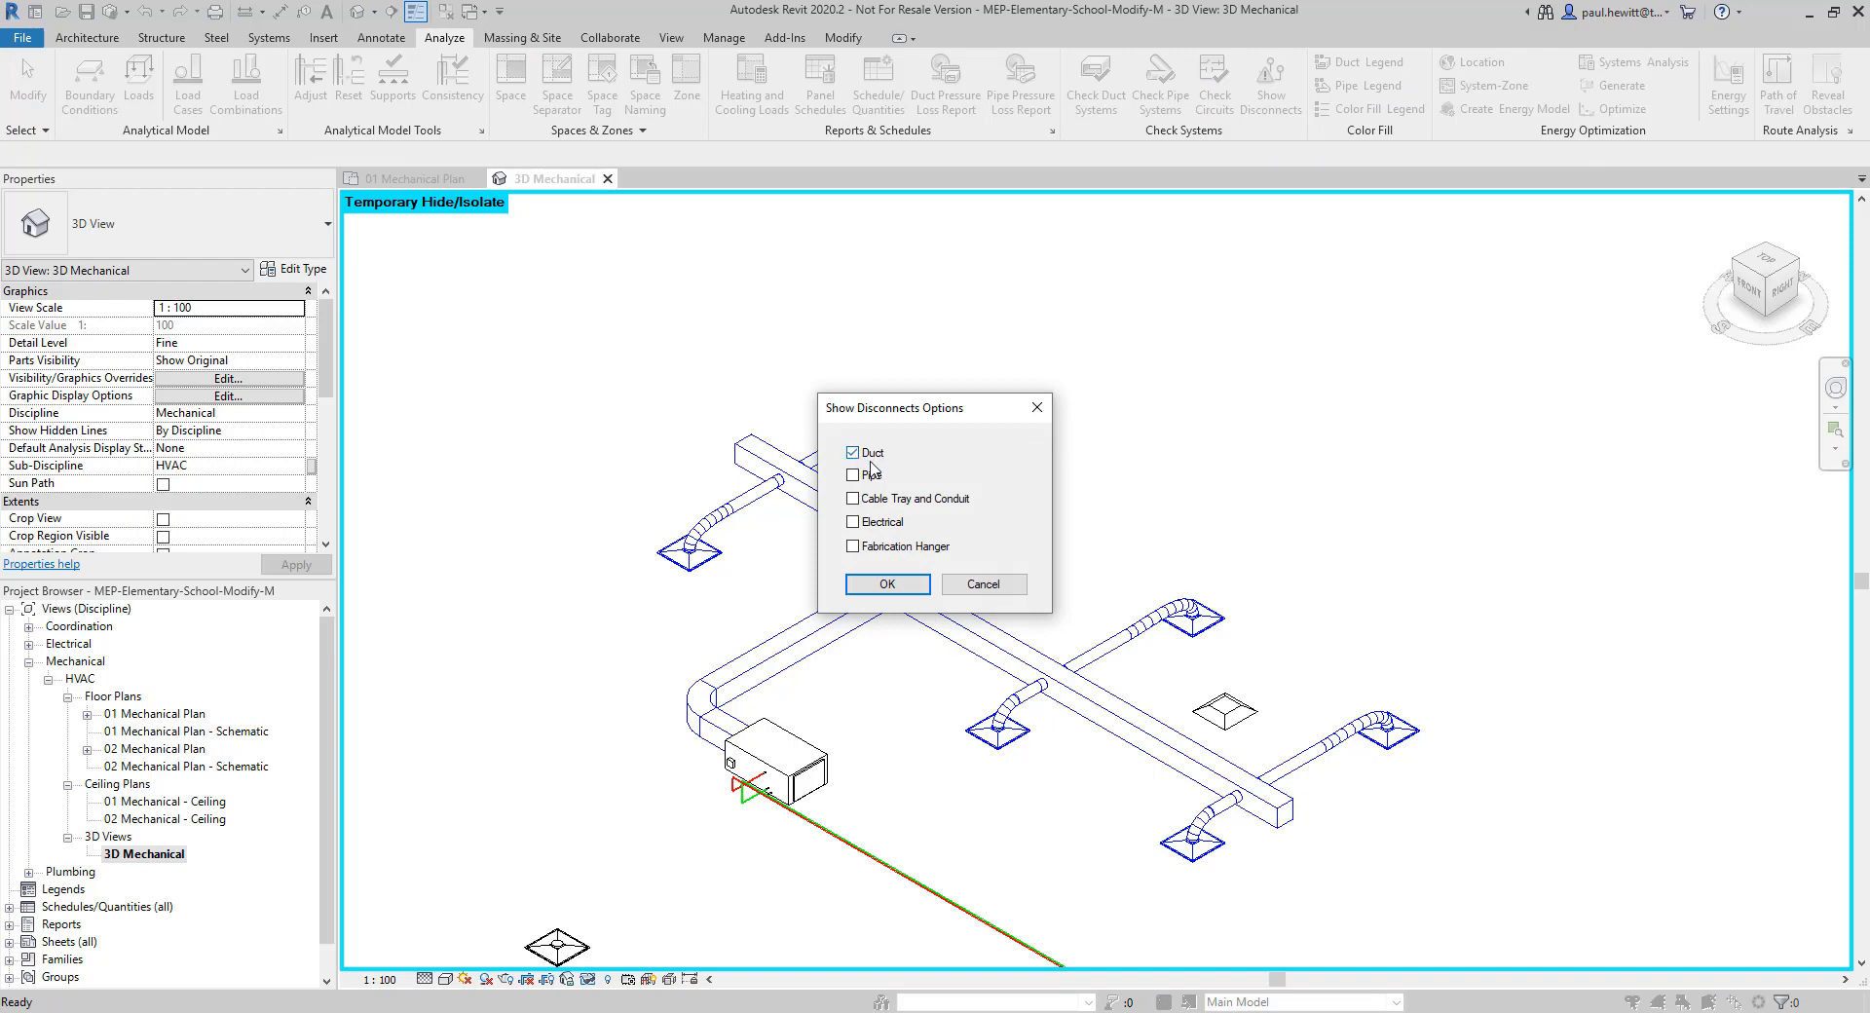
pyautogui.click(886, 584)
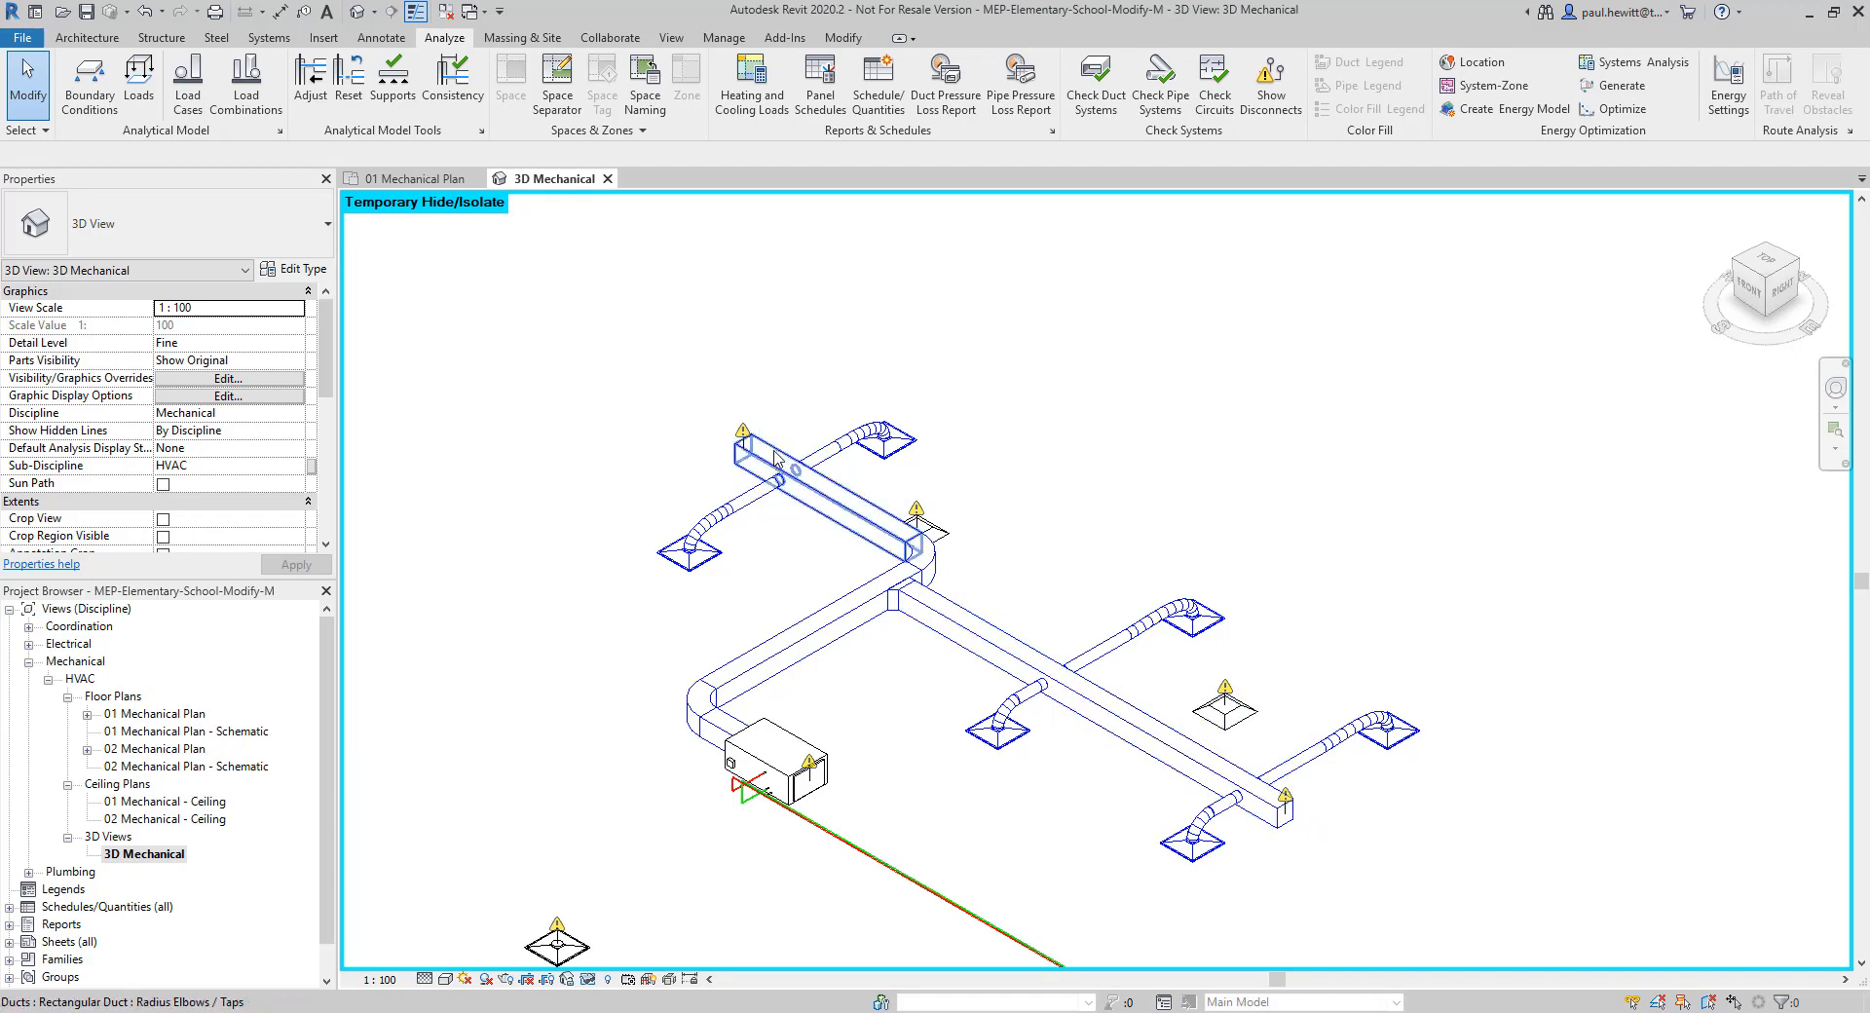
# Cap the open end of the shorter rectangular supply duct beyond its two diffuser branches
pyautogui.scroll(3, 746, 464)
pyautogui.scroll(3, 746, 463)
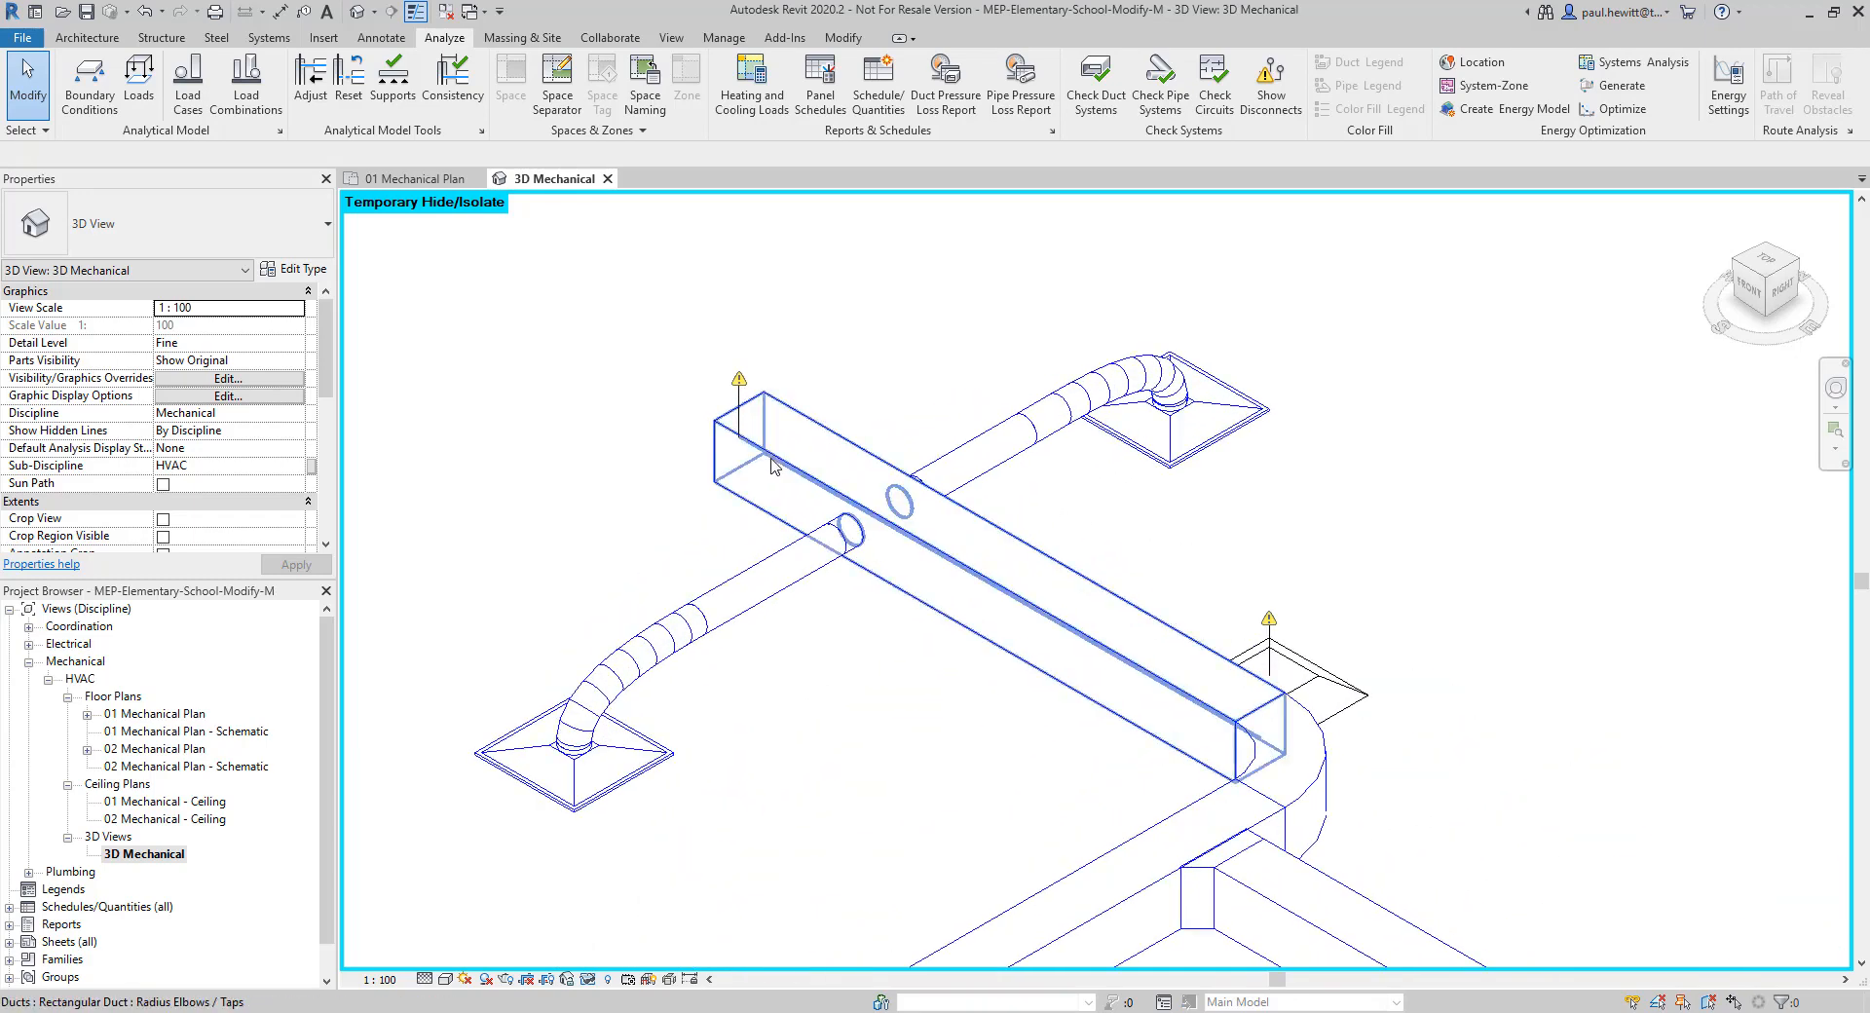
pyautogui.click(803, 421)
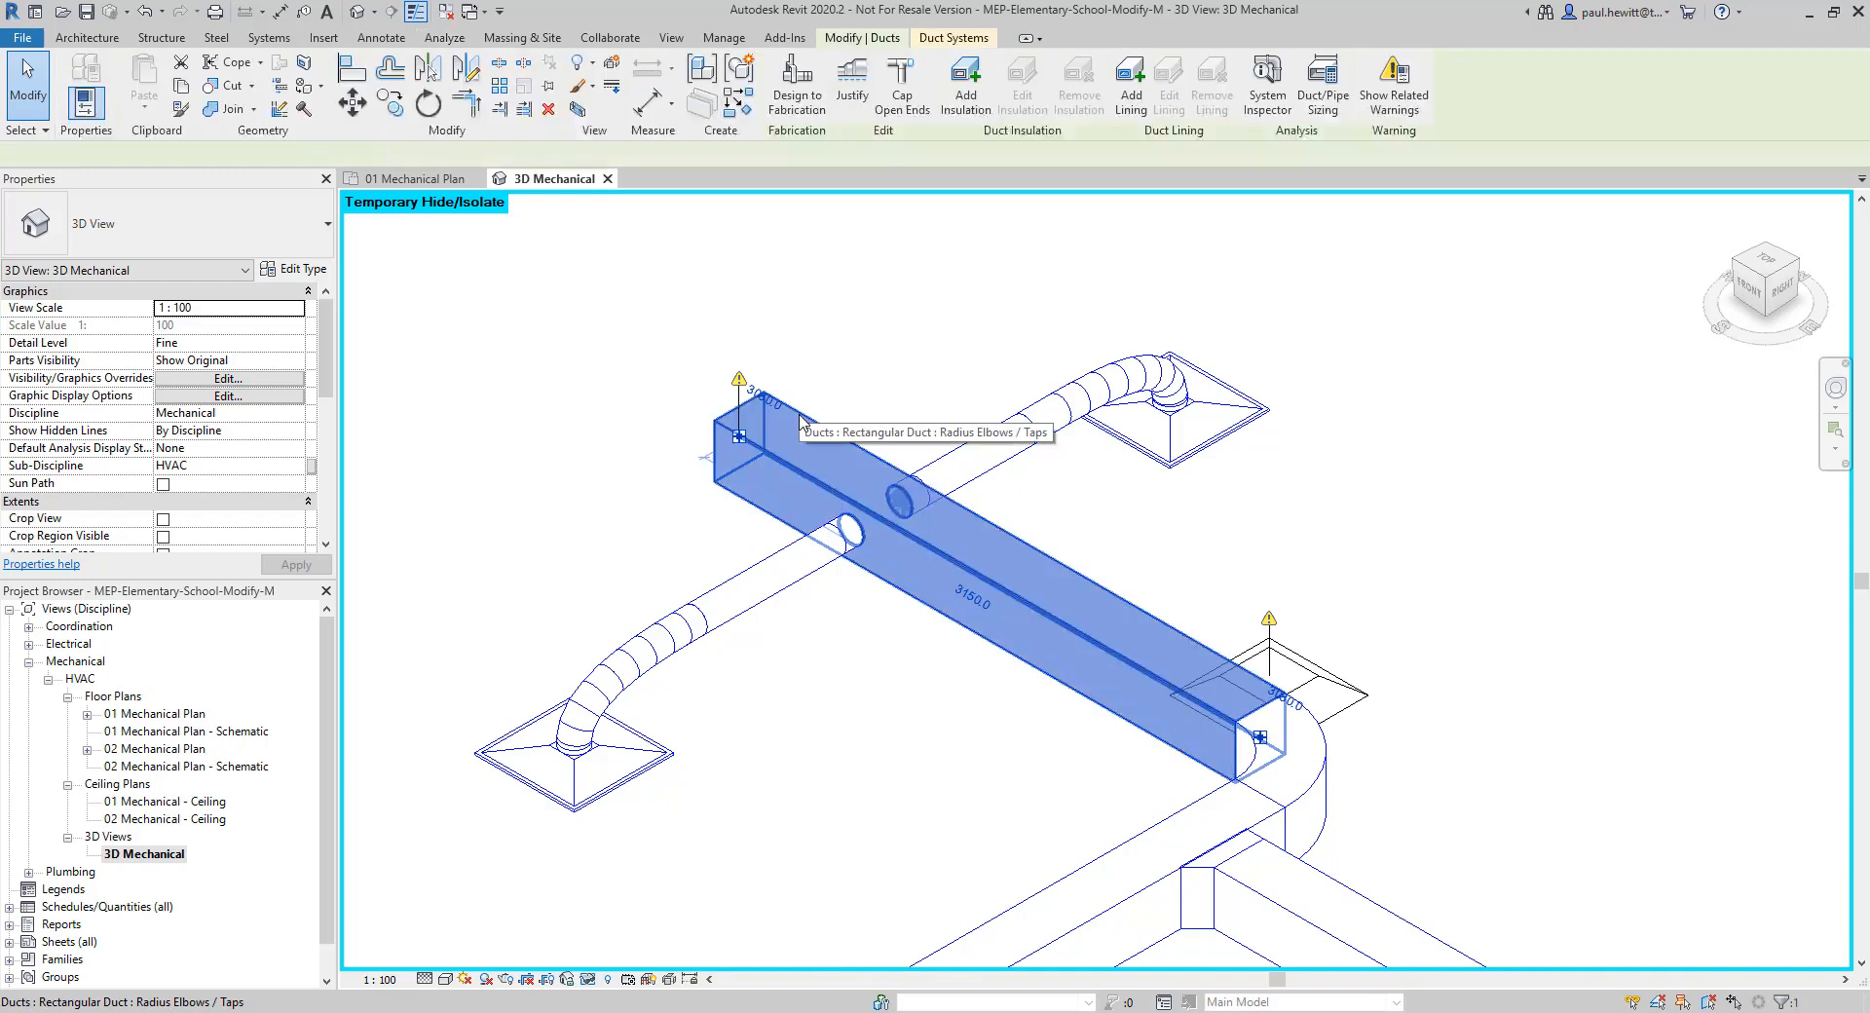
pyautogui.rightClick(741, 440)
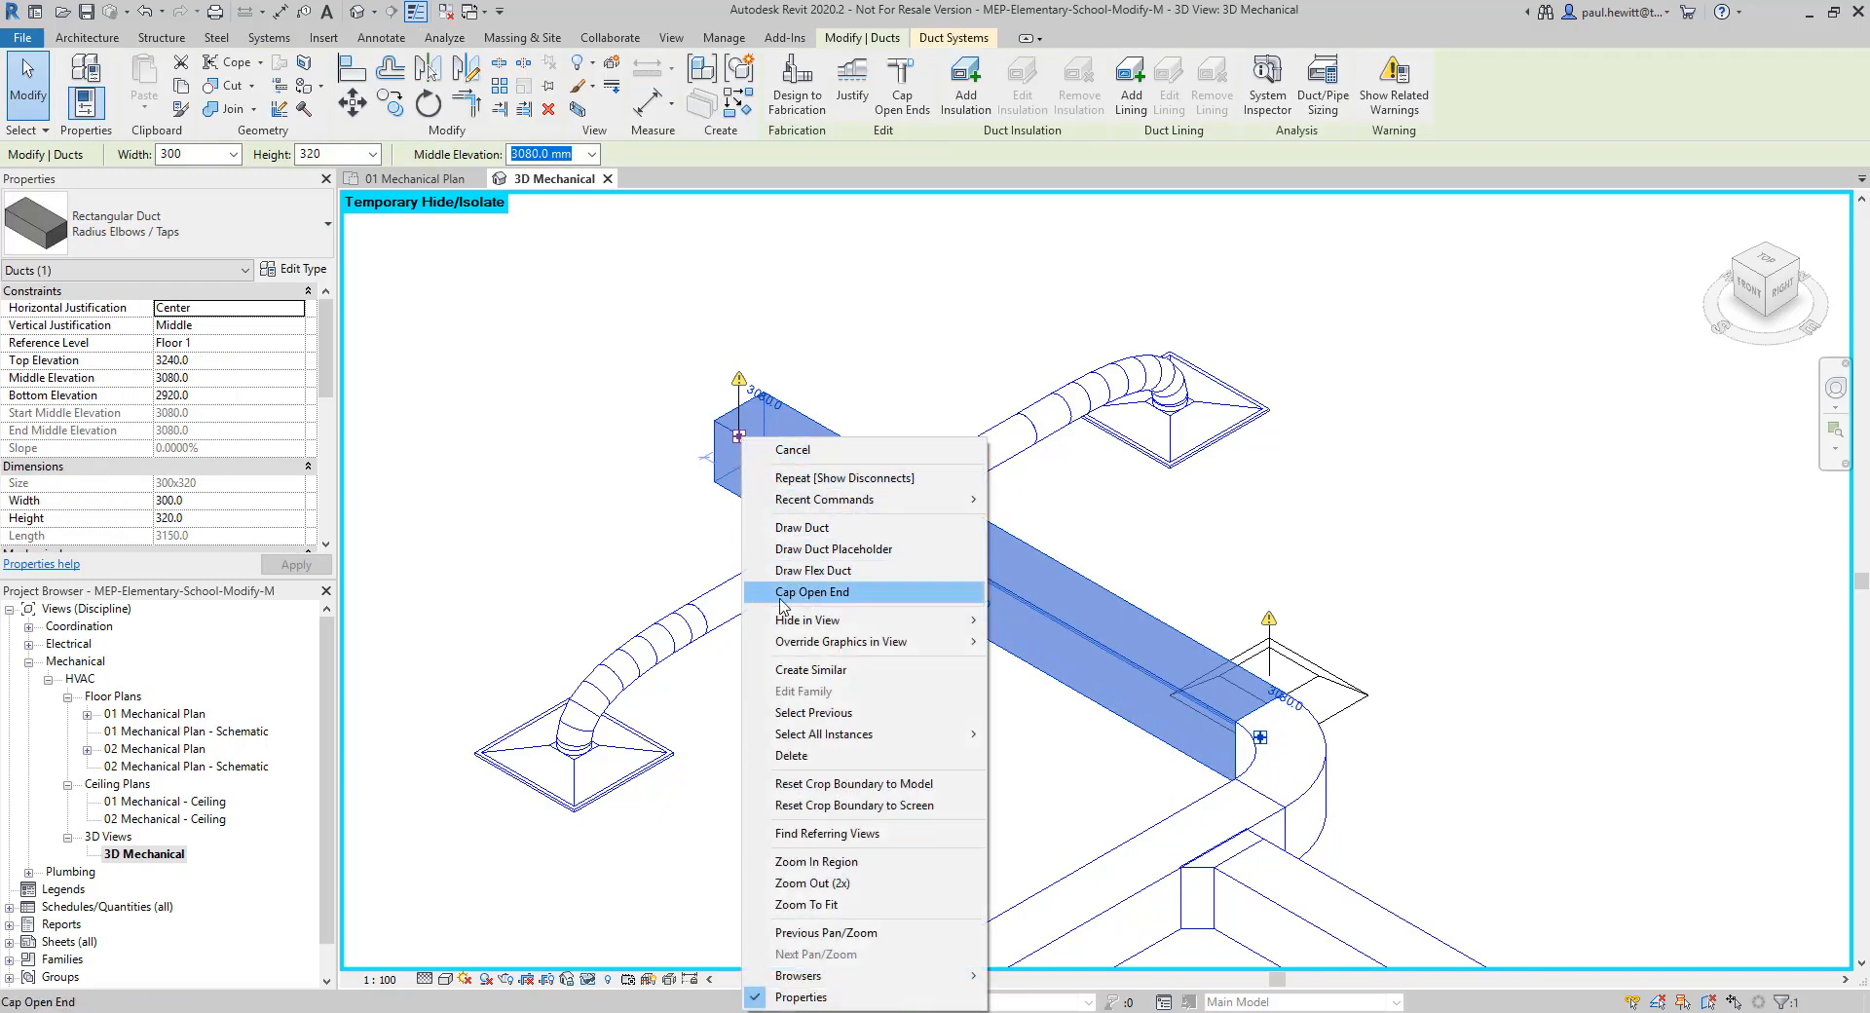
pyautogui.click(874, 606)
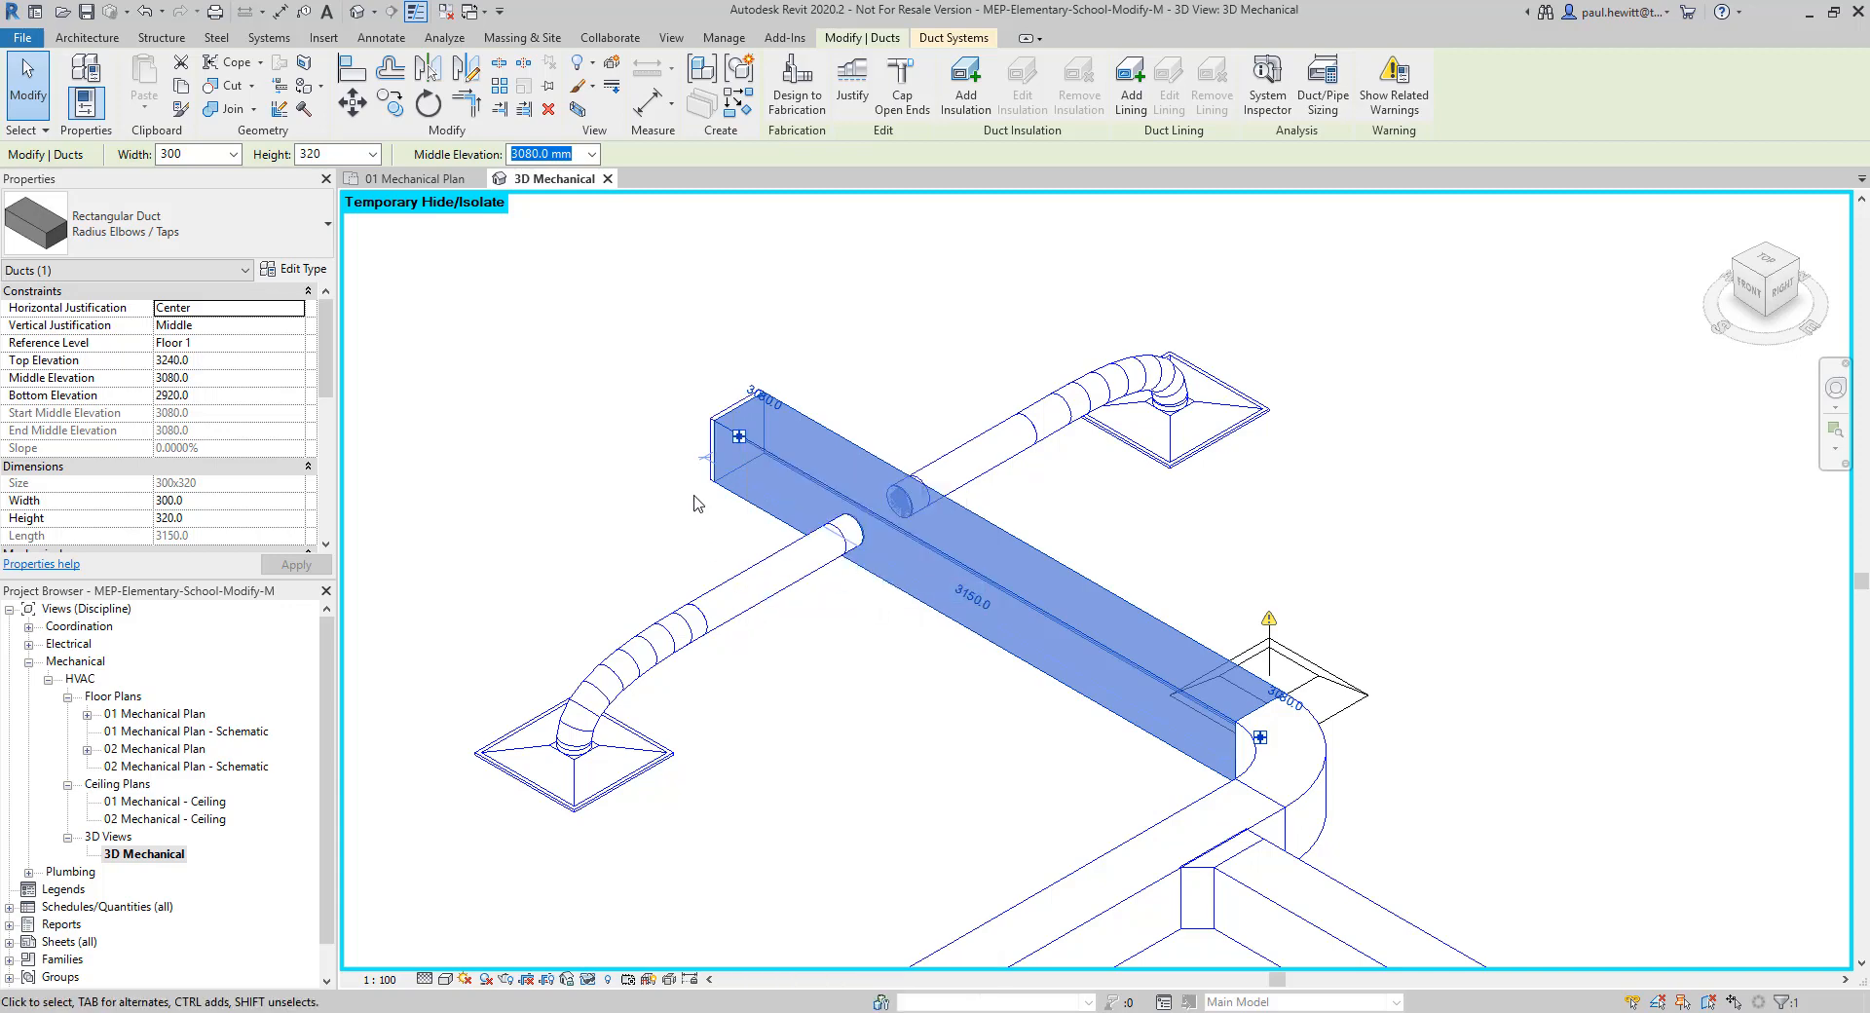
pyautogui.scroll(4, 696, 498)
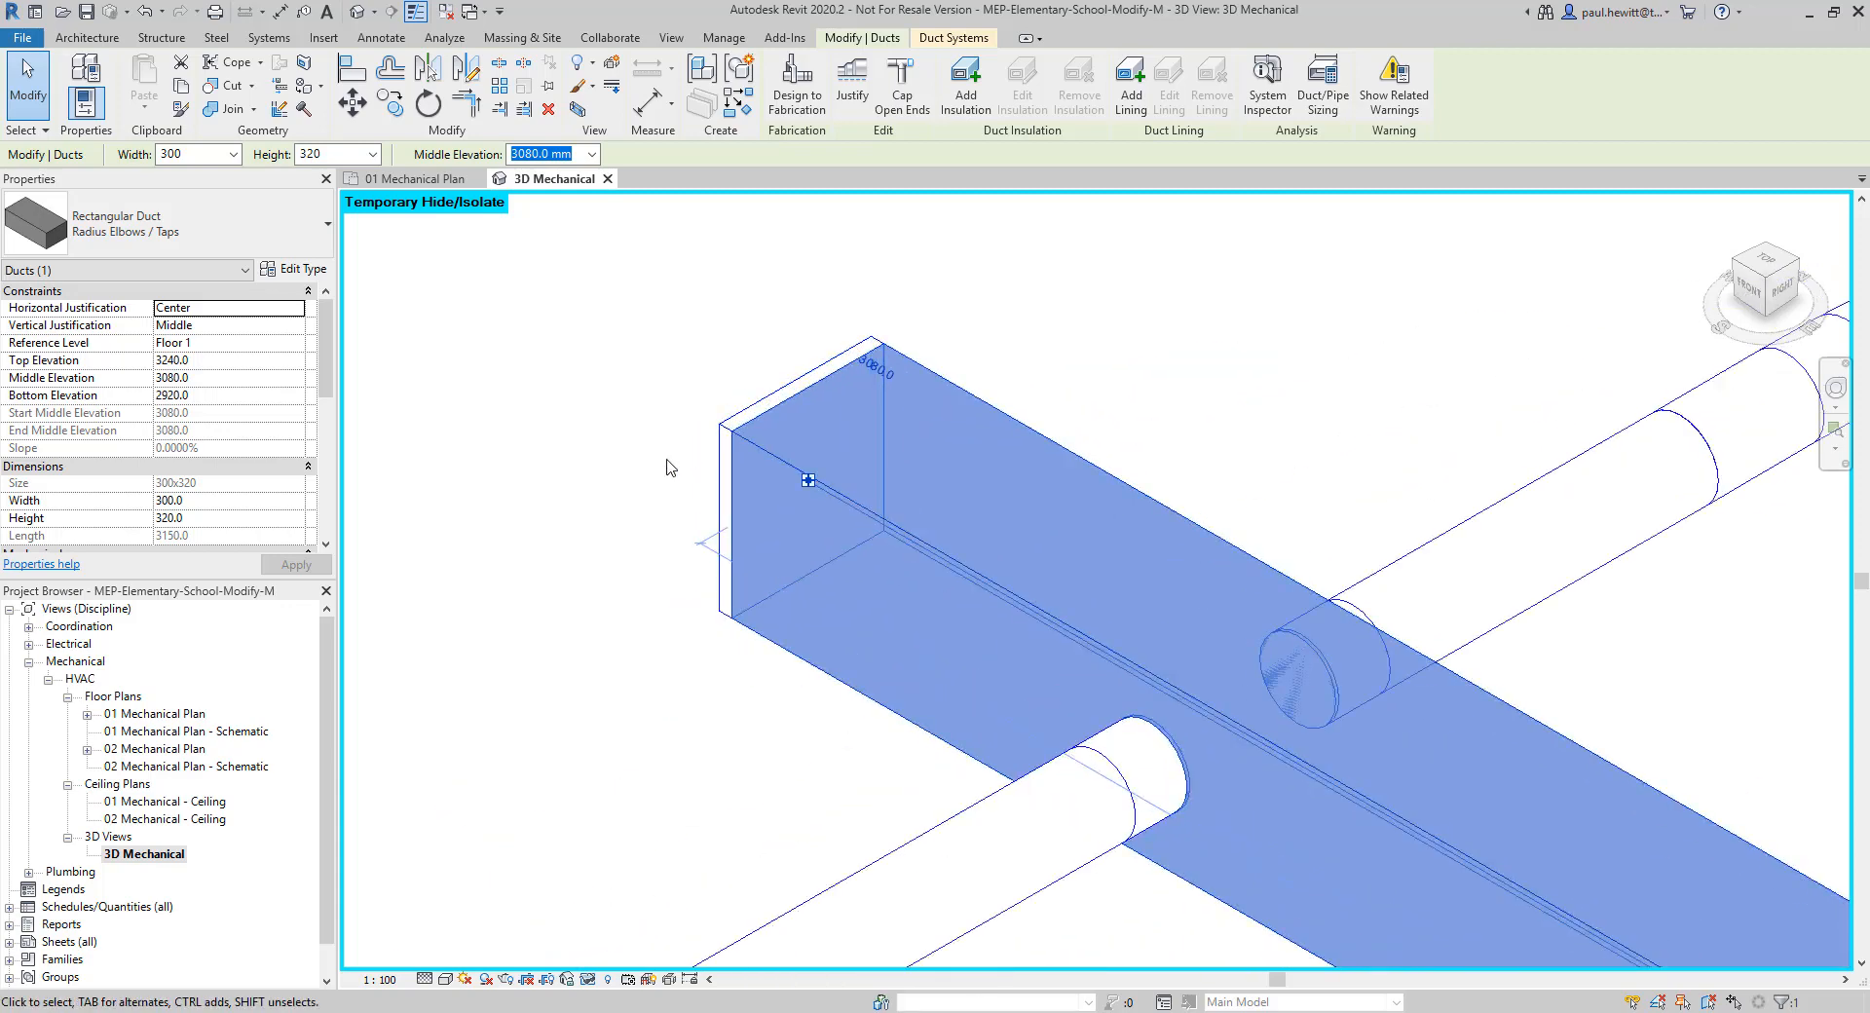
# Use Cap Open Ends on the longer rectangular supply duct that feeds four diffusers
pyautogui.scroll(-6, 670, 468)
pyautogui.scroll(3, 997, 526)
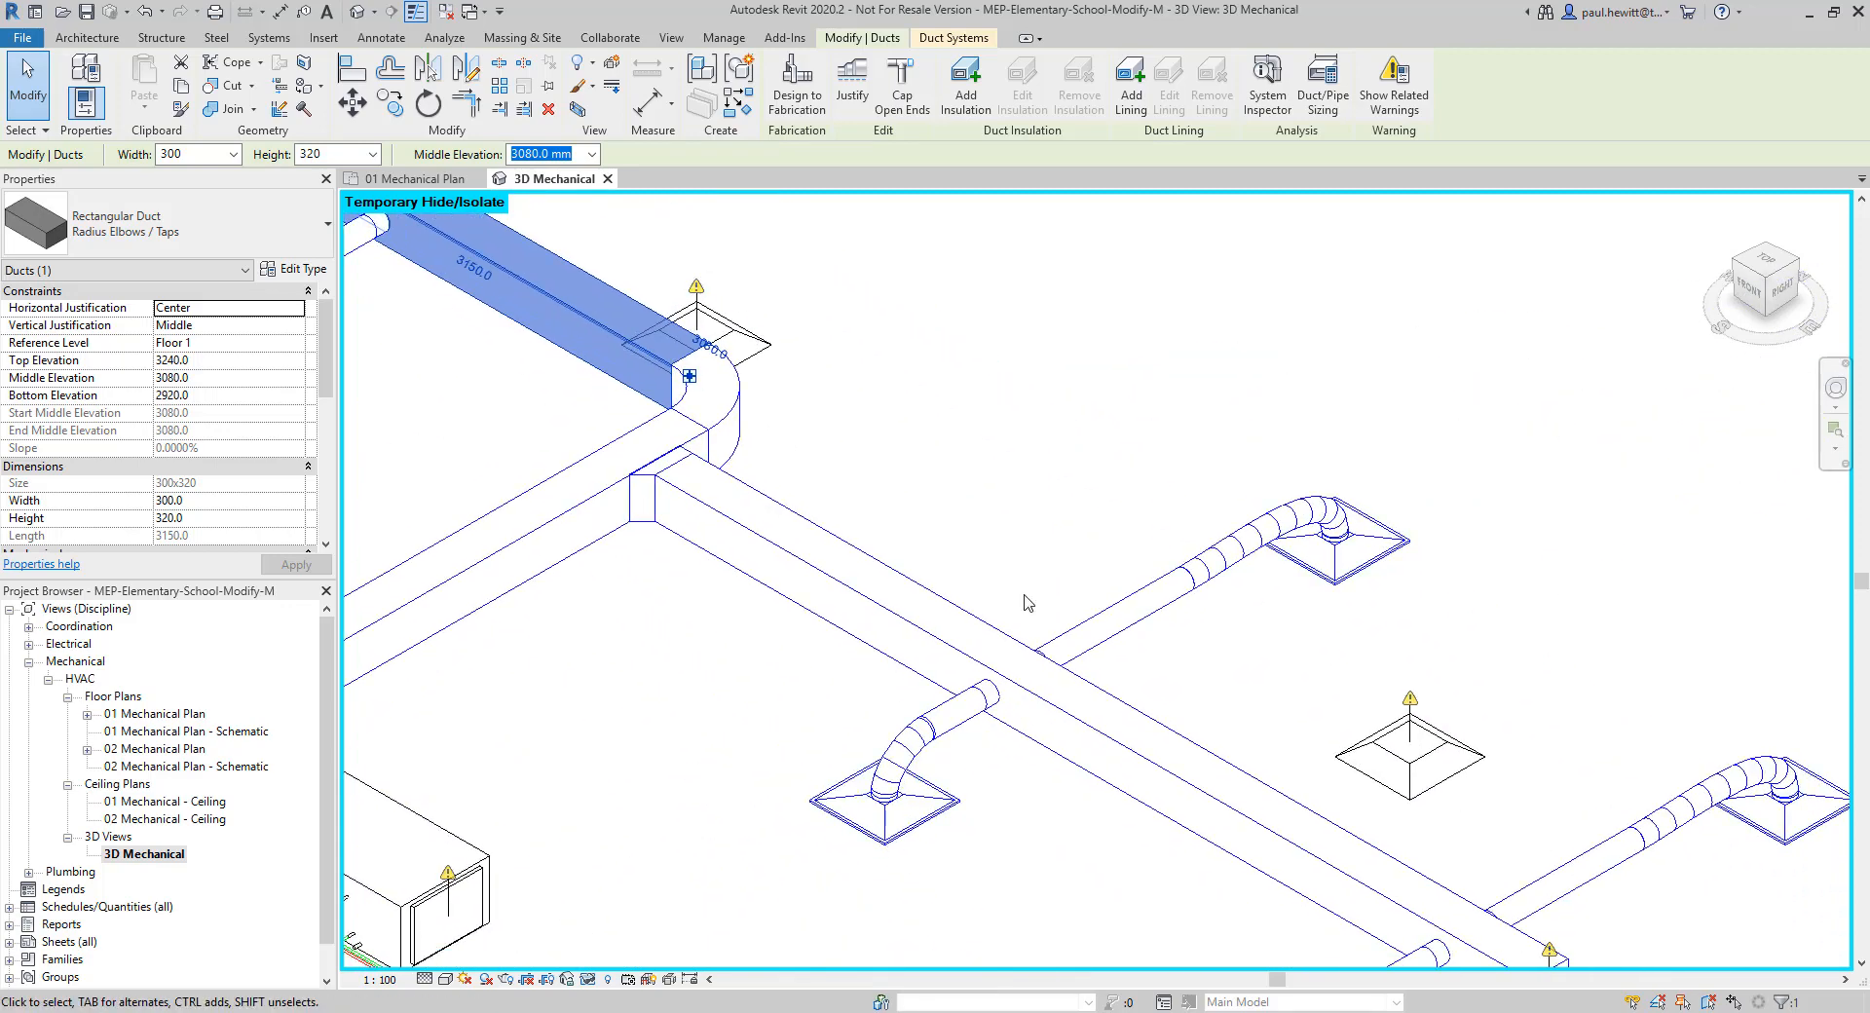
pyautogui.moveTo(1199, 688); pyautogui.dragTo(989, 491, button='middle')
pyautogui.click(1013, 604)
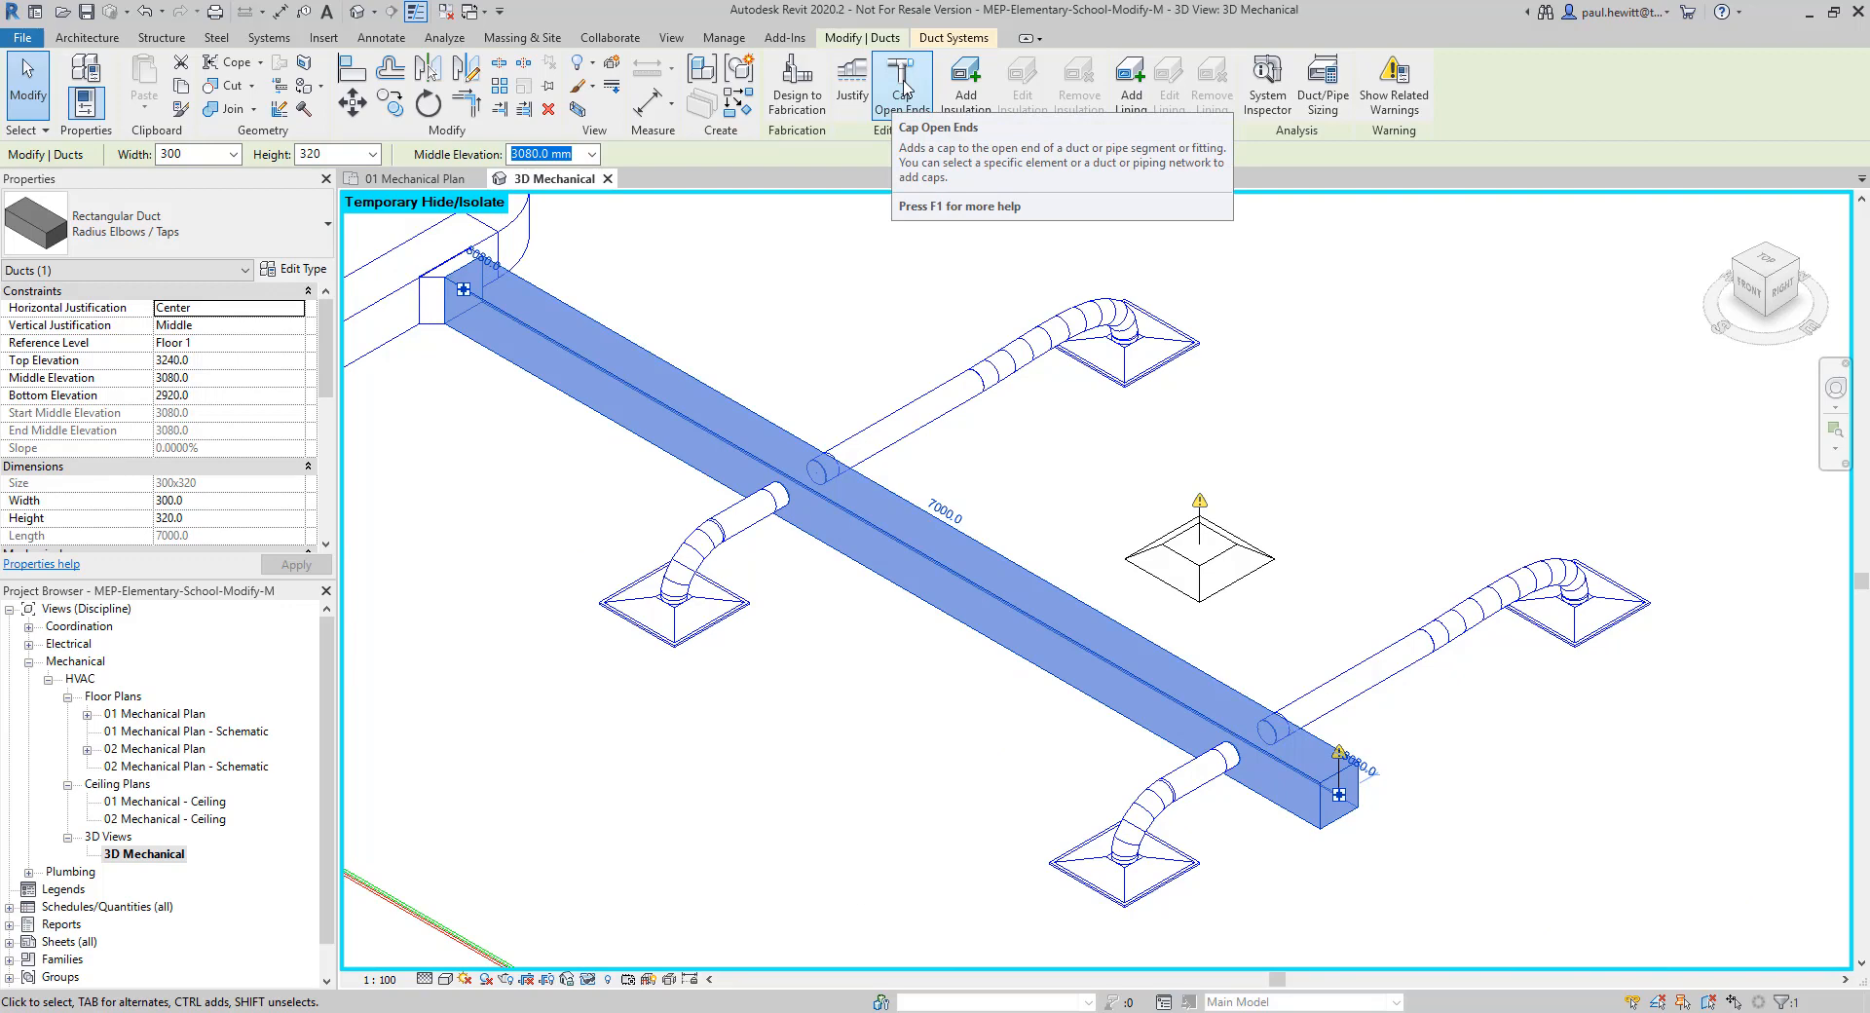
pyautogui.click(902, 86)
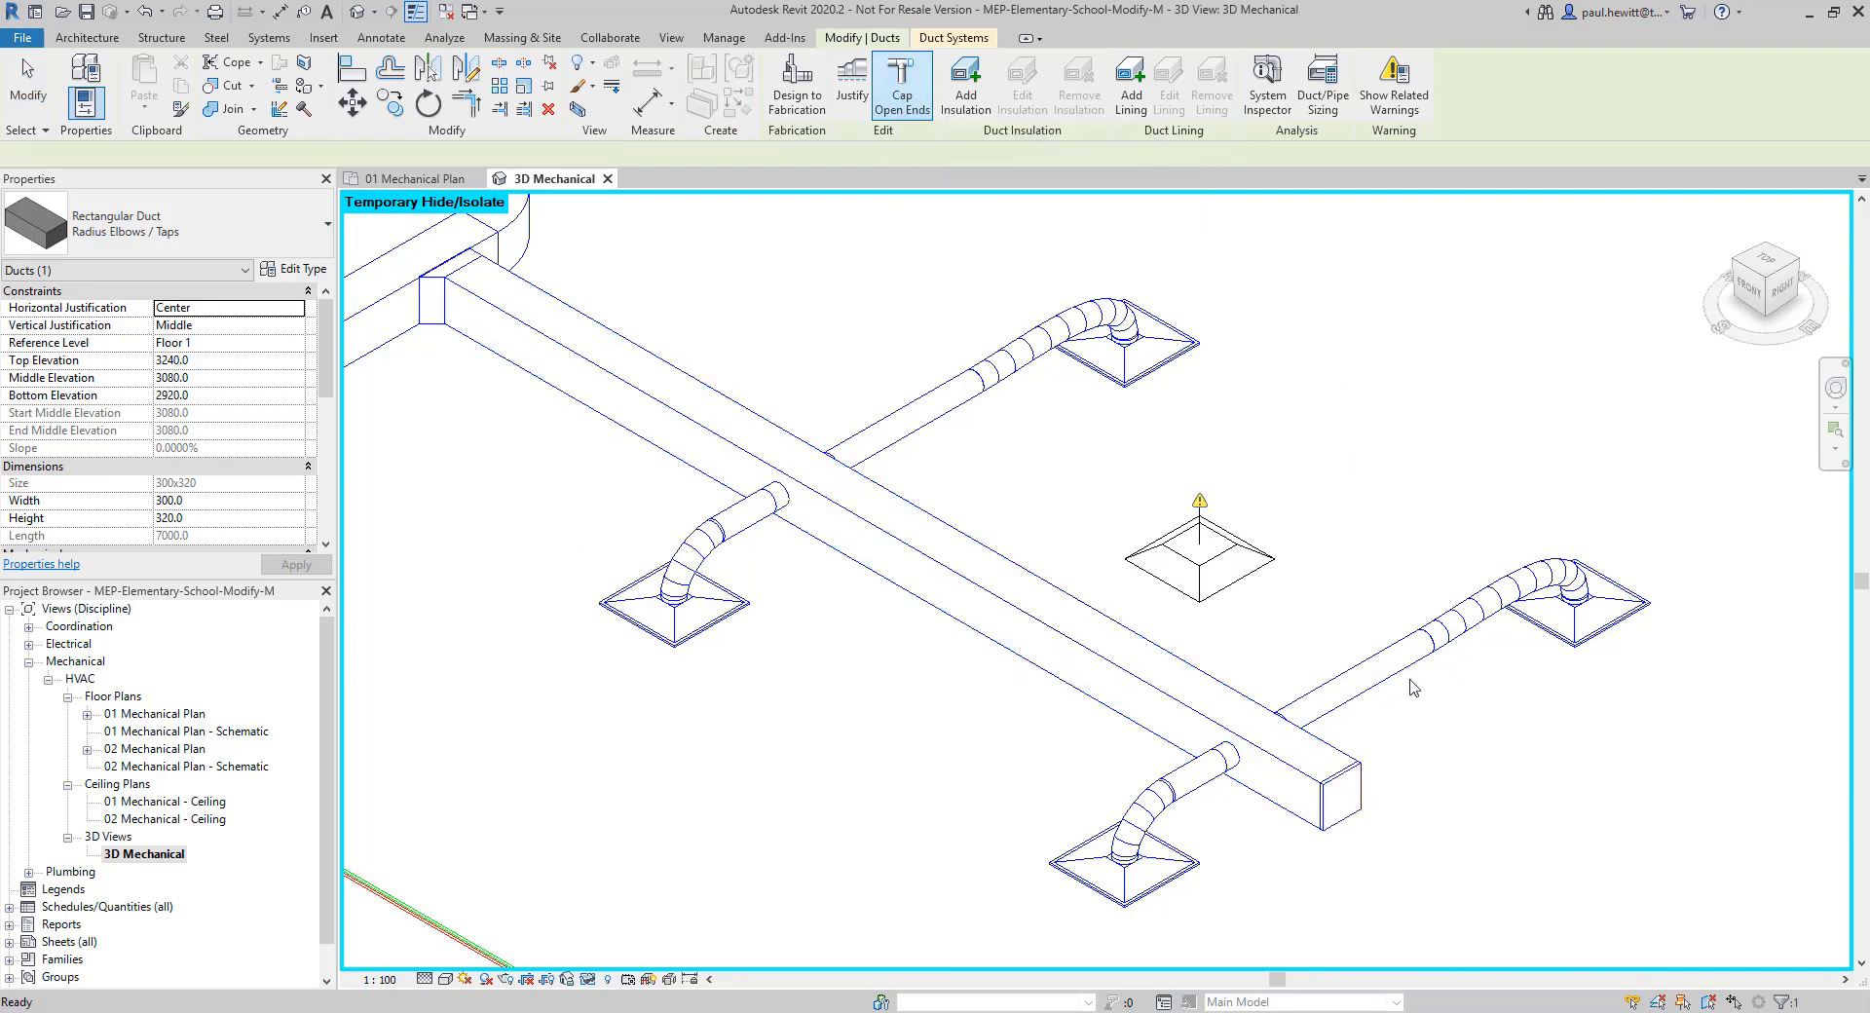
pyautogui.click(1350, 808)
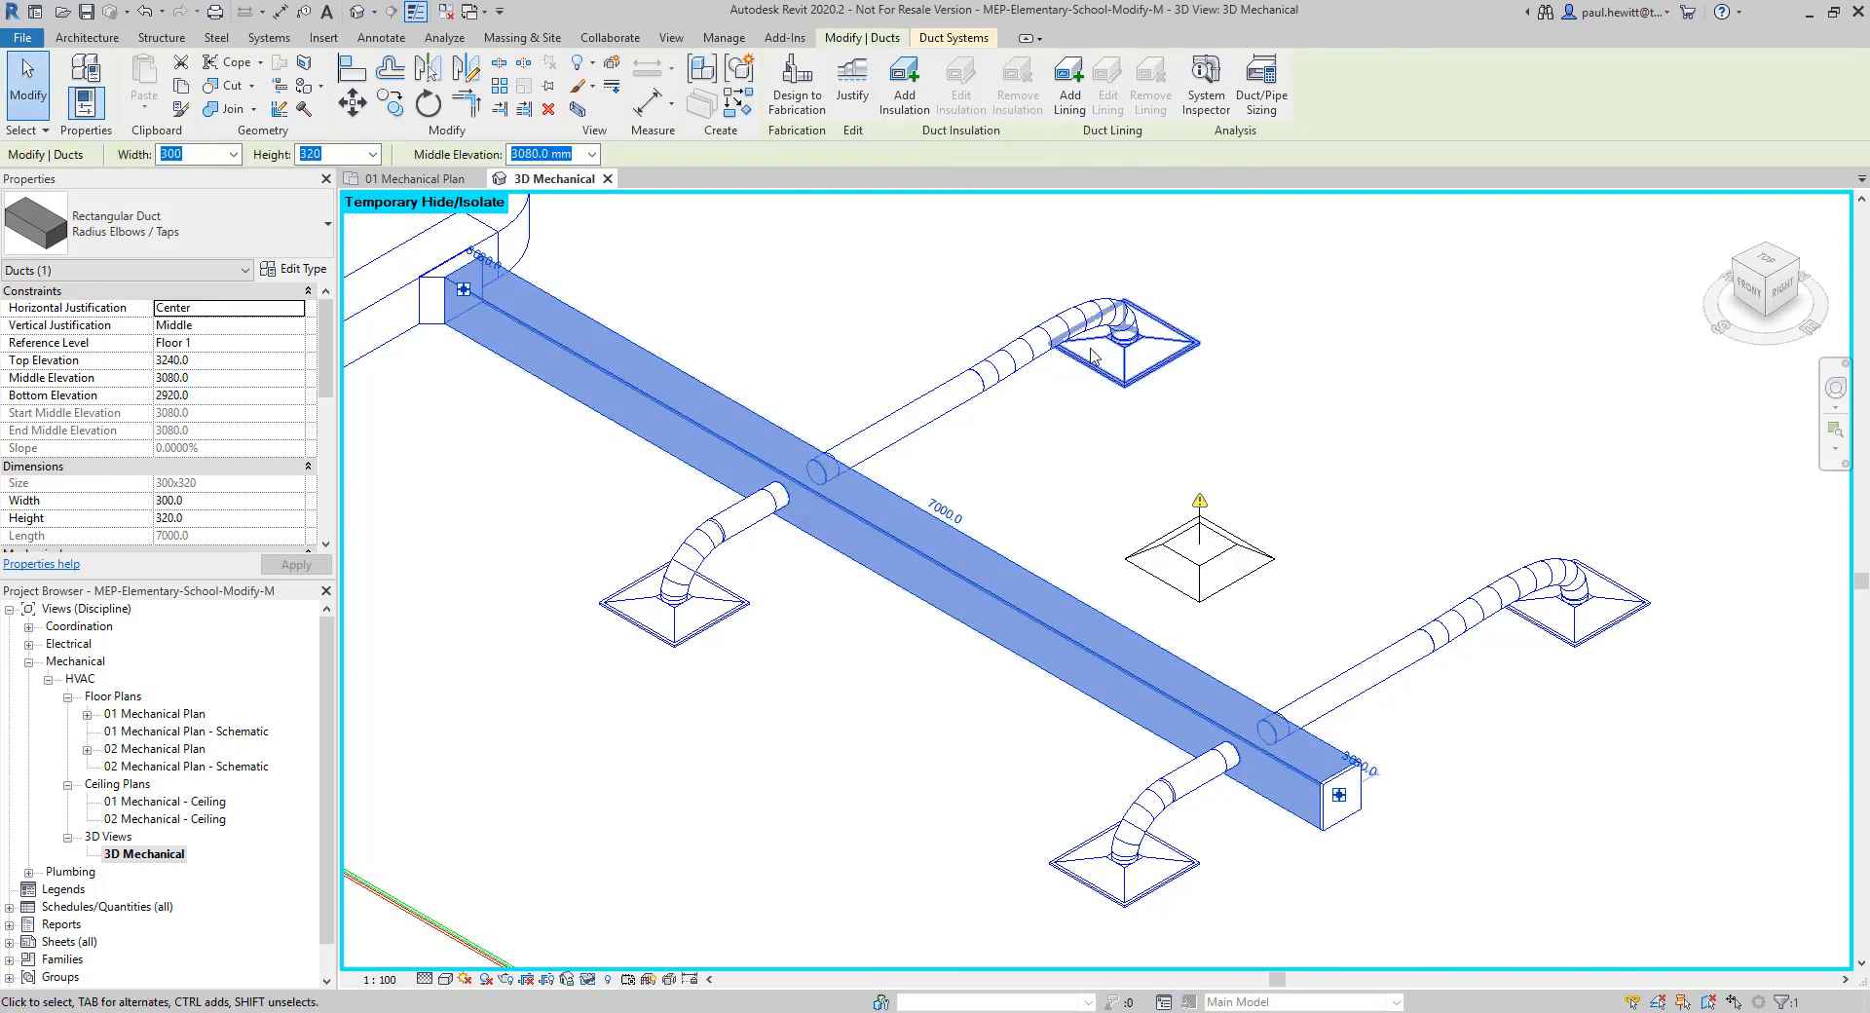
# Clear the duct selection and turn off the Duct disconnect markers
pyautogui.click(1116, 231)
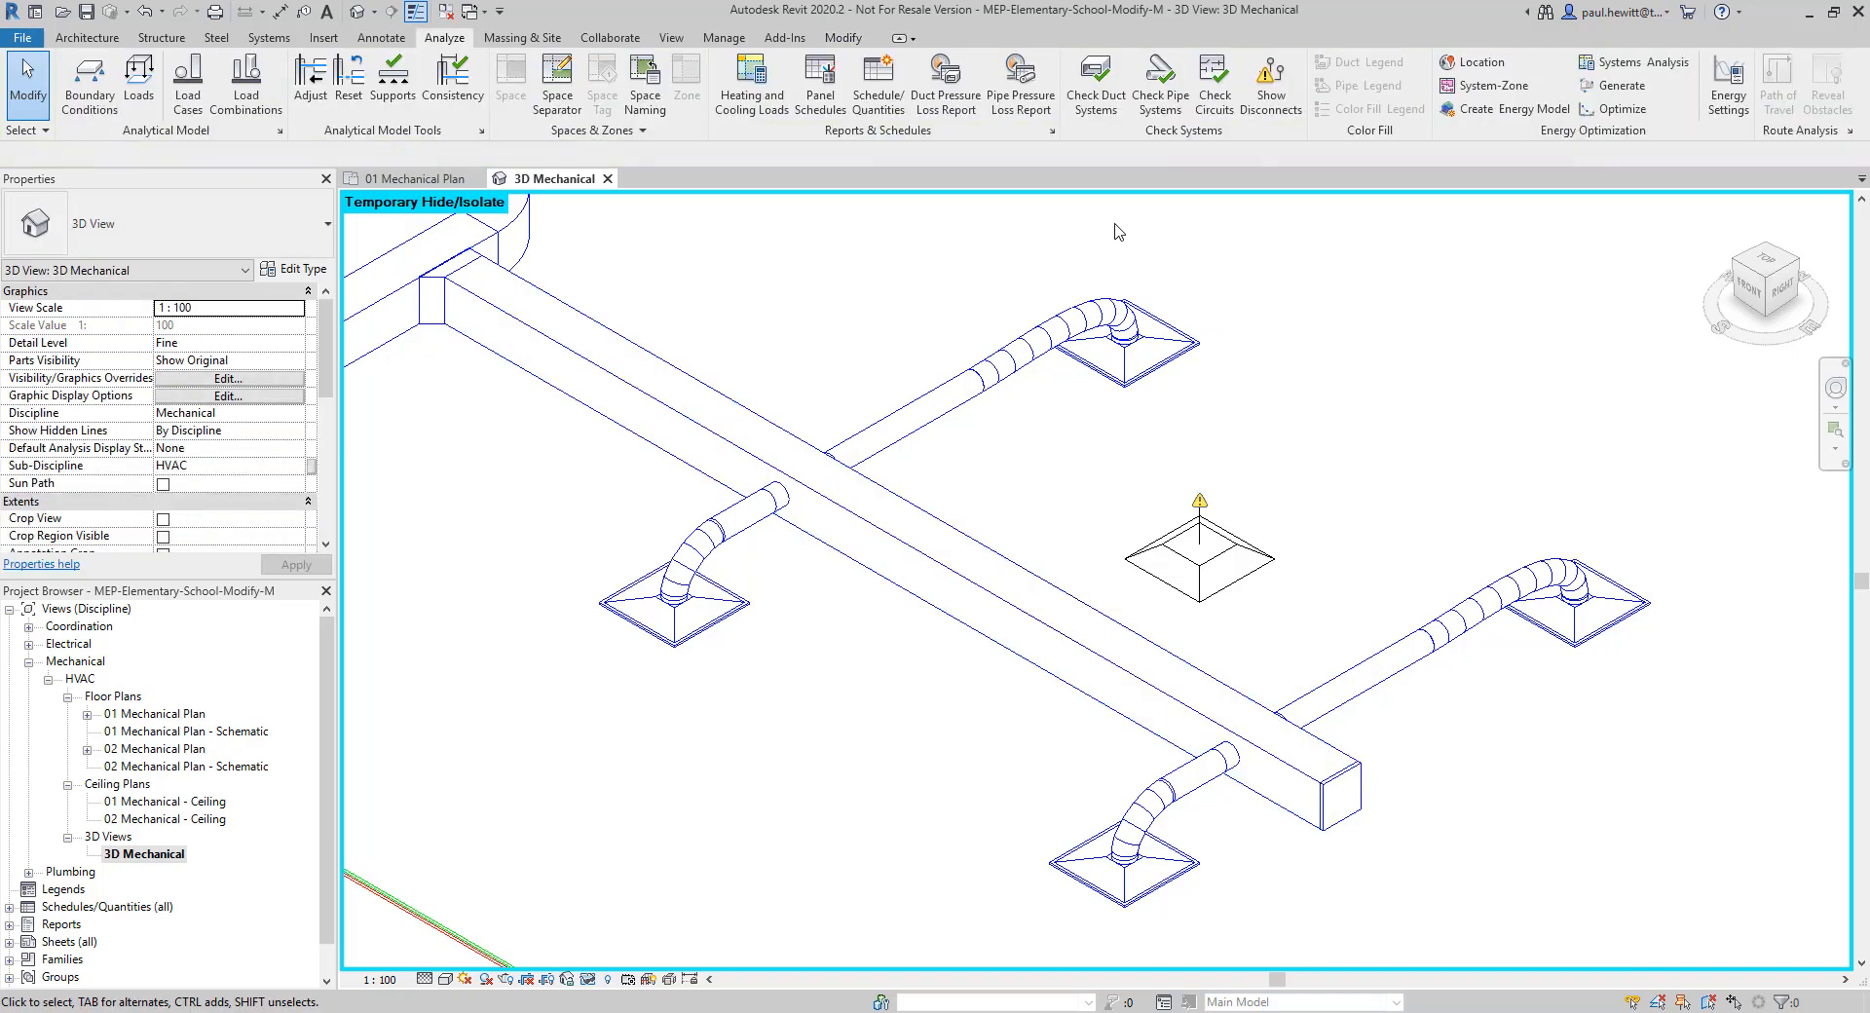
pyautogui.click(1283, 114)
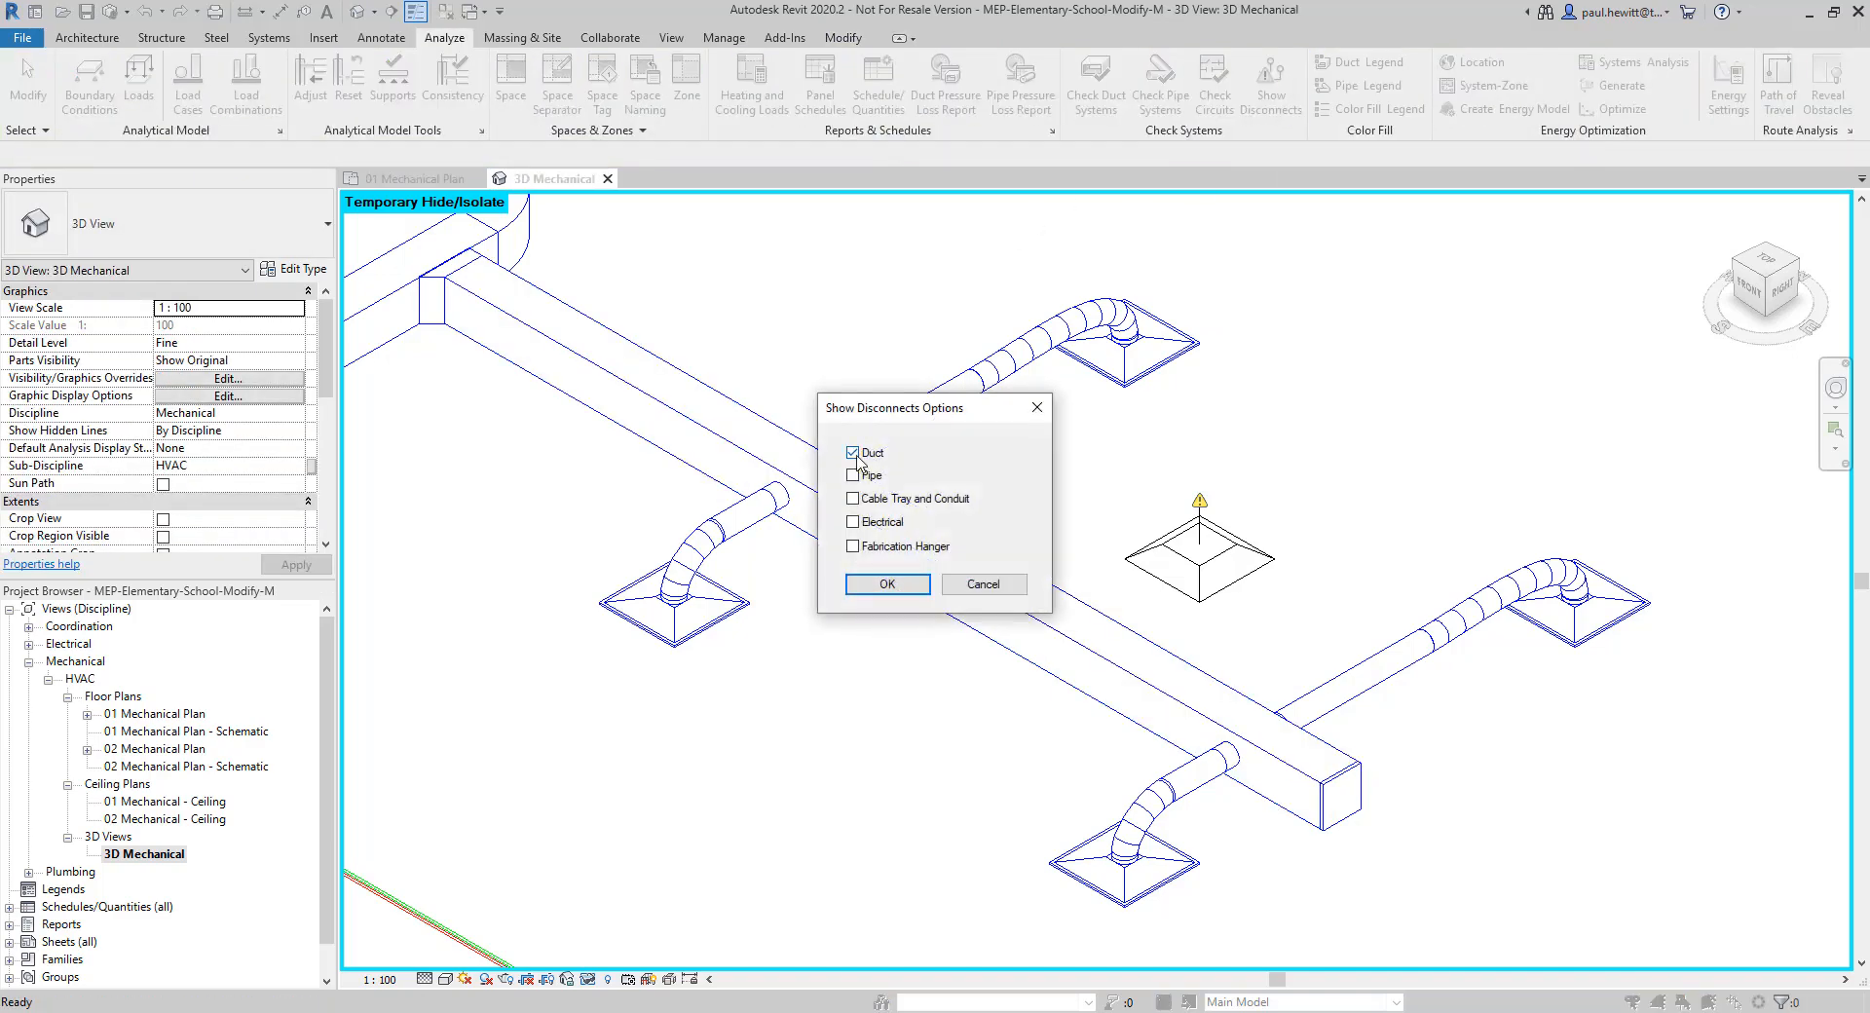
pyautogui.click(893, 583)
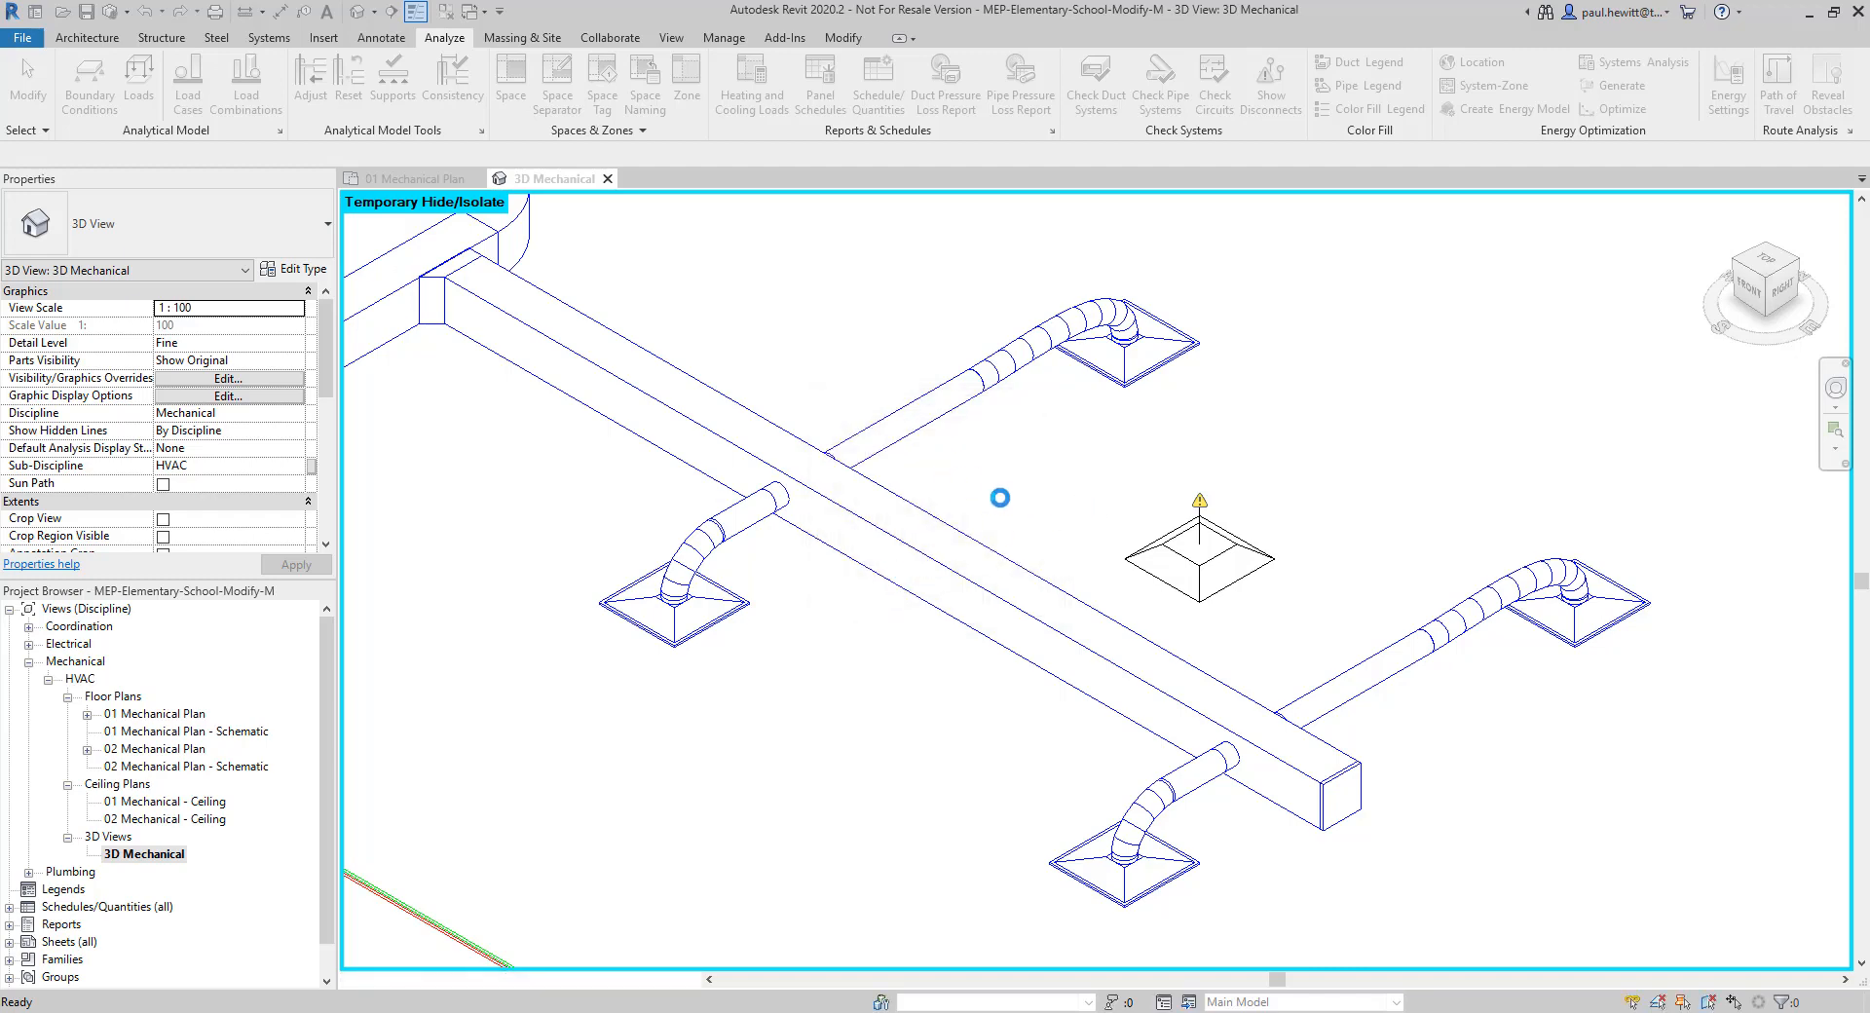
# Size the farthest west-end unit's whole supply duct network by Velocity only at 5.1 m/s, with branch sizing Calculated Size Only
pyautogui.scroll(-2, 994, 494)
pyautogui.scroll(-3, 1127, 743)
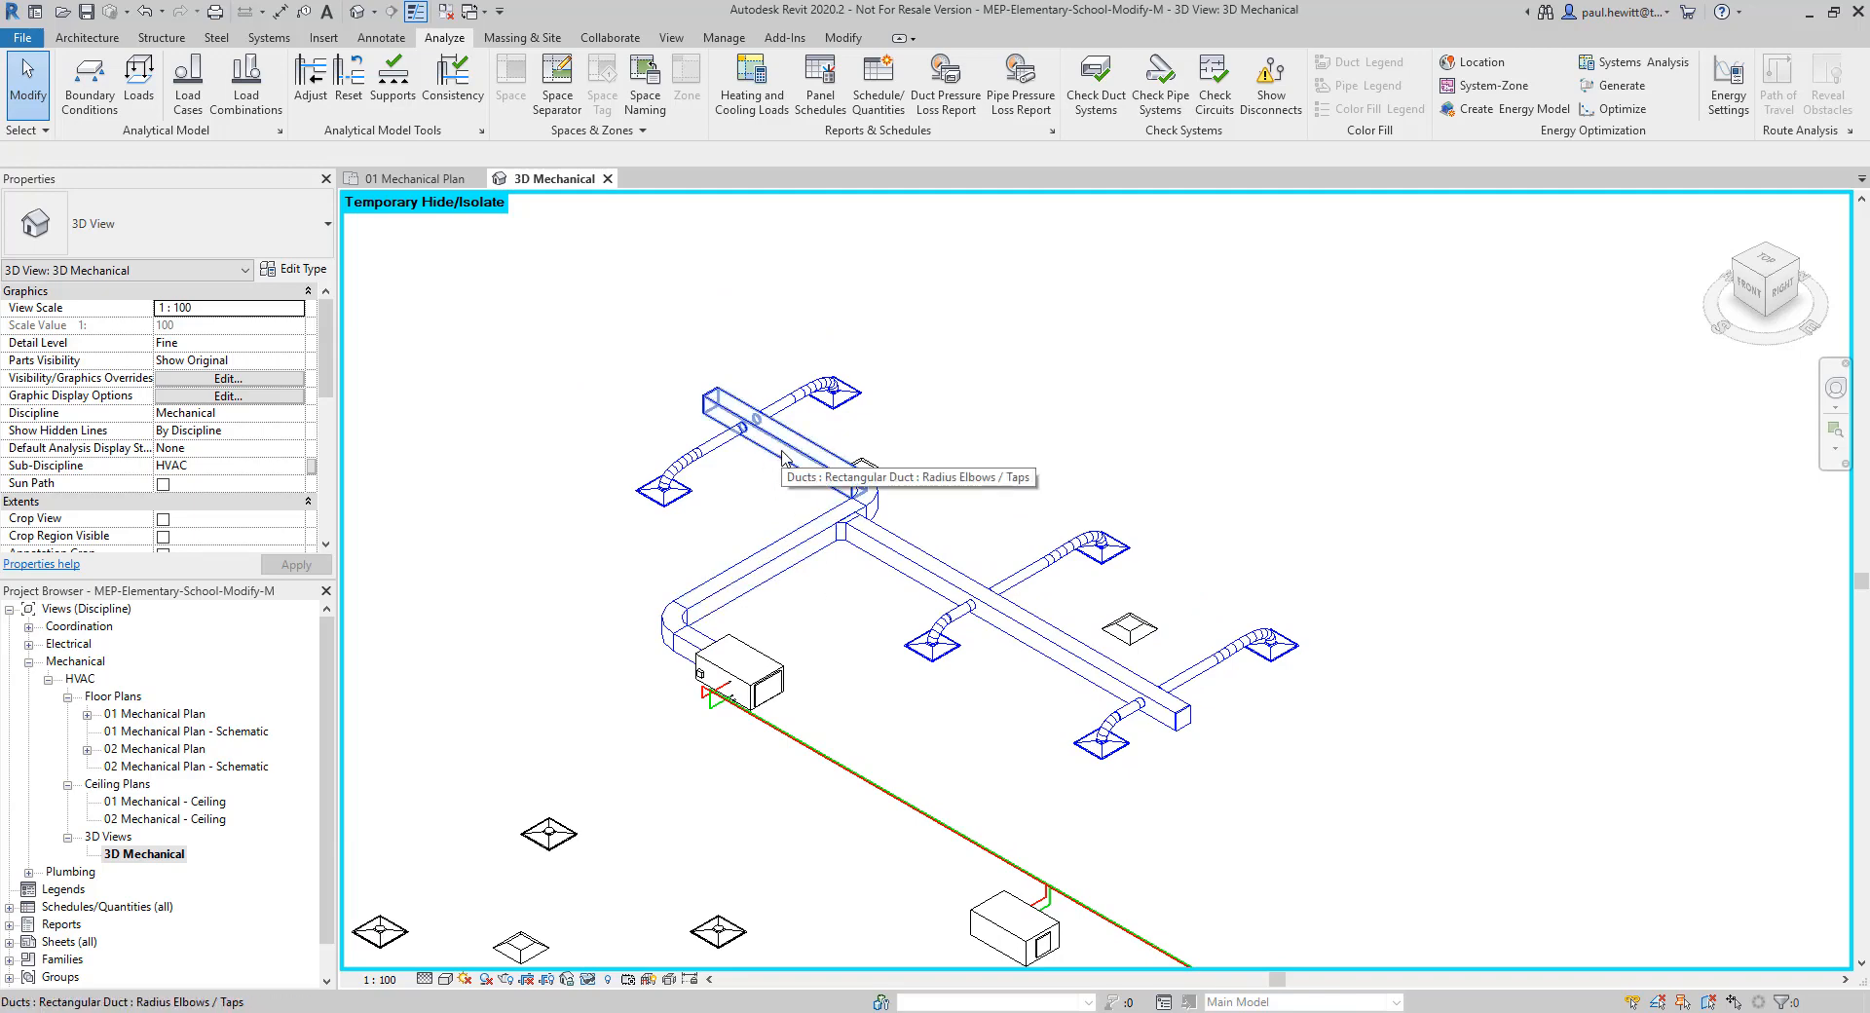
pyautogui.press('Tab')
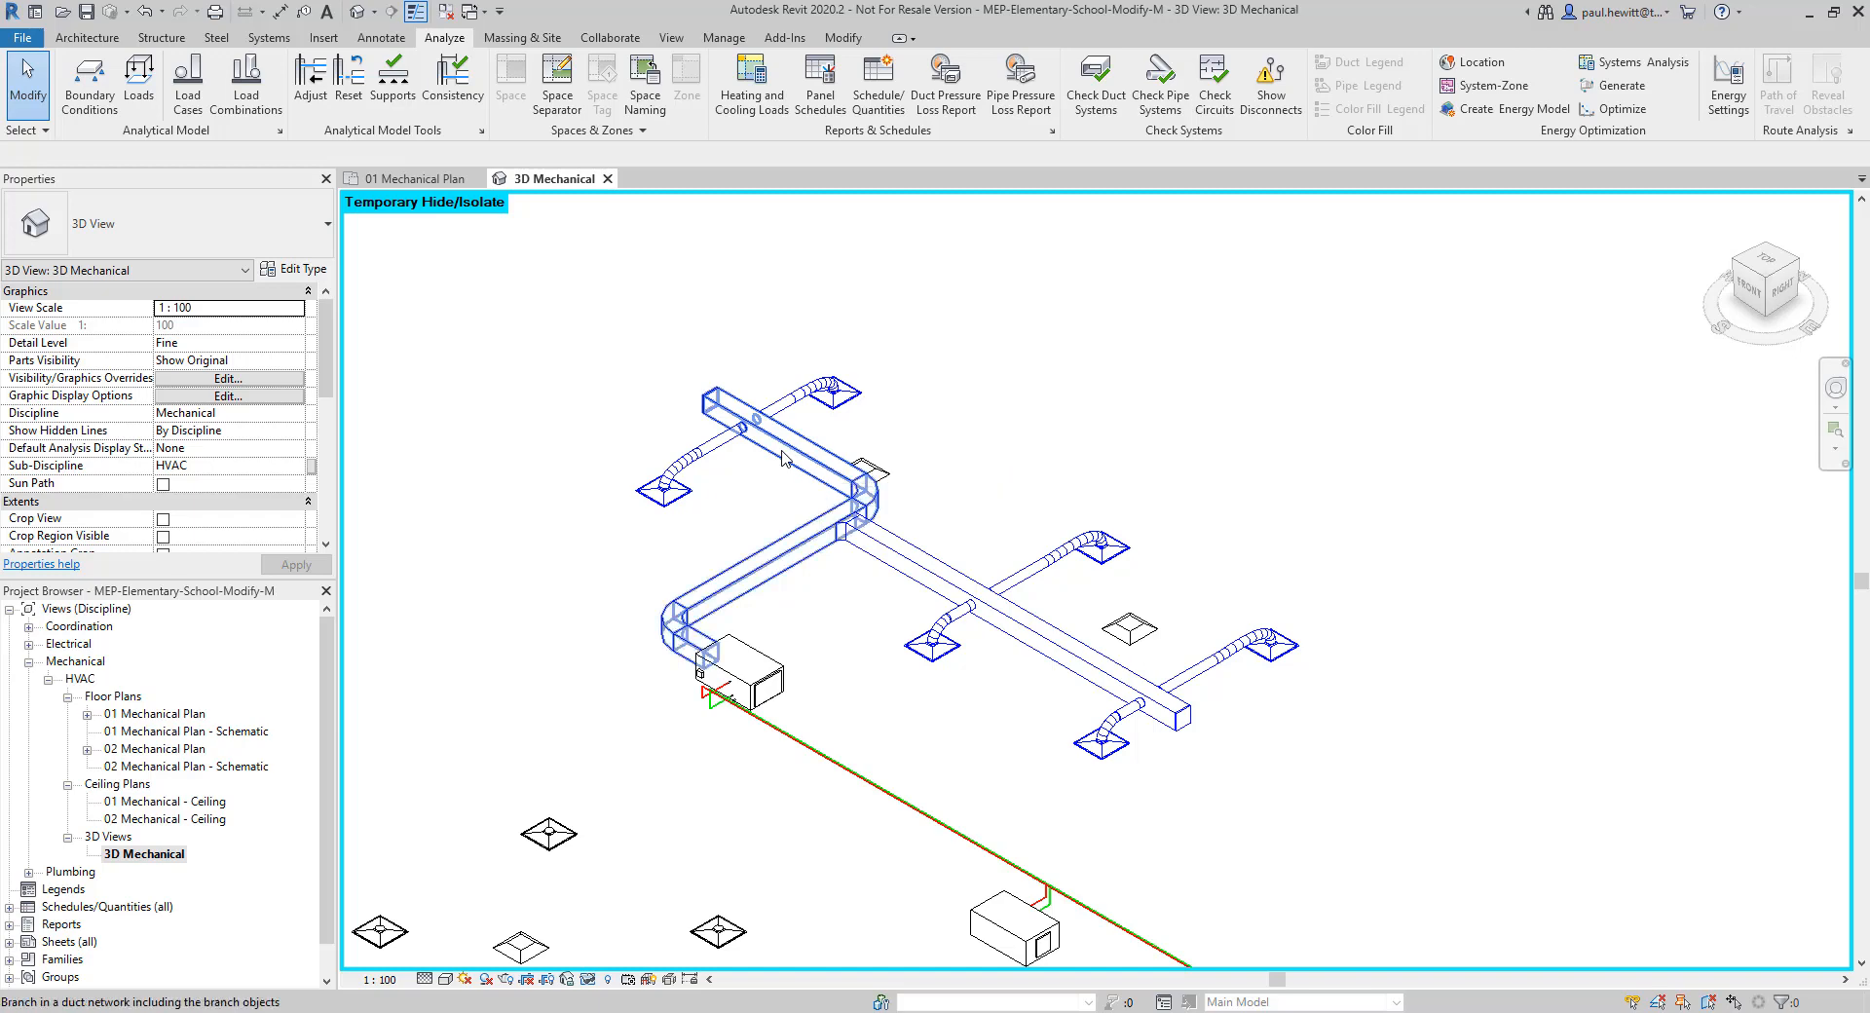
pyautogui.click(785, 459)
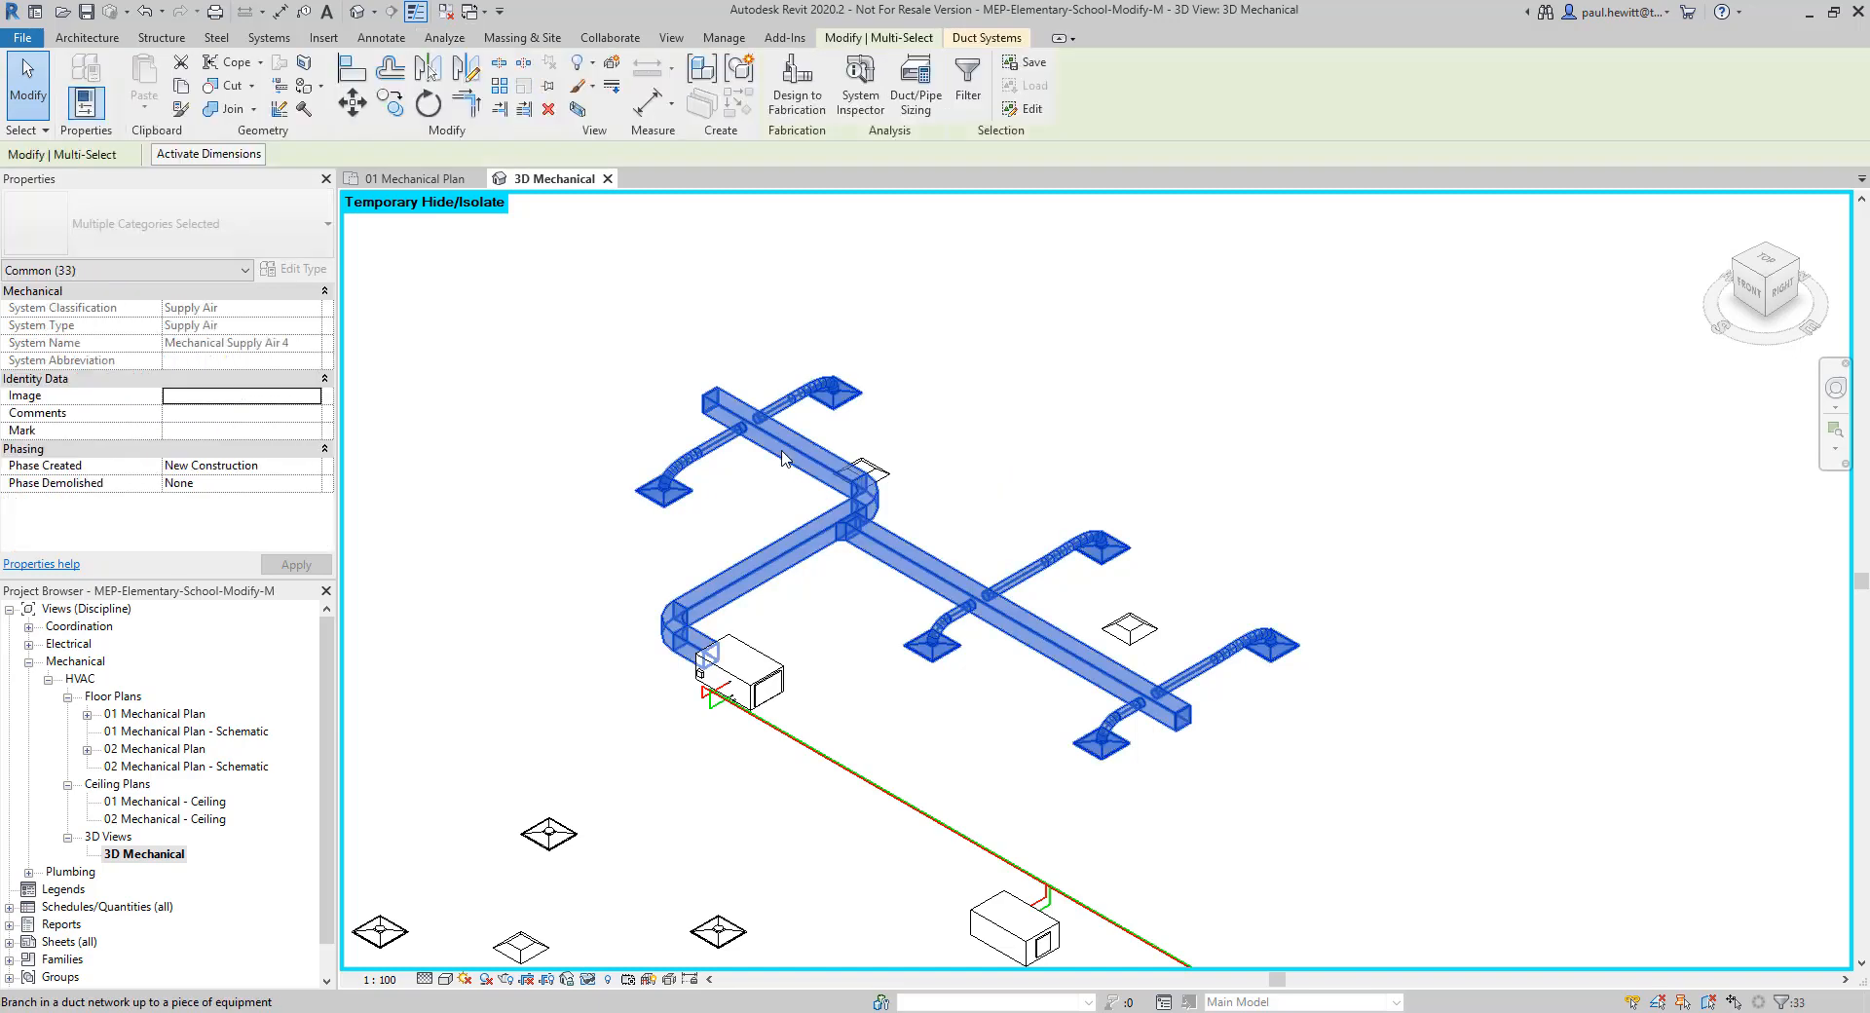
pyautogui.click(915, 86)
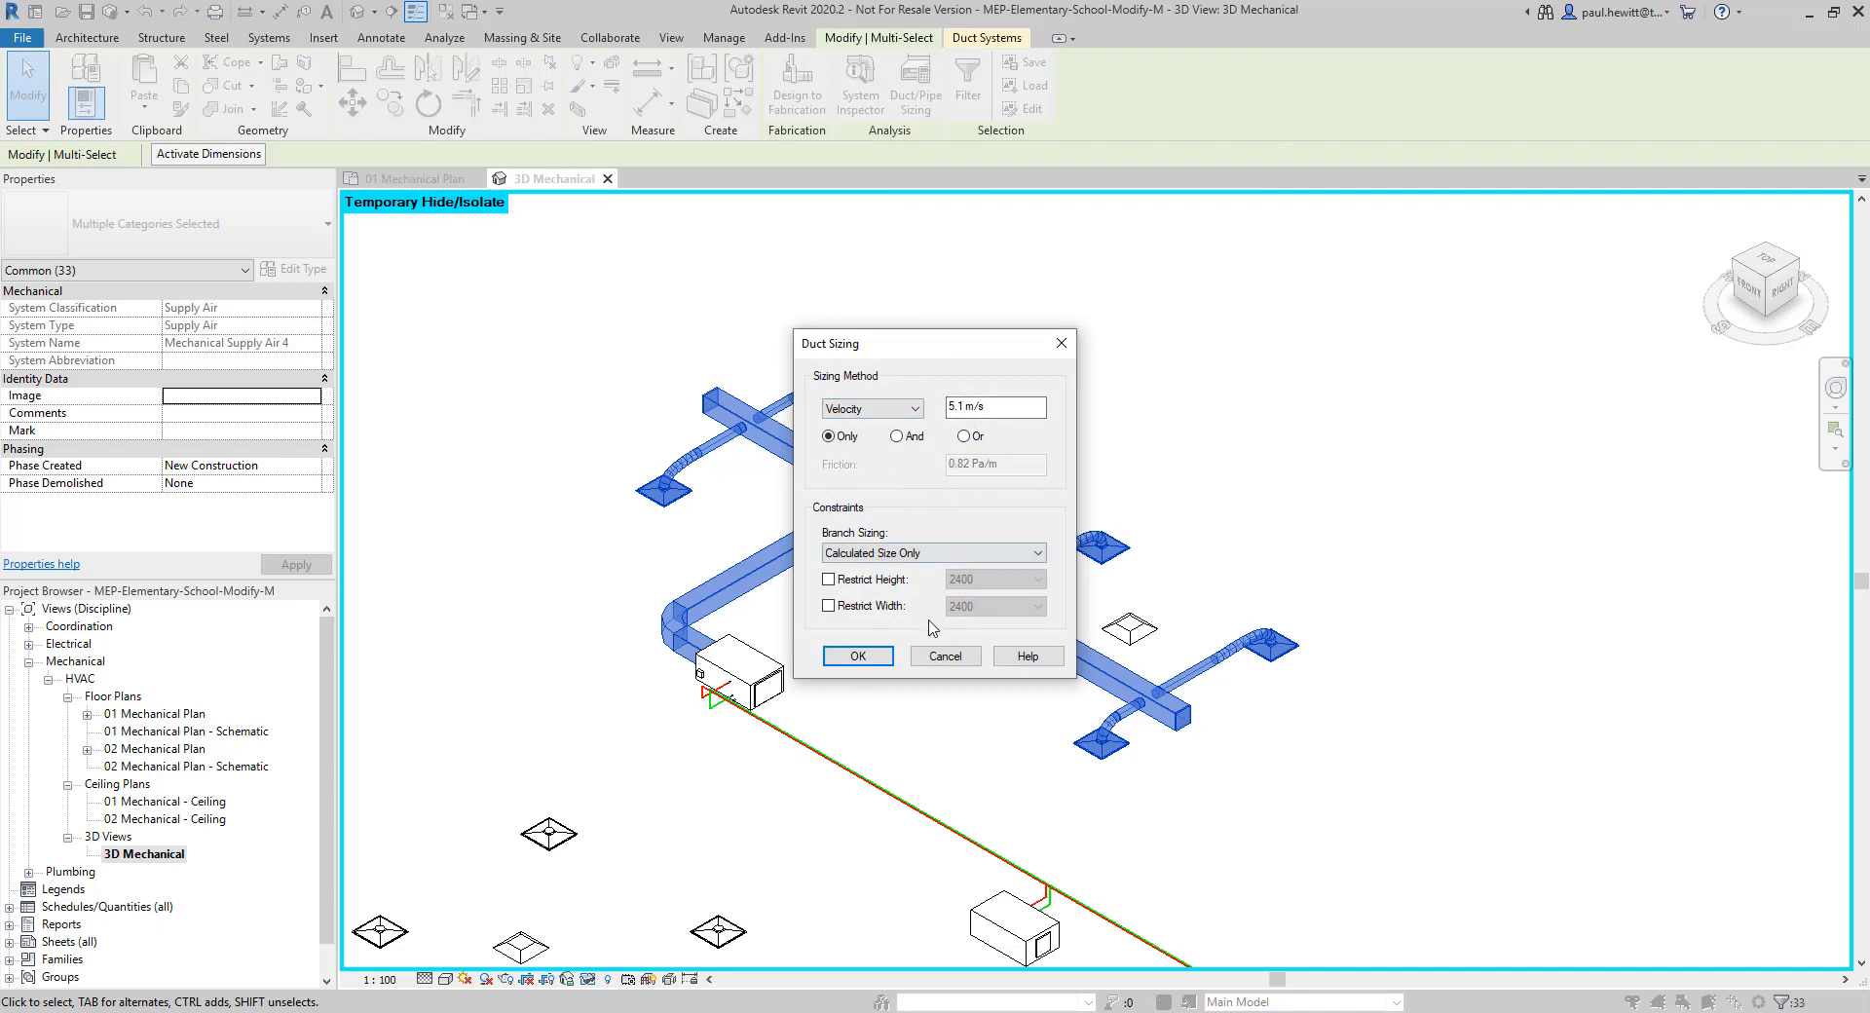
pyautogui.click(858, 656)
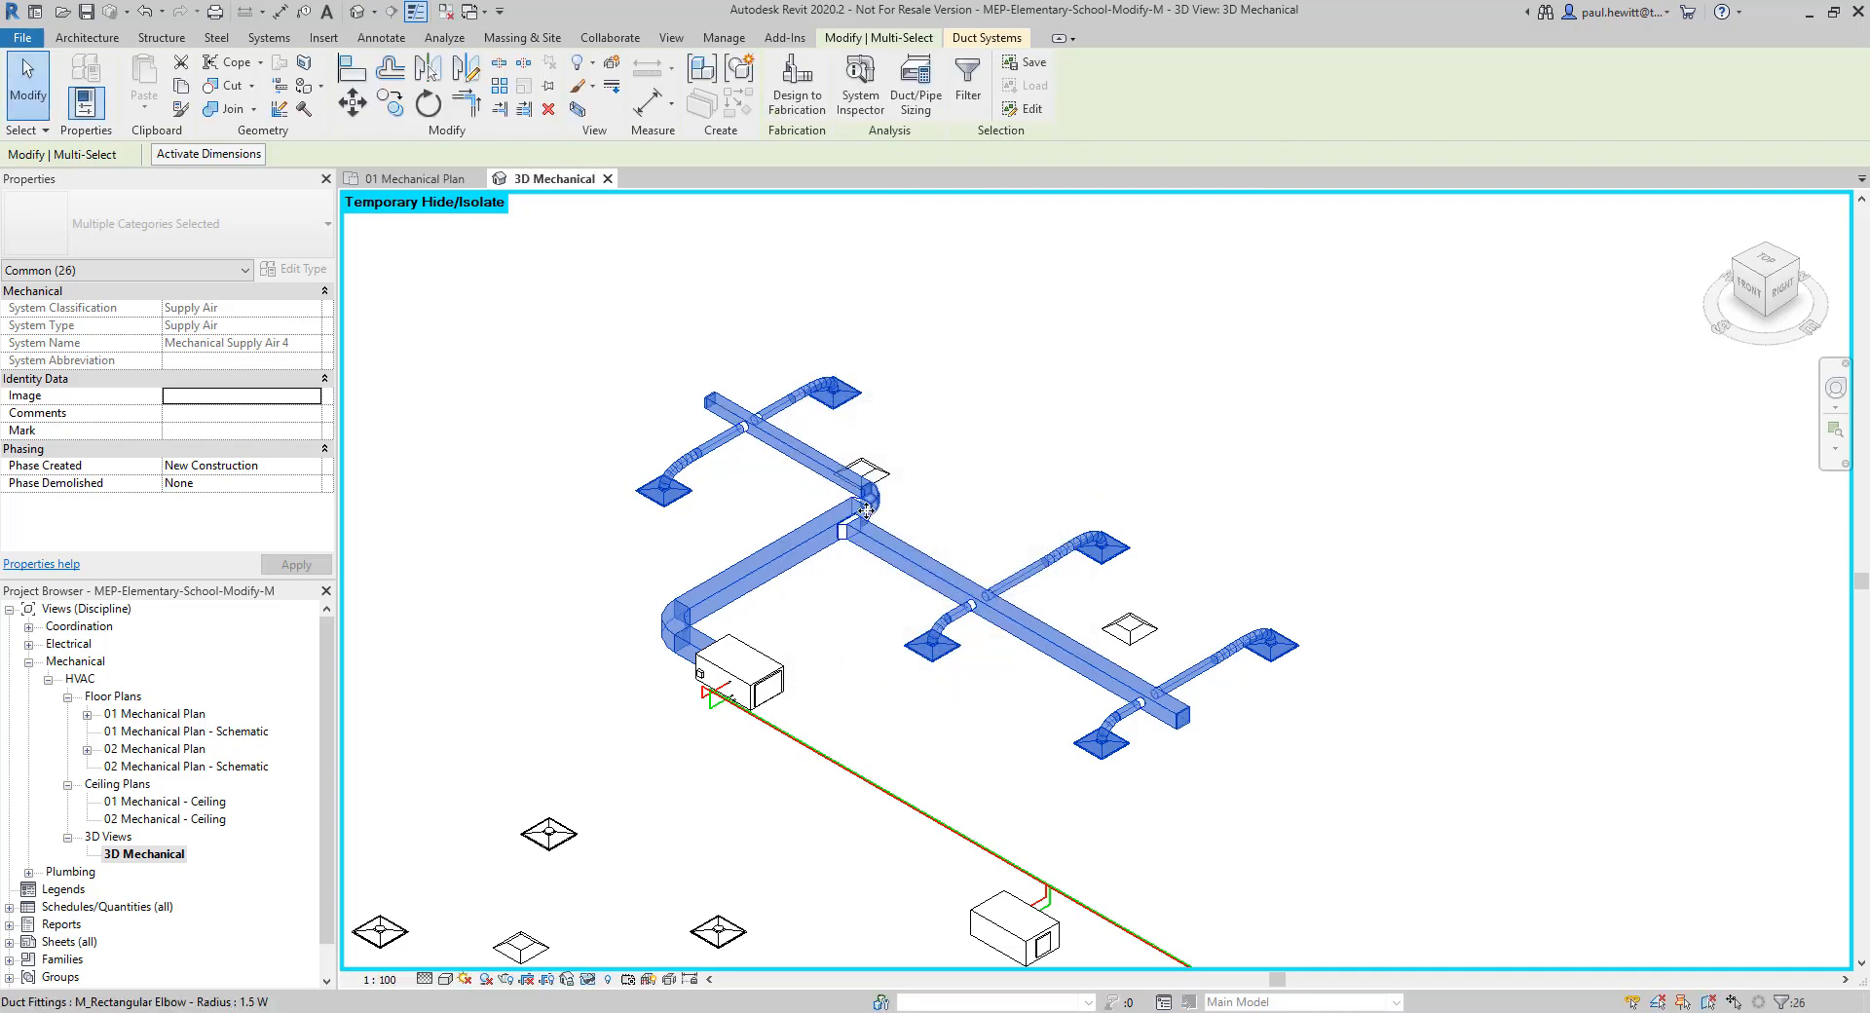
# Examine the resized ducts and fittings around the elbow and branch takeoff in the 01 Mechanical Plan view
pyautogui.hotkey('ctrl', 'Tab')
pyautogui.scroll(-3, 1295, 744)
pyautogui.moveTo(918, 522); pyautogui.dragTo(1322, 883, button='middle')
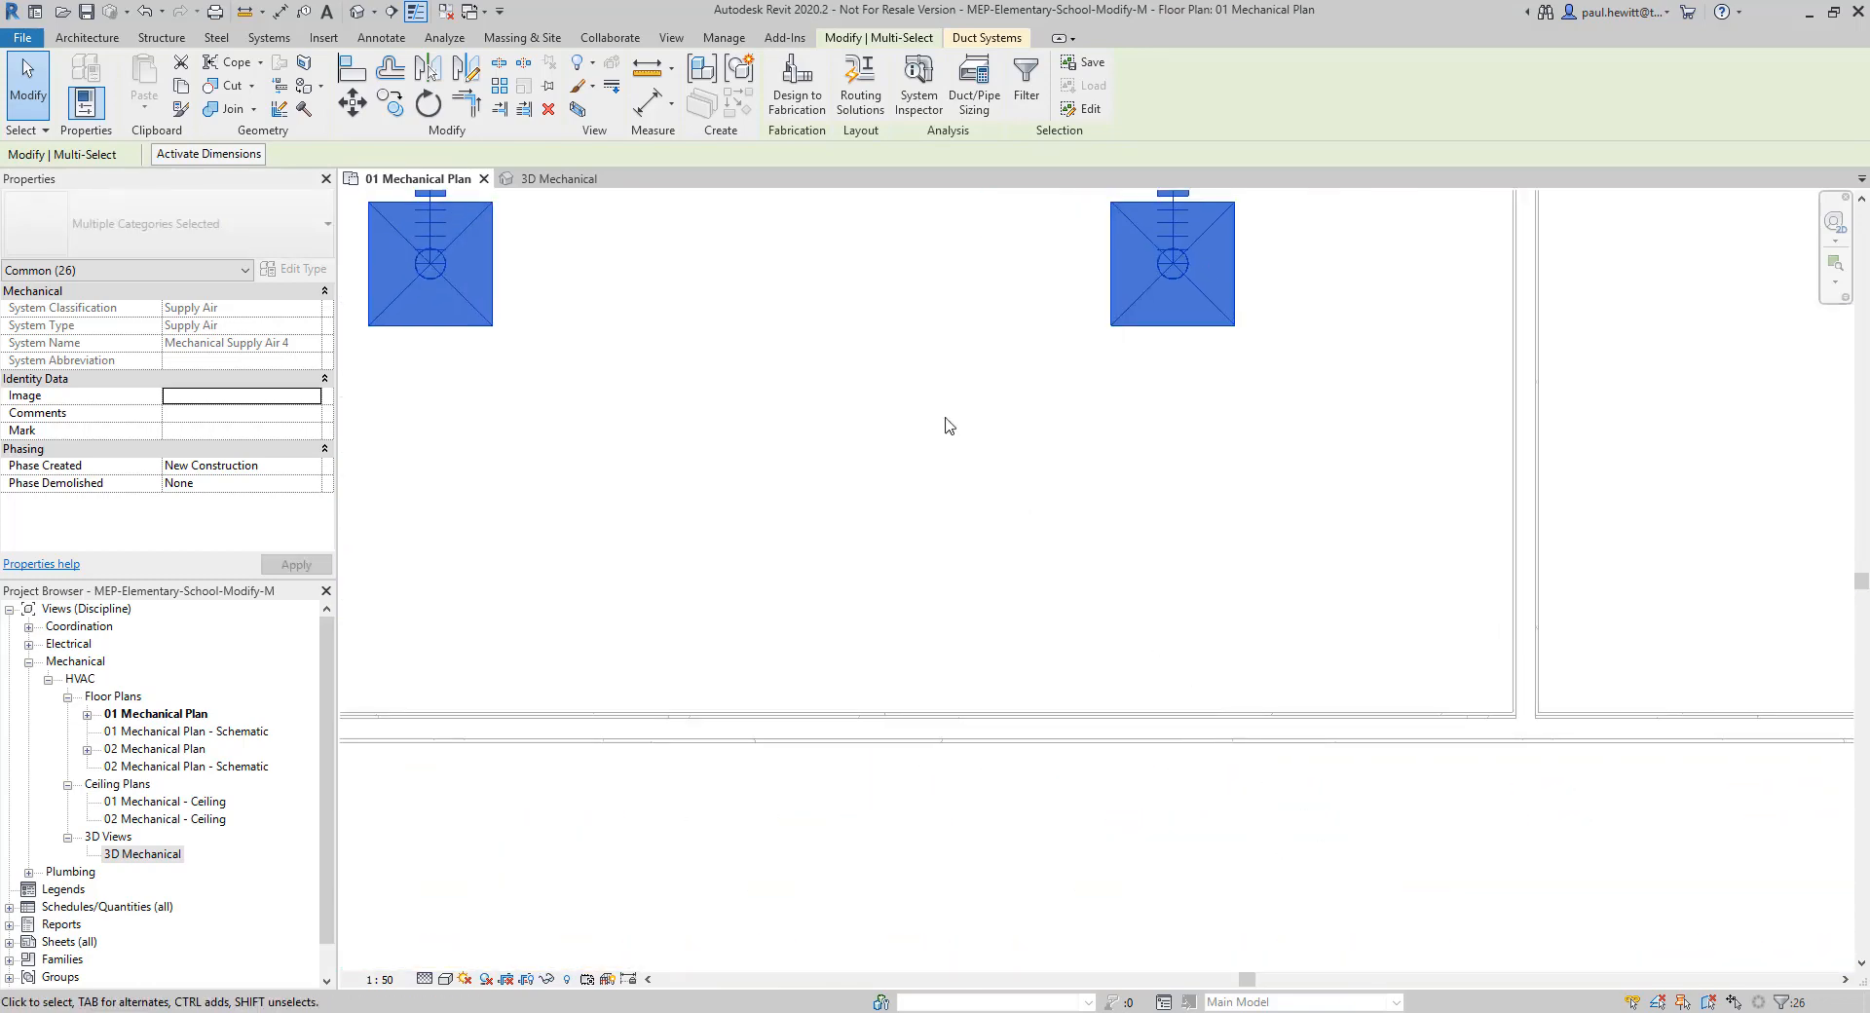
pyautogui.moveTo(1004, 484); pyautogui.dragTo(1363, 947, button='middle')
pyautogui.moveTo(578, 569)
pyautogui.mouseDown(button='middle')
pyautogui.moveTo(649, 612)
pyautogui.moveTo(1173, 783)
pyautogui.moveTo(1309, 606)
pyautogui.mouseUp(button='middle')
pyautogui.scroll(4, 956, 547)
pyautogui.click(1065, 476)
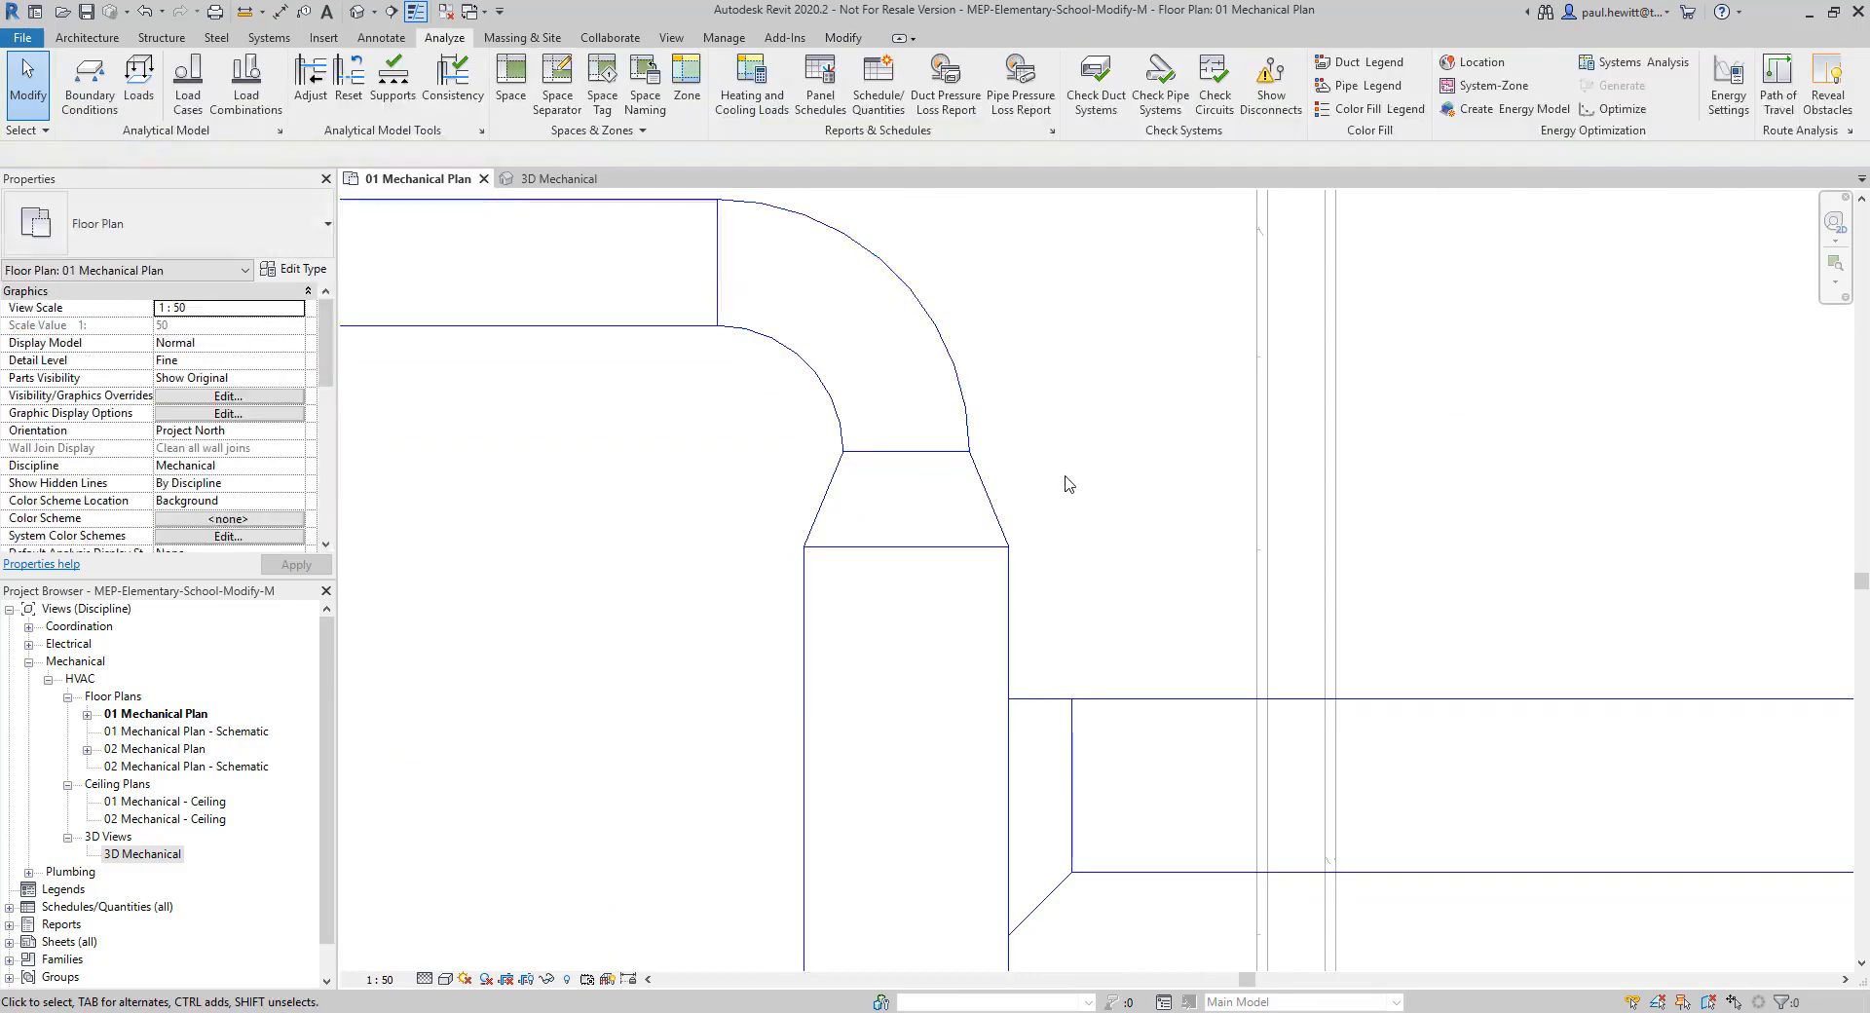
# Delete the 45-degree transition below the elbow and pull the wider main duct's open end back to just short of the branch takeoff
pyautogui.click(987, 502)
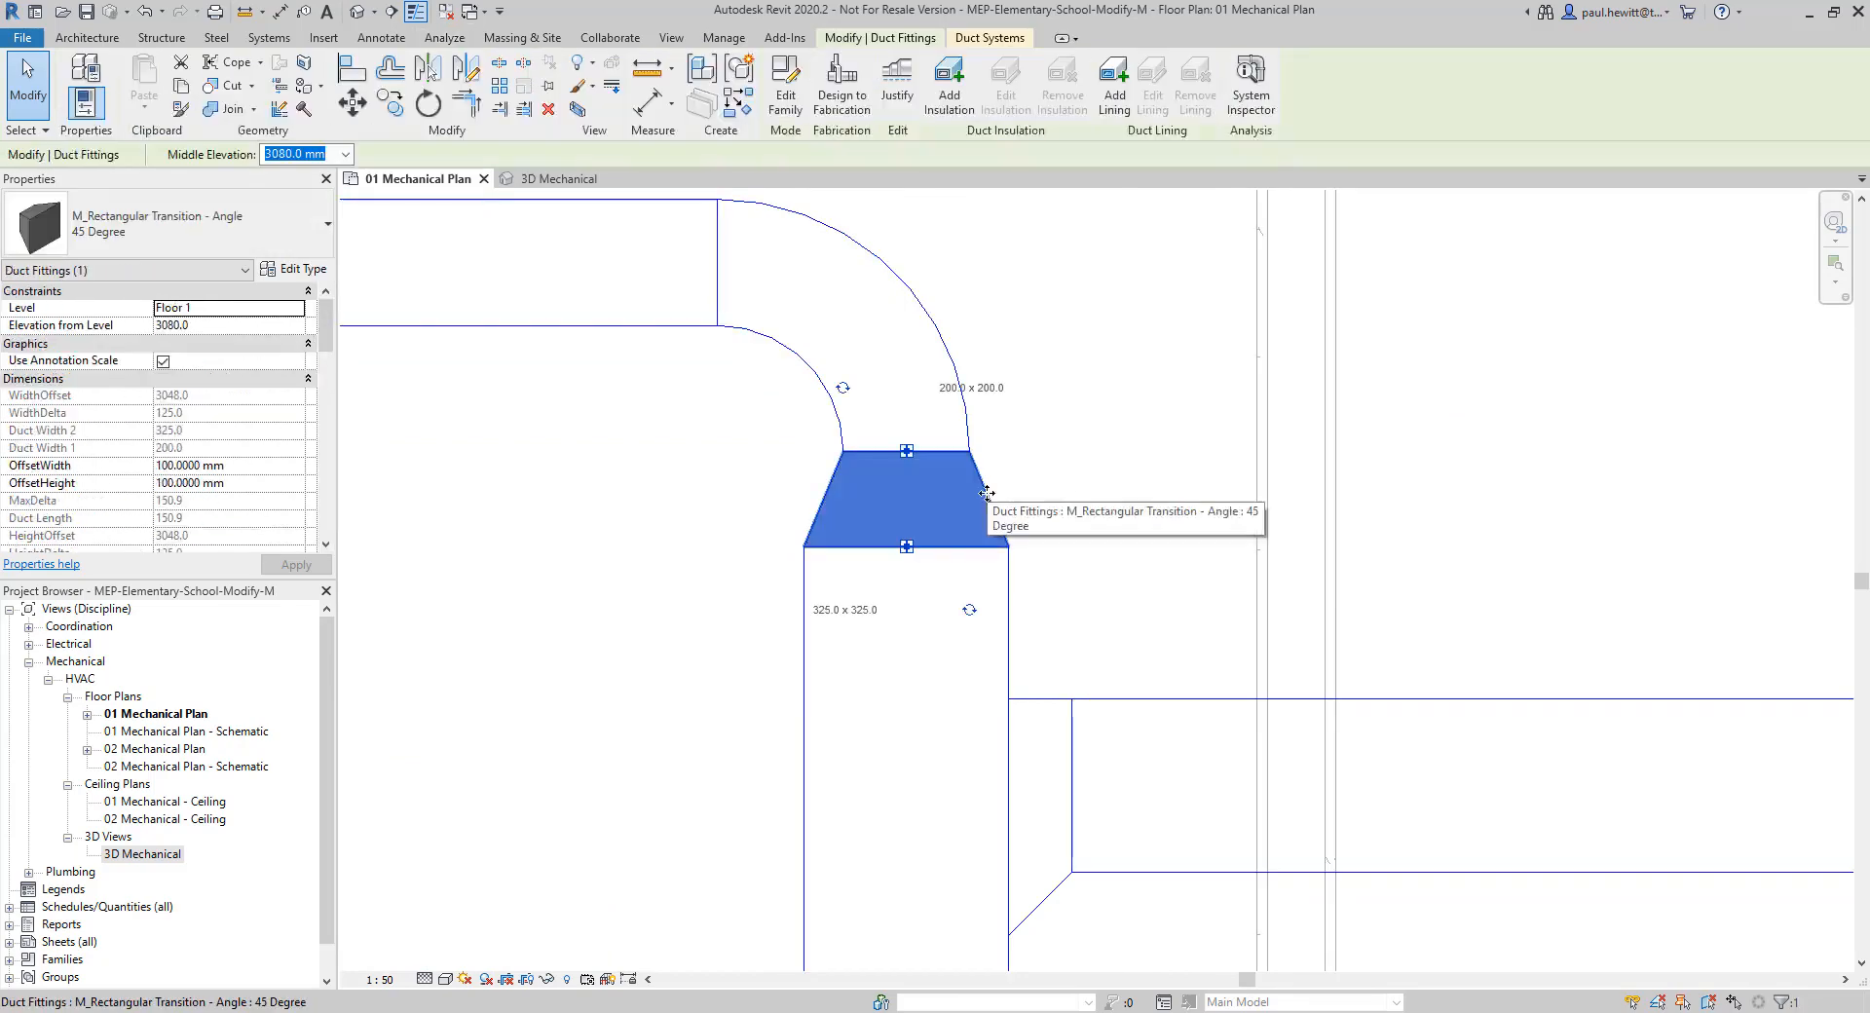
pyautogui.press('Delete')
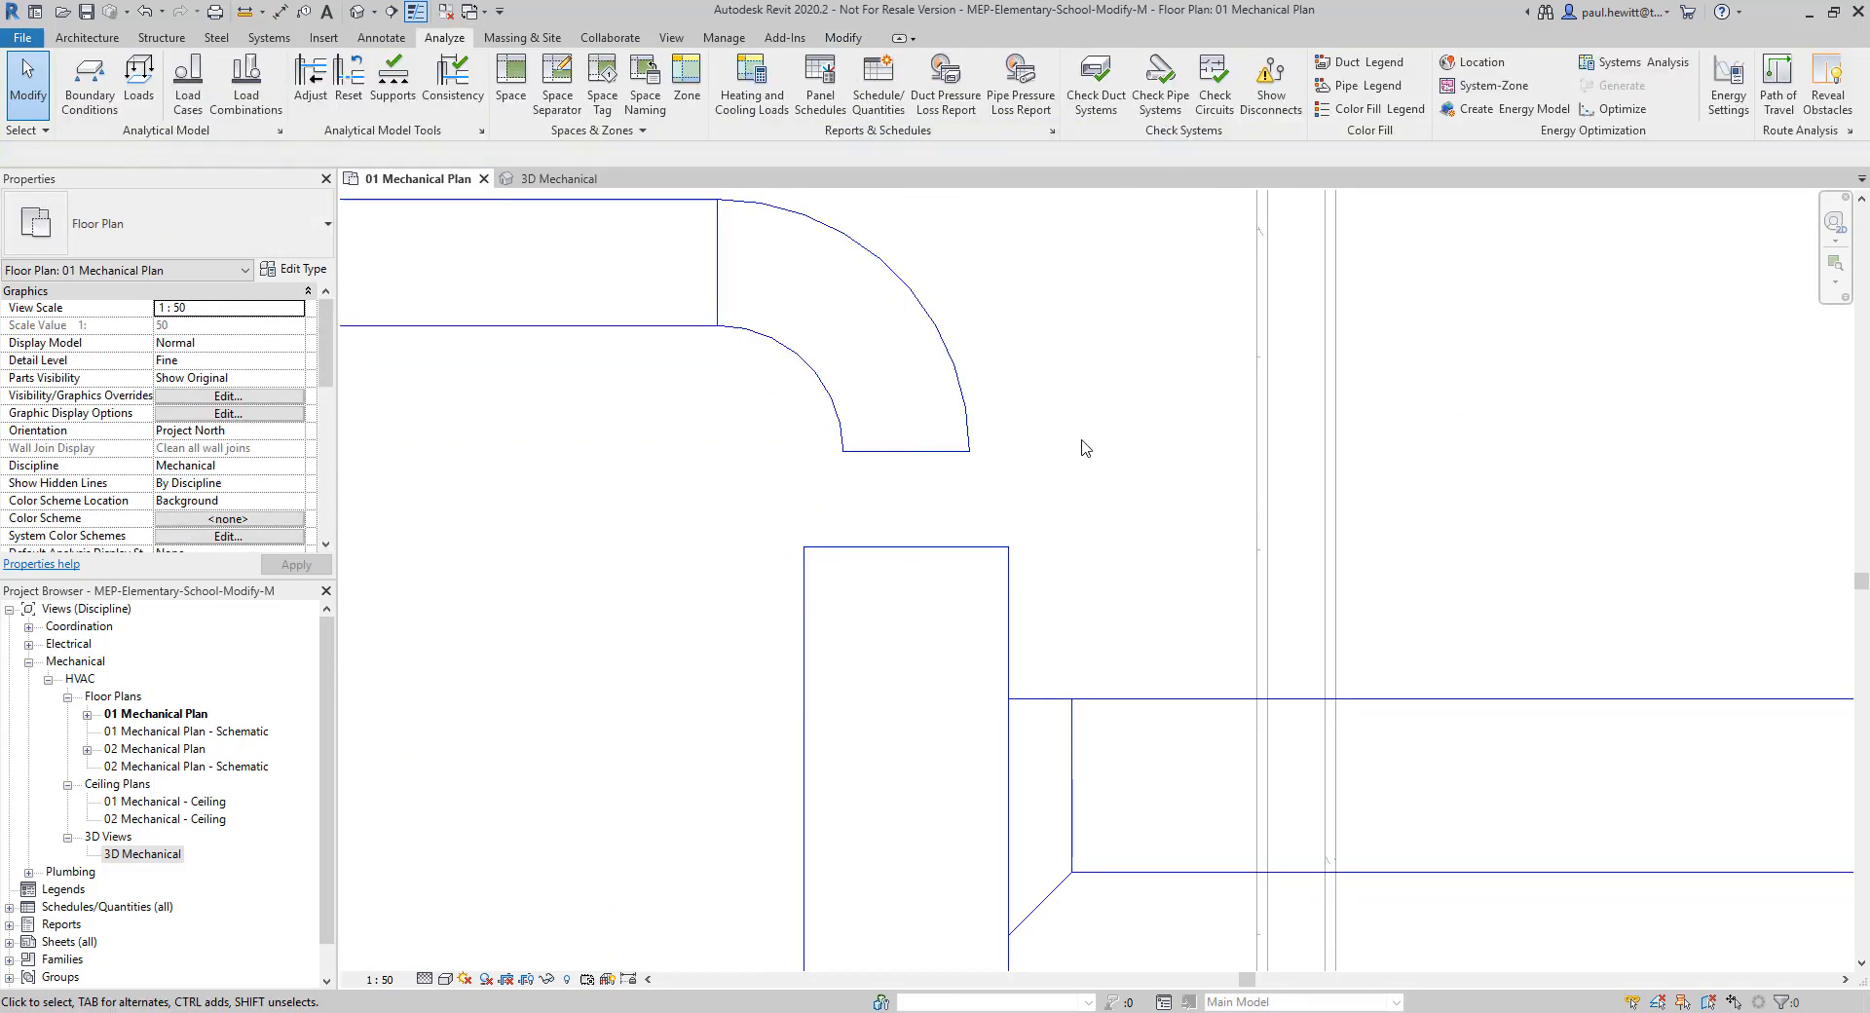
pyautogui.click(926, 556)
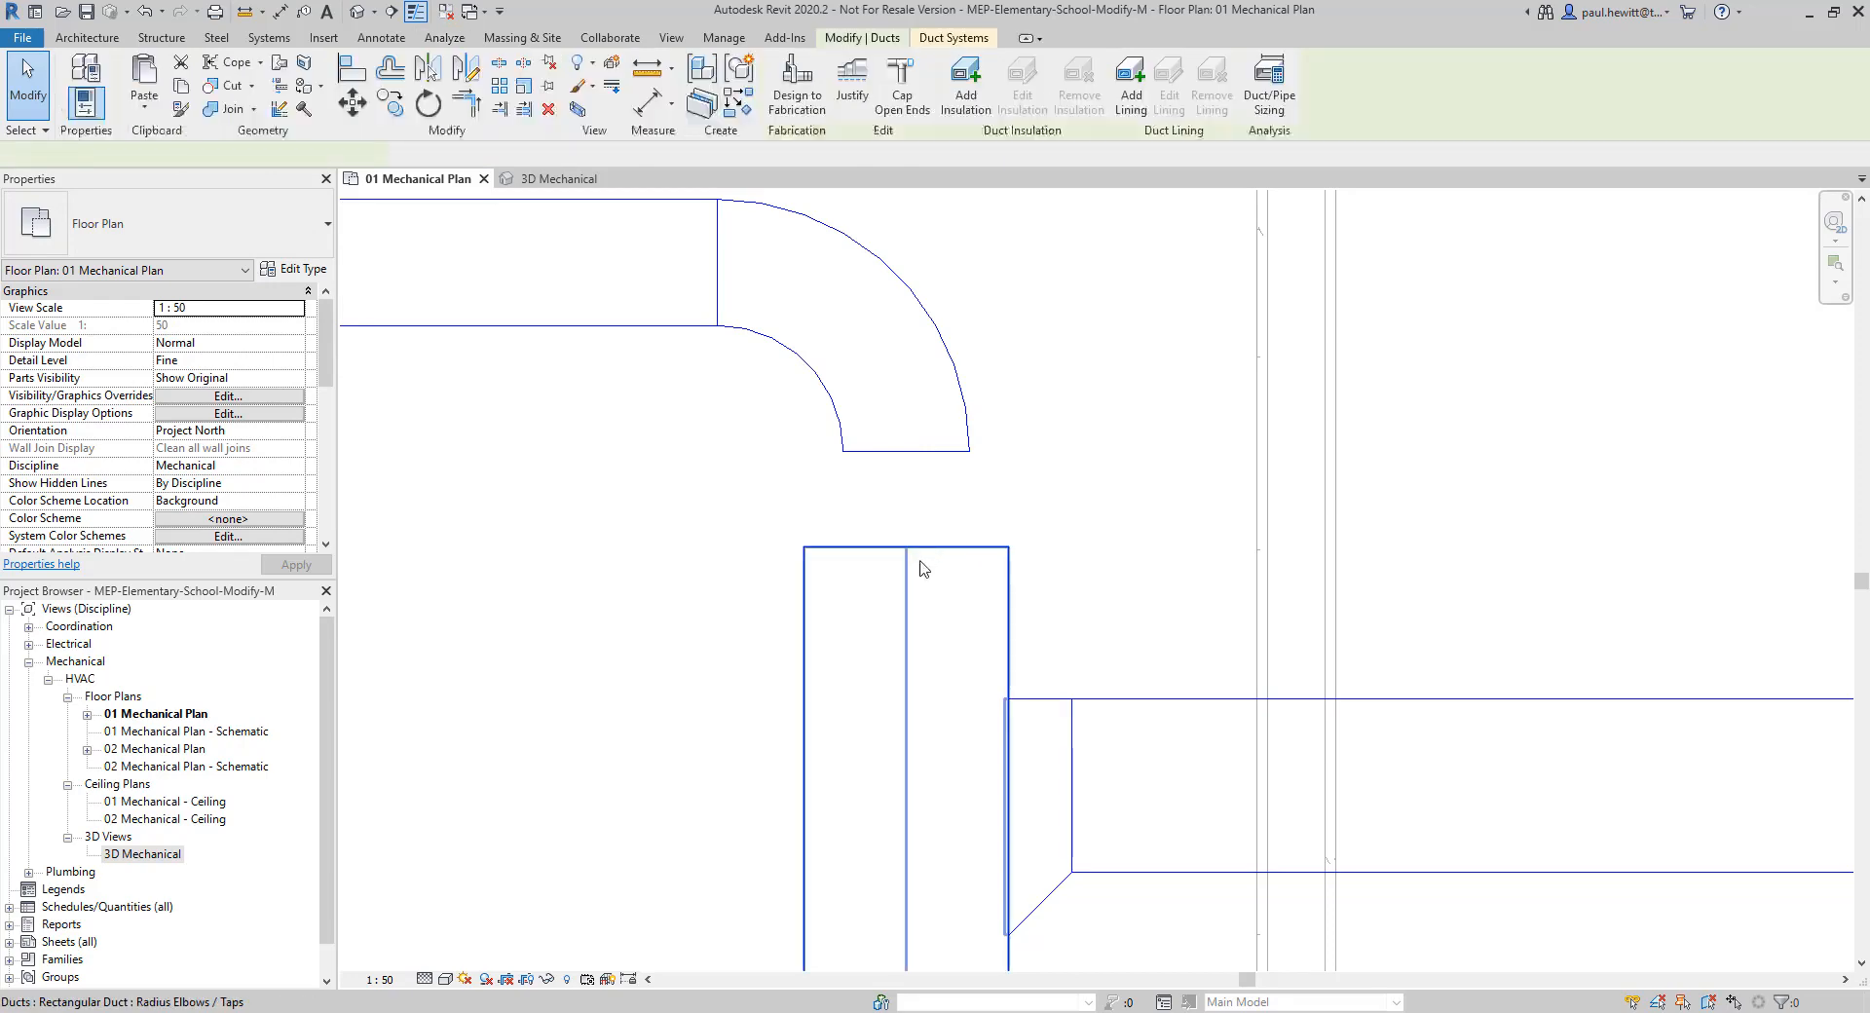
pyautogui.moveTo(905, 548); pyautogui.dragTo(904, 669)
pyautogui.moveTo(1045, 681); pyautogui.dragTo(1081, 680)
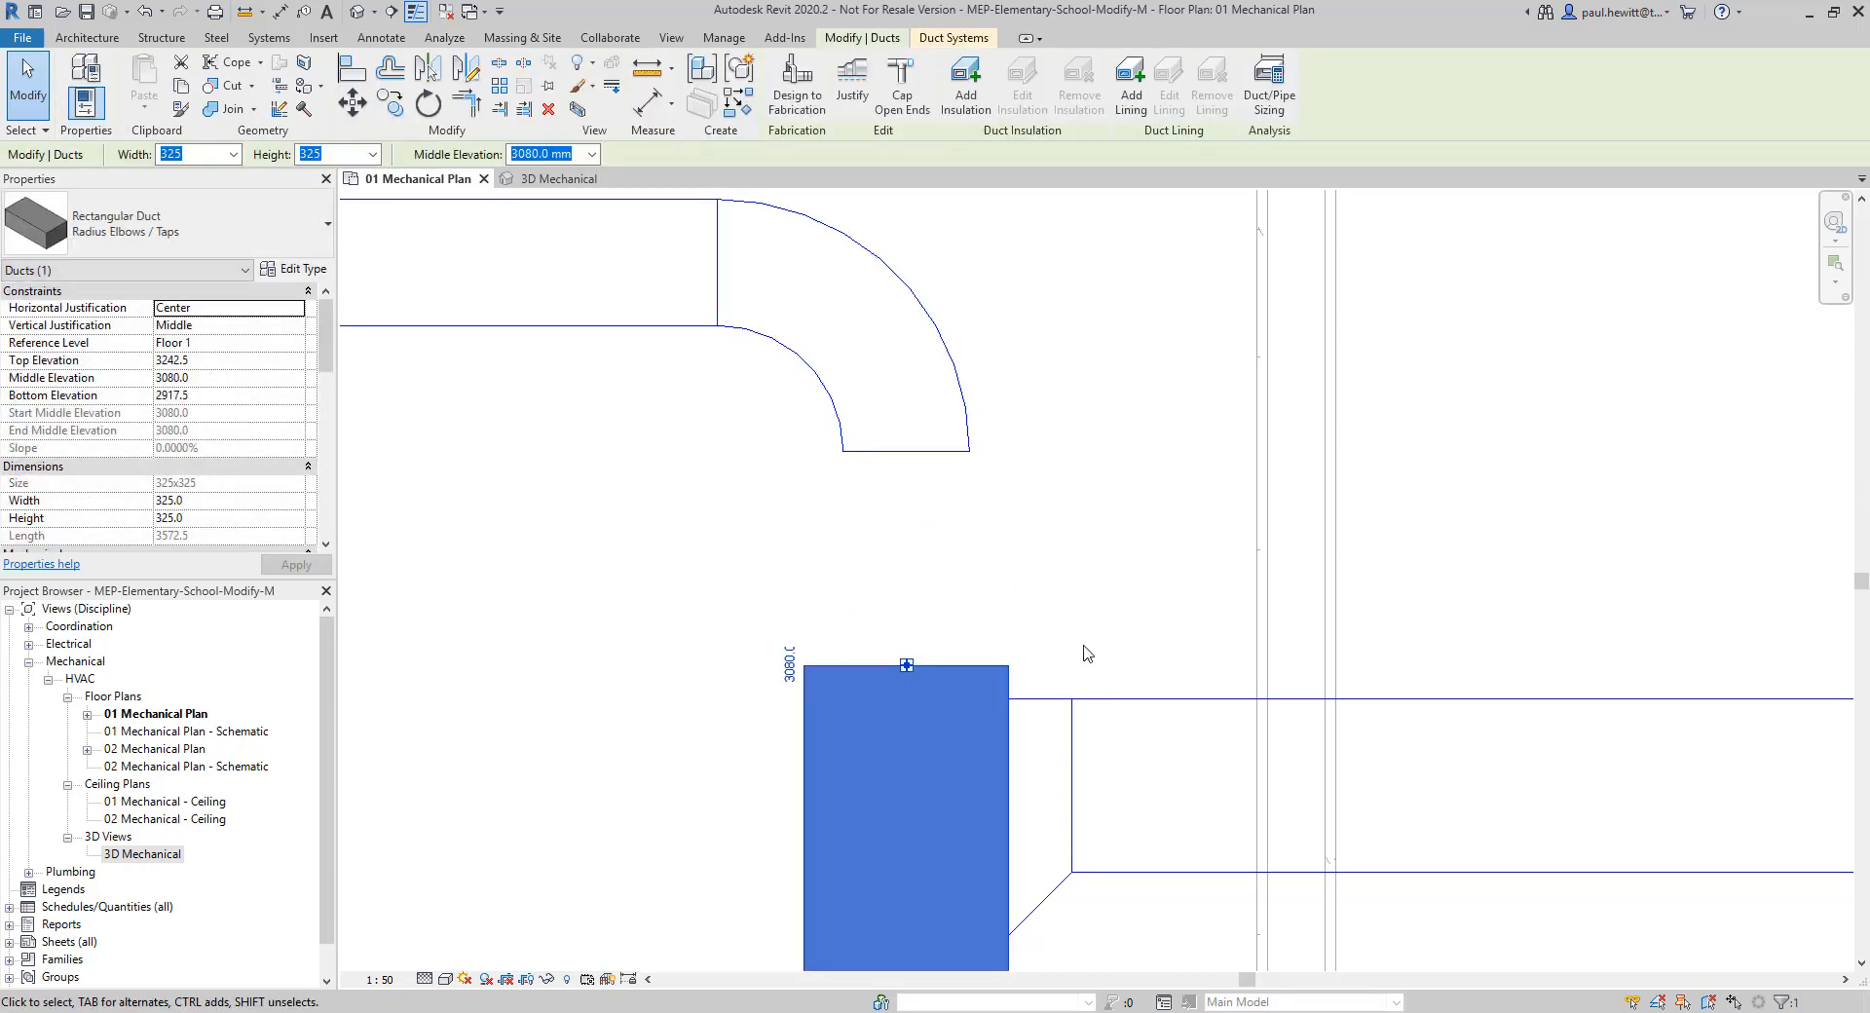
# Draw a 200 x 200 mm duct from the elbow's open connector to the shortened main duct's end to reconnect the run
pyautogui.click(949, 525)
pyautogui.click(926, 453)
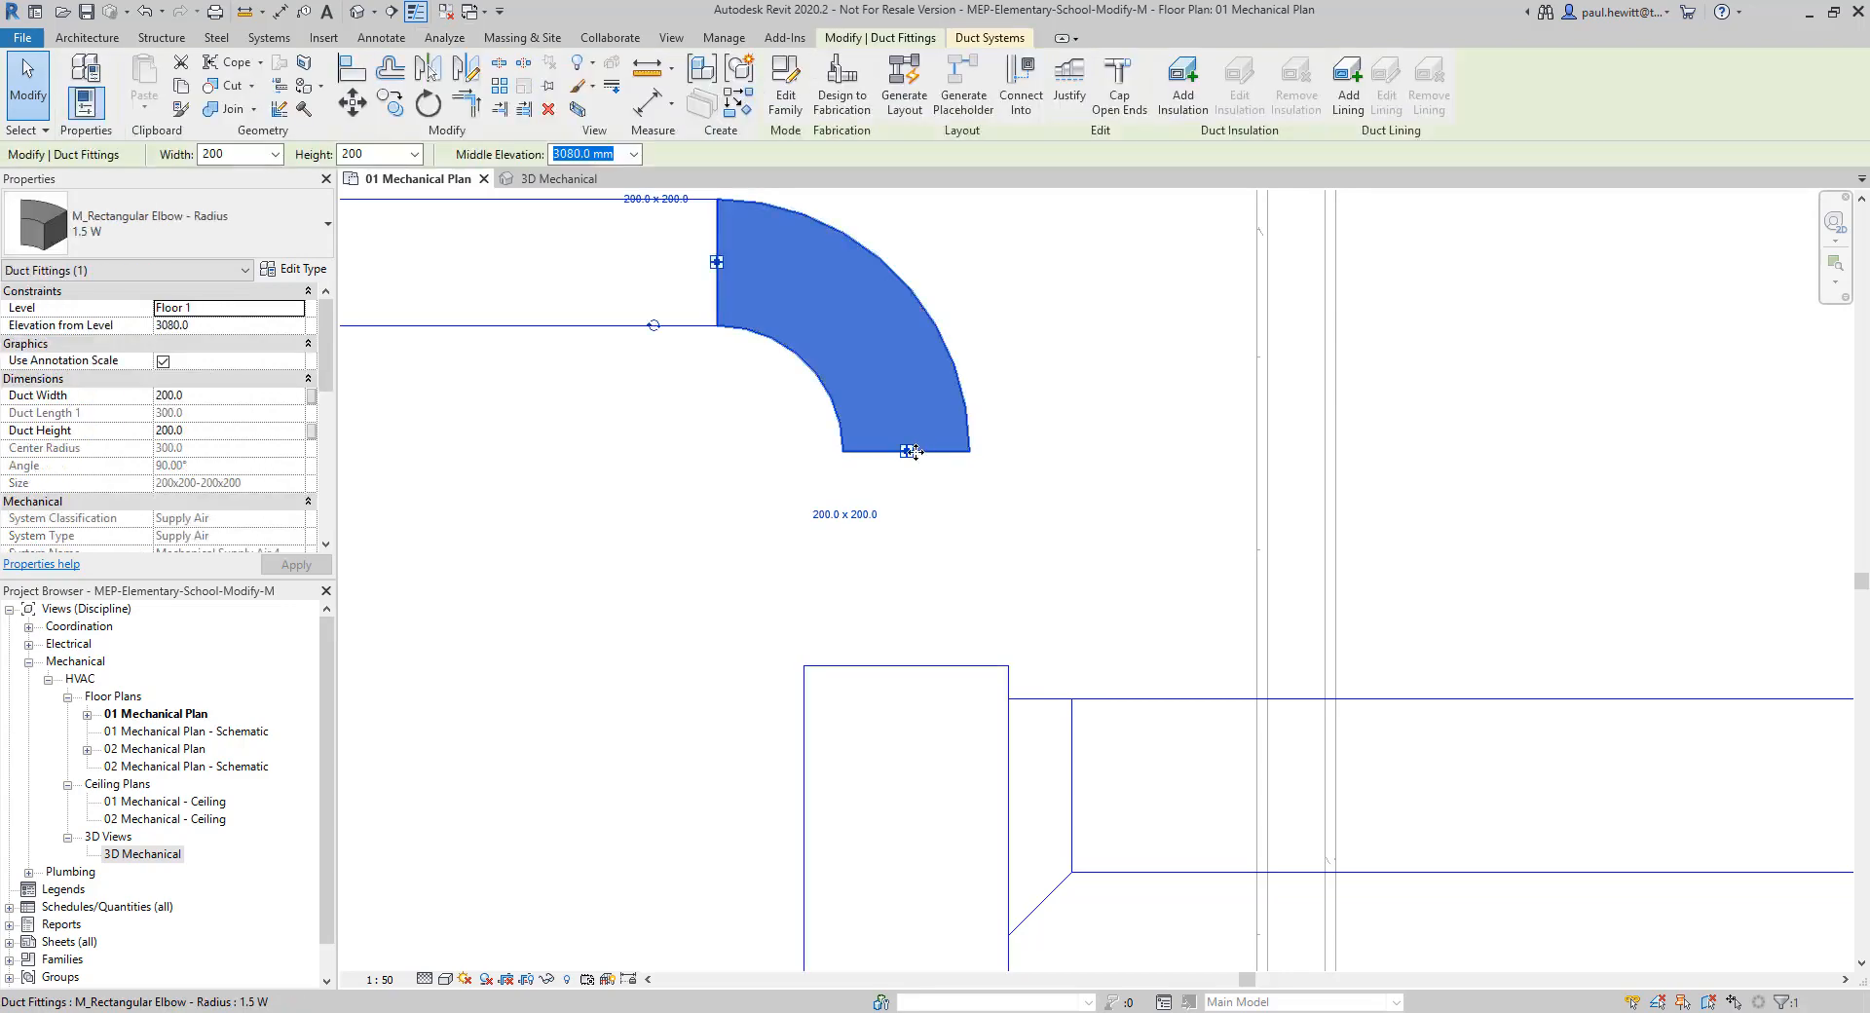
pyautogui.rightClick(905, 453)
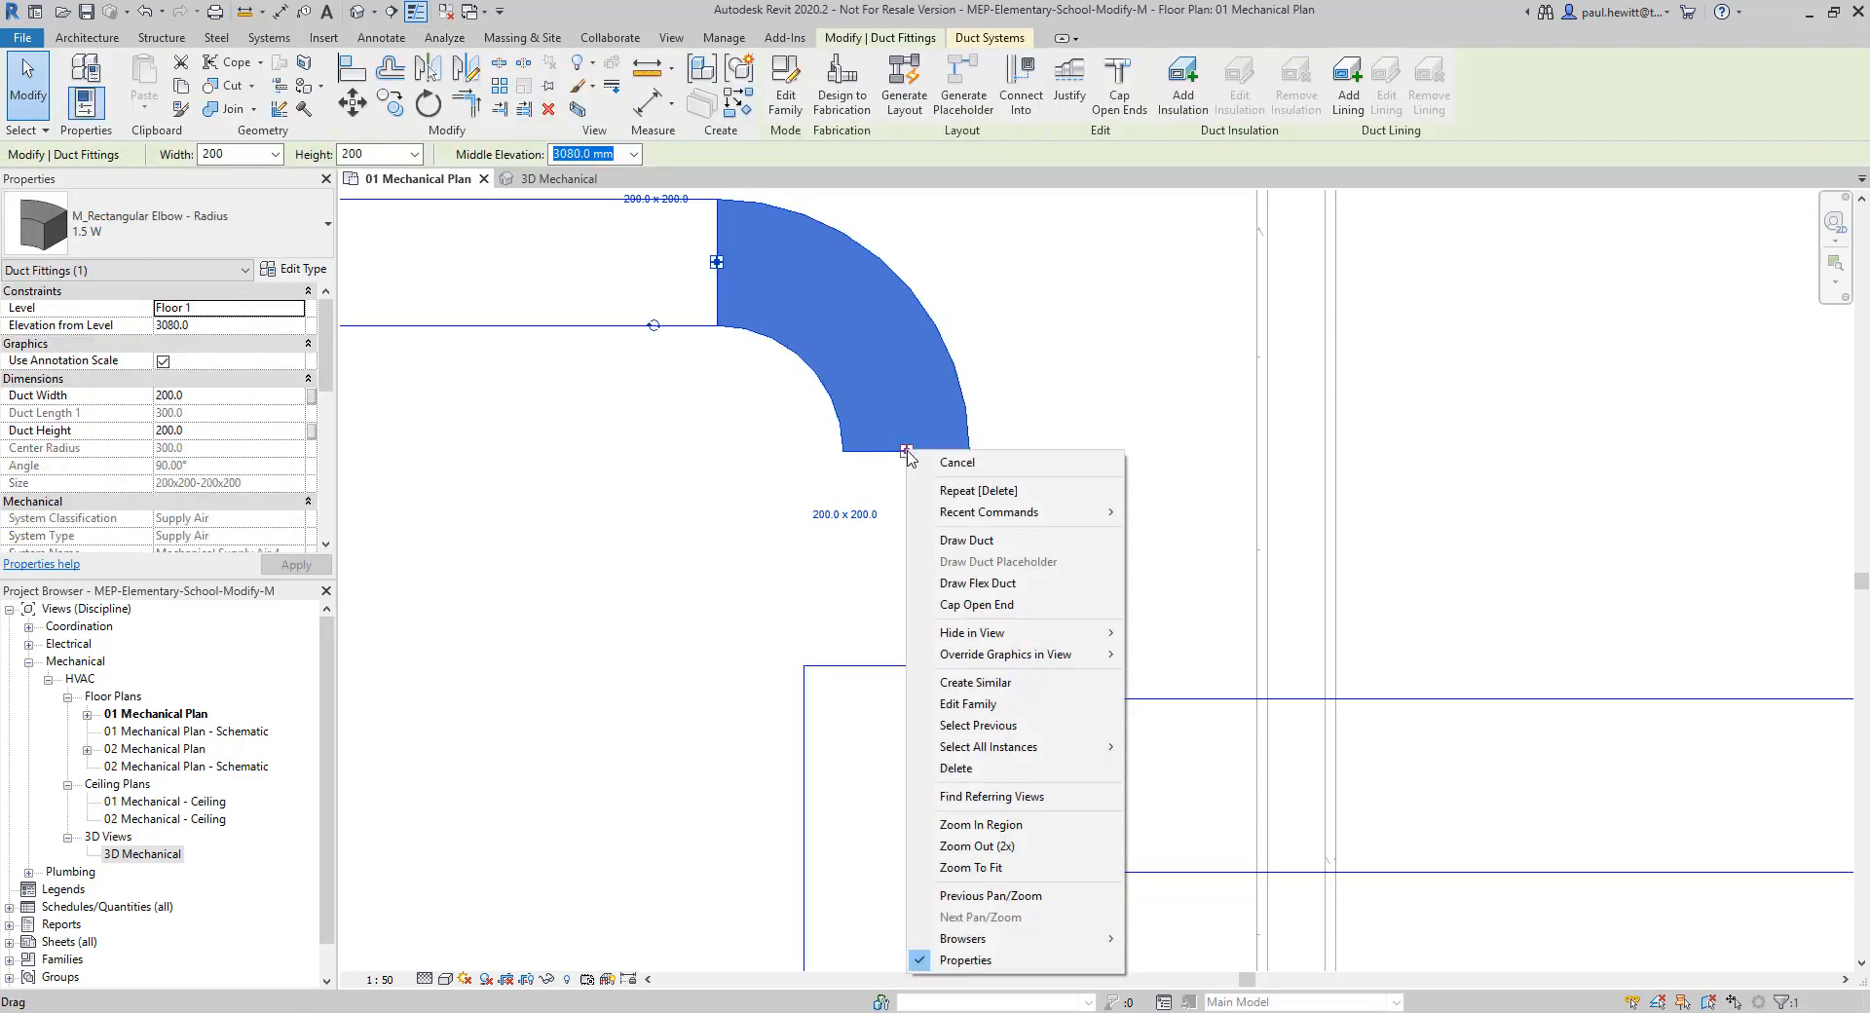
pyautogui.click(966, 541)
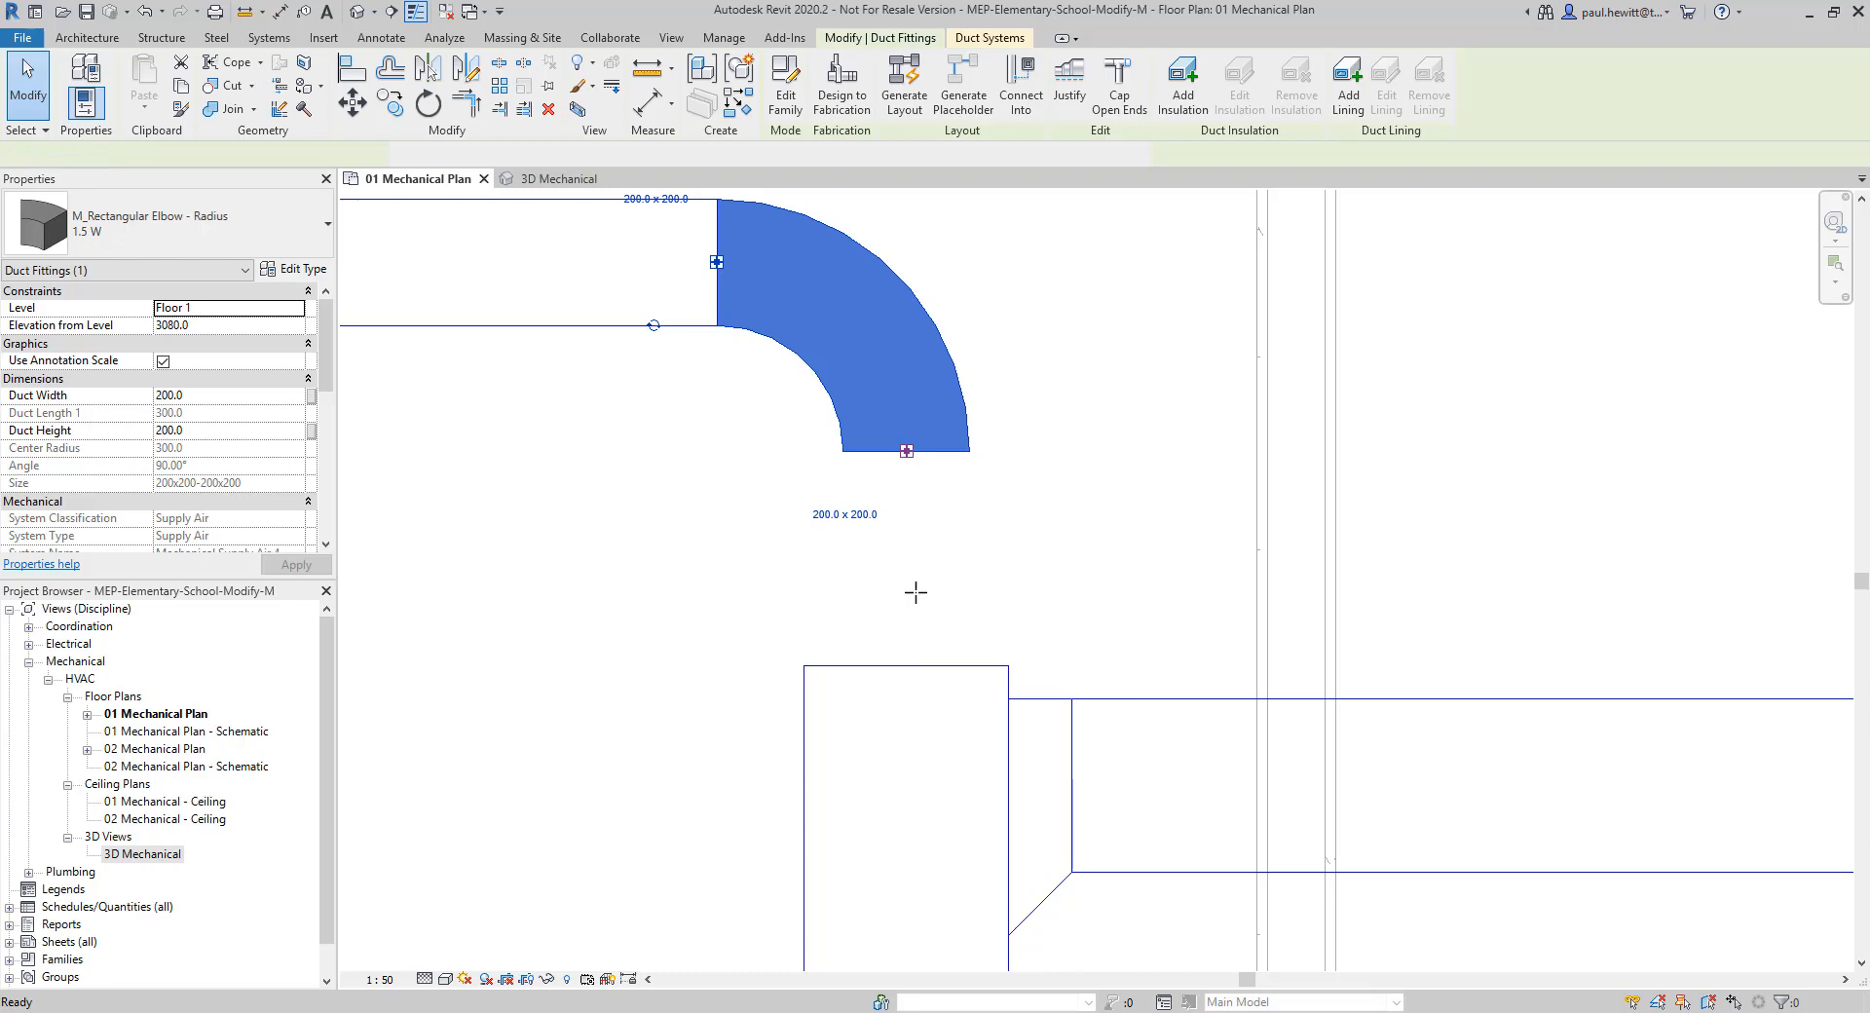
pyautogui.click(905, 665)
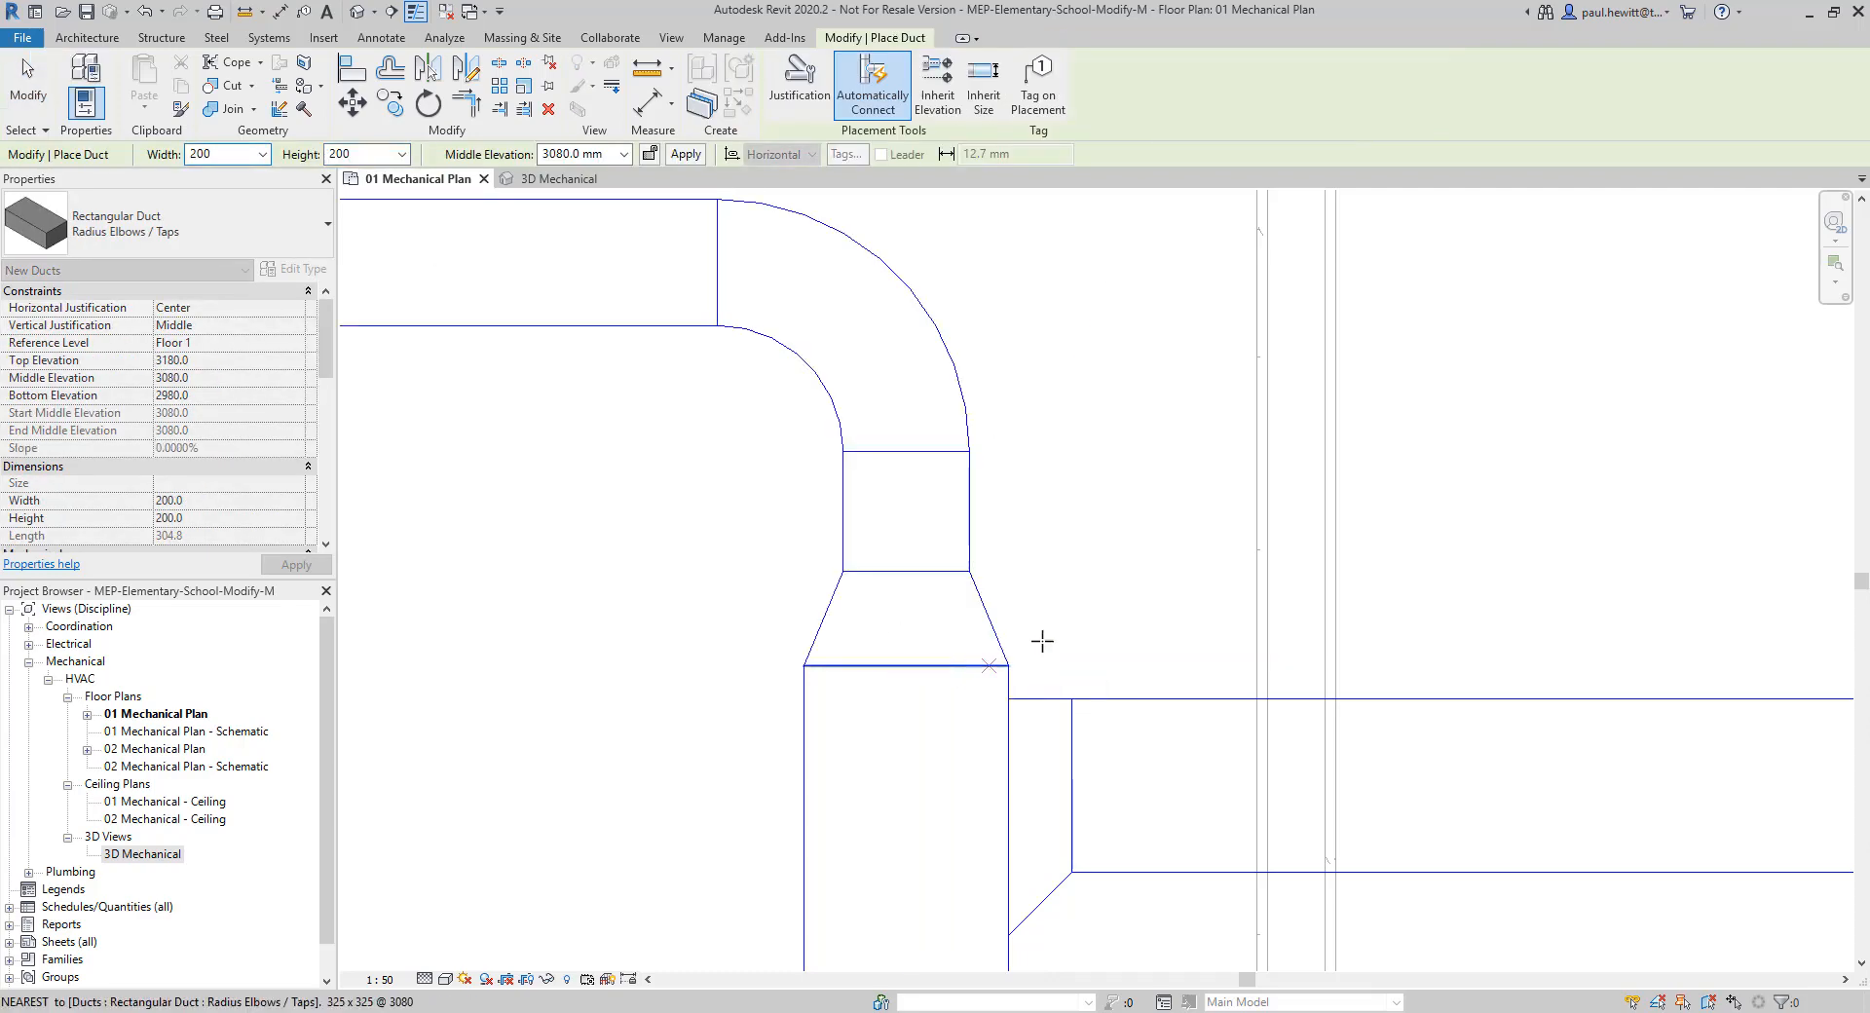
pyautogui.press('Escape')
pyautogui.press('Escape')
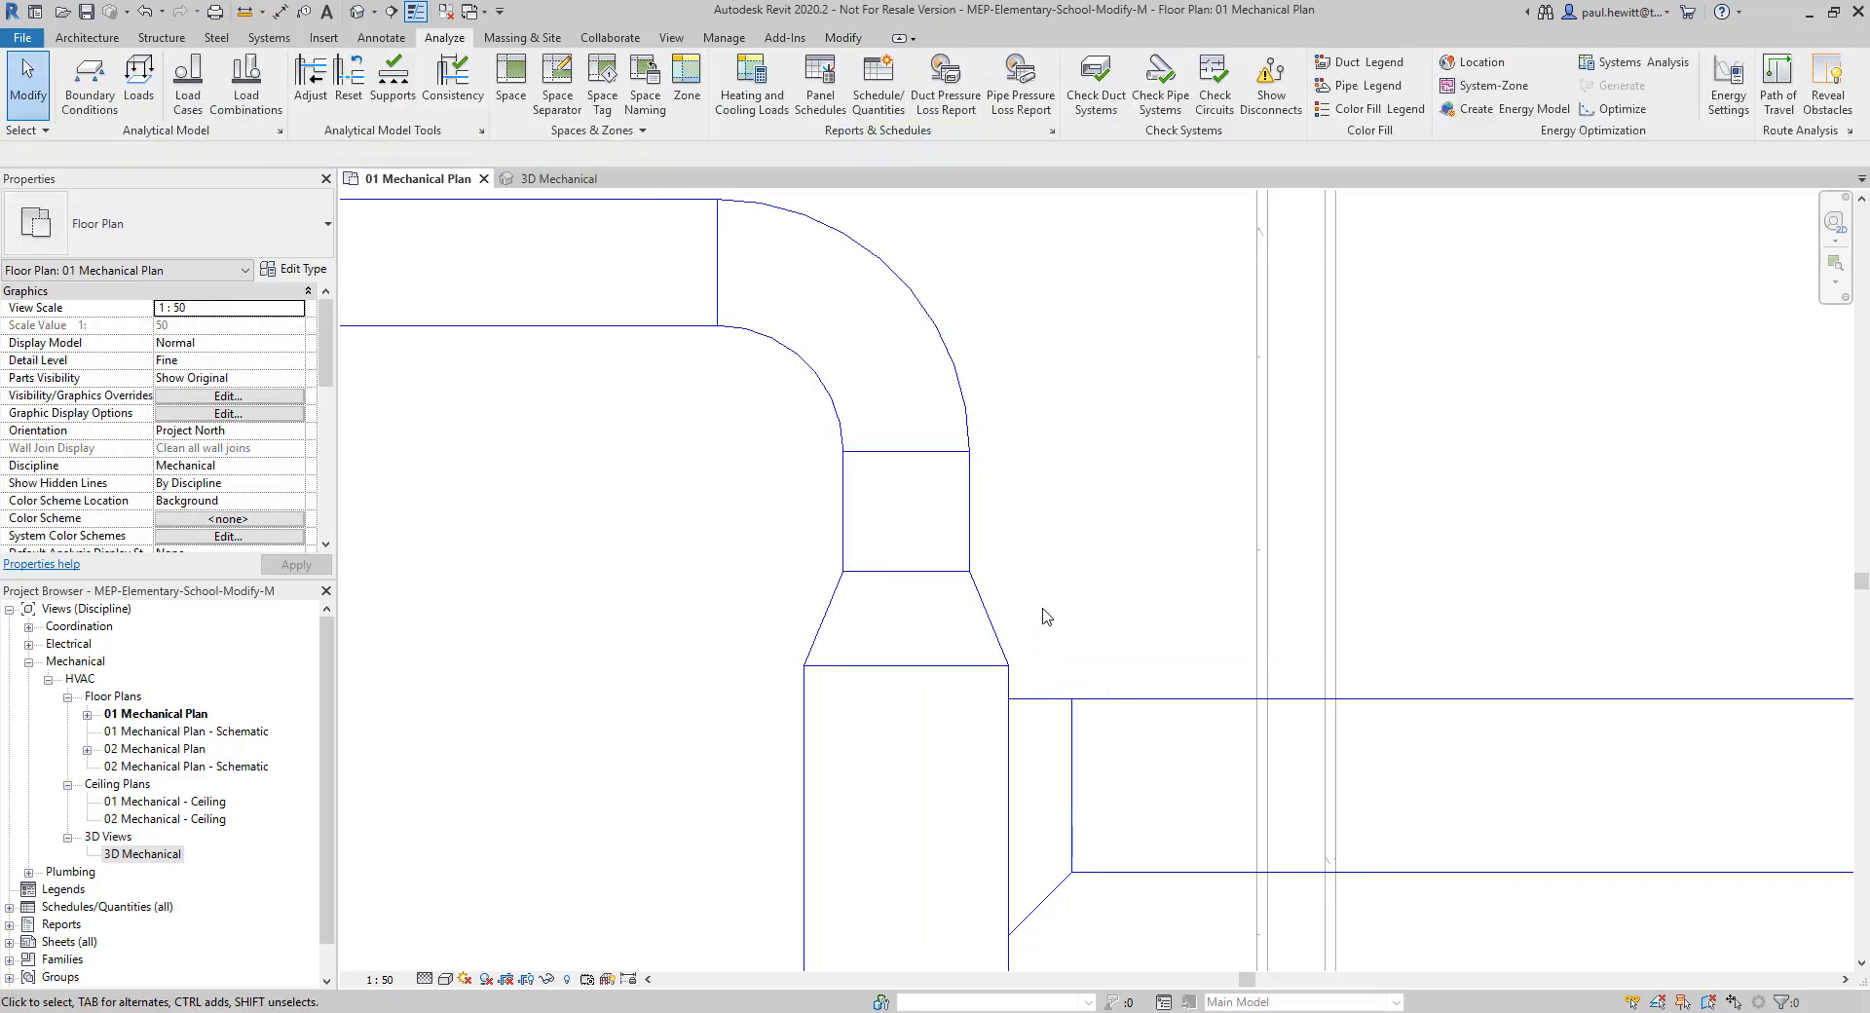
# Select the west-end unit's whole supply duct network up to the equipment and filter out the Air Terminals
pyautogui.scroll(-3, 1043, 614)
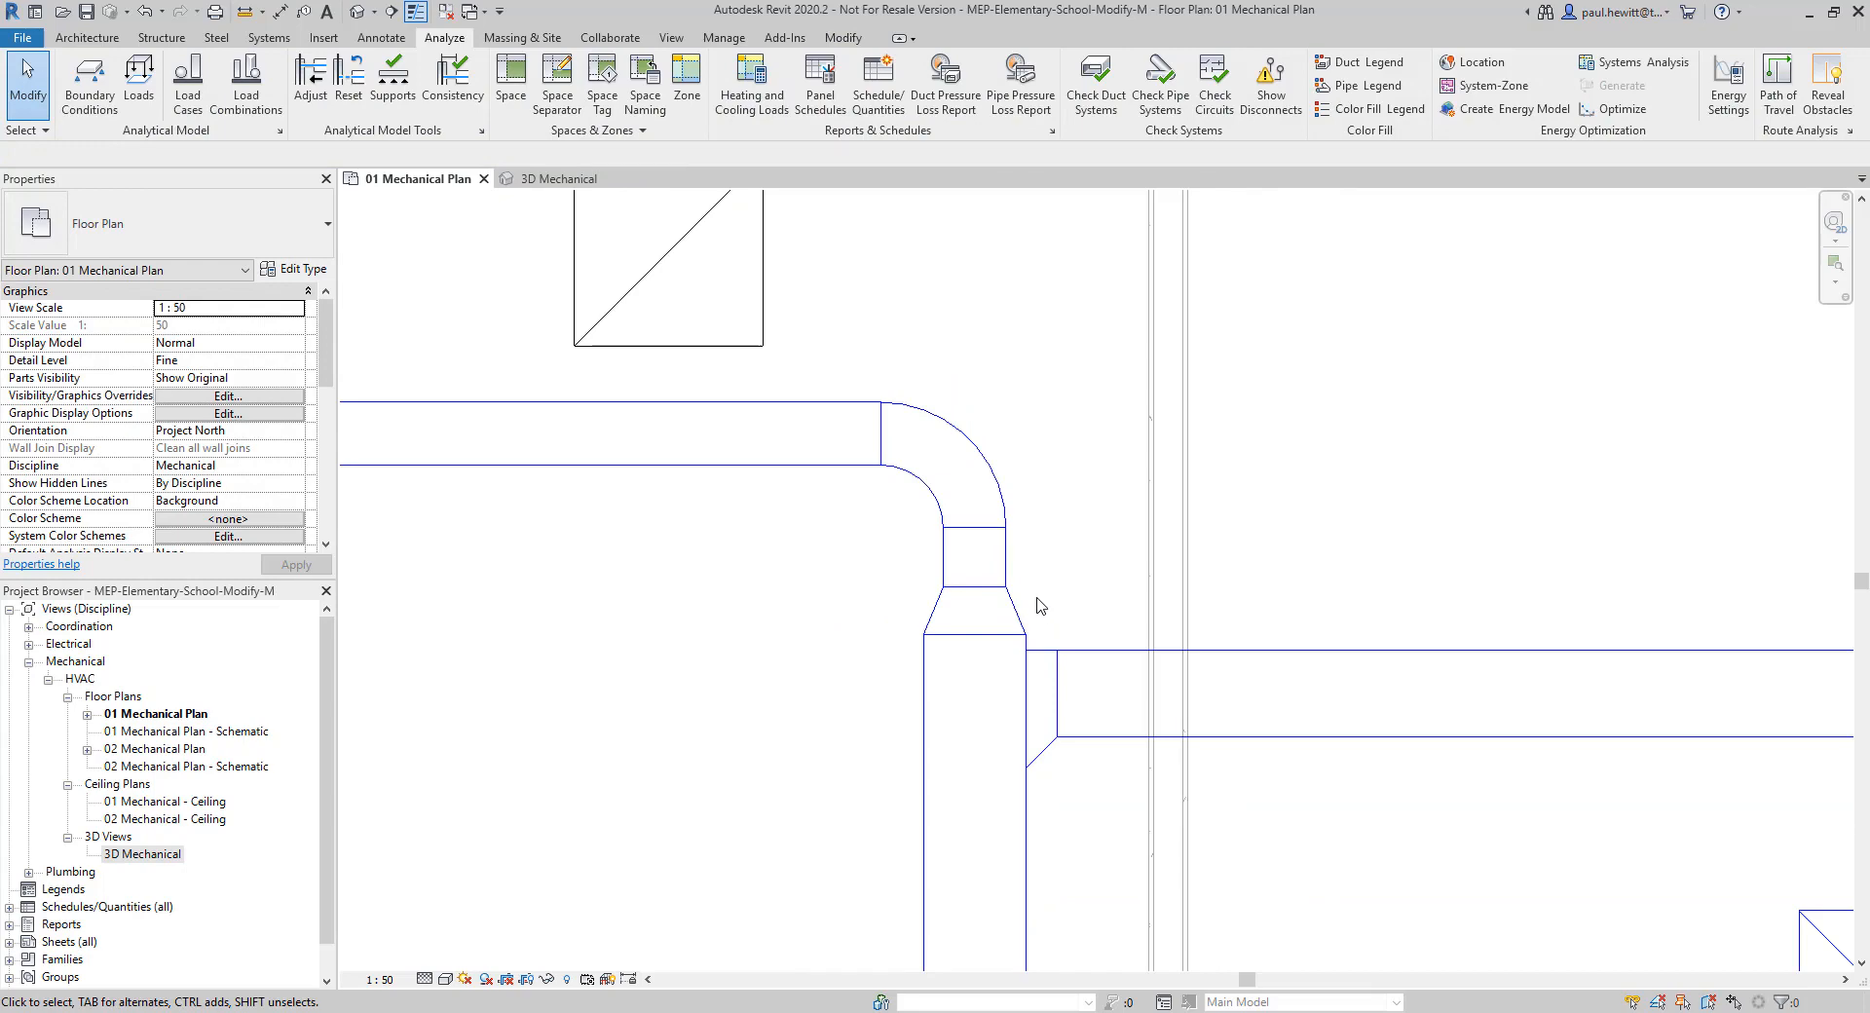
pyautogui.scroll(-5, 1040, 605)
pyautogui.moveTo(1204, 695); pyautogui.dragTo(1015, 619, button='middle')
pyautogui.scroll(1, 1014, 619)
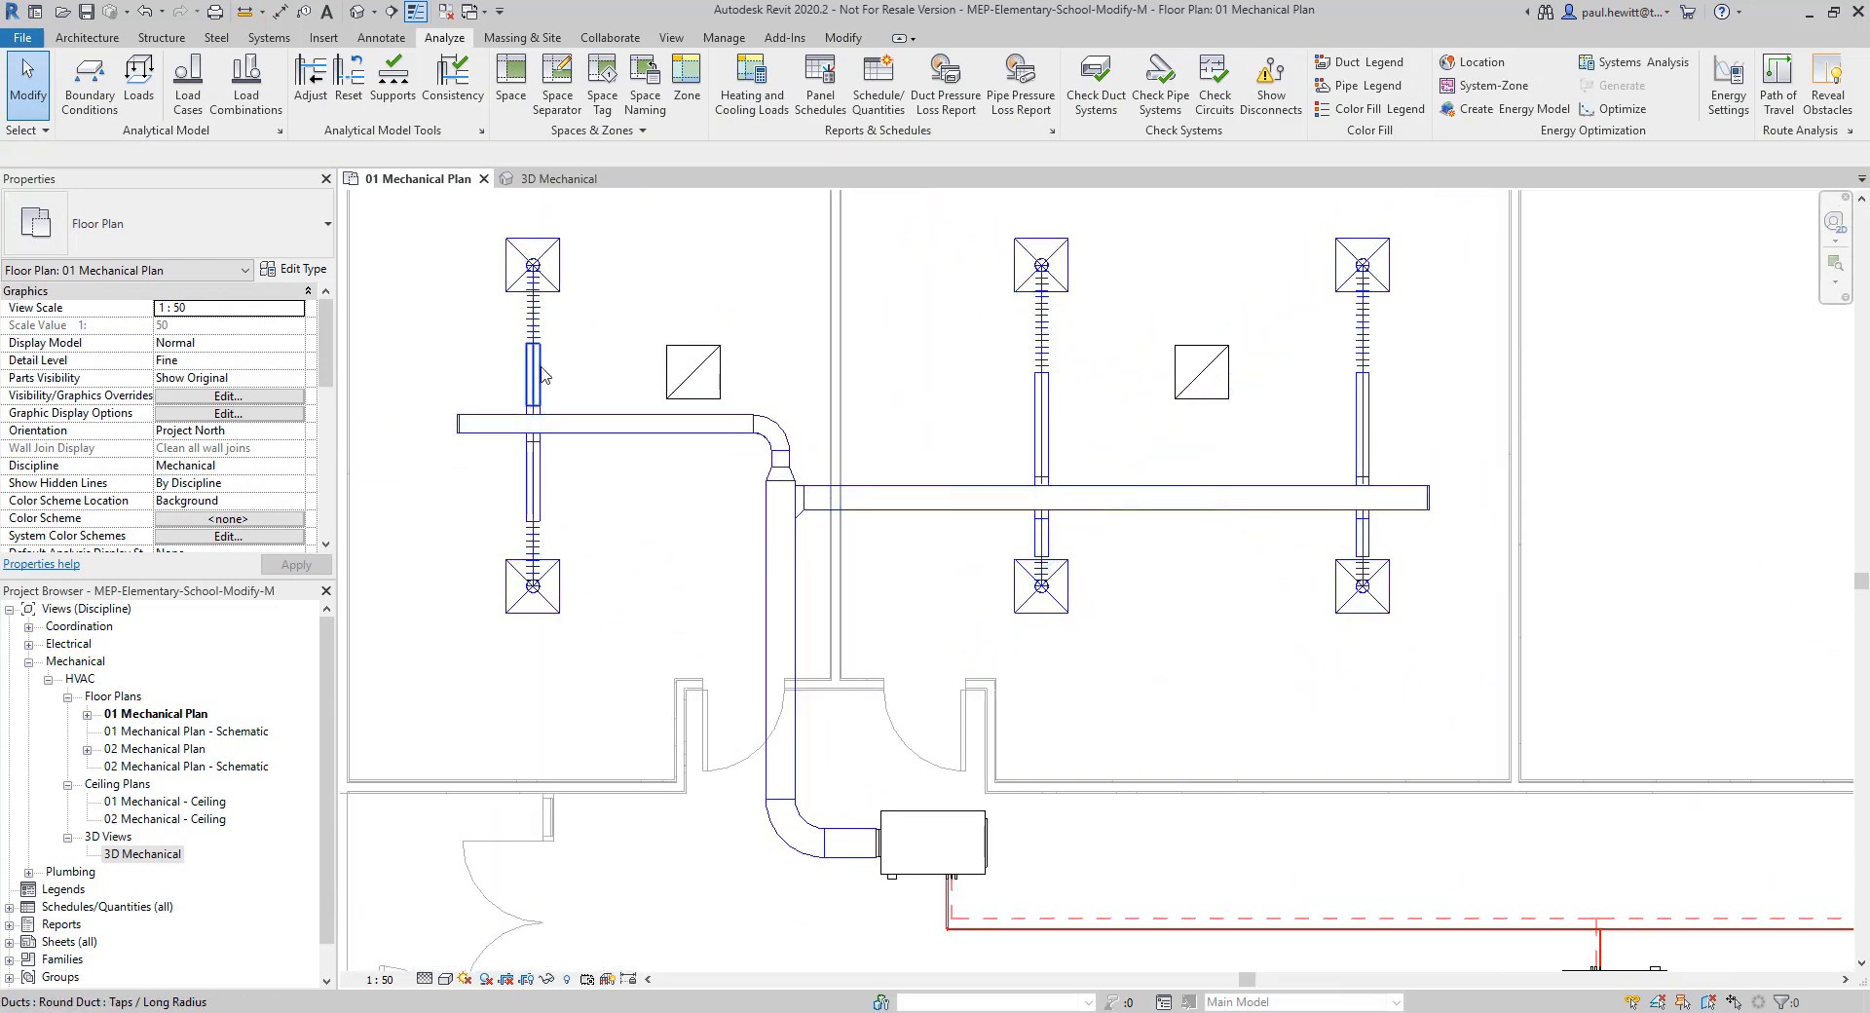
pyautogui.press('Tab')
pyautogui.press('Tab')
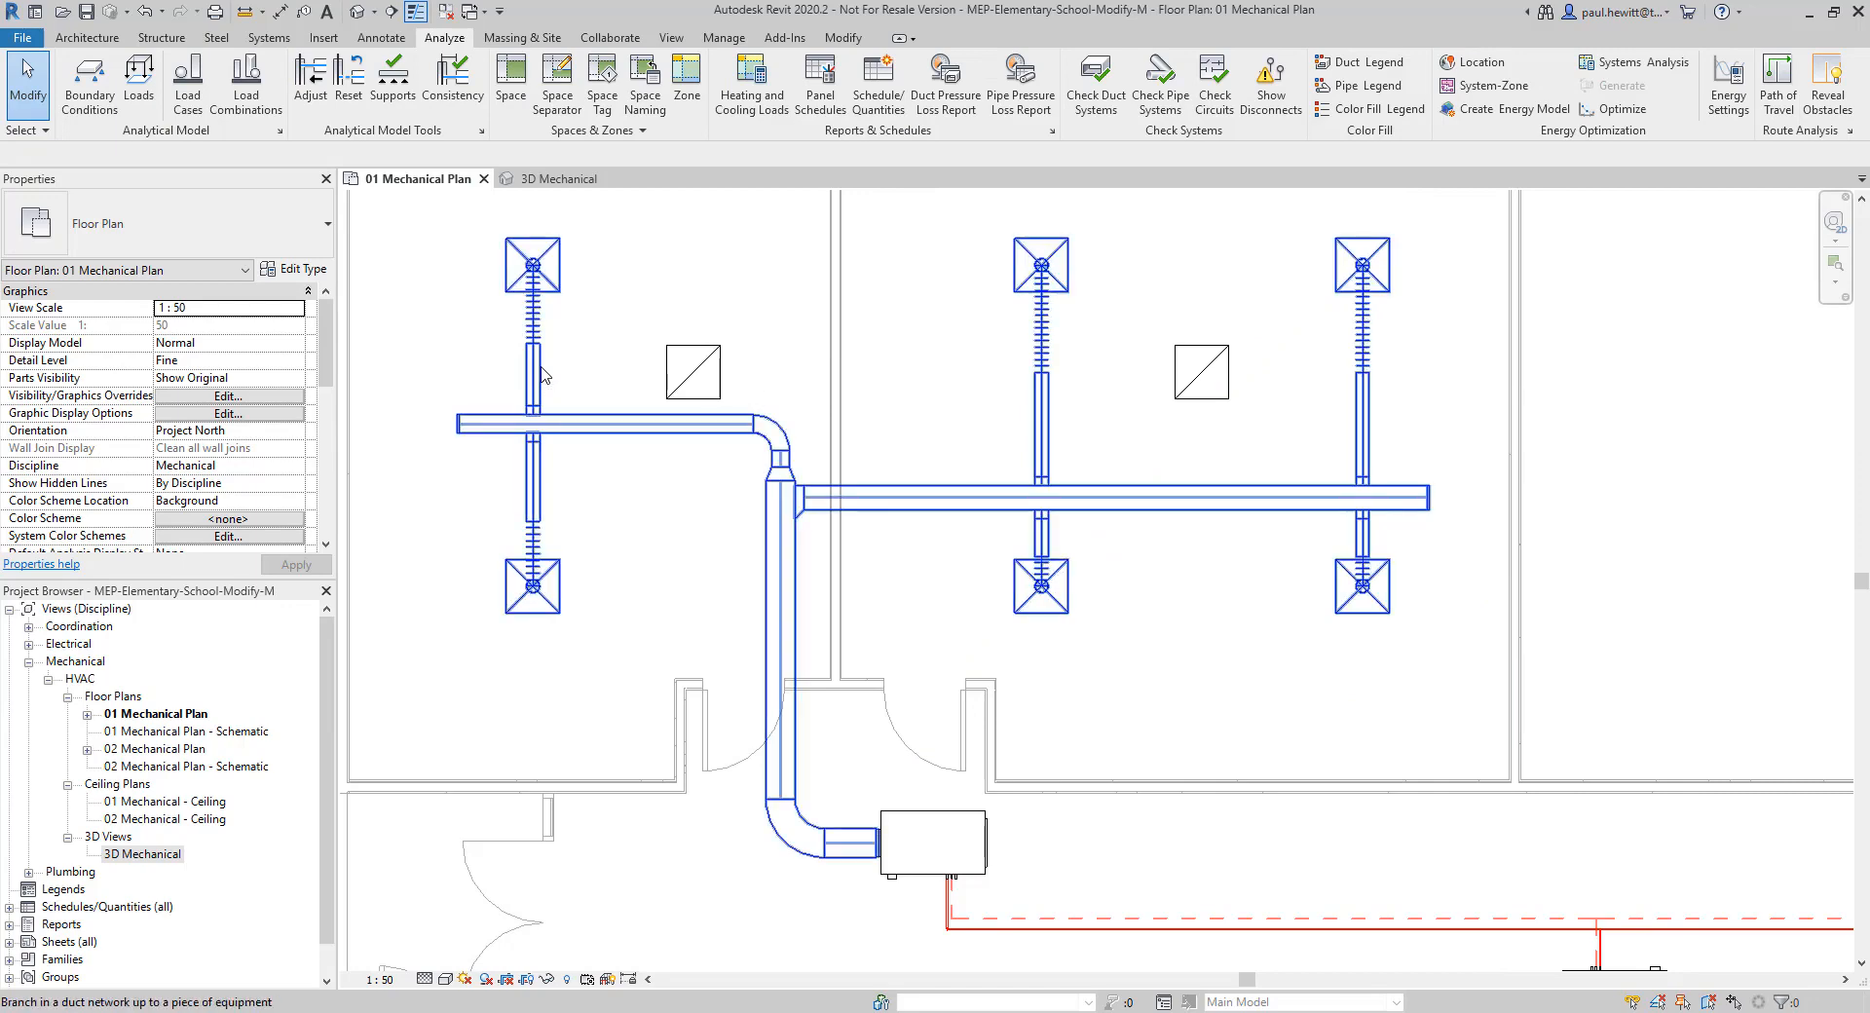
pyautogui.click(543, 375)
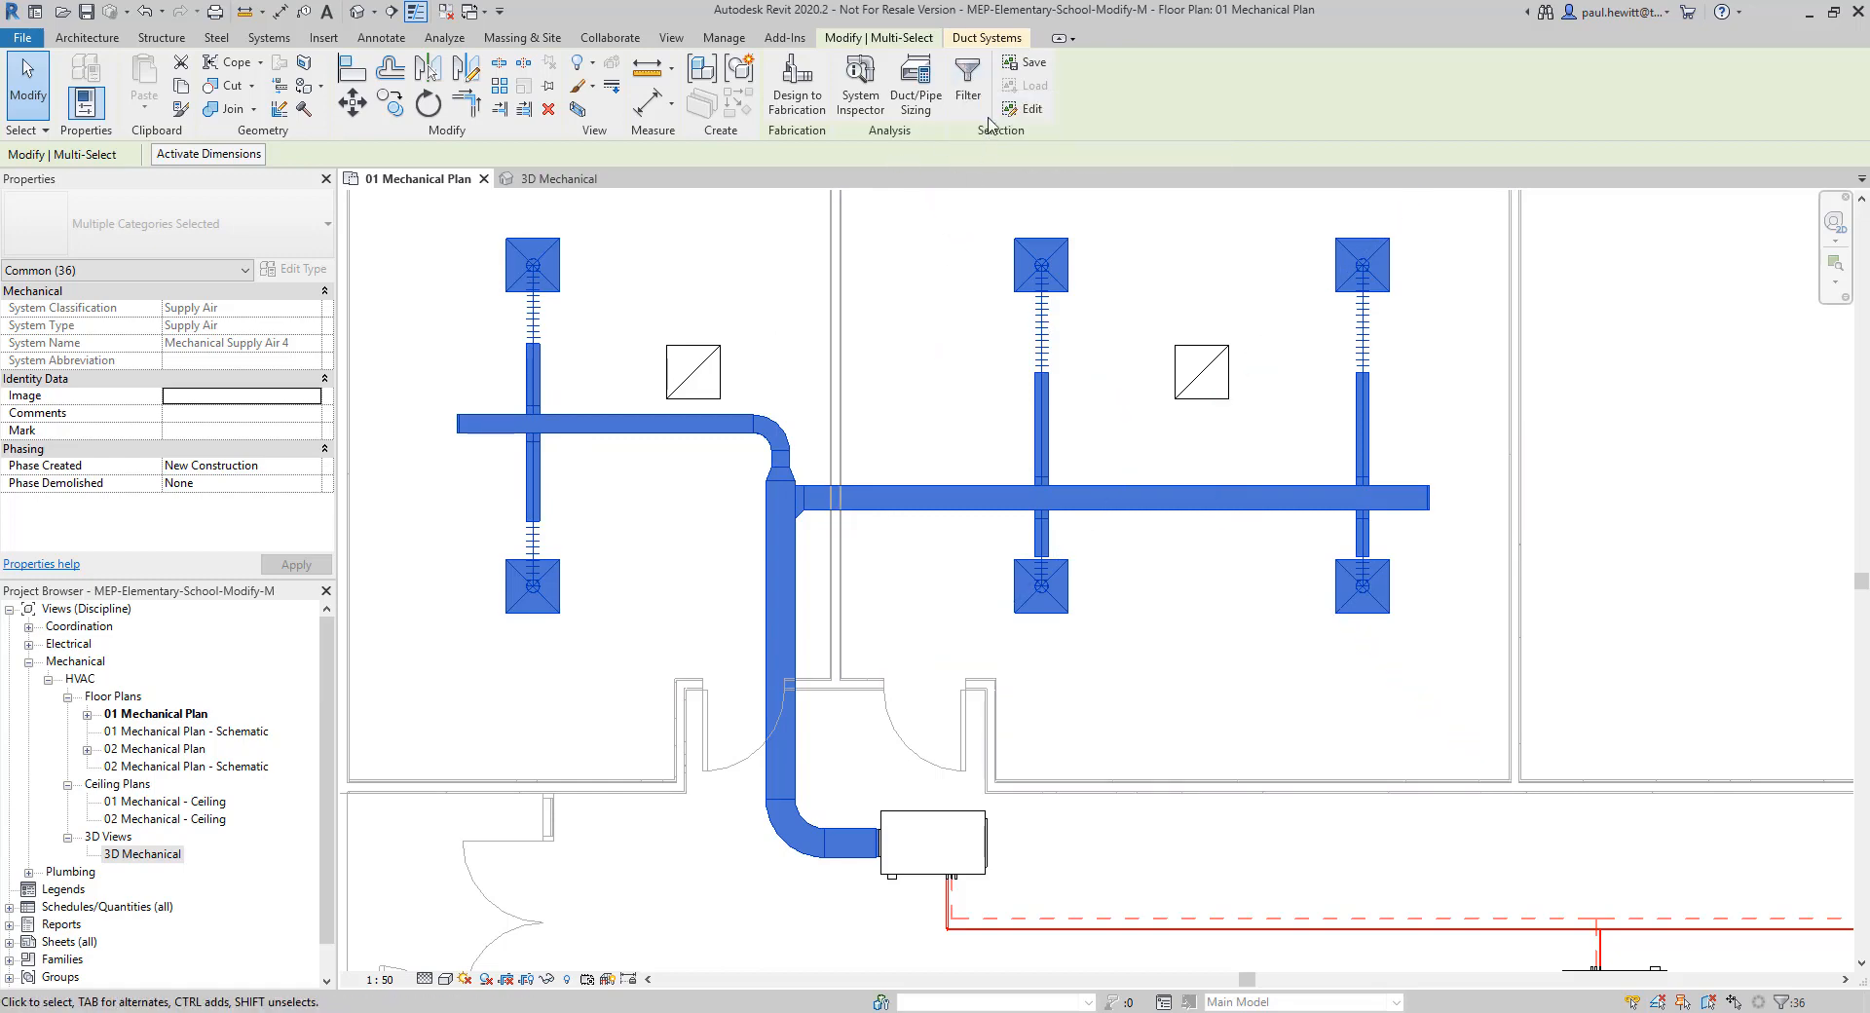
pyautogui.click(967, 88)
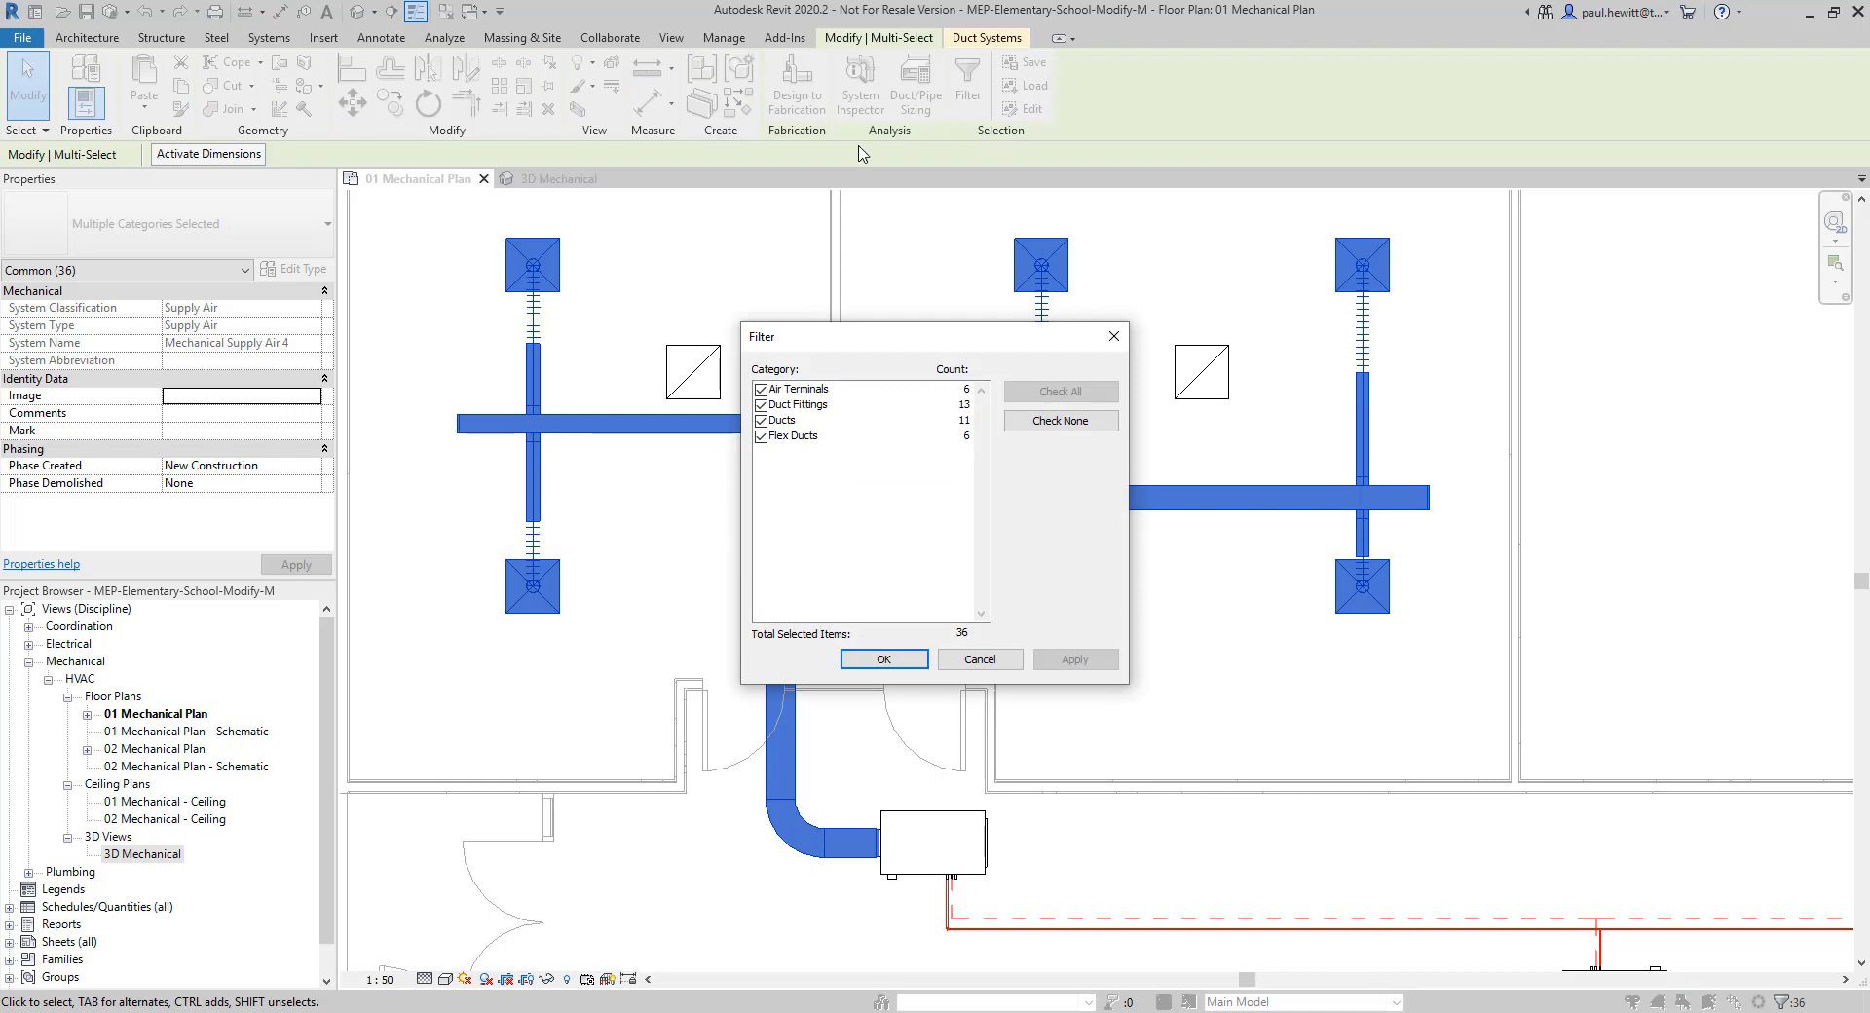
pyautogui.click(765, 390)
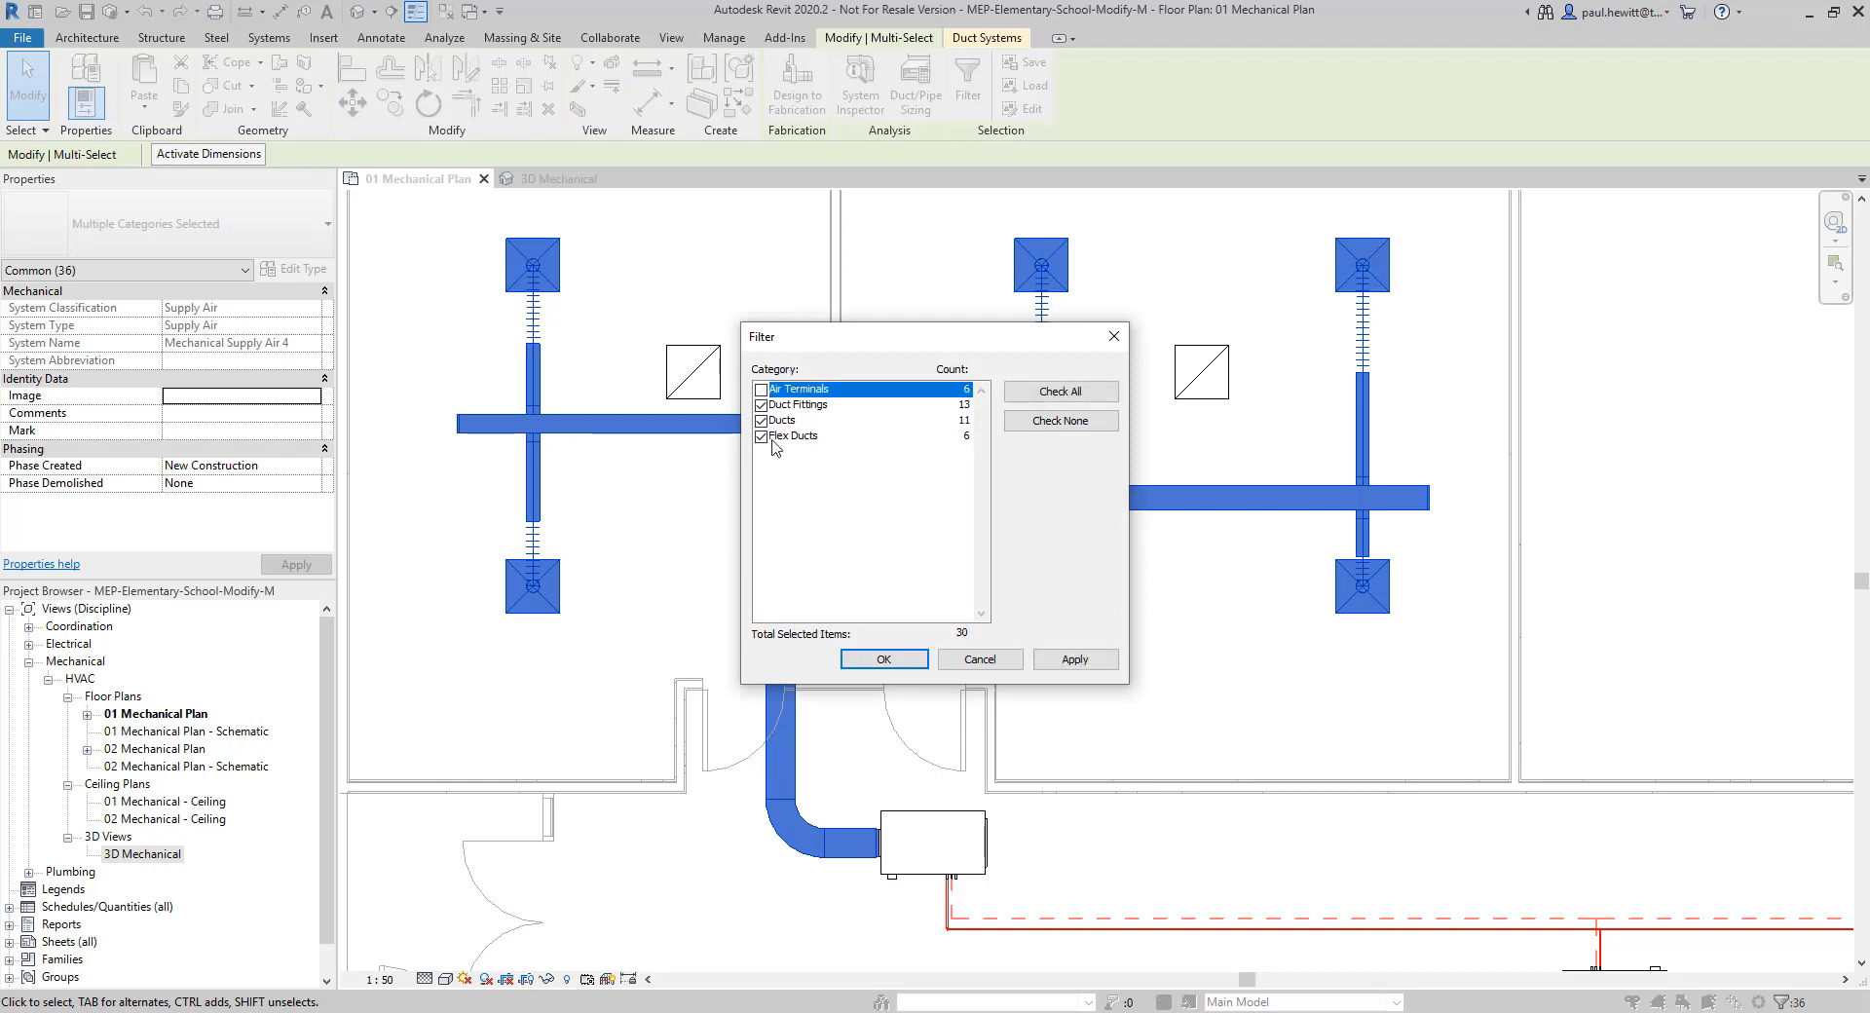
pyautogui.click(885, 660)
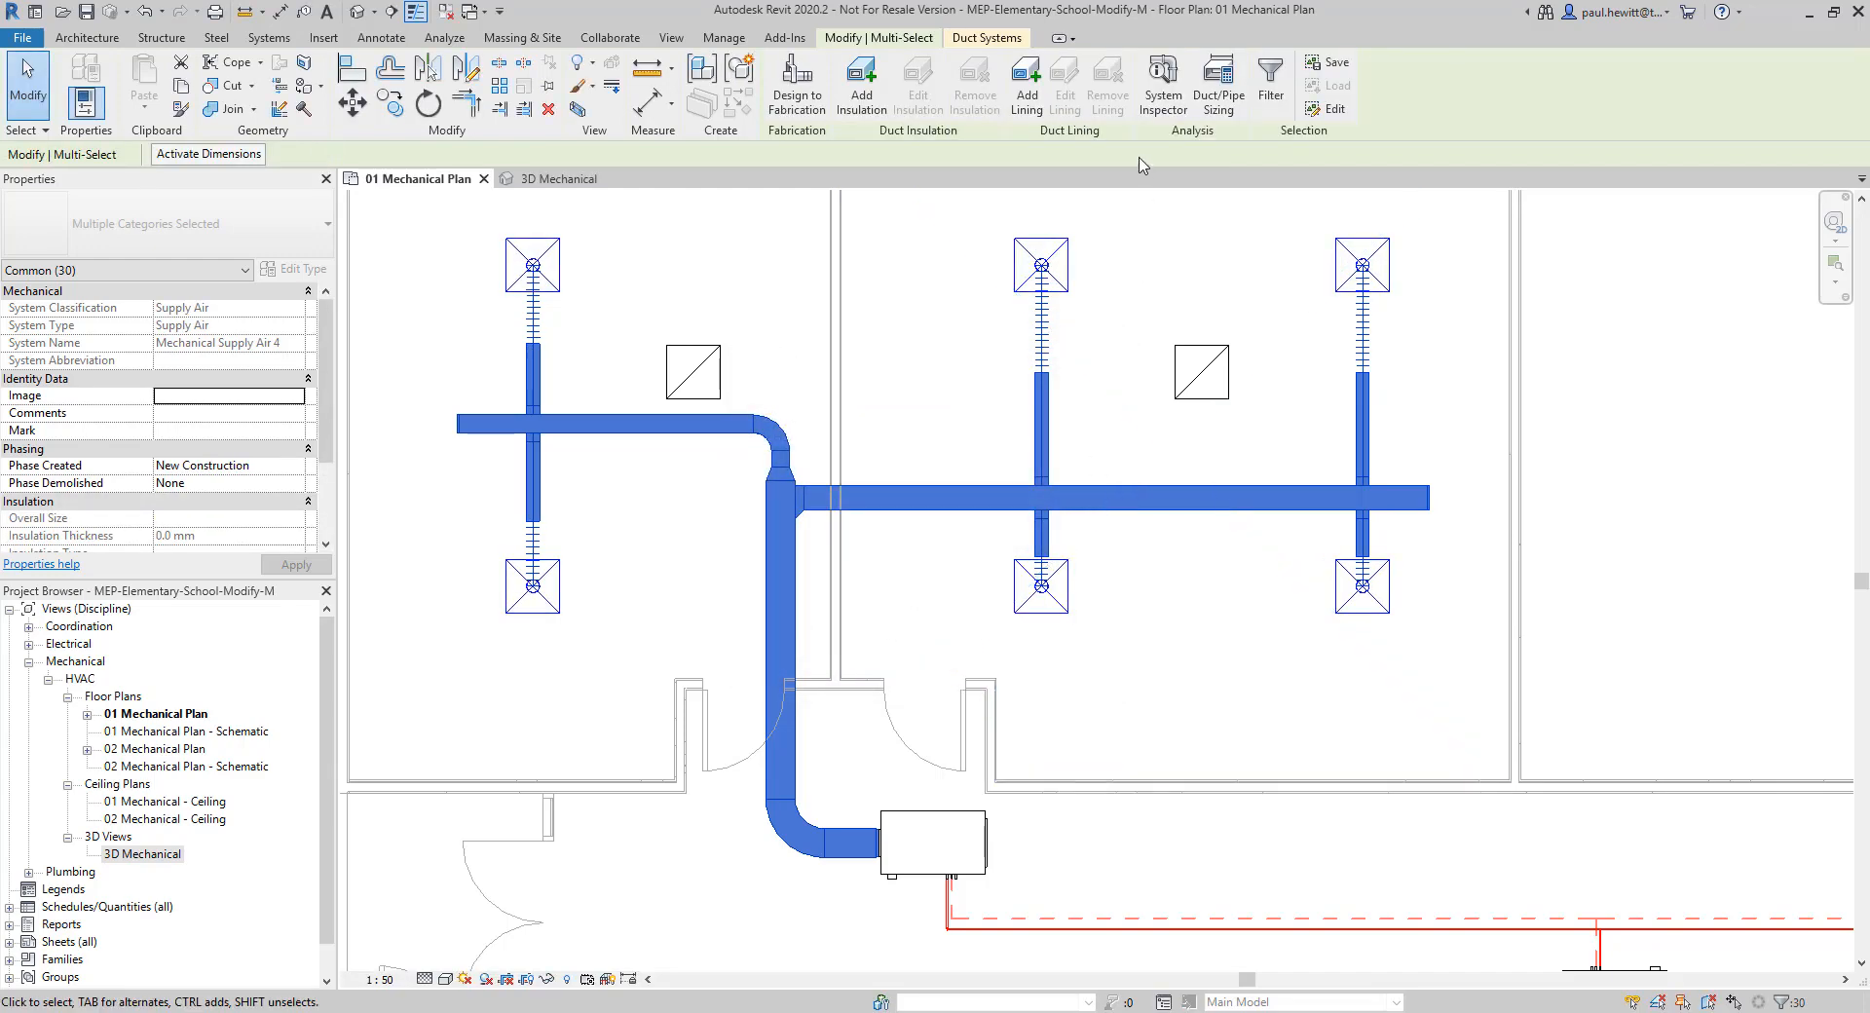
# Add Fiberglass Board duct lining 15 mm thick to the selected supply ducts and fittings, and inspect the lined ductwork
pyautogui.click(1028, 74)
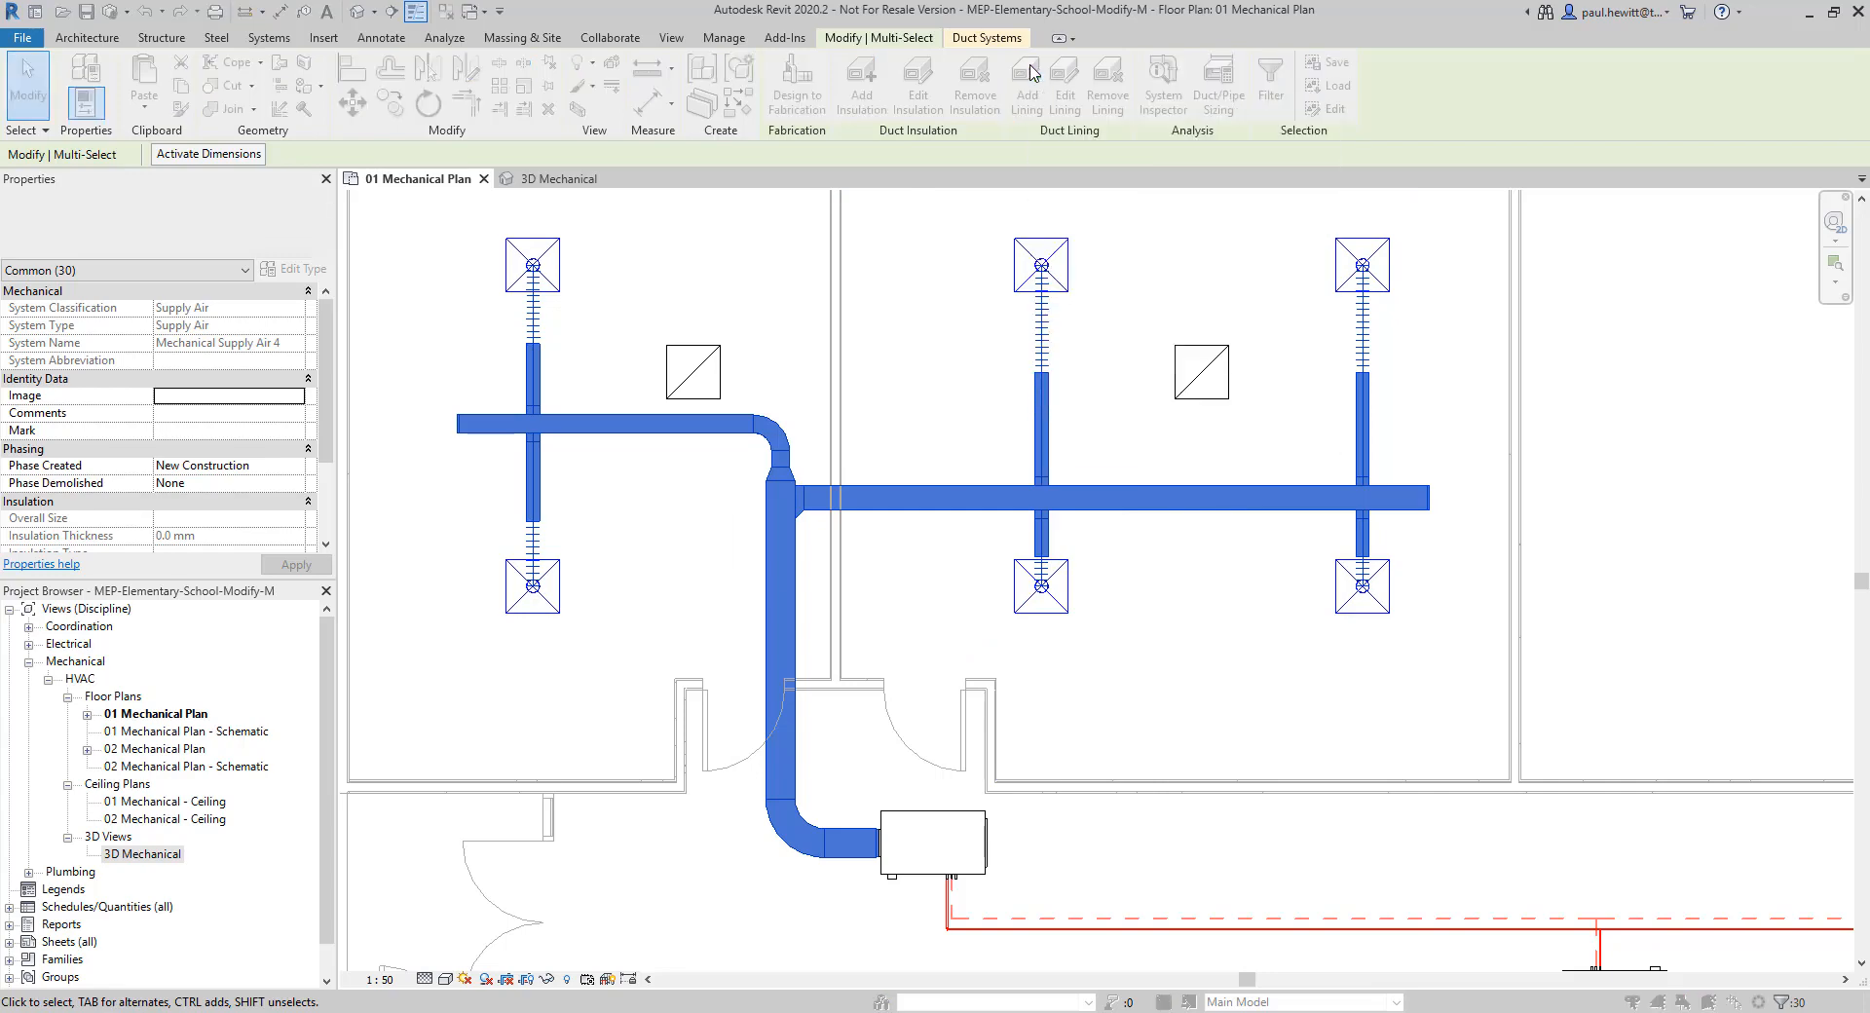
pyautogui.click(862, 517)
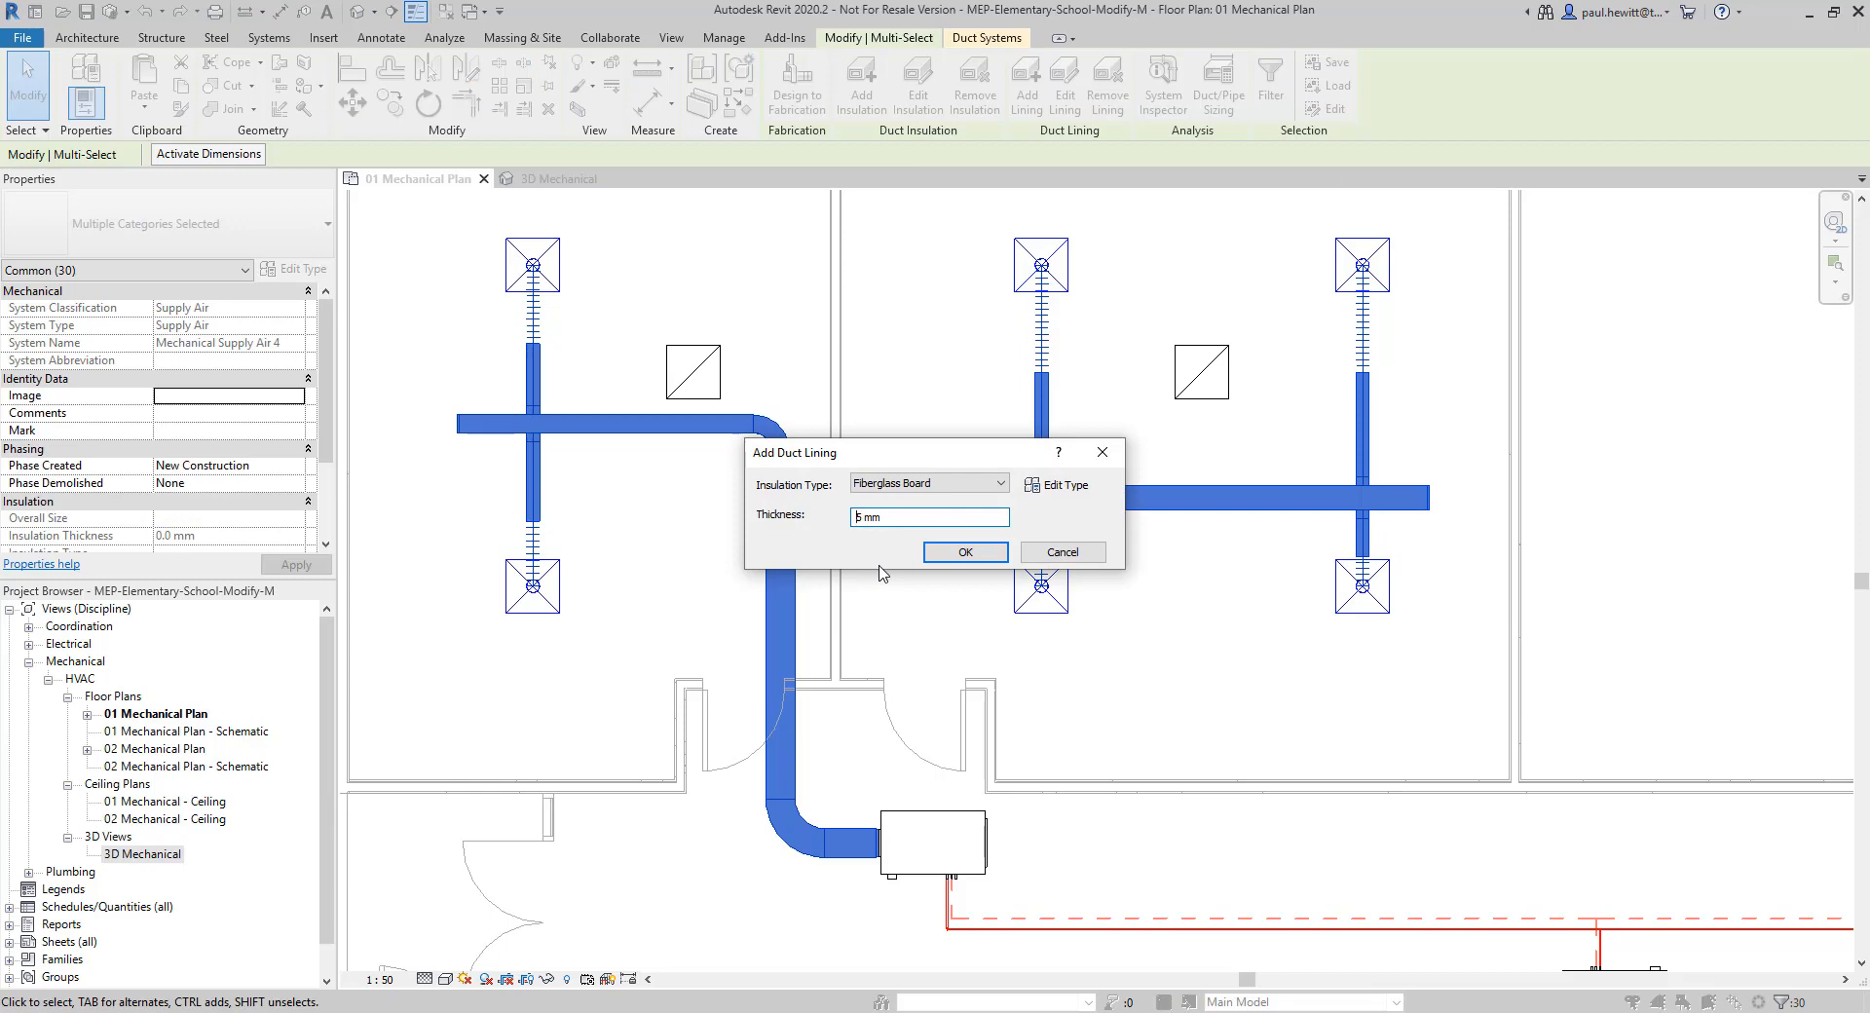
pyautogui.write('1')
pyautogui.click(998, 516)
pyautogui.click(990, 553)
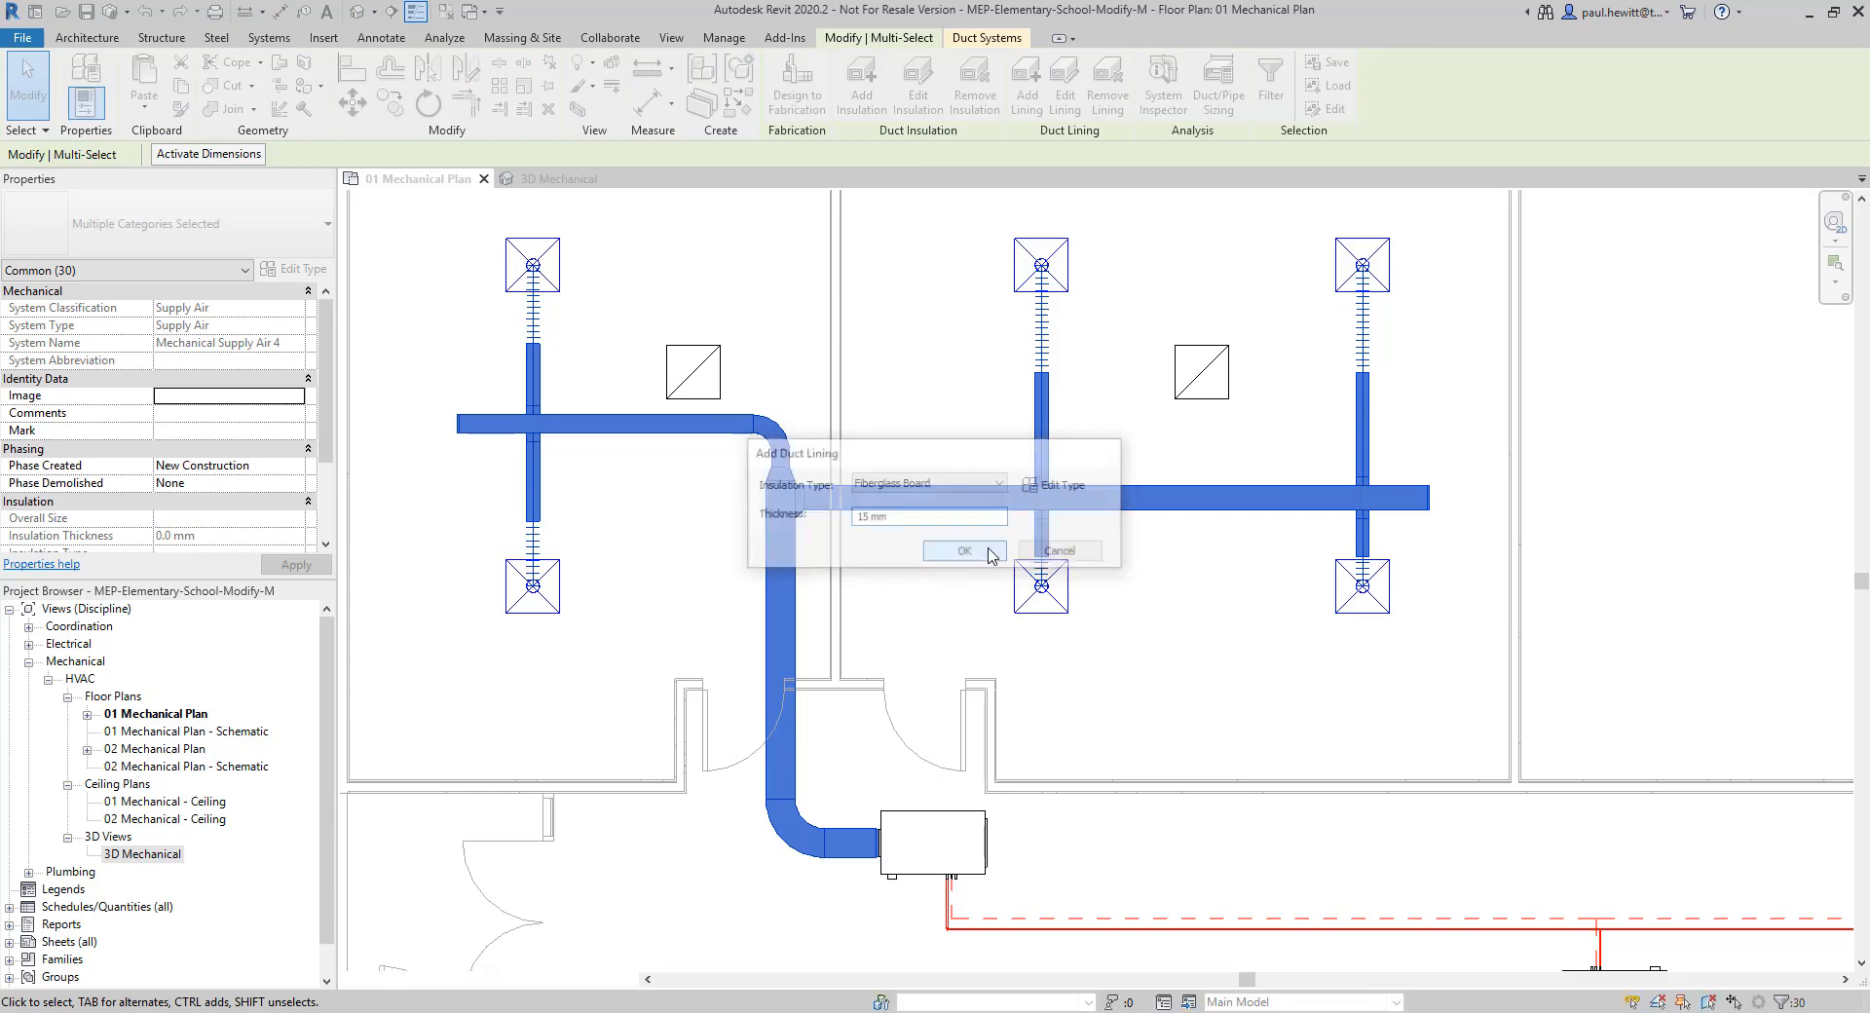
pyautogui.click(941, 421)
pyautogui.scroll(8, 803, 487)
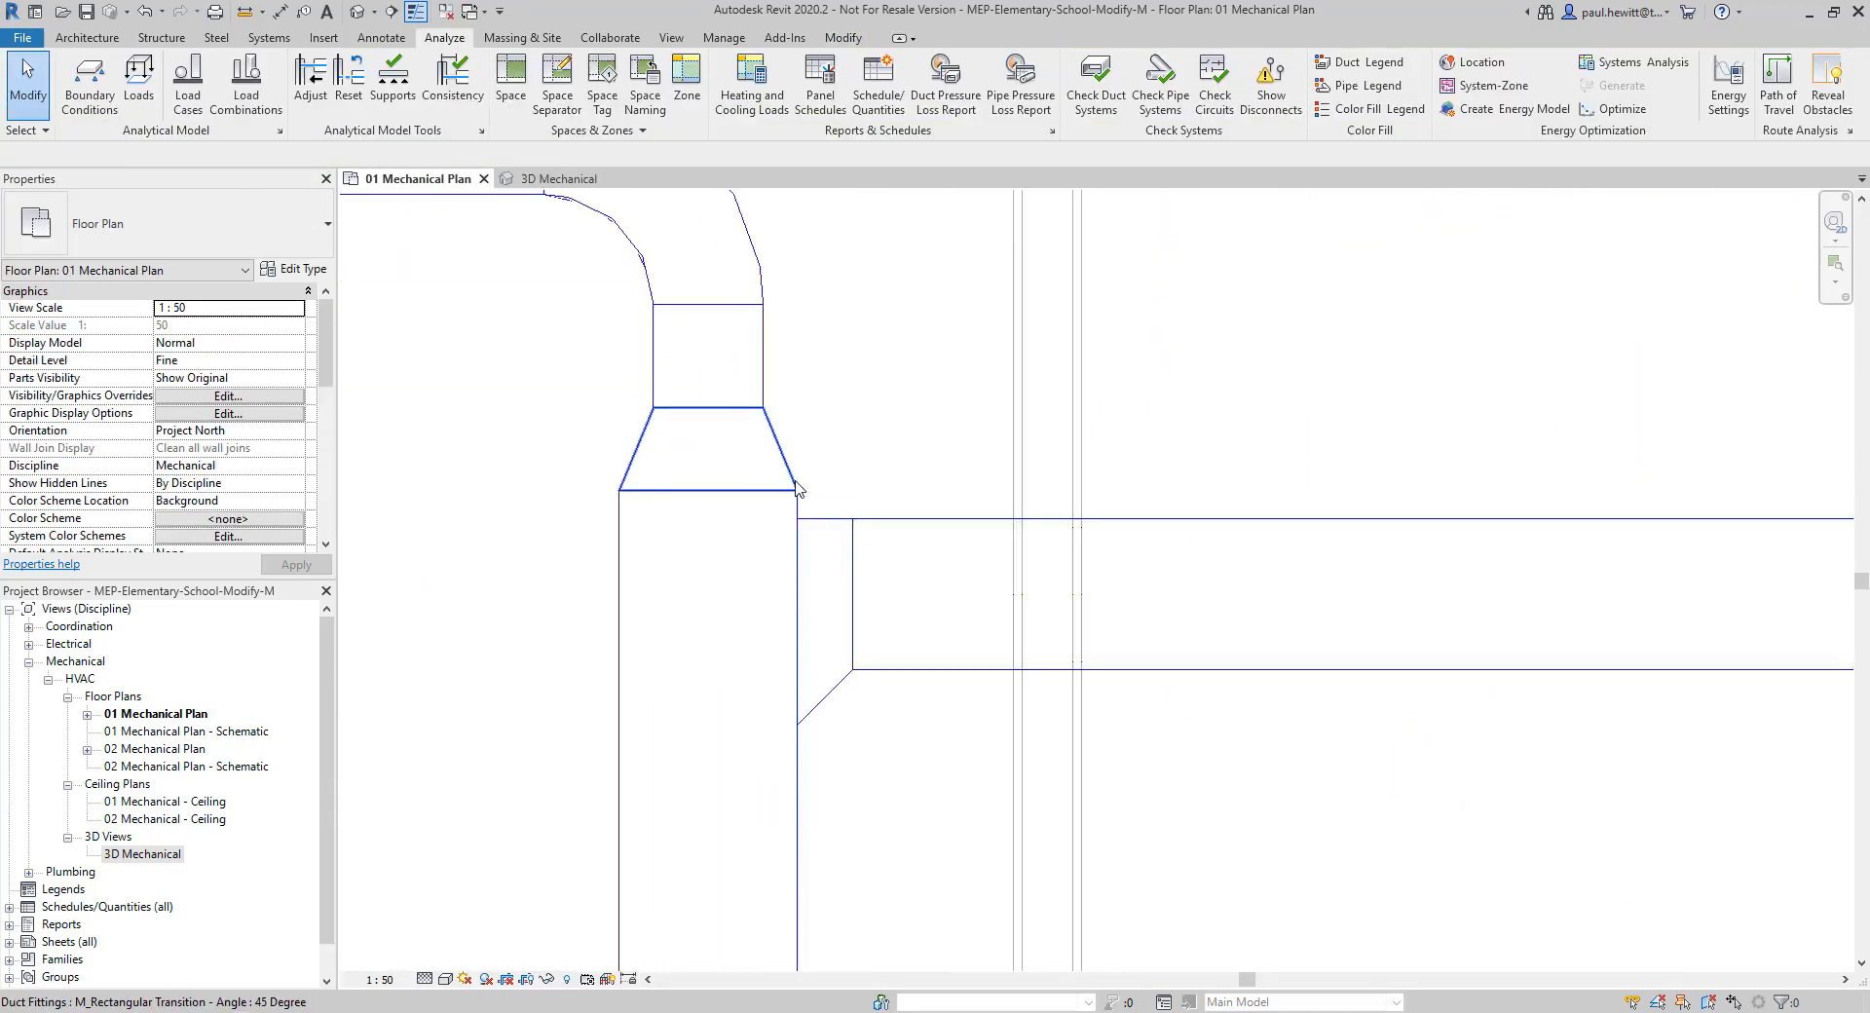
pyautogui.scroll(-6, 1377, 681)
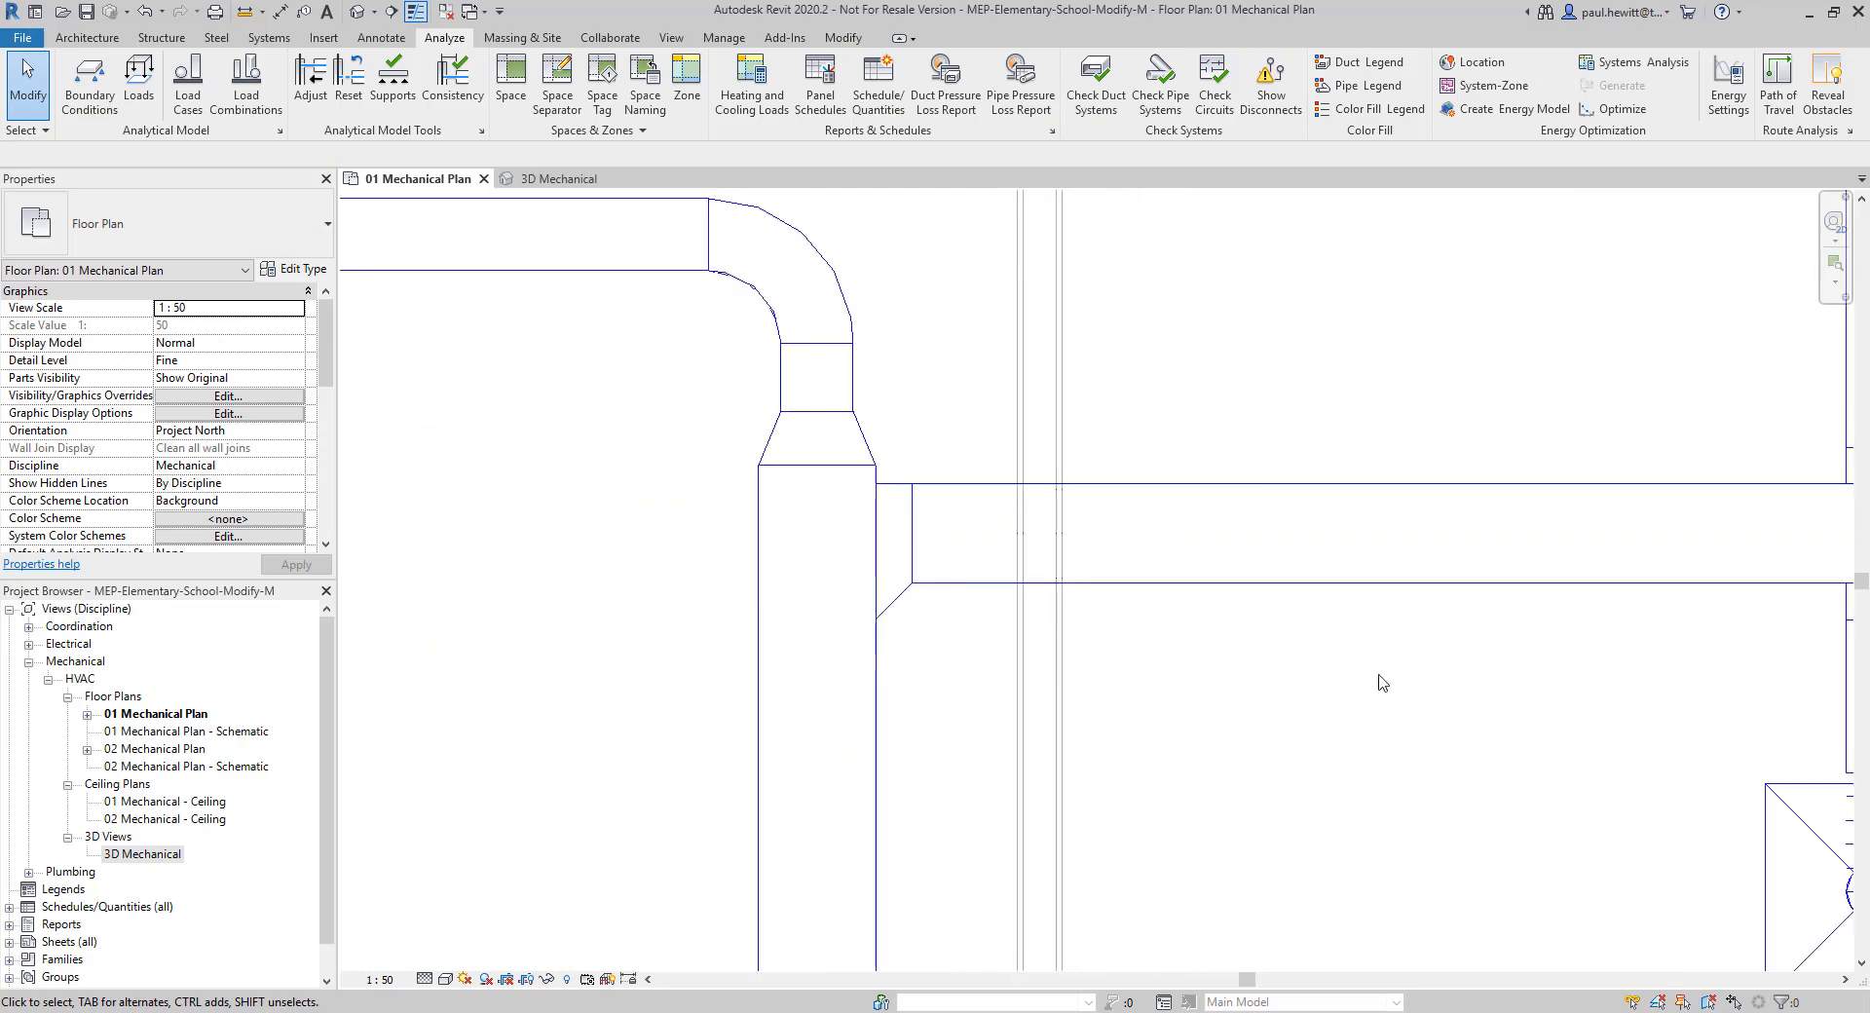
pyautogui.moveTo(1490, 772); pyautogui.dragTo(1204, 727, button='middle')
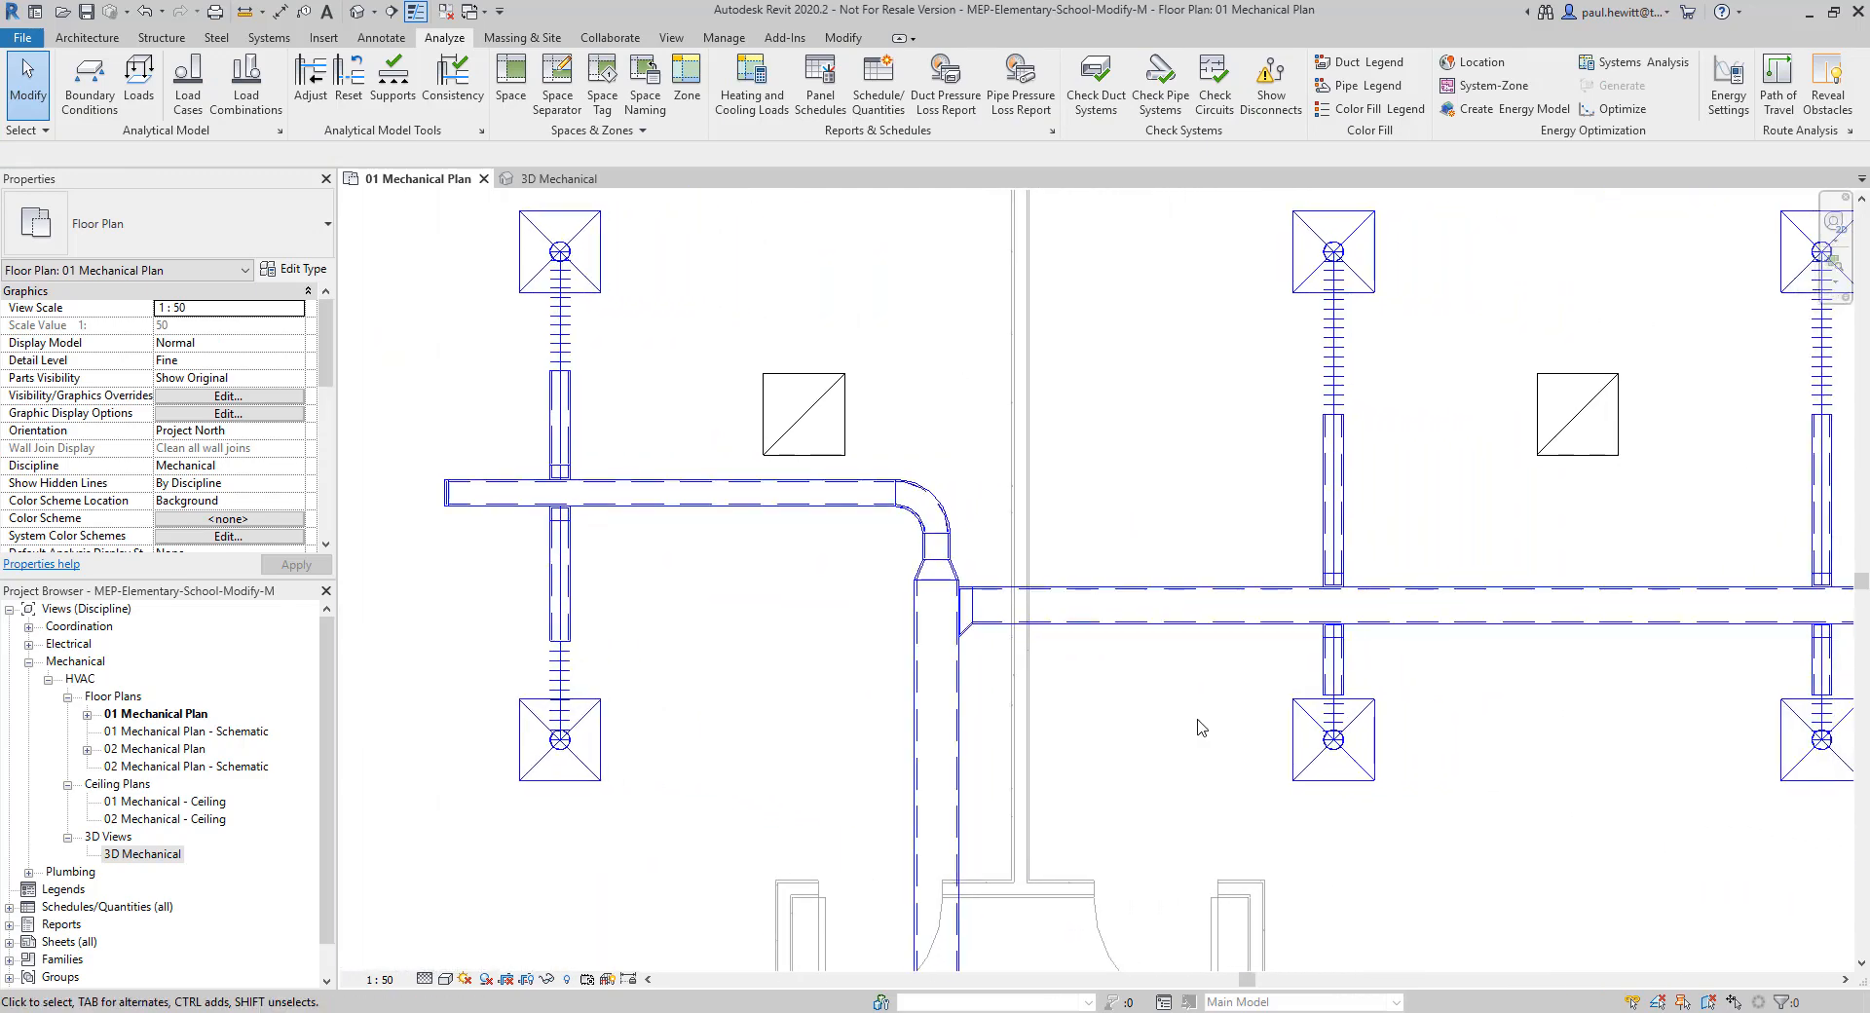